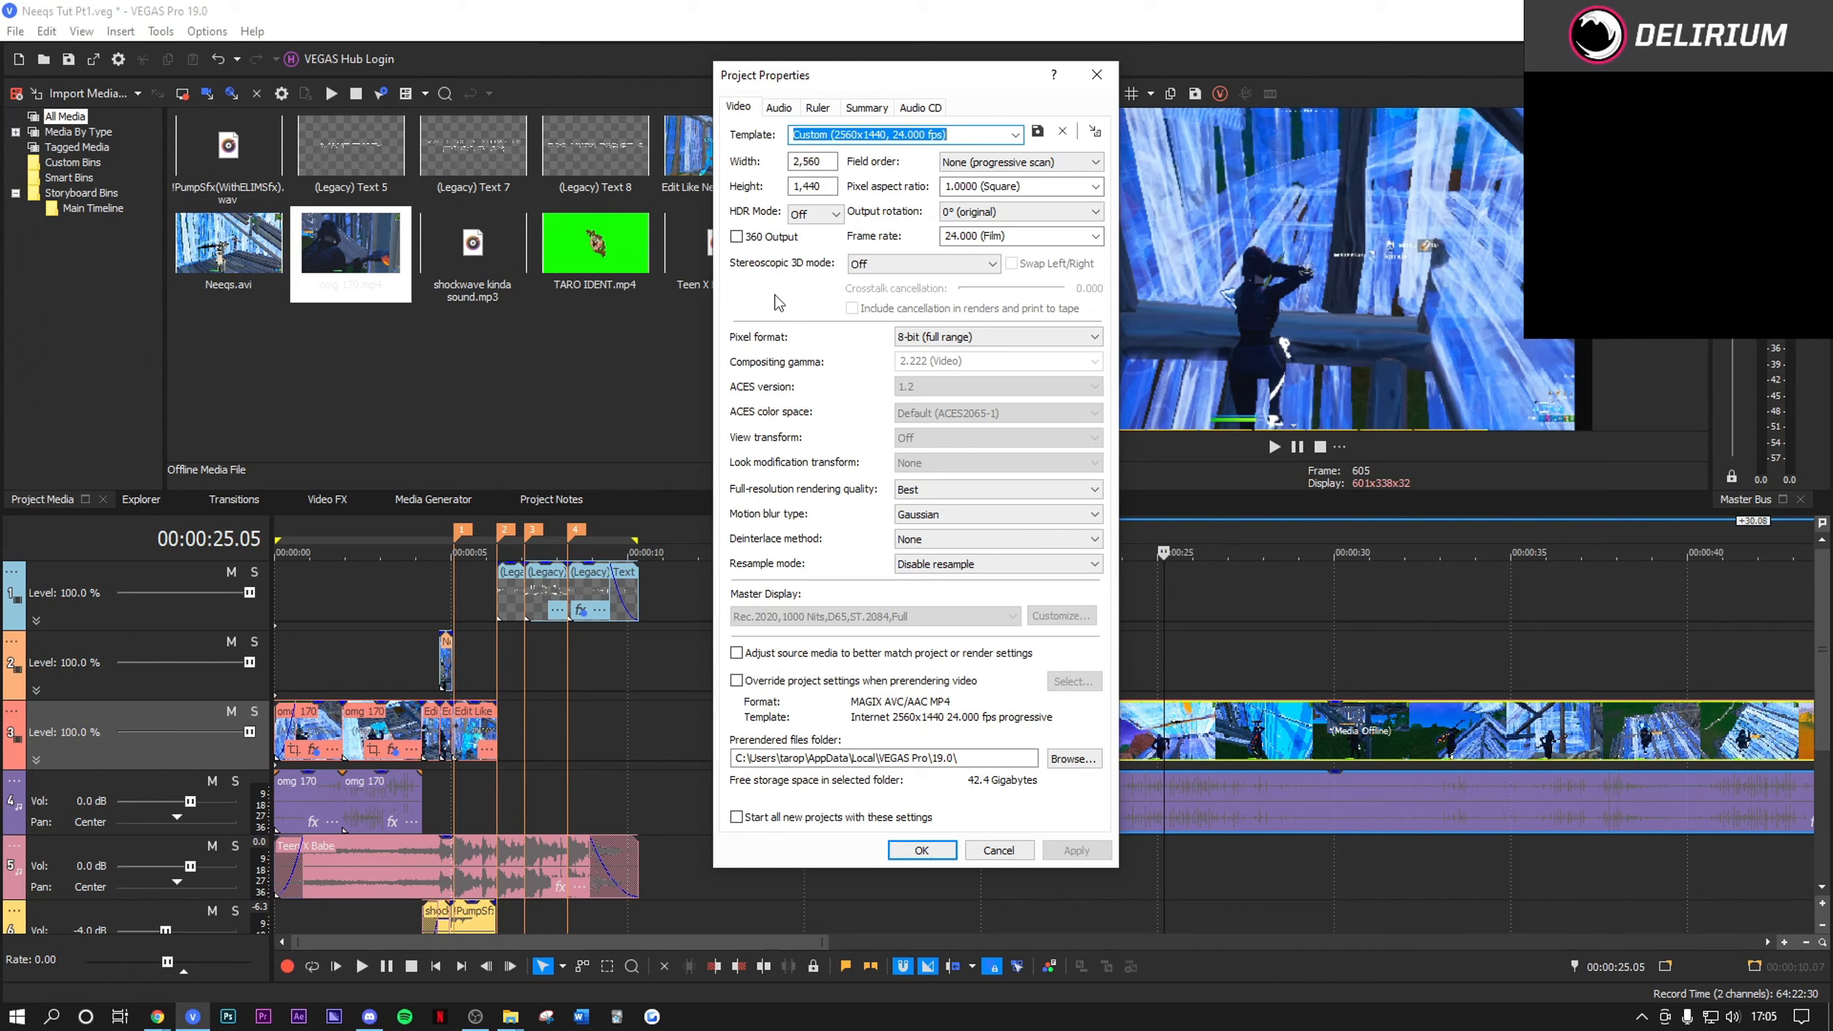
Step: Set the project frame rate to 59.940 (Double NTSC) and apply the project properties
{"action": "left_click", "coordinate": [1095, 236]}
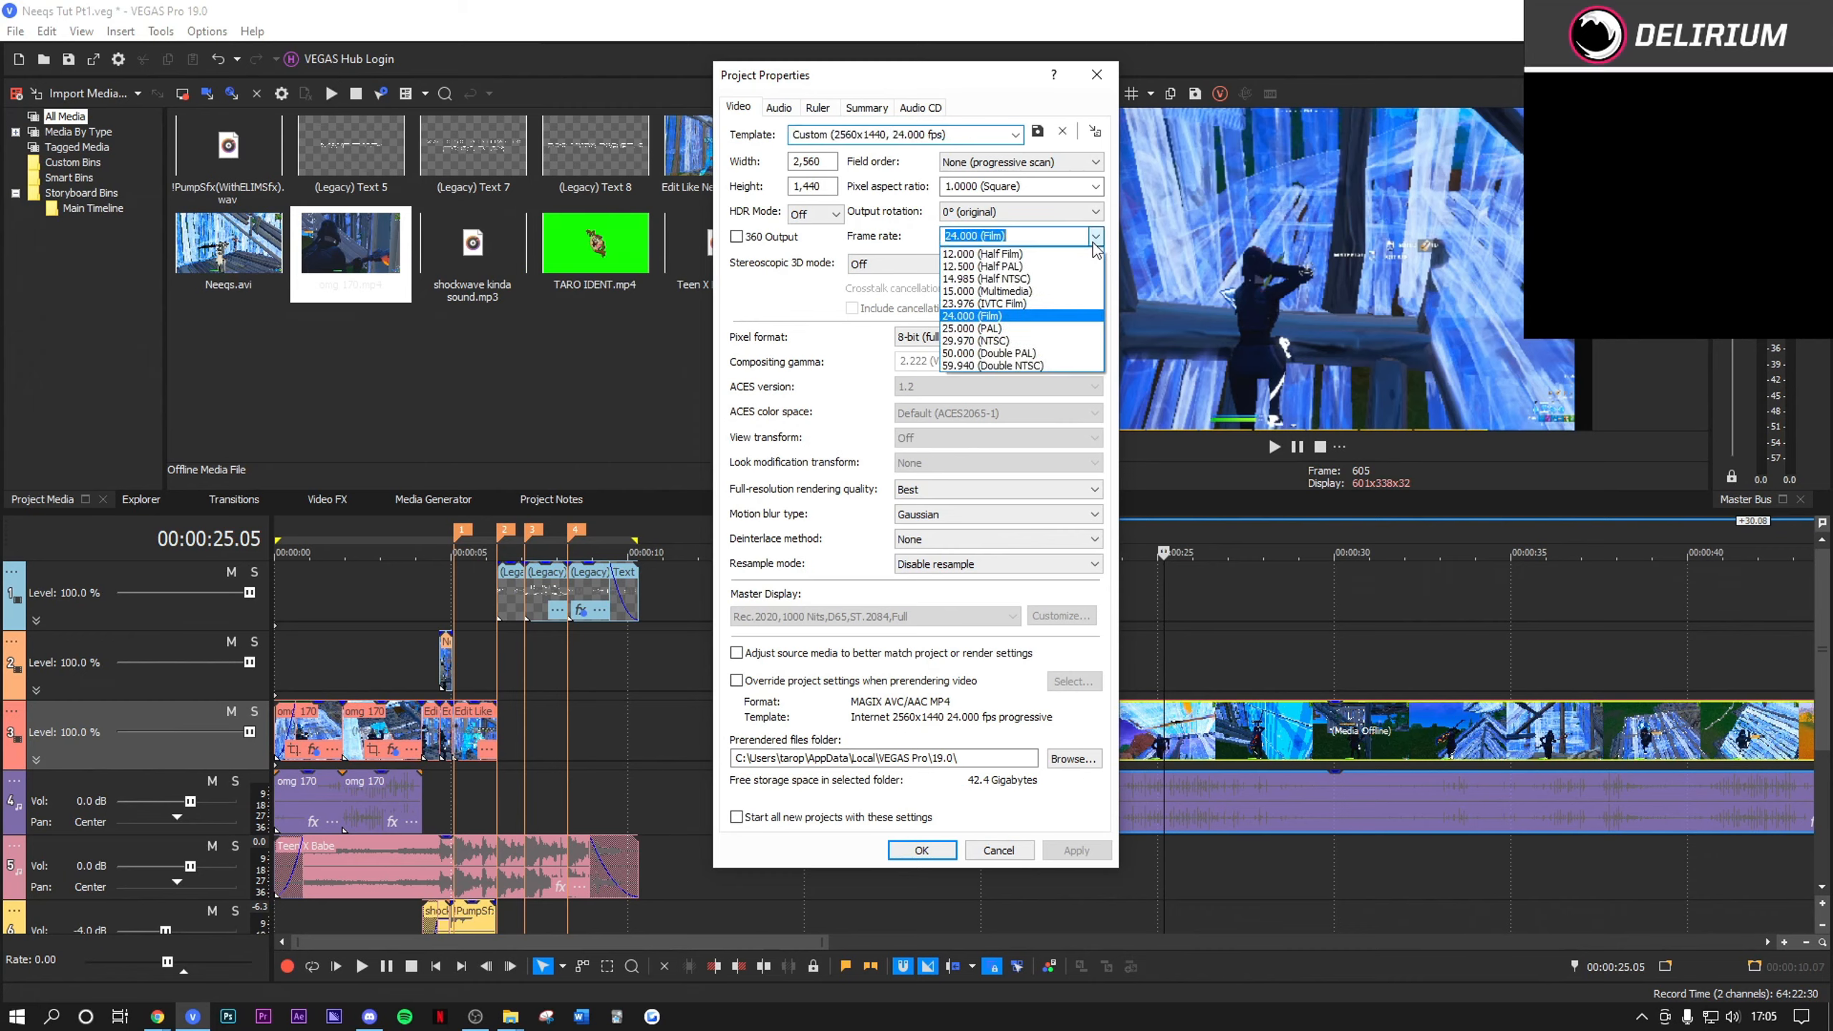
{"action": "left_click", "coordinate": [1030, 366]}
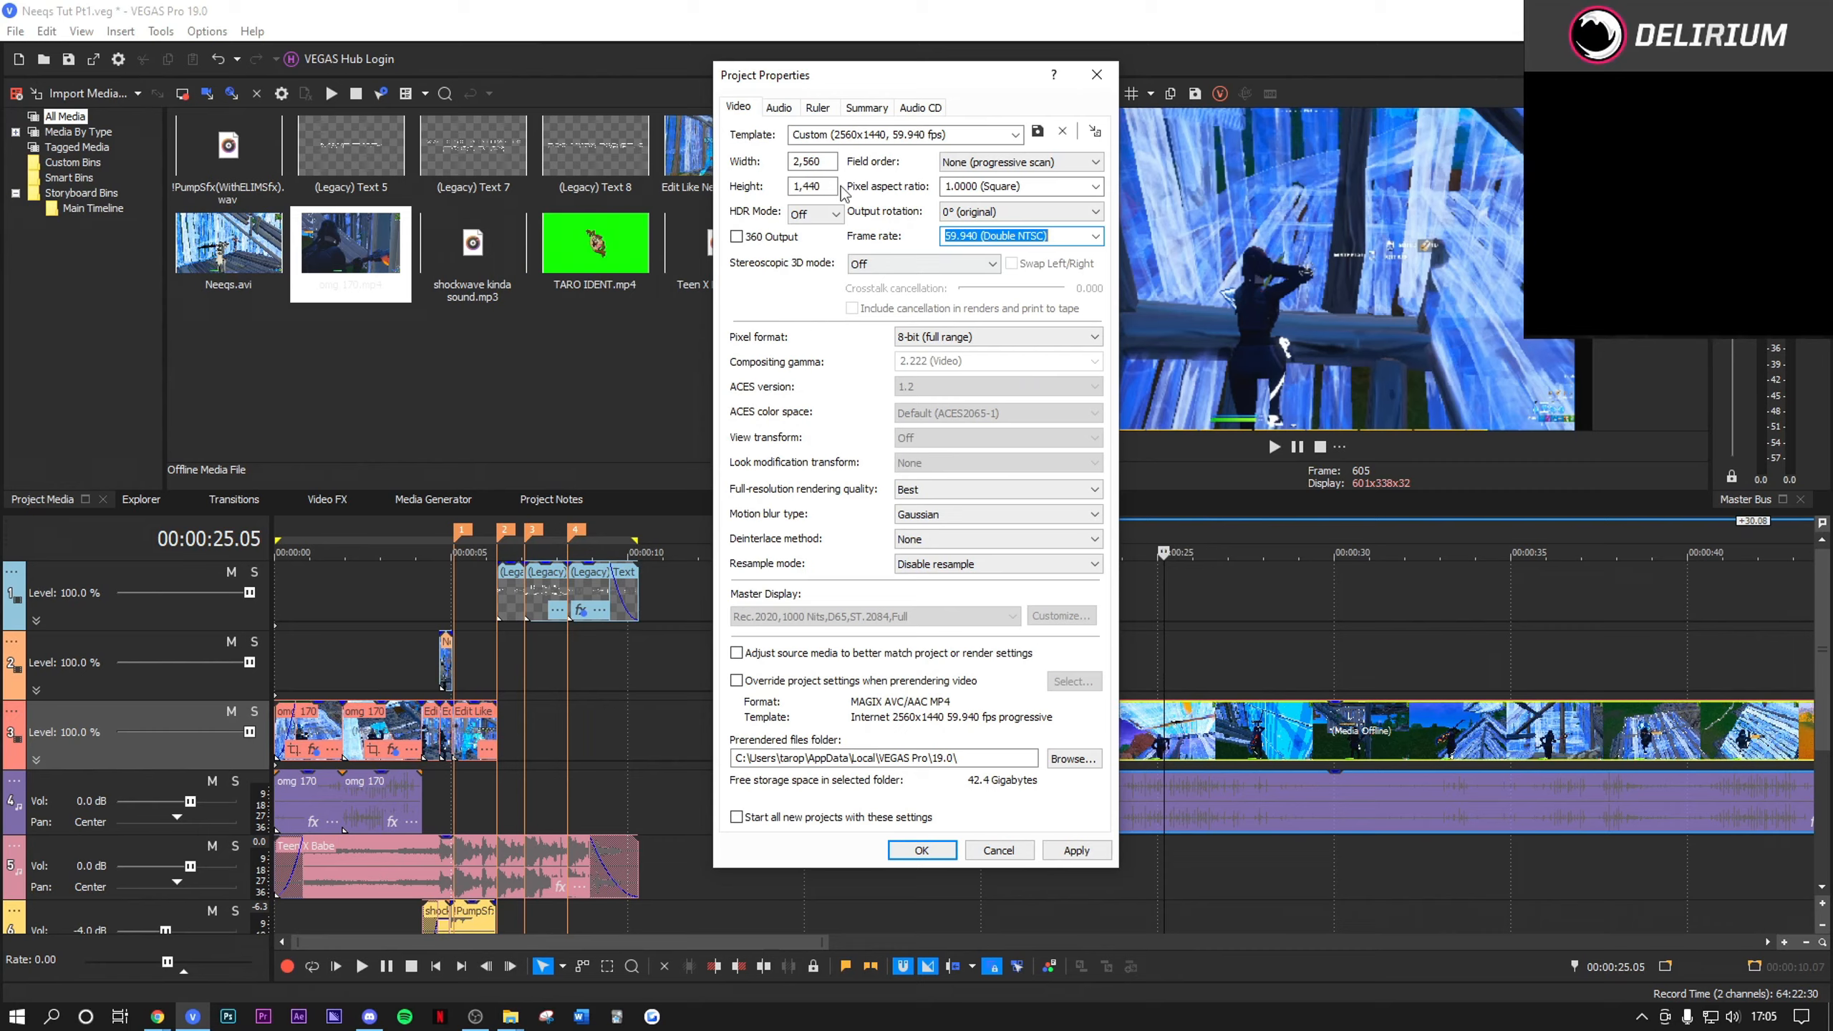
{"action": "left_click", "coordinate": [1059, 855]}
{"action": "left_click", "coordinate": [935, 852]}
{"action": "scroll", "coordinate": [1179, 783], "scroll_direction": "down", "scroll_amount": 1}
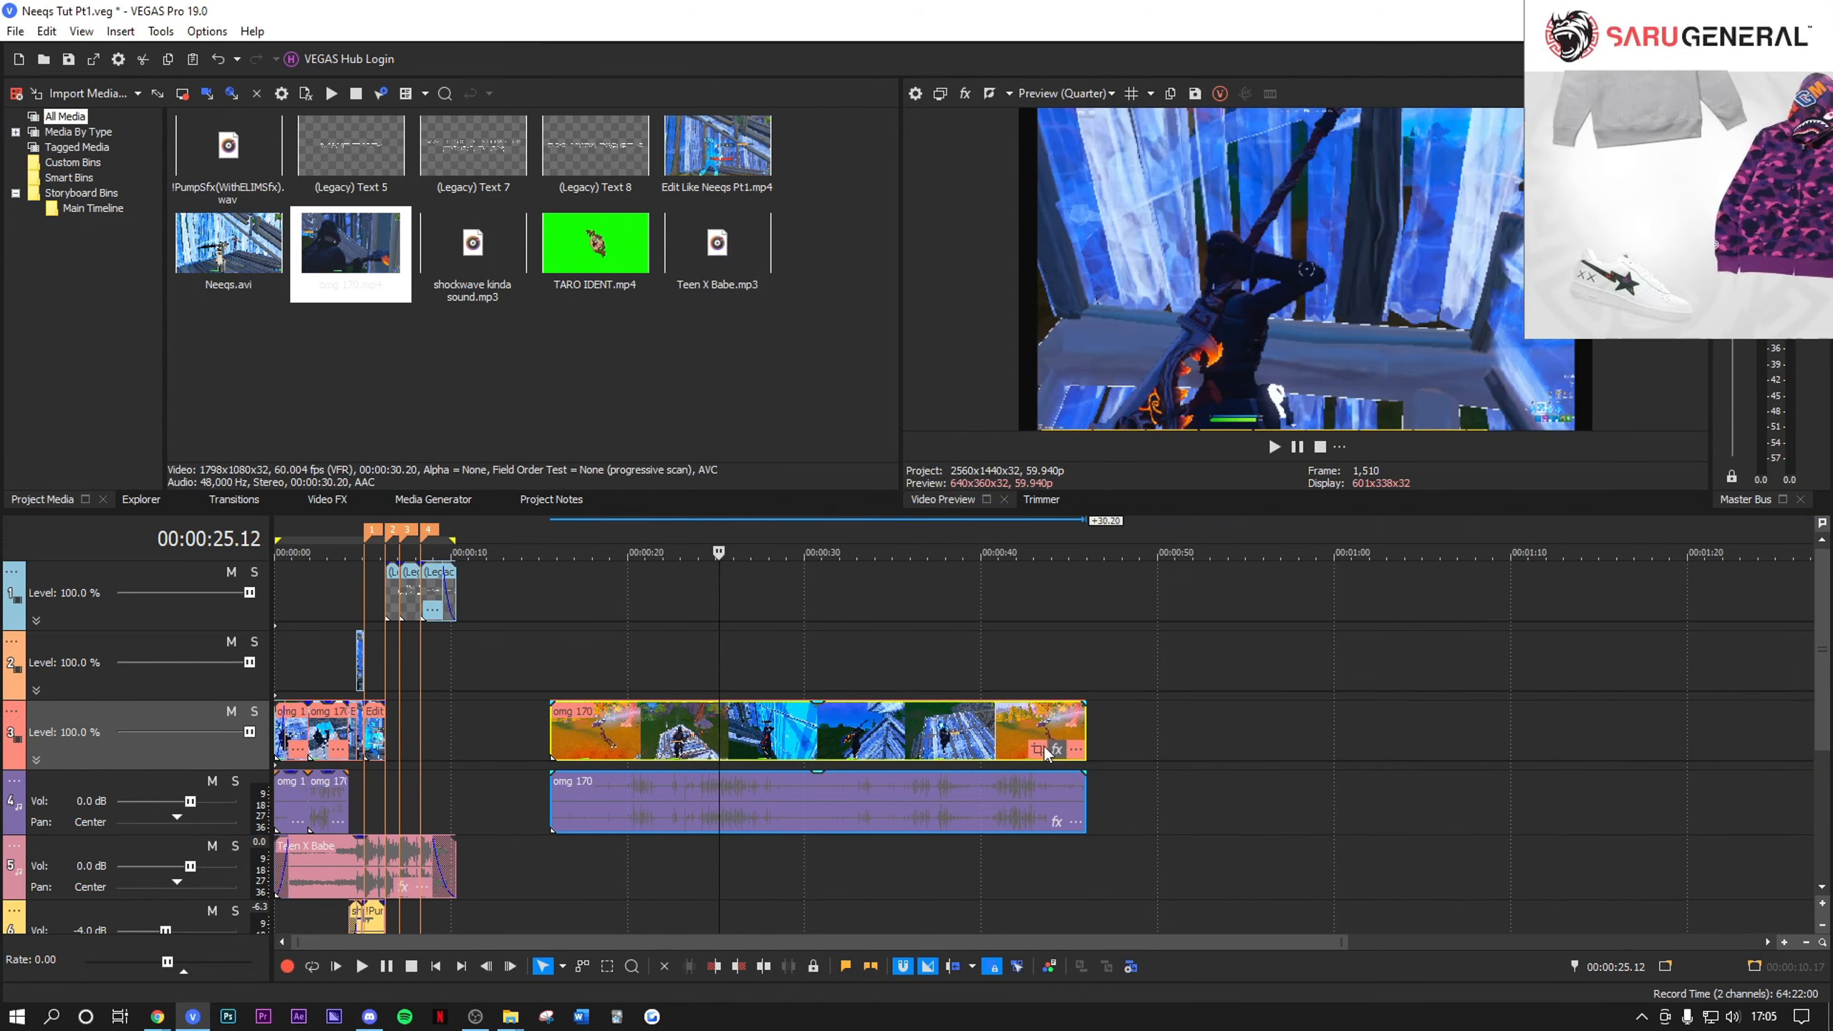
Step: Set Maintain aspect ratio to No in the Pan/Crop settings of the long omg 170 clip
{"action": "left_click", "coordinate": [1059, 755]}
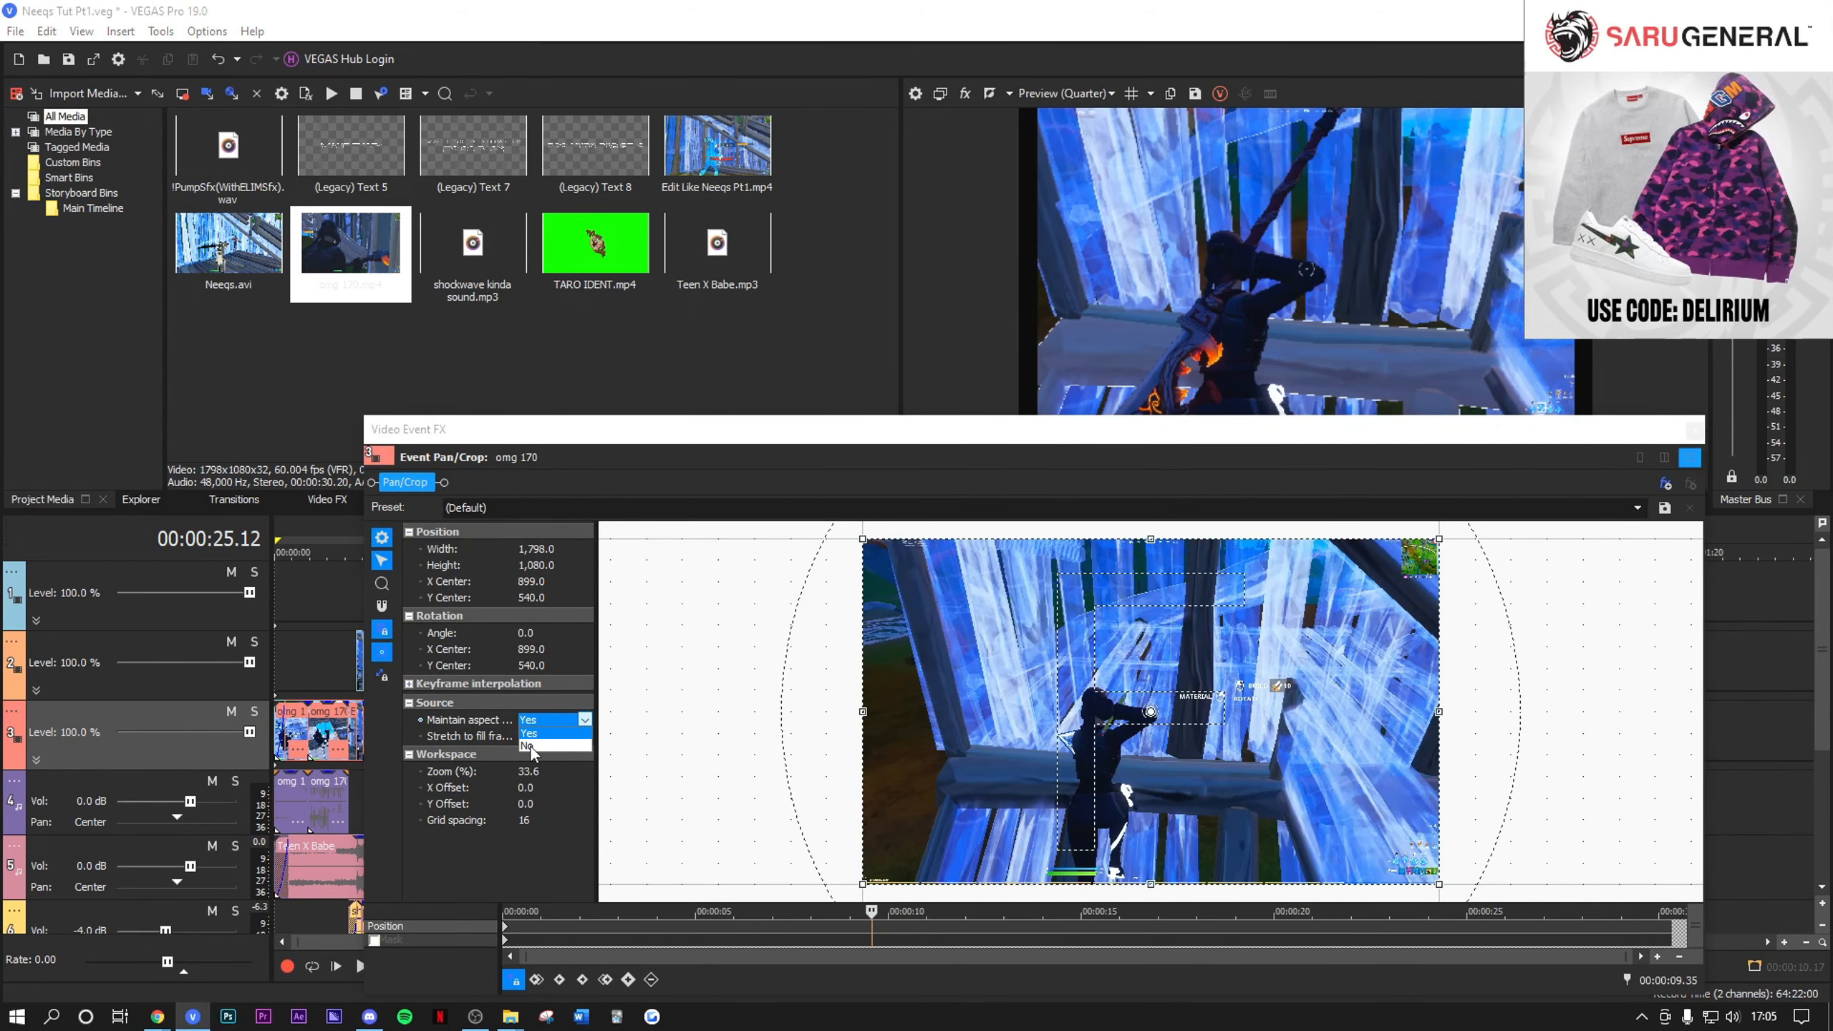
{"action": "left_click", "coordinate": [531, 748]}
{"action": "left_click", "coordinate": [1694, 430]}
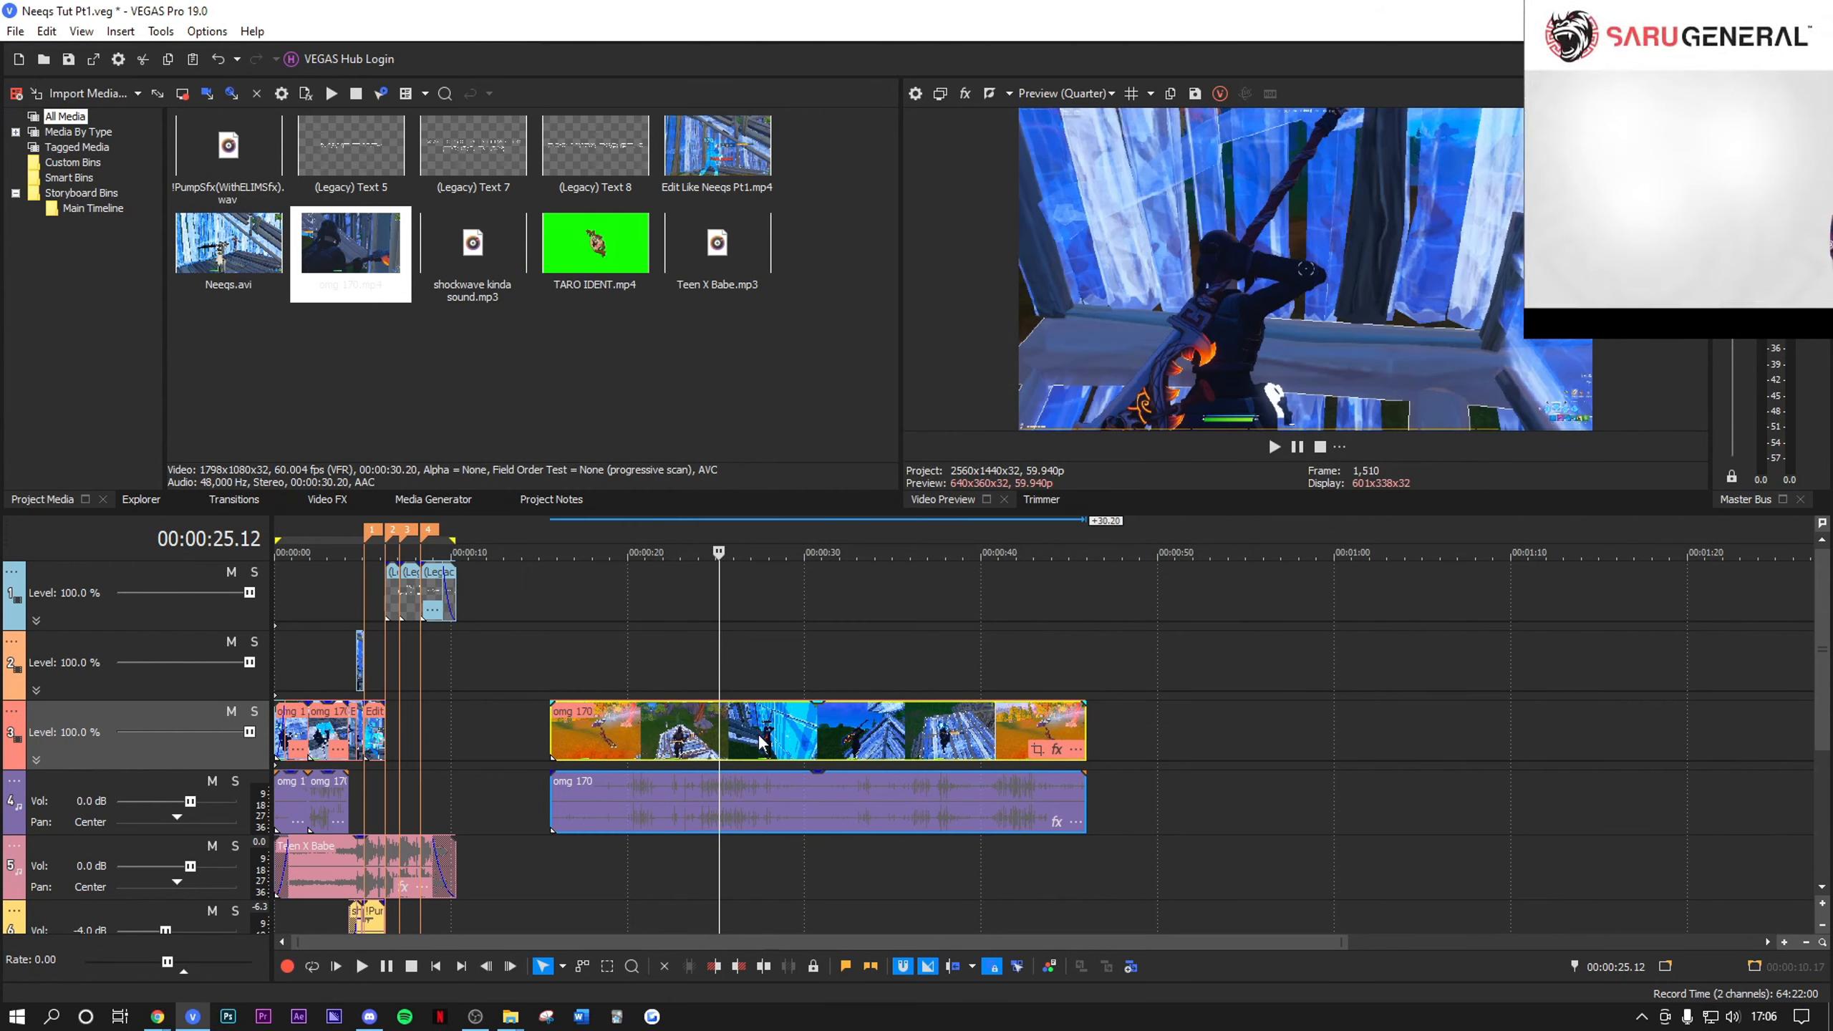
{"action": "left_click", "coordinate": [818, 733]}
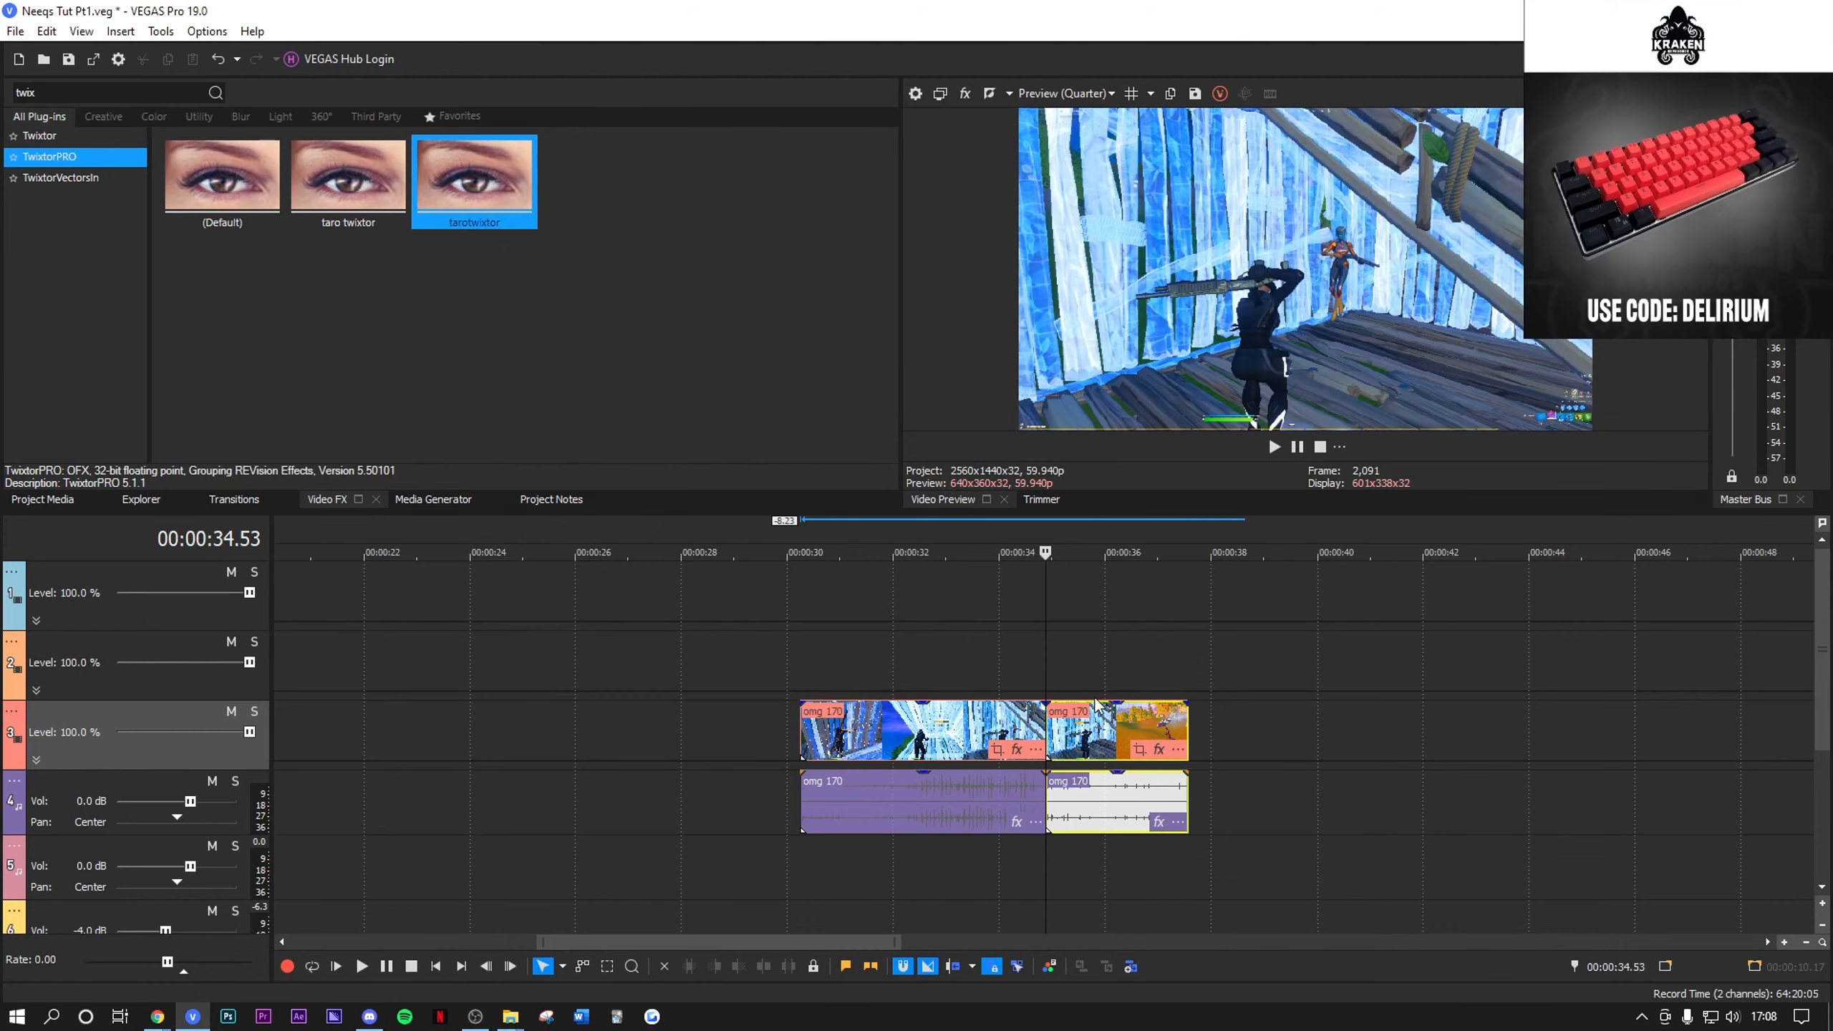
Step: Apply the default TwixtorPRO effect to the second omg 170 clip and enable animation of its Speed %
{"action": "left_click_drag", "start_coordinate": [610, 487], "coordinate": [1071, 733]}
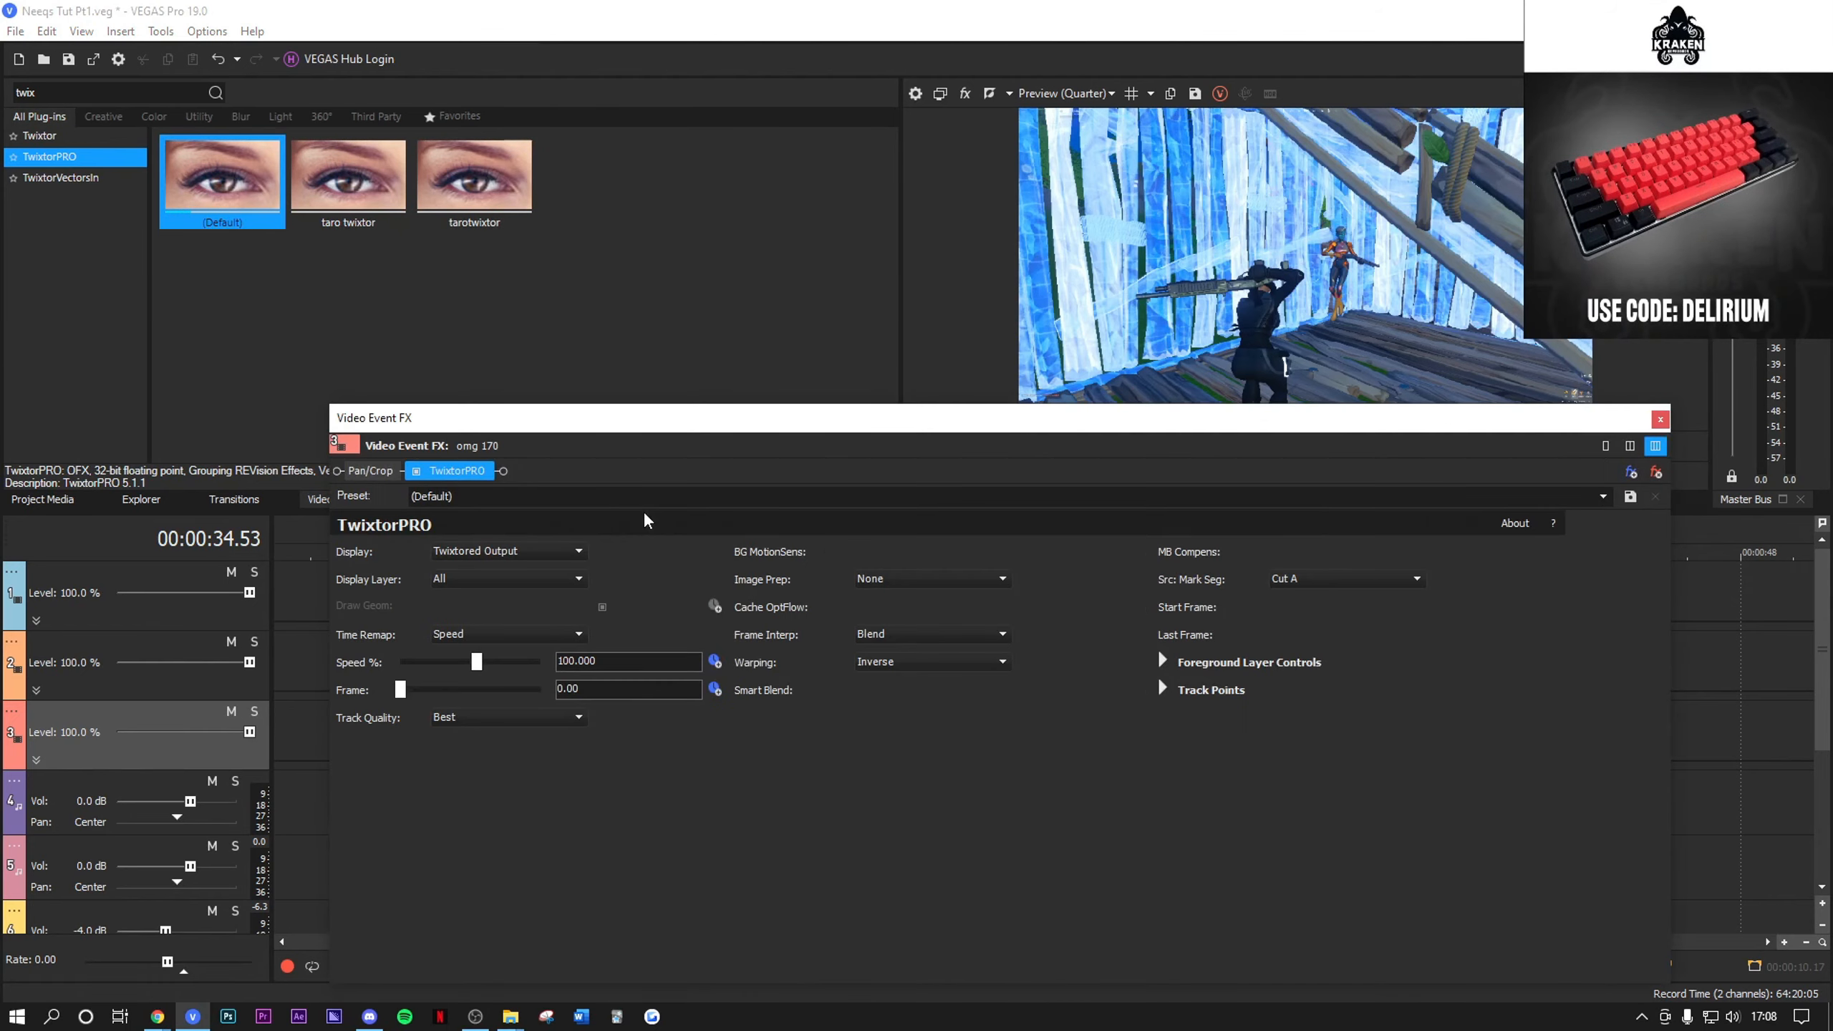
{"action": "left_click", "coordinate": [714, 661]}
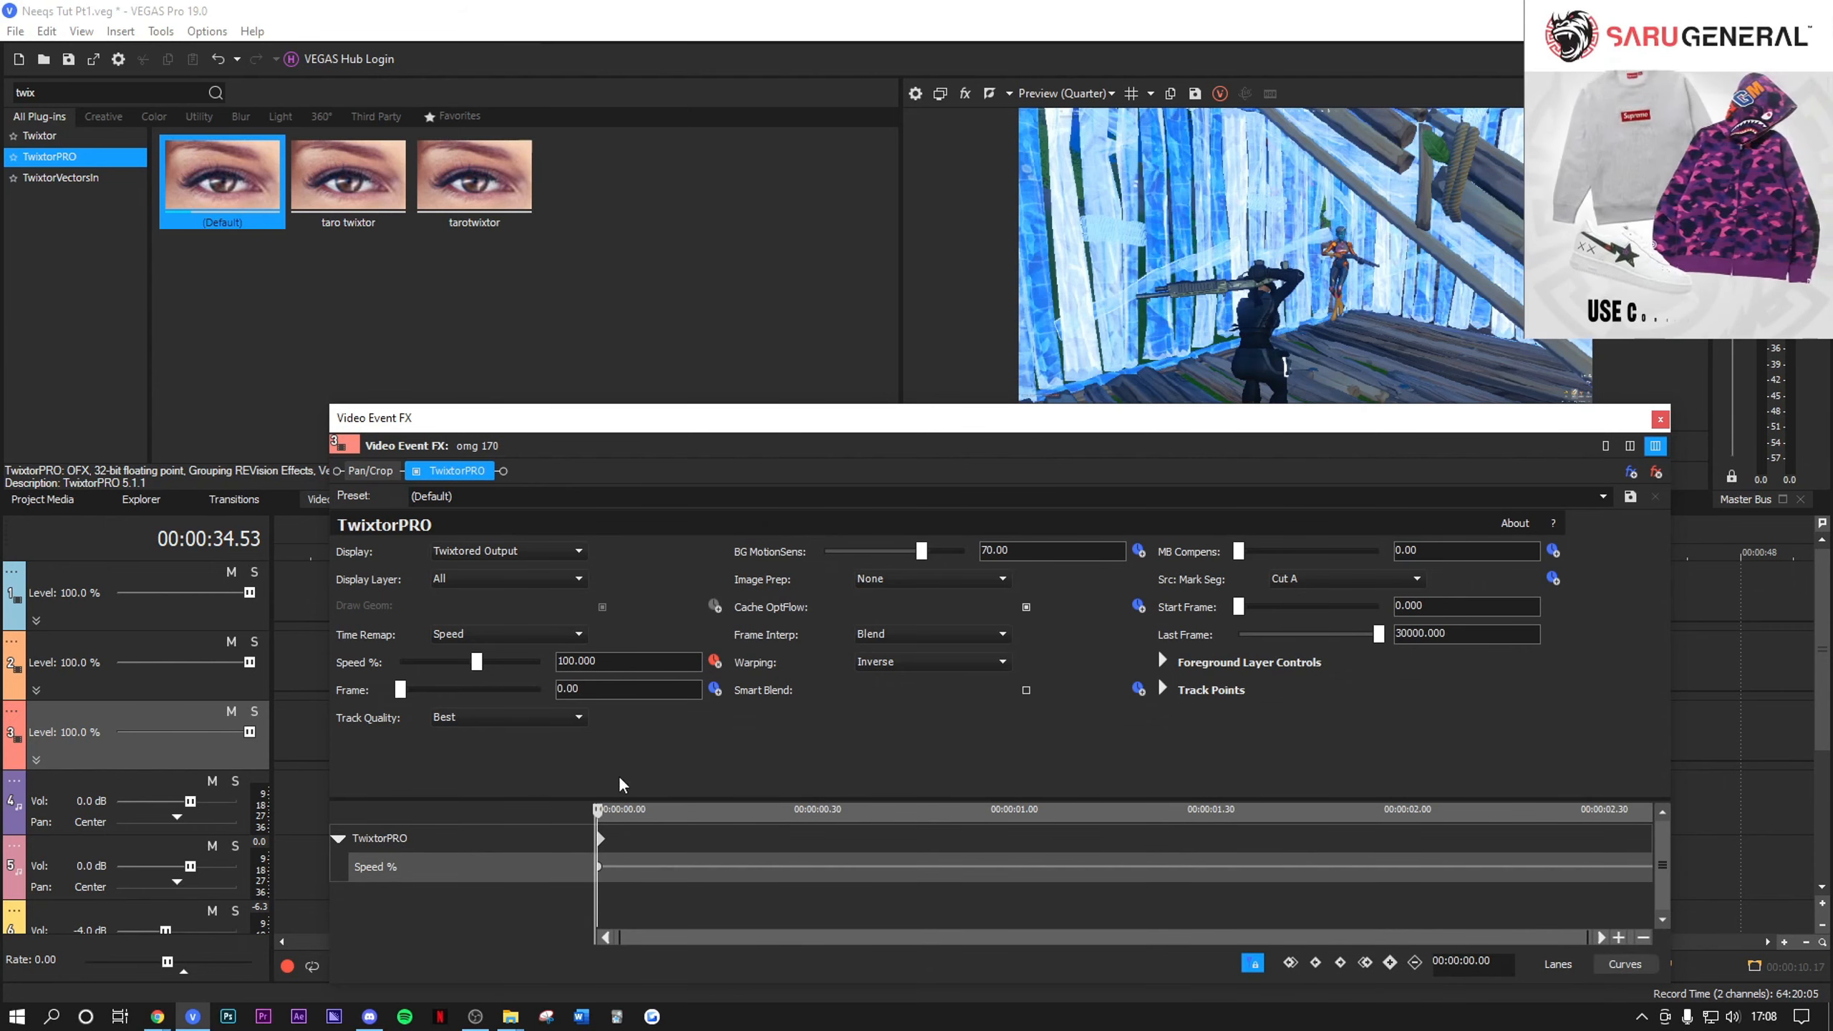
Step: Add a Speed % keyframe of 50 at 00:00:00.20 and give it a Slow Fade
{"action": "left_click_drag", "start_coordinate": [598, 867], "coordinate": [727, 866]}
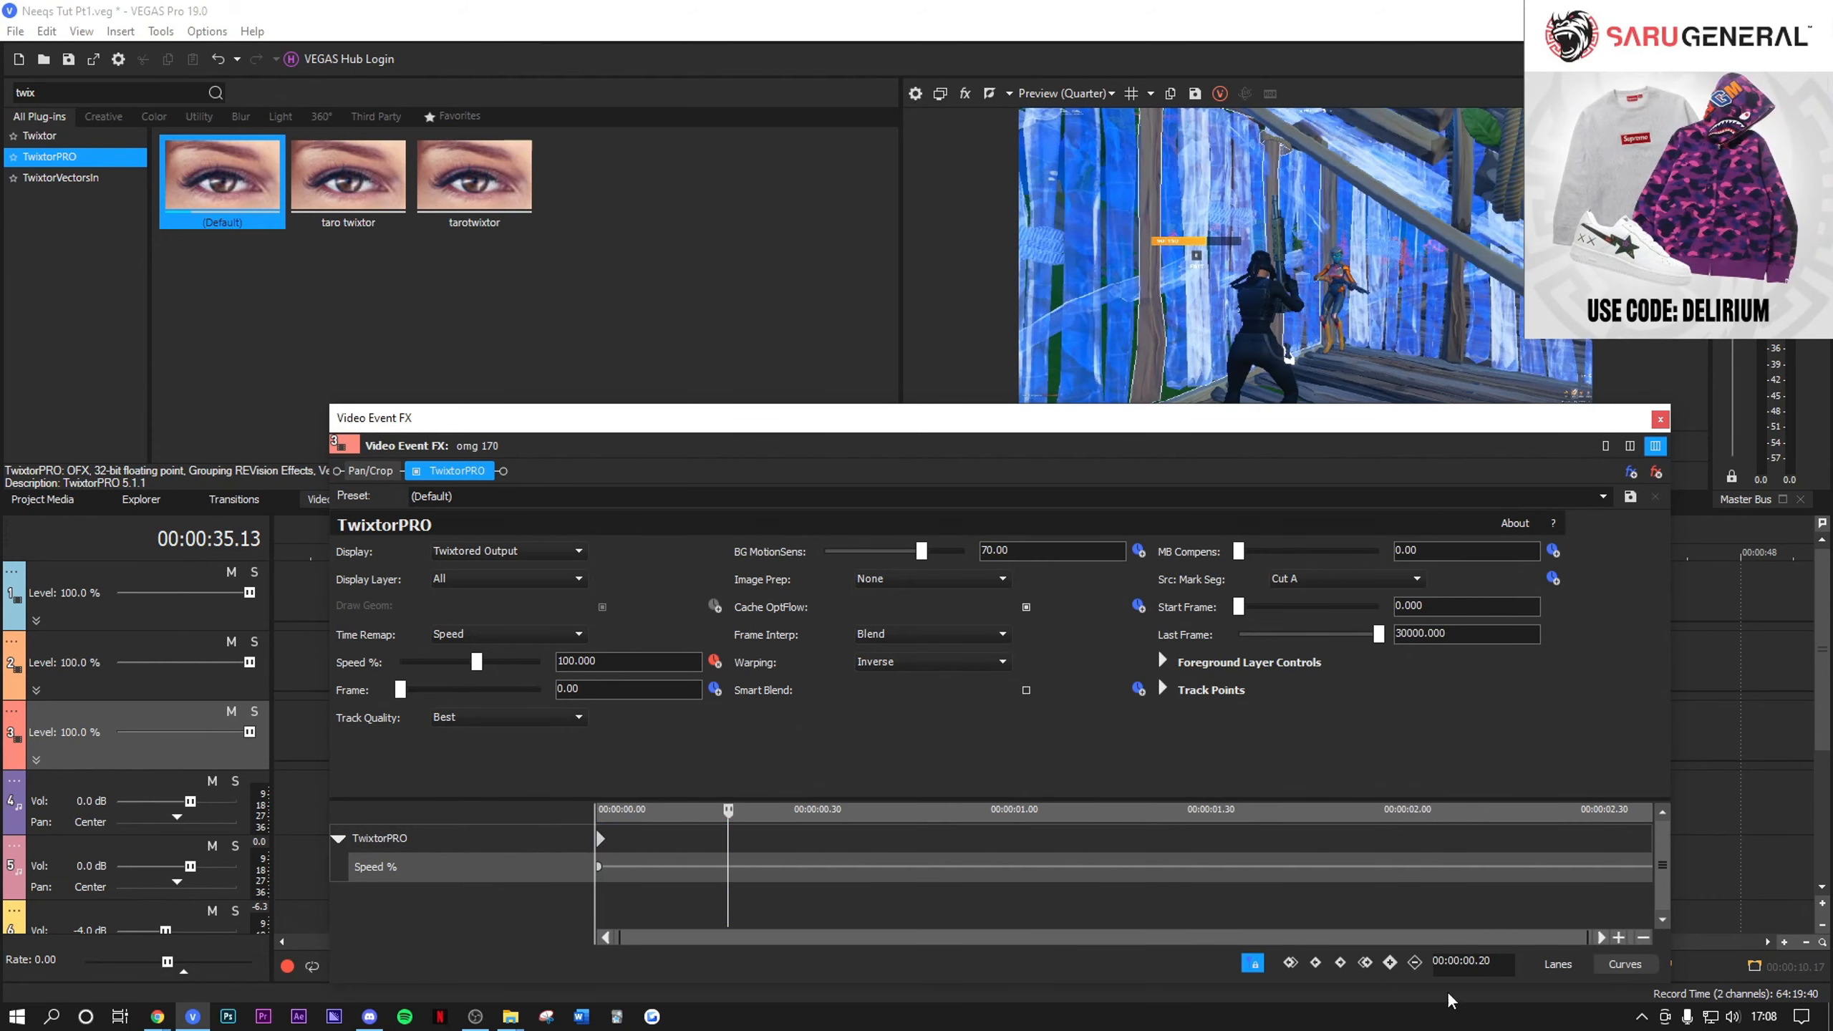
{"action": "type", "text": "50"}
{"action": "key", "text": "Return"}
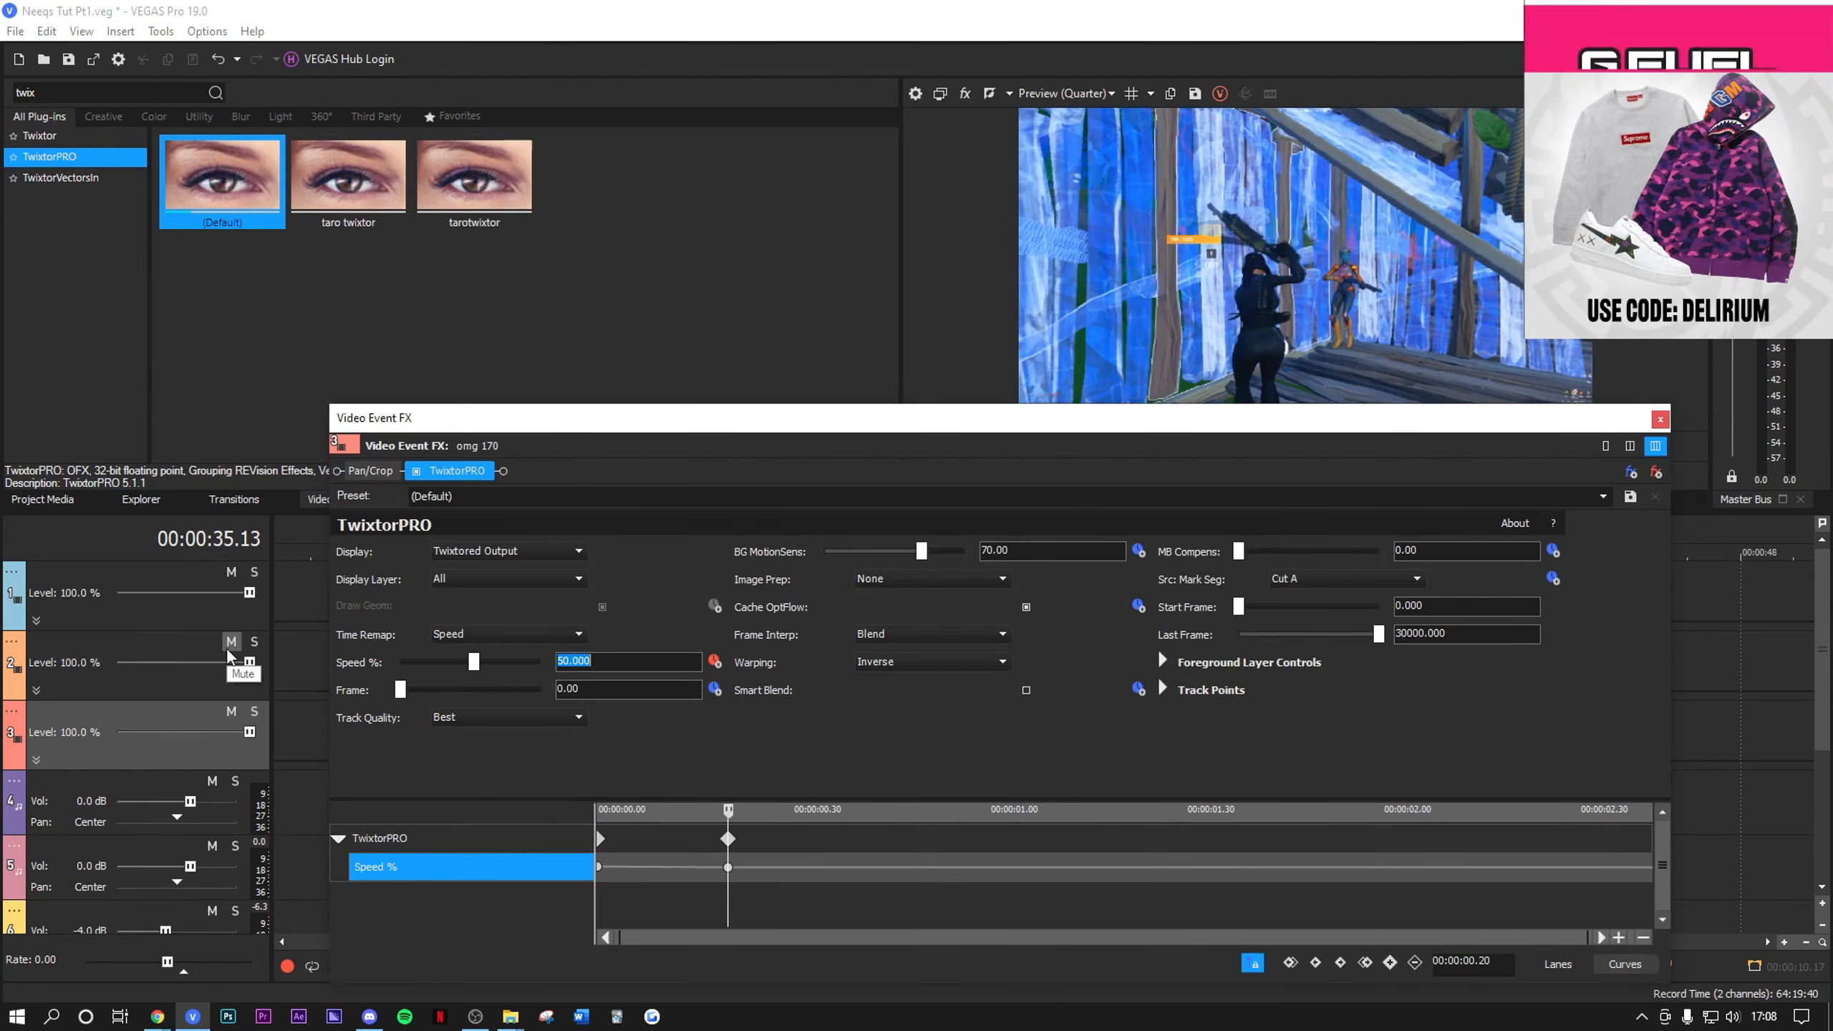
{"action": "right_click", "coordinate": [729, 869]}
{"action": "left_click", "coordinate": [790, 764]}
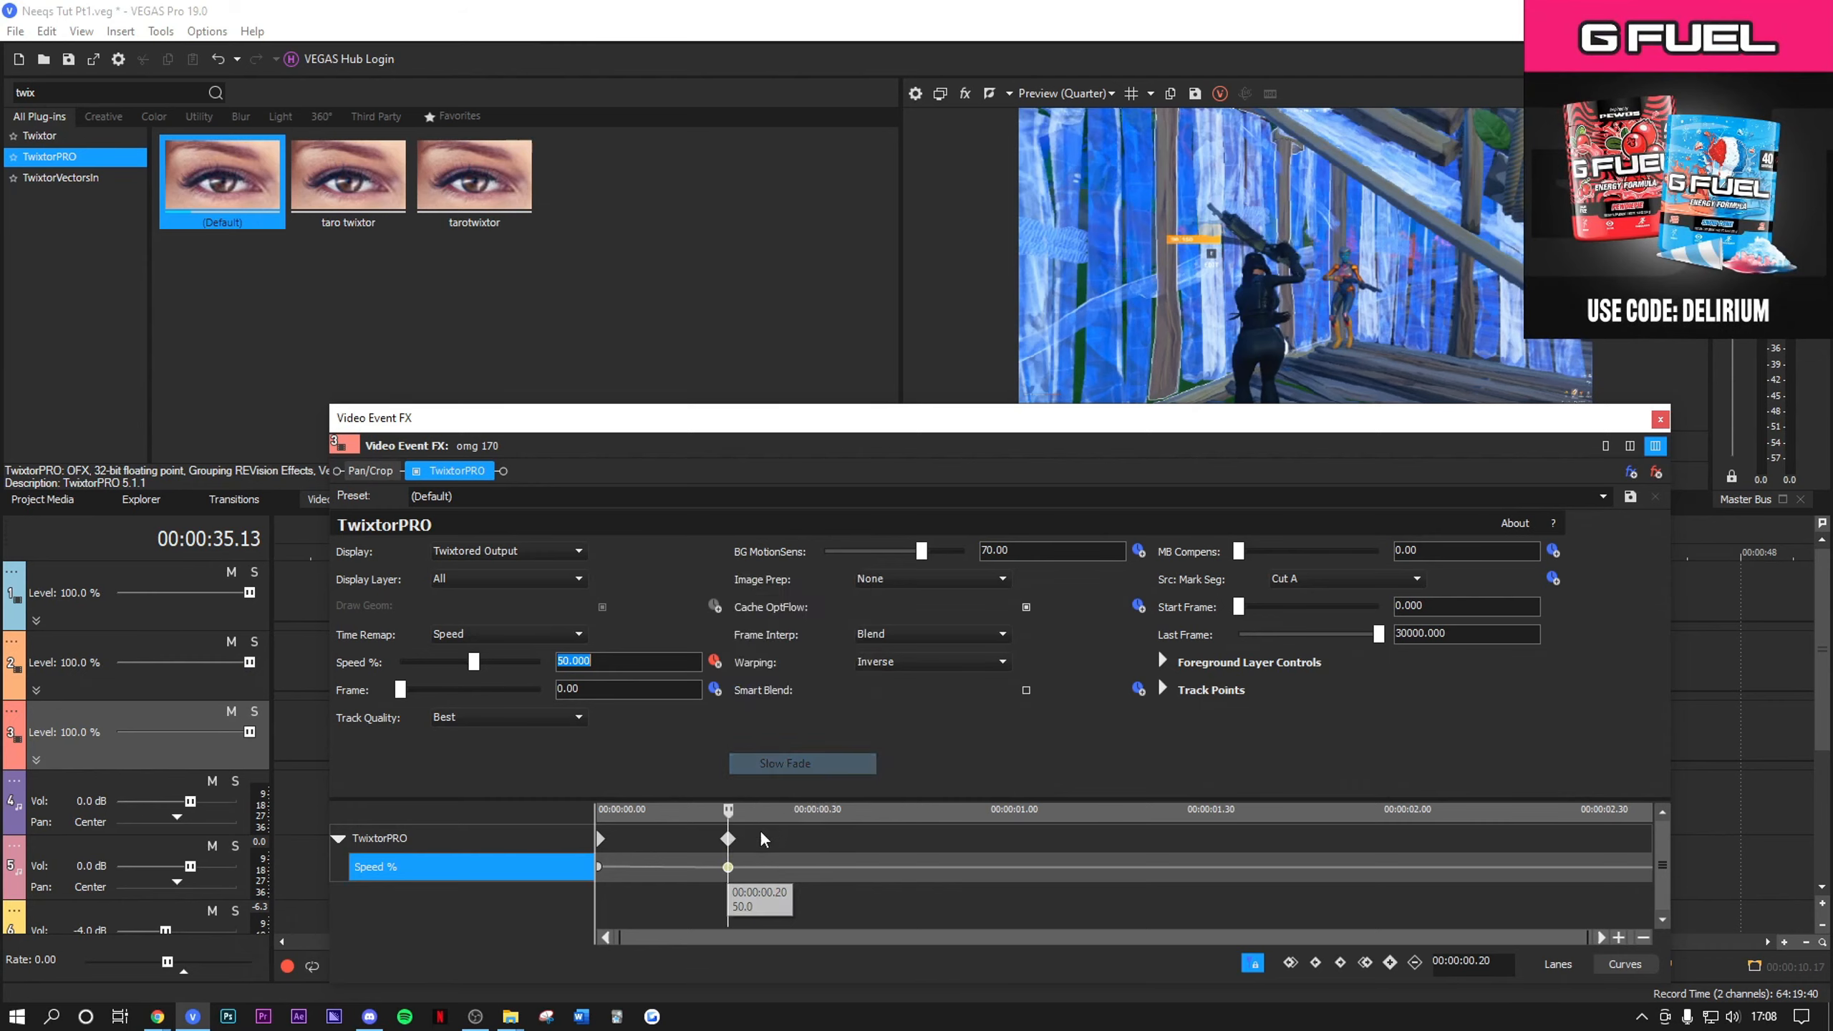
Step: Add a Speed % keyframe of 25 at 00:00:00.35 and another holding the same speed at 00:00:00.43
{"action": "left_click_drag", "start_coordinate": [728, 811], "coordinate": [827, 832]}
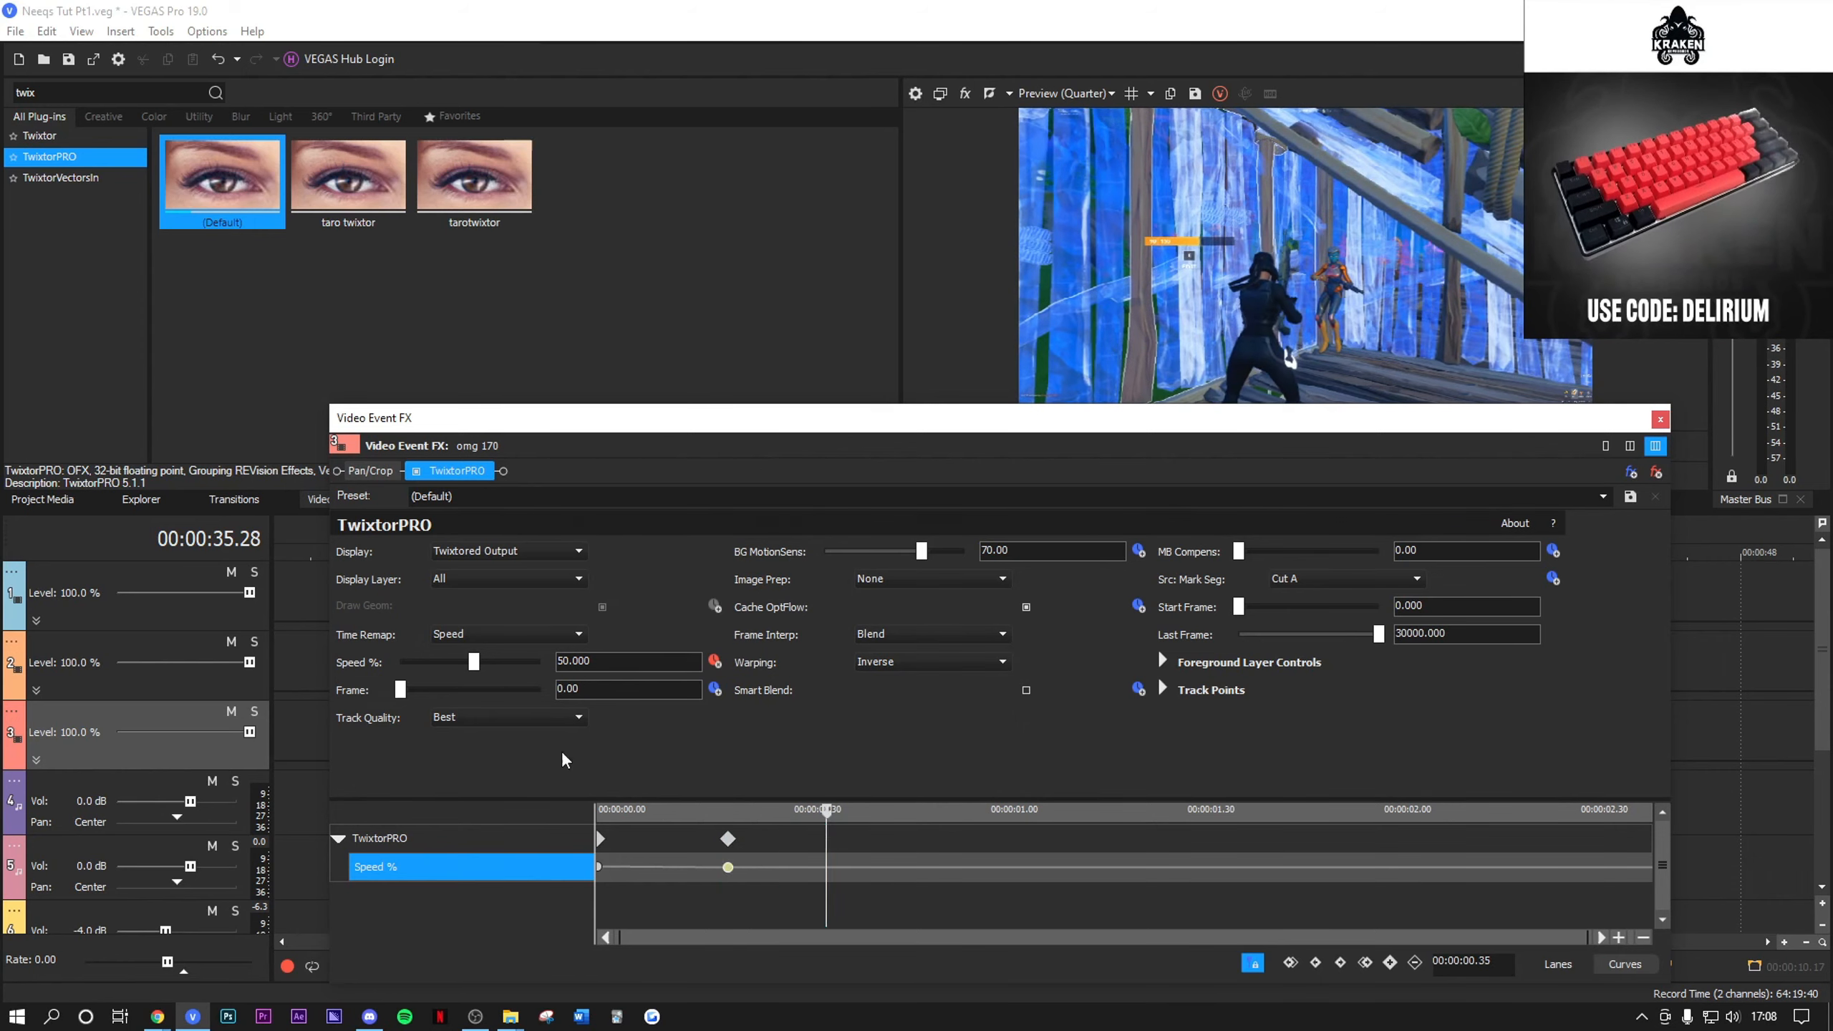
{"action": "type", "text": "25"}
{"action": "key", "text": "Return"}
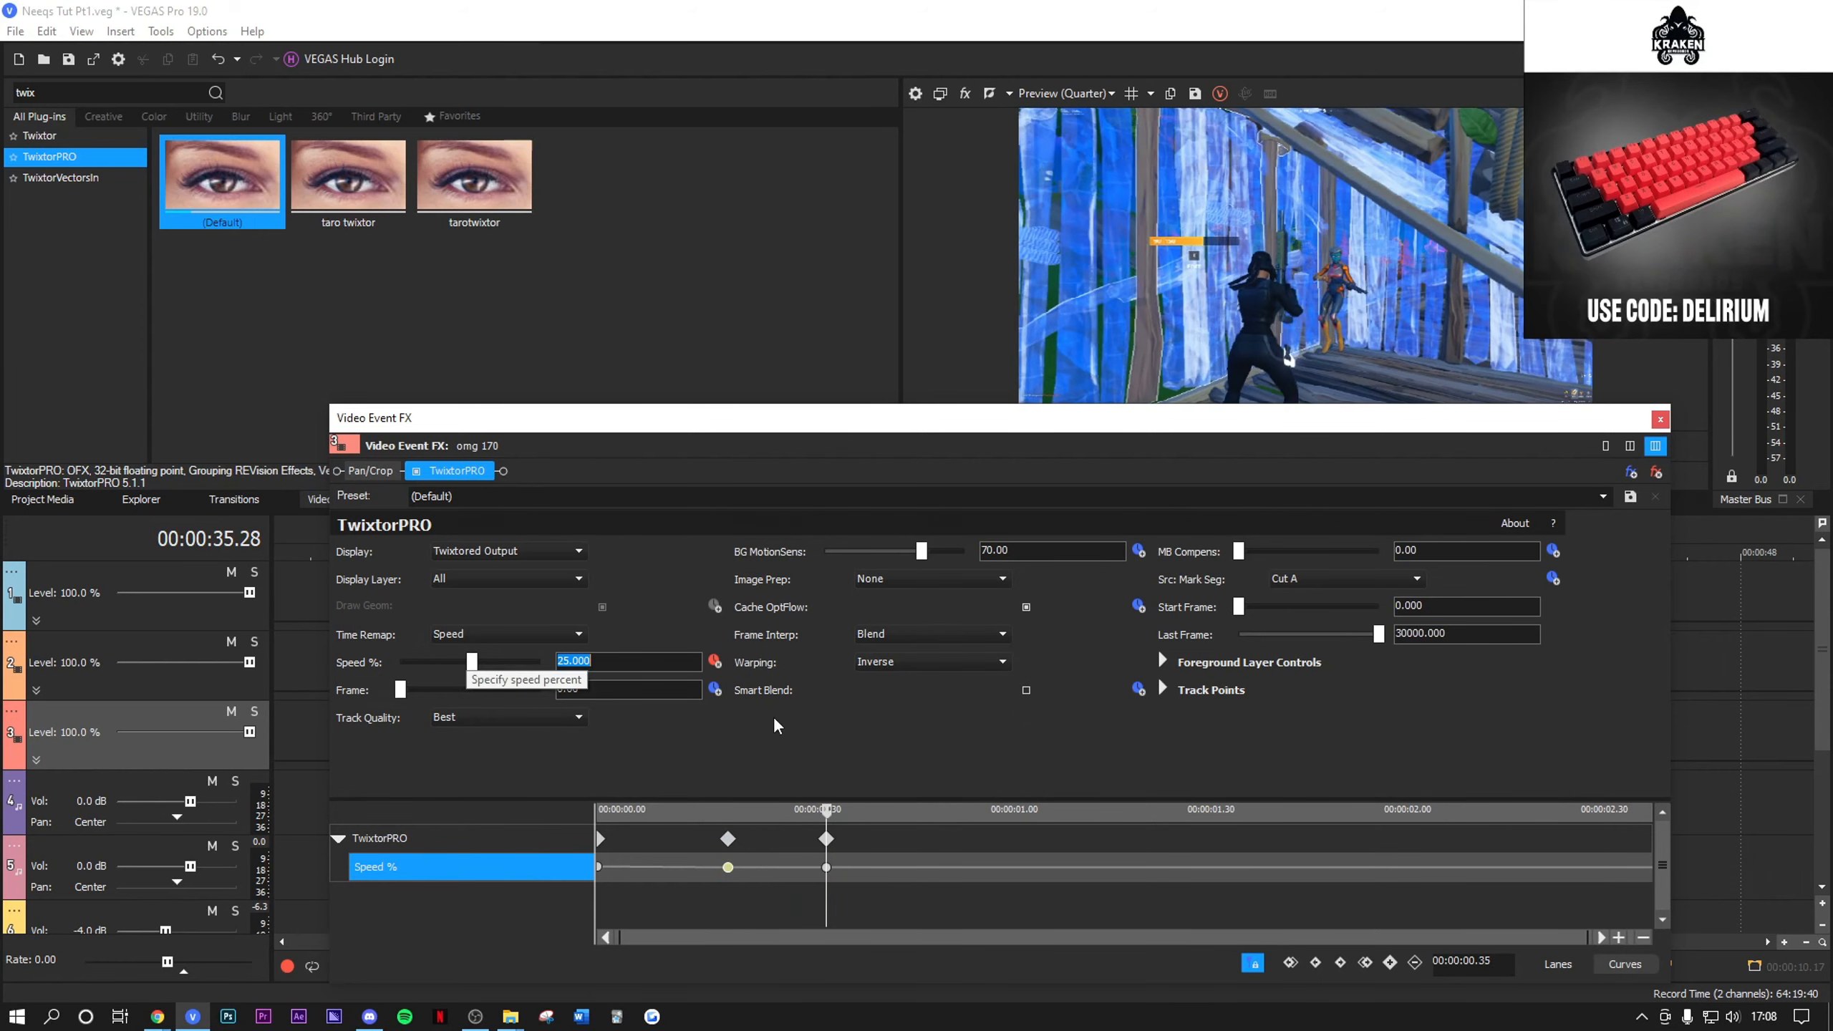
{"action": "left_click_drag", "start_coordinate": [828, 813], "coordinate": [880, 820]}
{"action": "left_click", "coordinate": [1390, 963]}
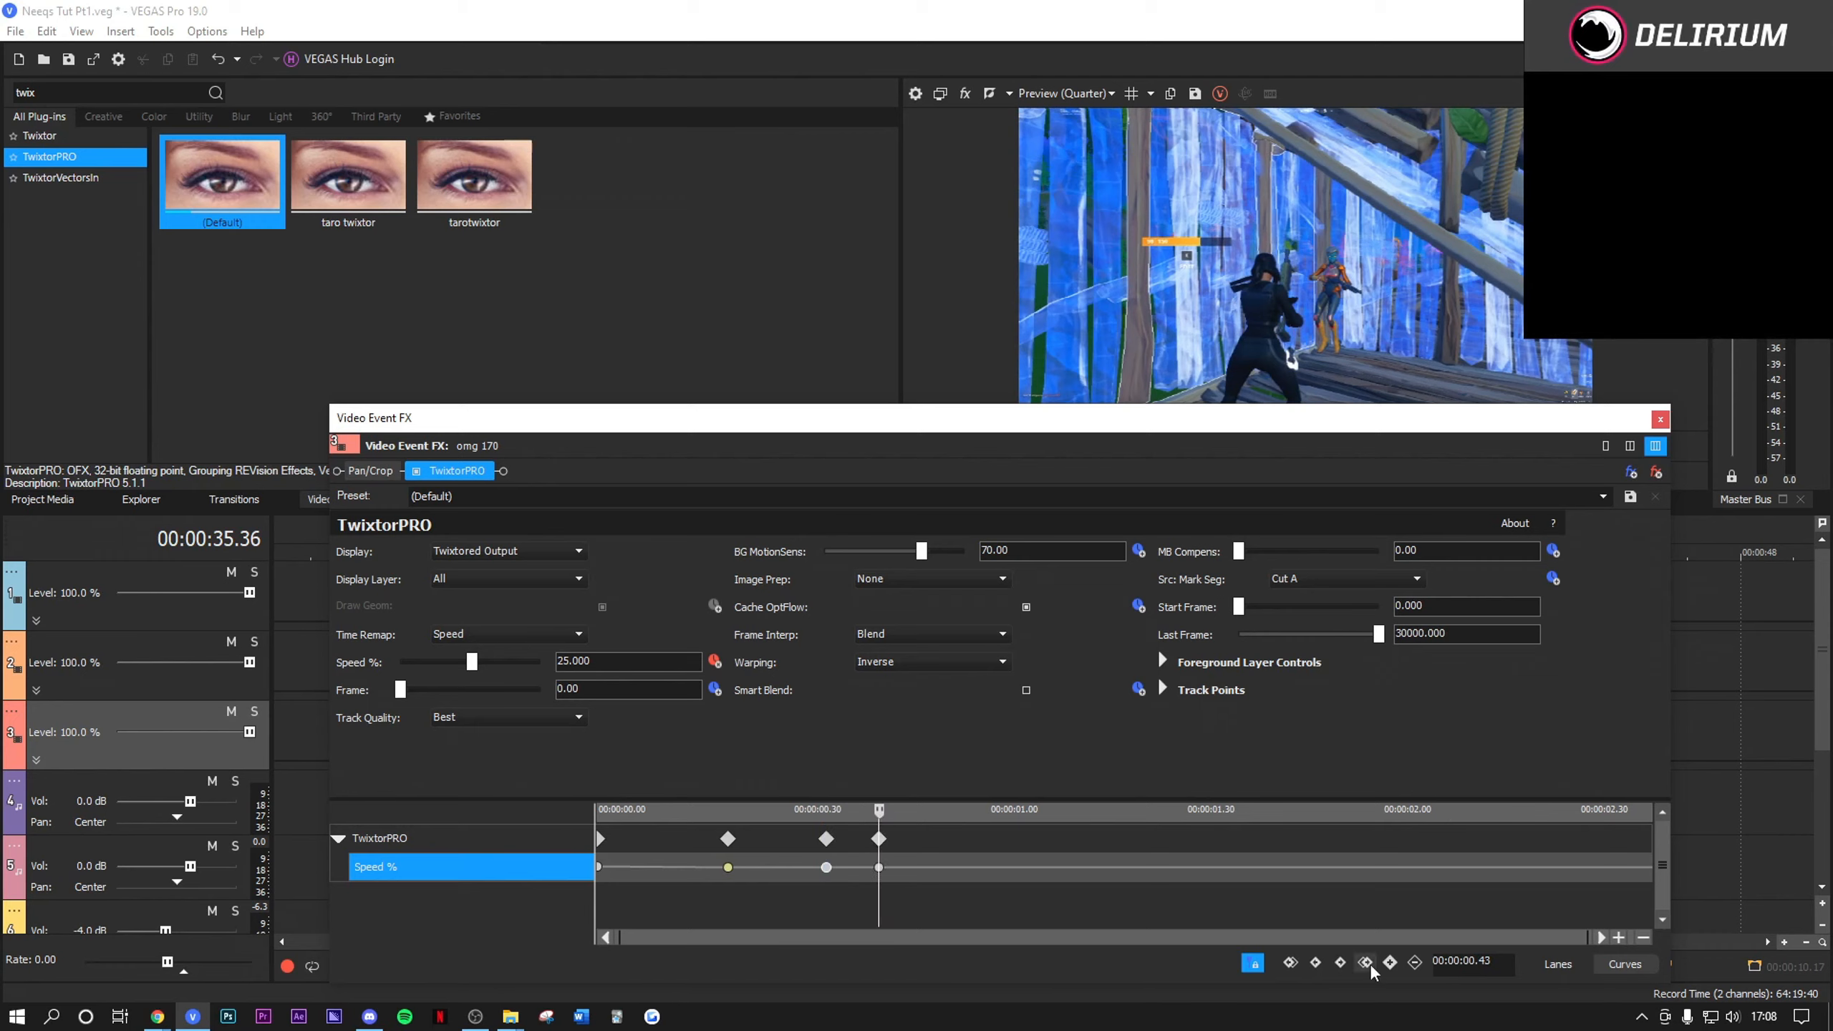
Step: Set the Speed % keyframe at 00:00:00.35 to Slow Fade and change the fade type of the one at 00:00:00.43
{"action": "left_click", "coordinate": [826, 867]}
{"action": "right_click", "coordinate": [826, 866]}
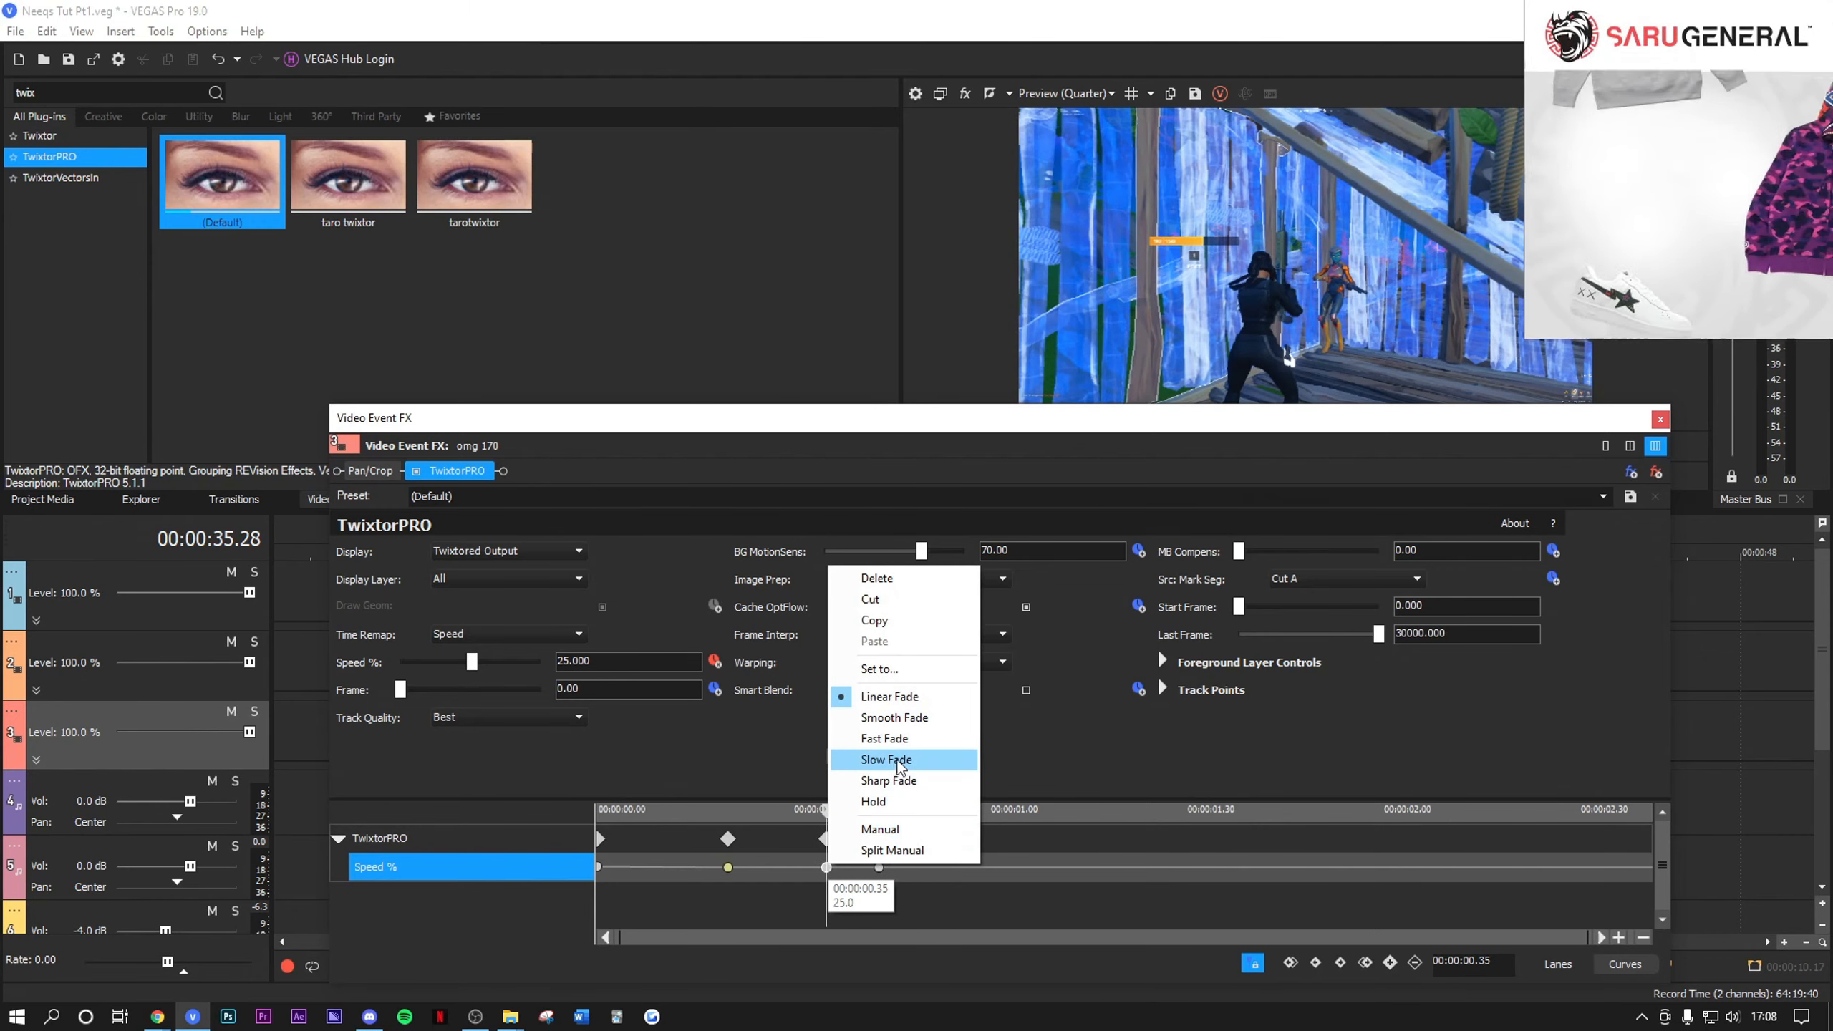
{"action": "left_click", "coordinate": [887, 760]}
{"action": "left_click", "coordinate": [878, 866]}
{"action": "right_click", "coordinate": [879, 867]}
{"action": "left_click", "coordinate": [941, 762]}
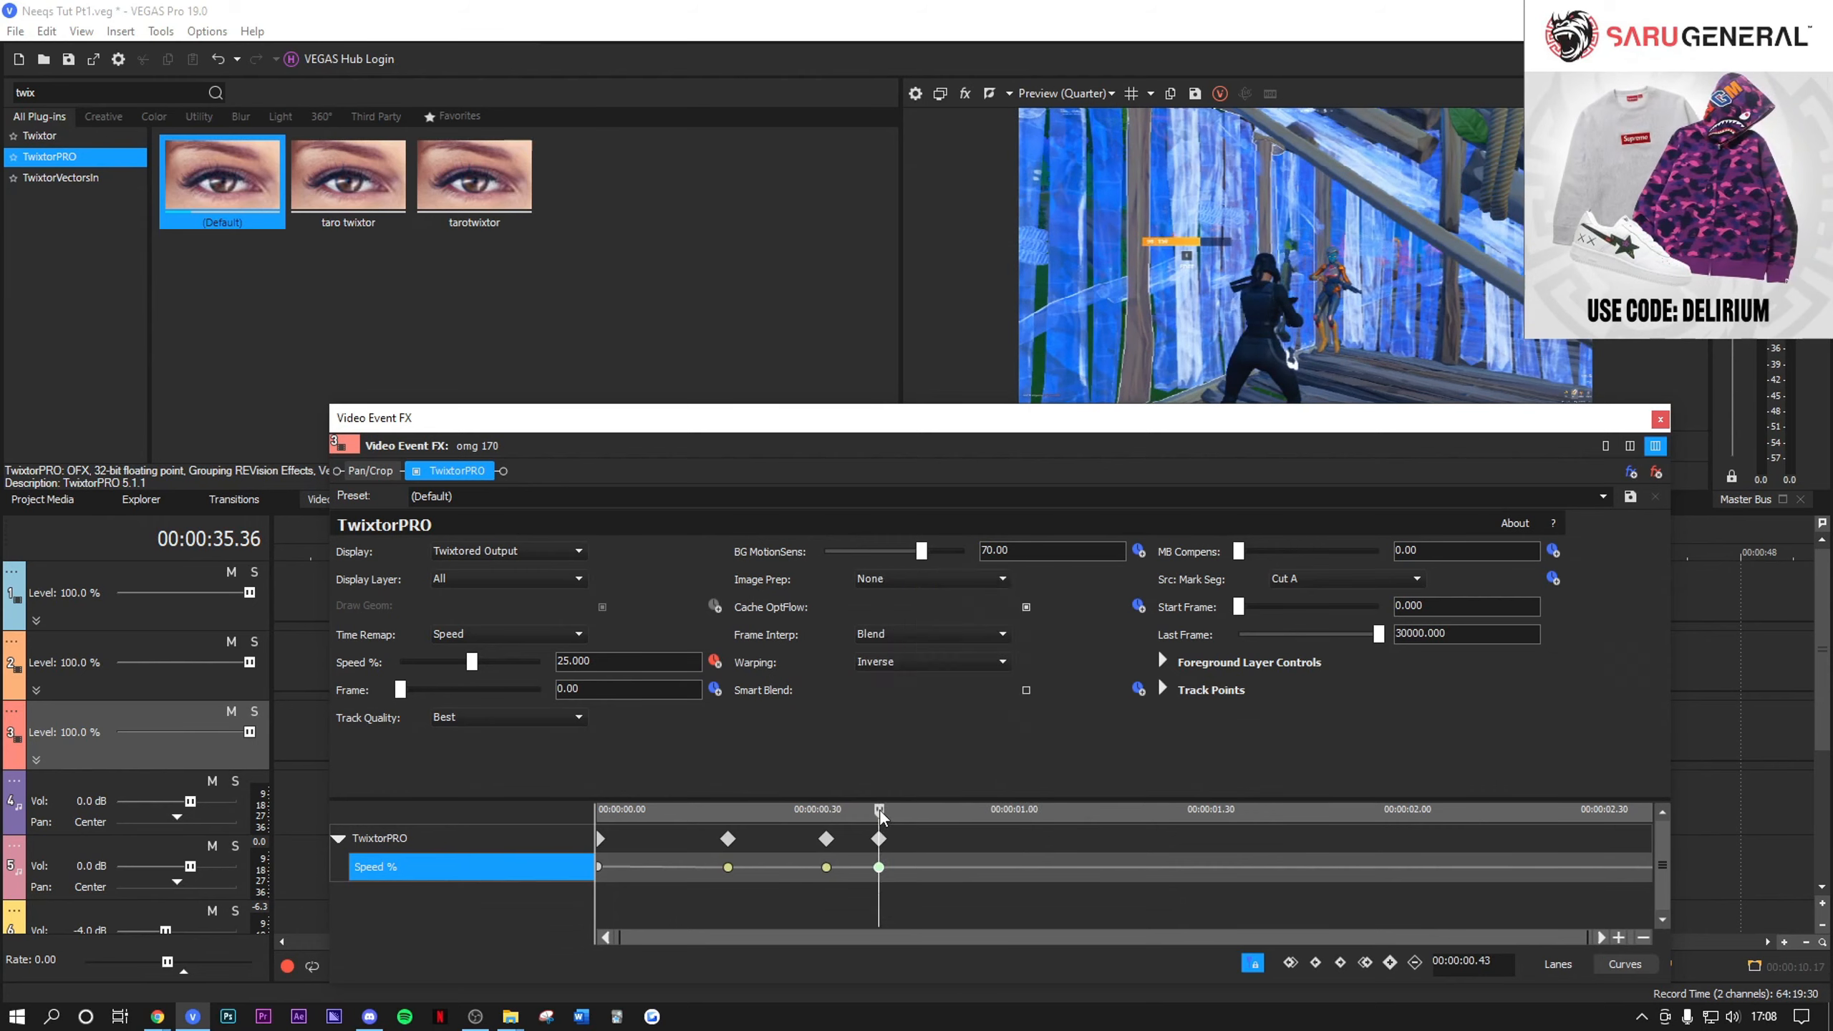
Step: Keyframe Speed % at 300 on the shot at 00:00:00.48 and back to 25 a few frames after it
{"action": "key", "text": "space"}
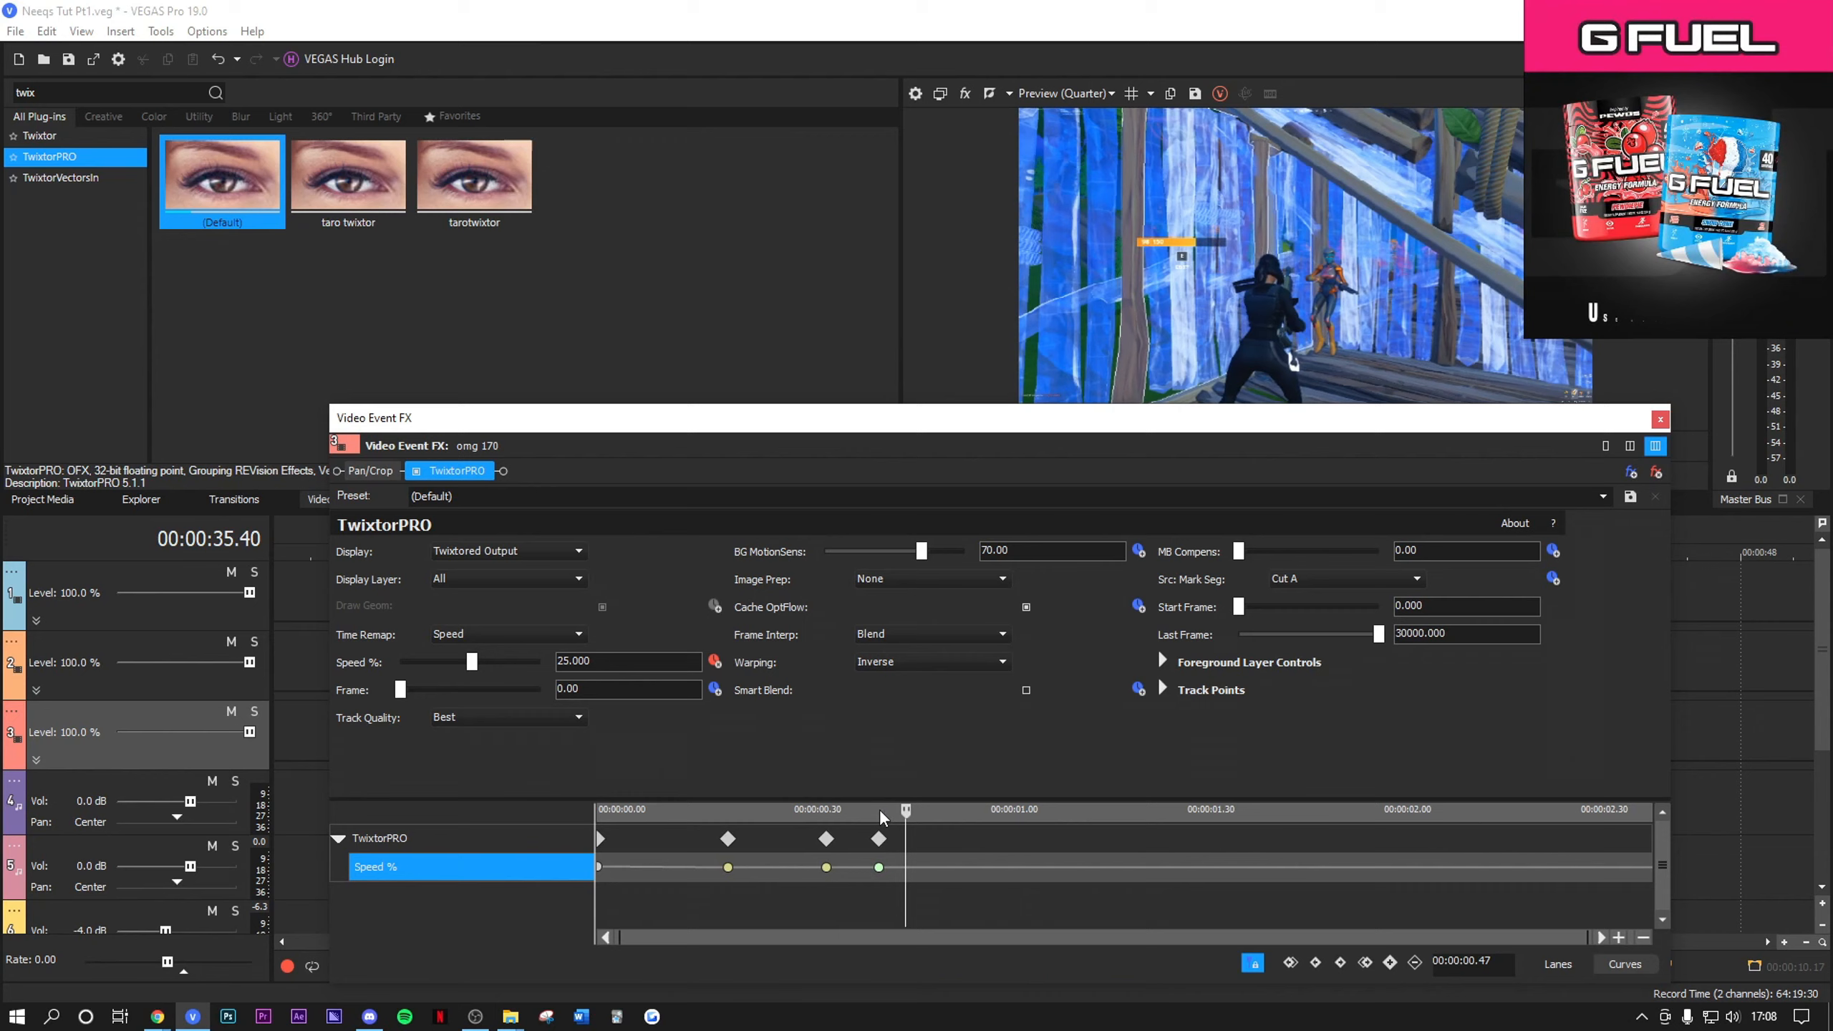
{"action": "type", "text": "300"}
{"action": "key", "text": "Return"}
{"action": "mouse_move", "coordinate": [914, 864]}
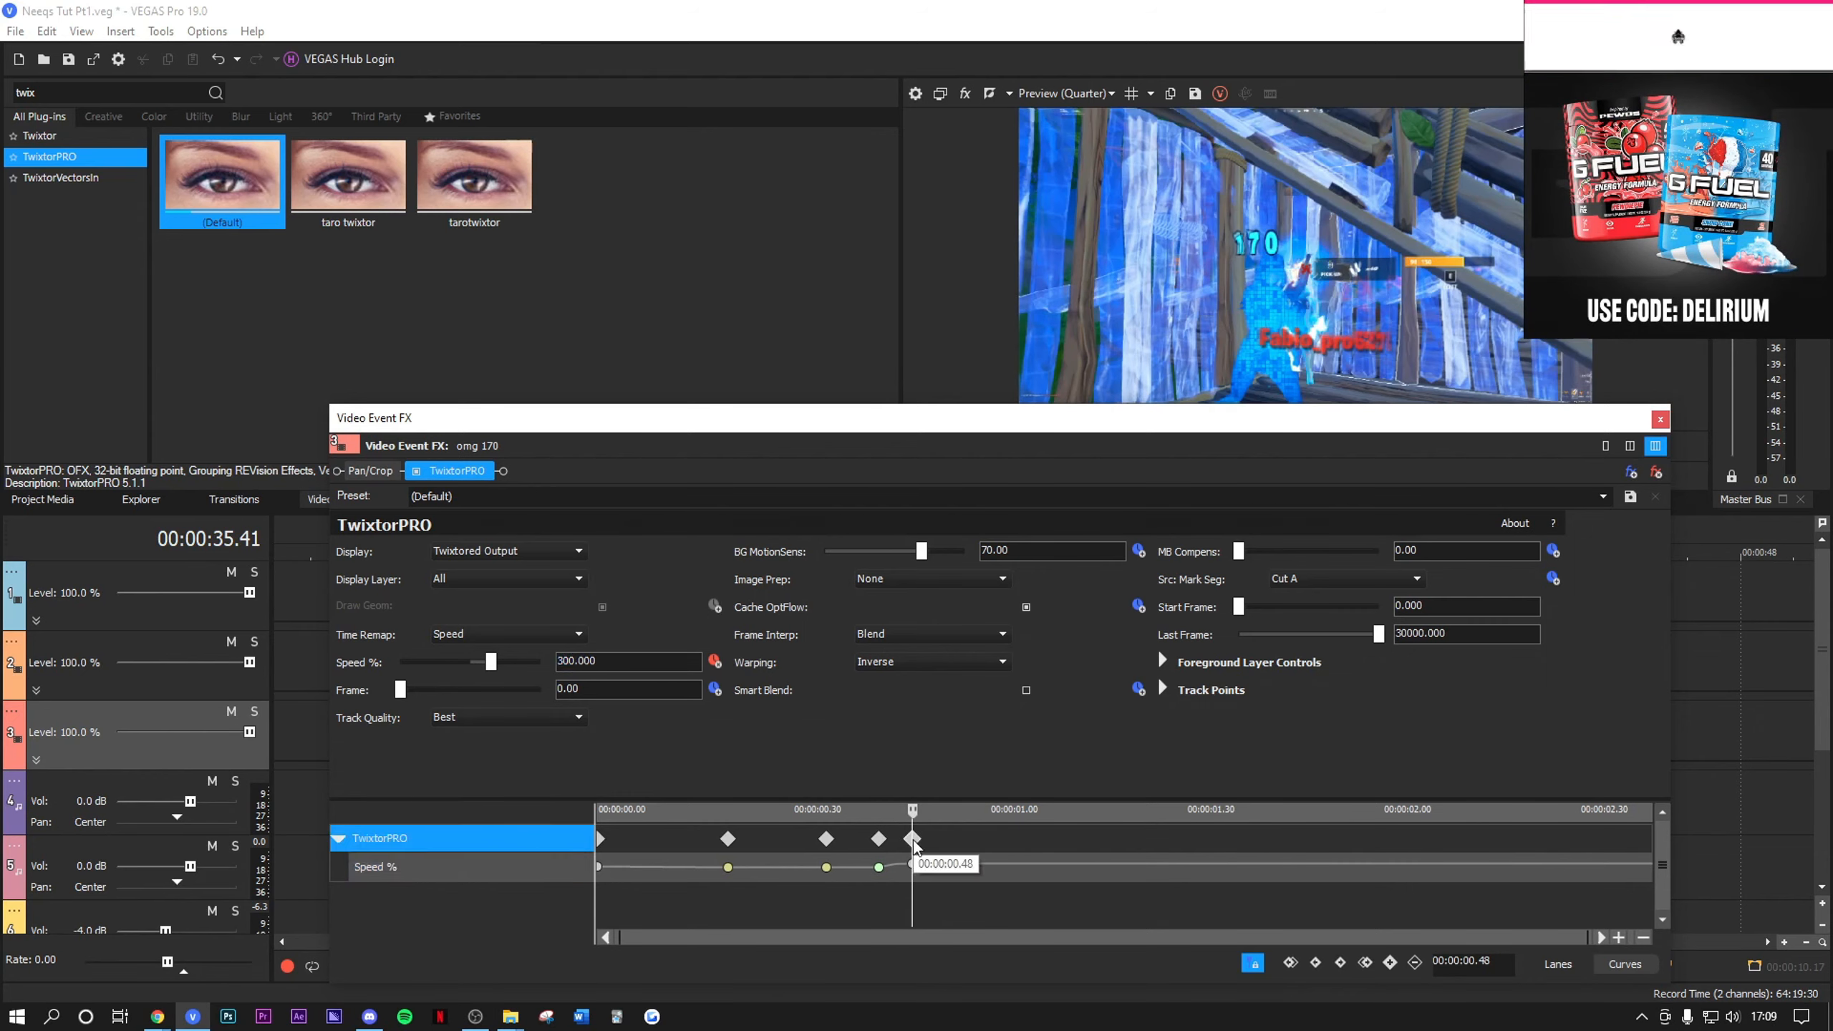
{"action": "type", "text": "25"}
{"action": "key", "text": "Return"}
Step: Set the 300% speed keyframe to Slow Fade and mark the second omg 170 clip's range as the loop region
{"action": "left_click", "coordinate": [912, 865]}
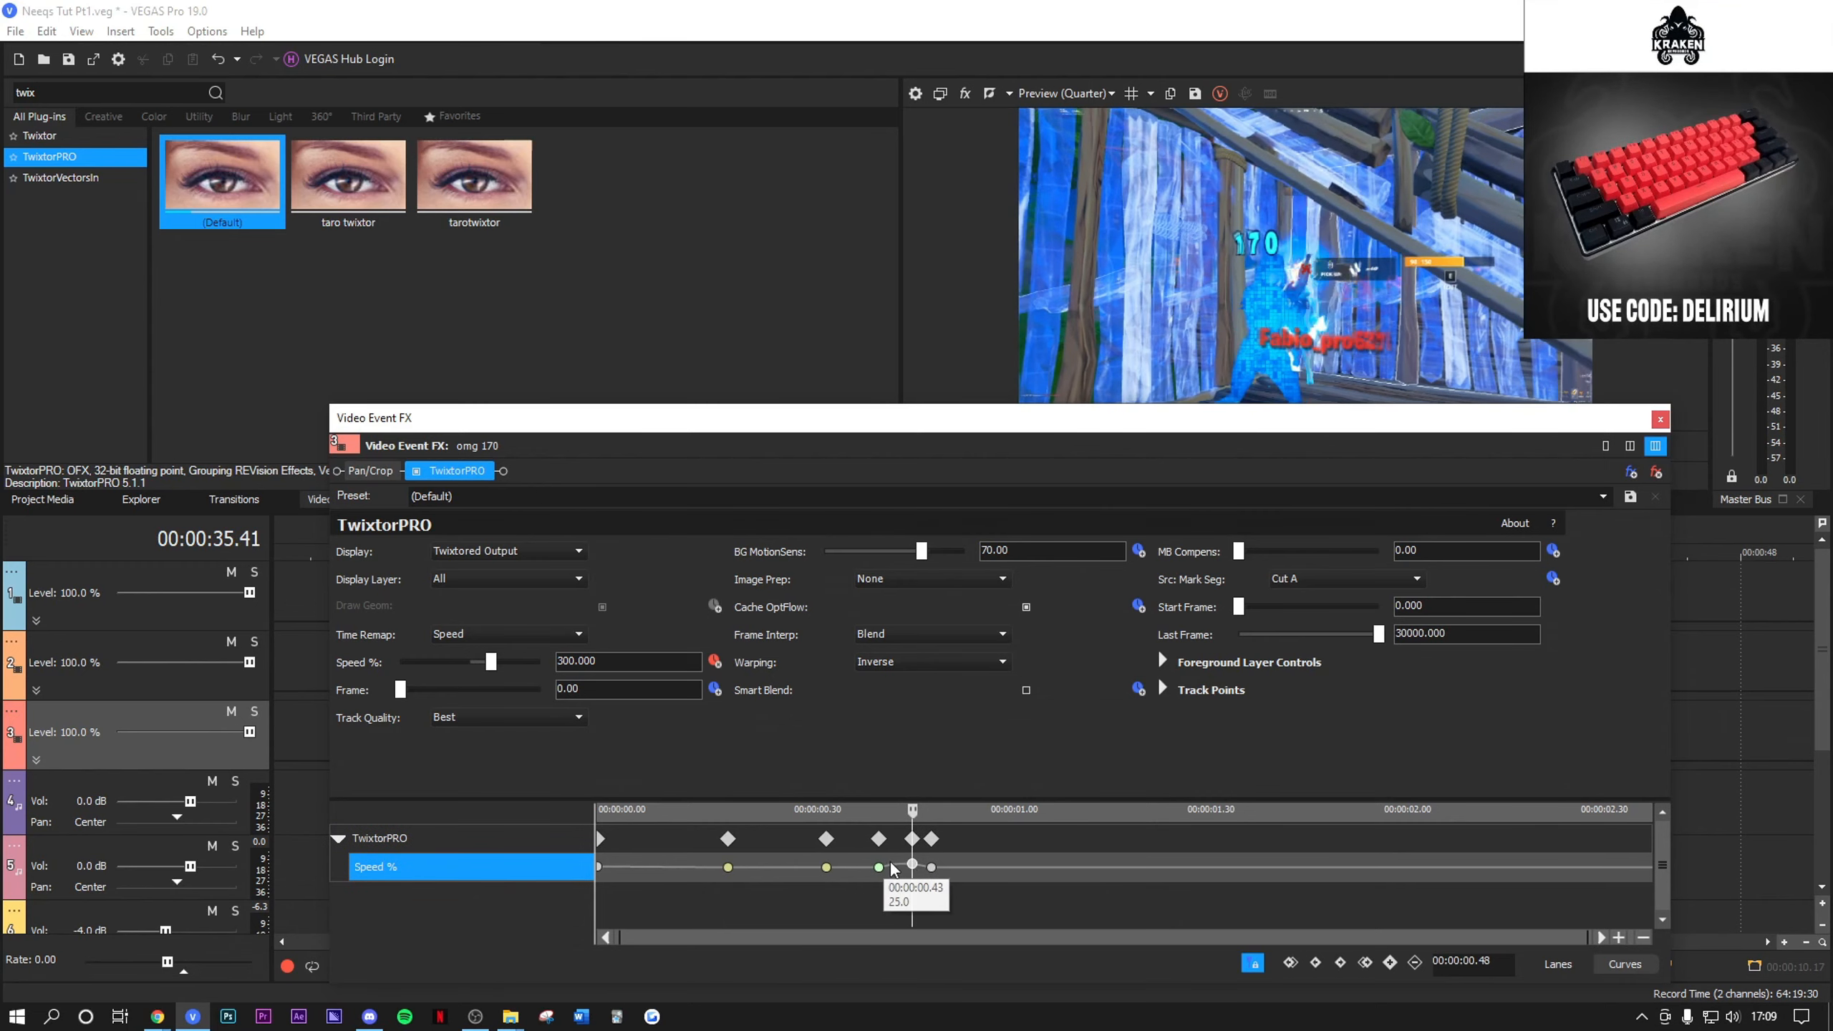
{"action": "right_click", "coordinate": [912, 864]}
{"action": "left_click", "coordinate": [970, 761]}
{"action": "mouse_move", "coordinate": [912, 811]}
{"action": "left_mouse_down"}
{"action": "mouse_move", "coordinate": [854, 828]}
{"action": "mouse_move", "coordinate": [912, 832]}
{"action": "left_mouse_up"}
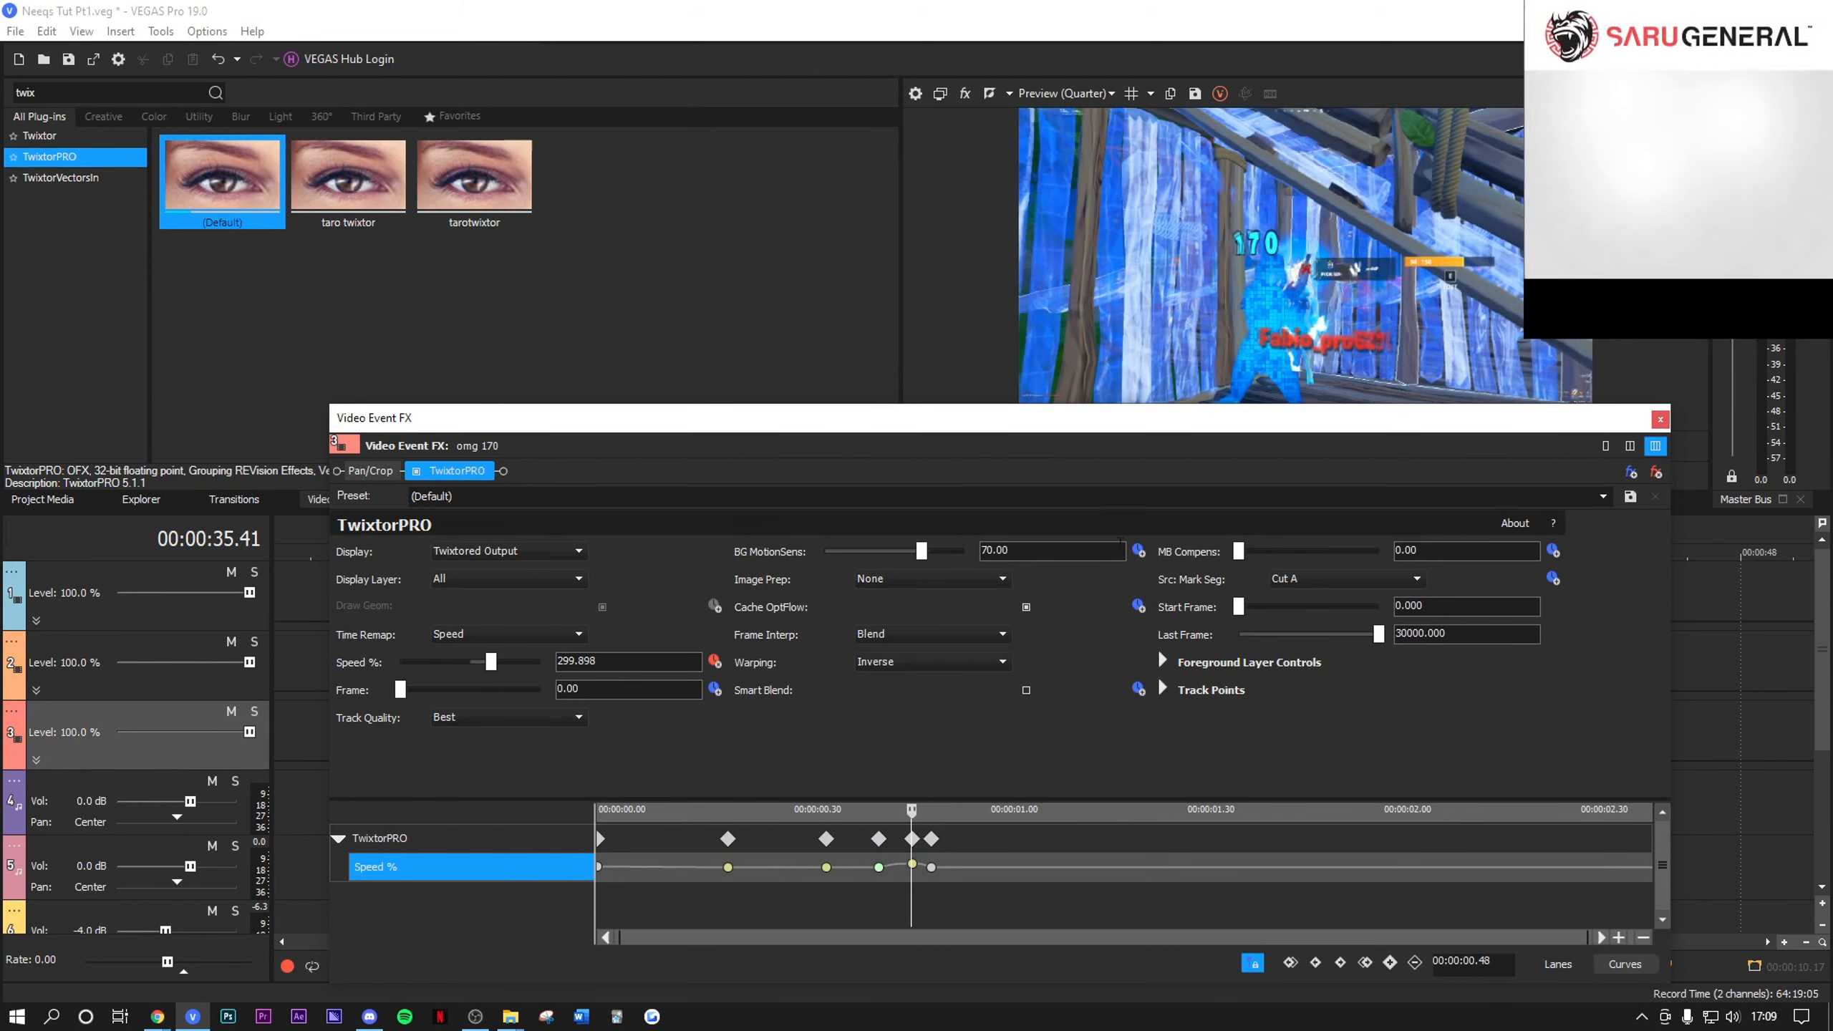
{"action": "left_click_drag", "start_coordinate": [1021, 553], "coordinate": [787, 562]}
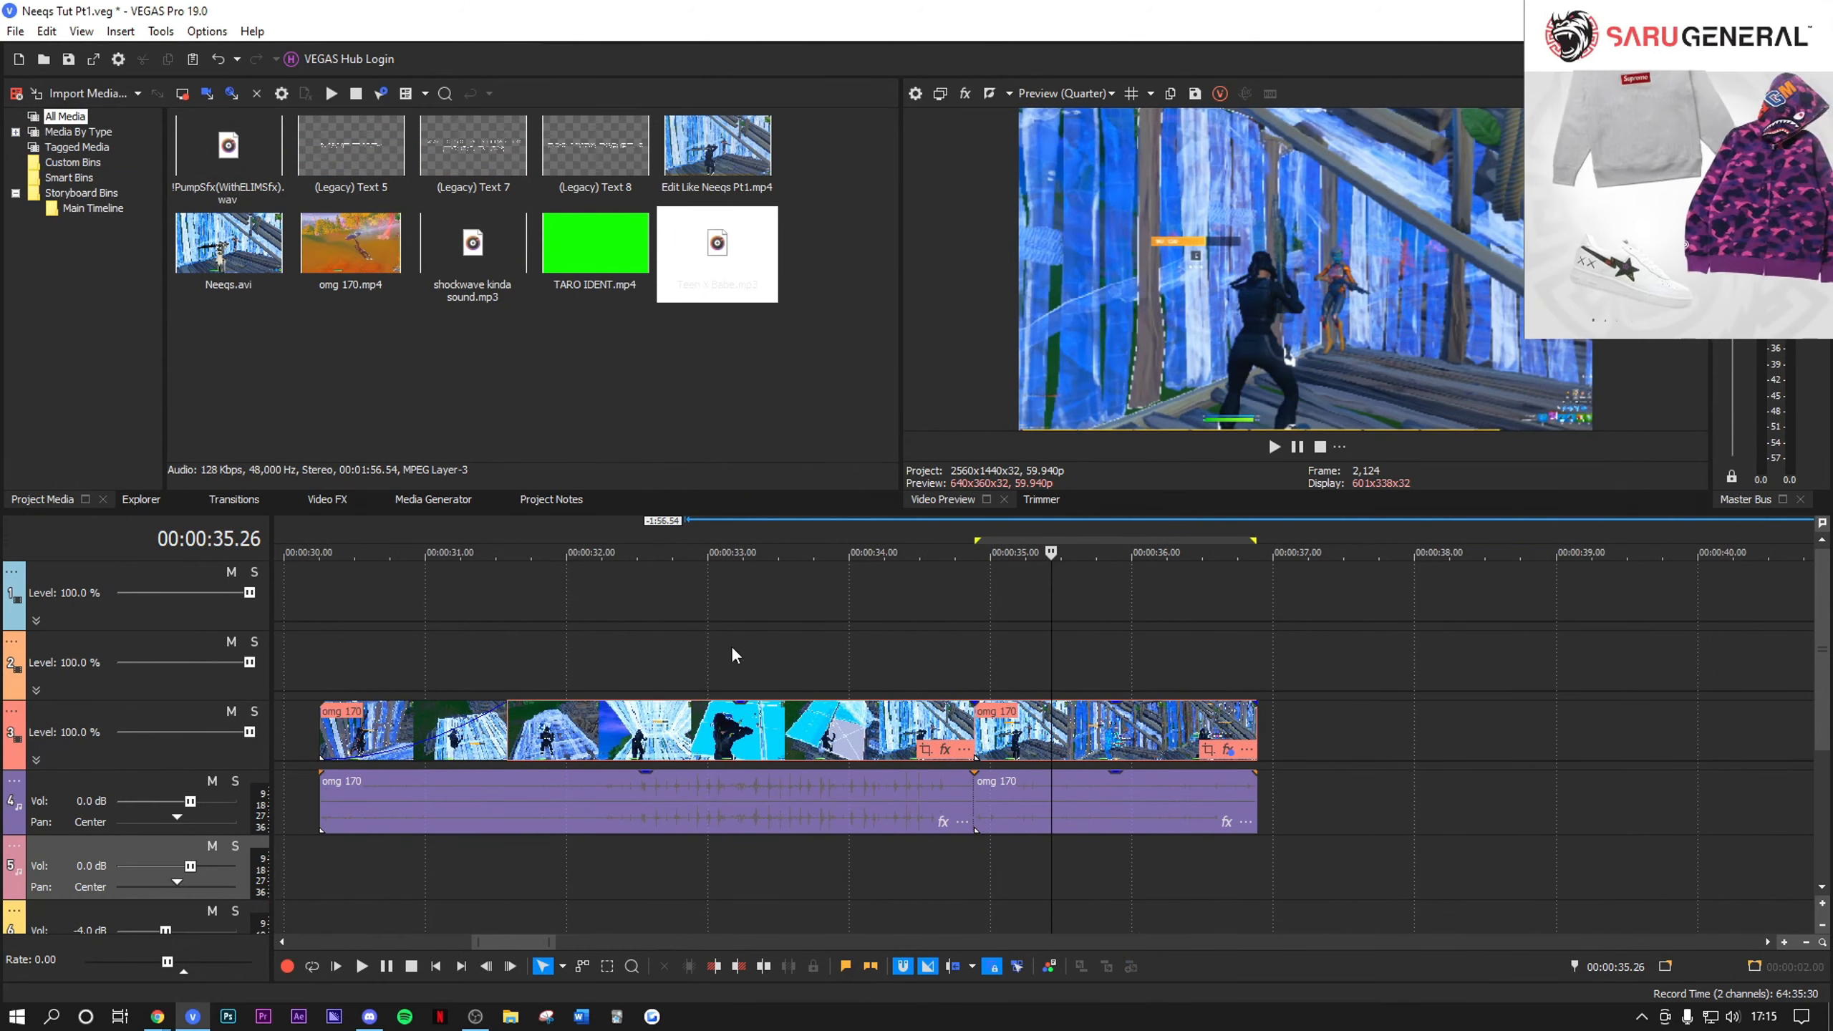
Step: Add Teen X Babe.mp3 to the audio track below the clips and place a marker on the 170-damage shot at 00:00:35.41
{"action": "left_click_drag", "start_coordinate": [720, 265], "coordinate": [938, 847]}
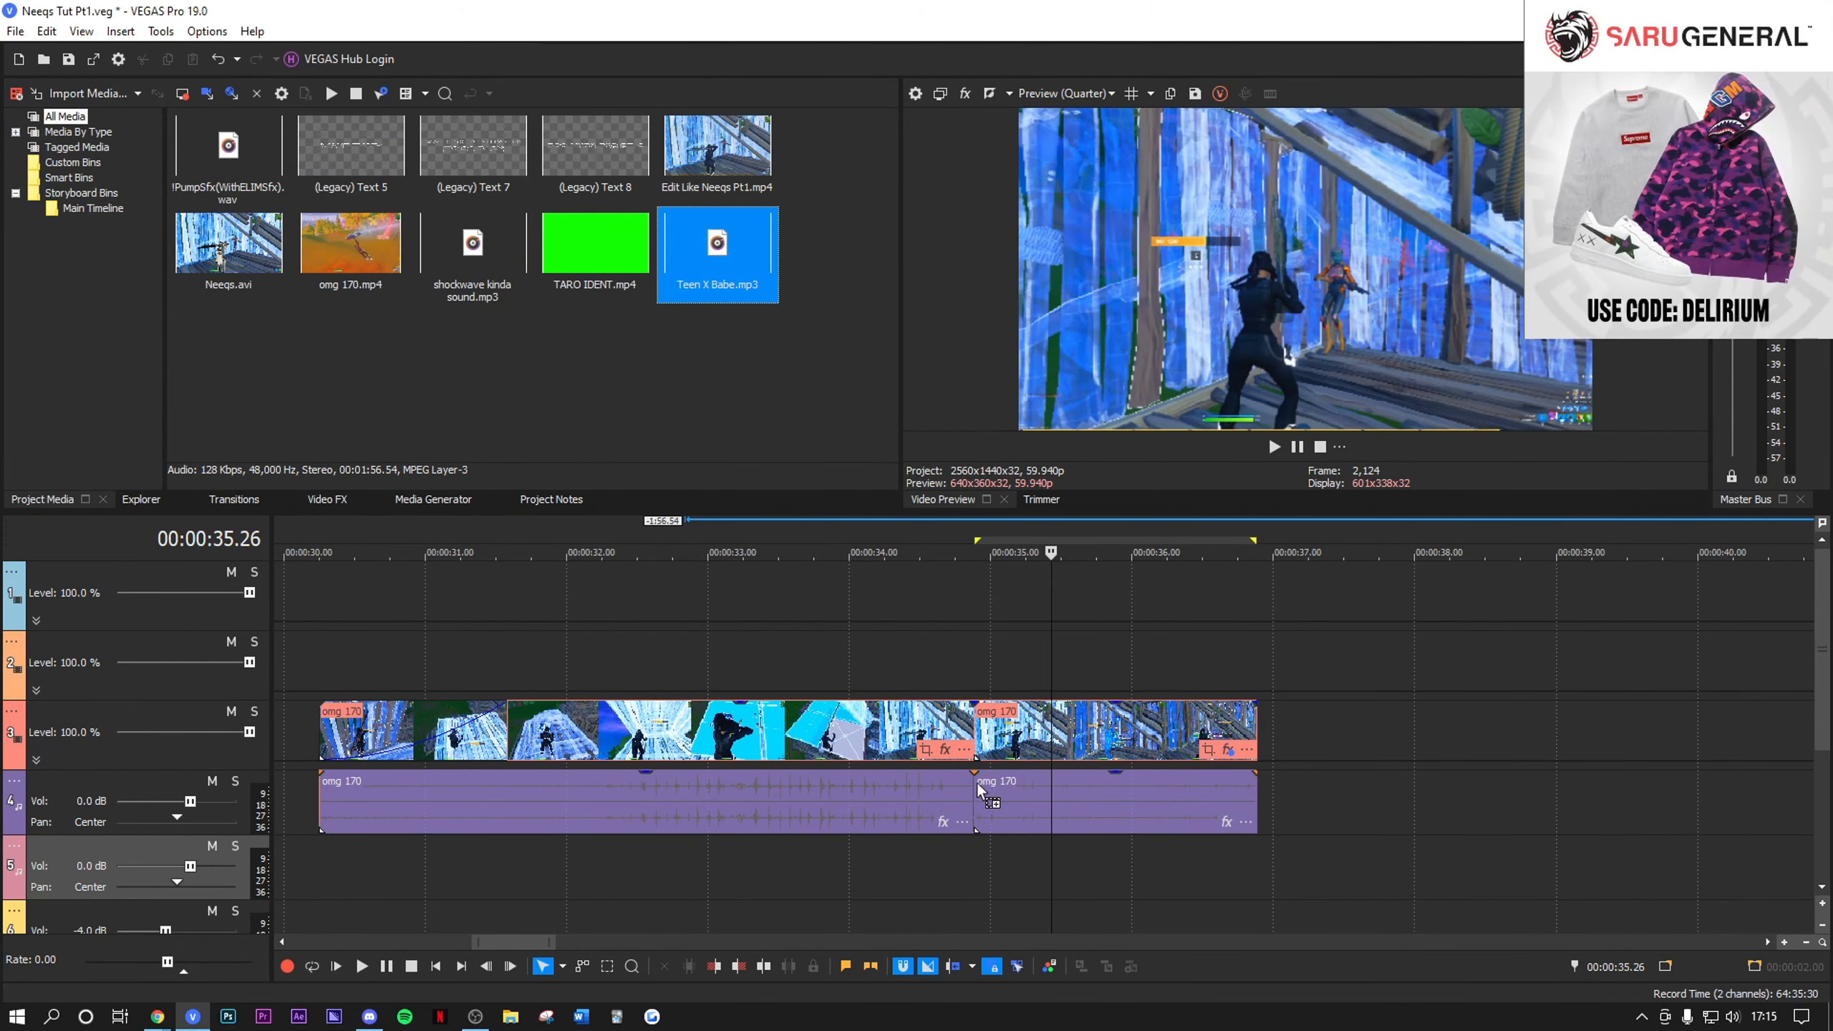
{"action": "left_click", "coordinate": [1079, 732]}
{"action": "left_click", "coordinate": [1099, 733]}
{"action": "left_click", "coordinate": [1105, 733]}
{"action": "scroll", "coordinate": [1115, 732], "scroll_direction": "up", "scroll_amount": 2}
{"action": "key", "text": "Left"}
{"action": "key", "text": "Left"}
{"action": "key", "text": "Left"}
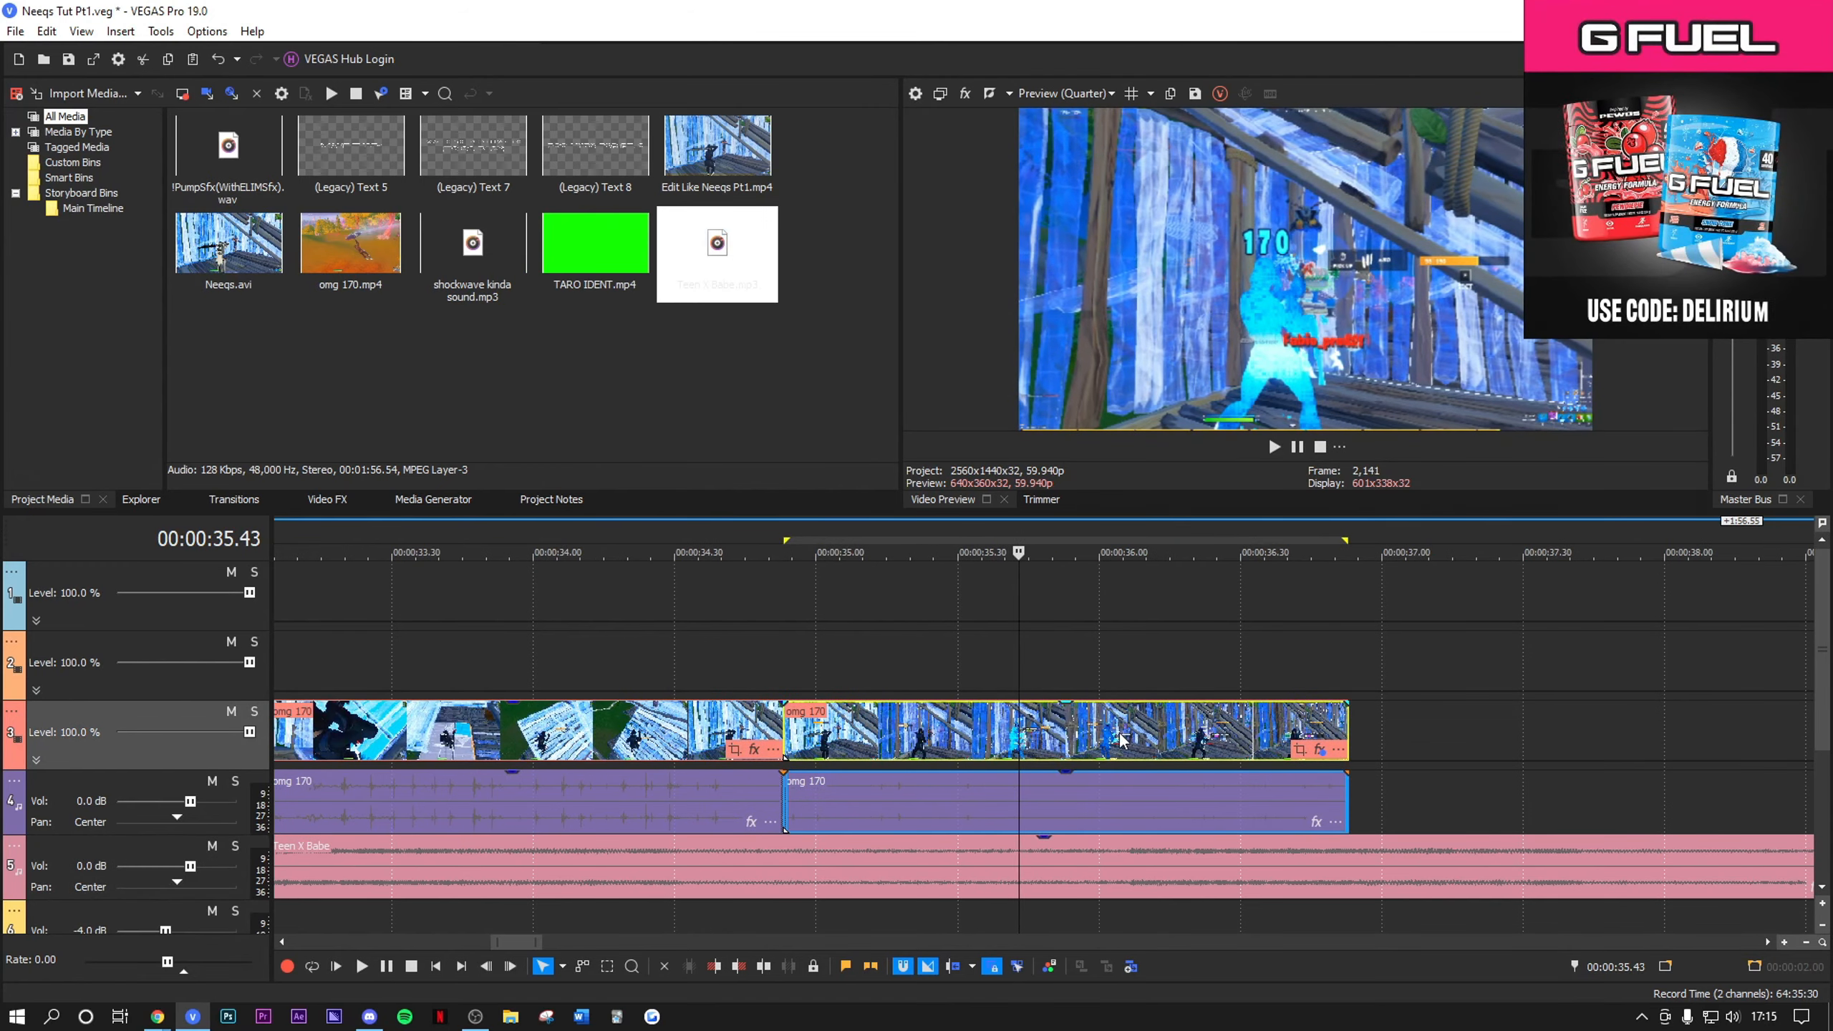
{"action": "key", "text": "Left"}
{"action": "key", "text": "Left"}
{"action": "key", "text": "Left"}
{"action": "key", "text": "Left"}
{"action": "key", "text": "Right"}
{"action": "key", "text": "Right"}
{"action": "key", "text": "m"}
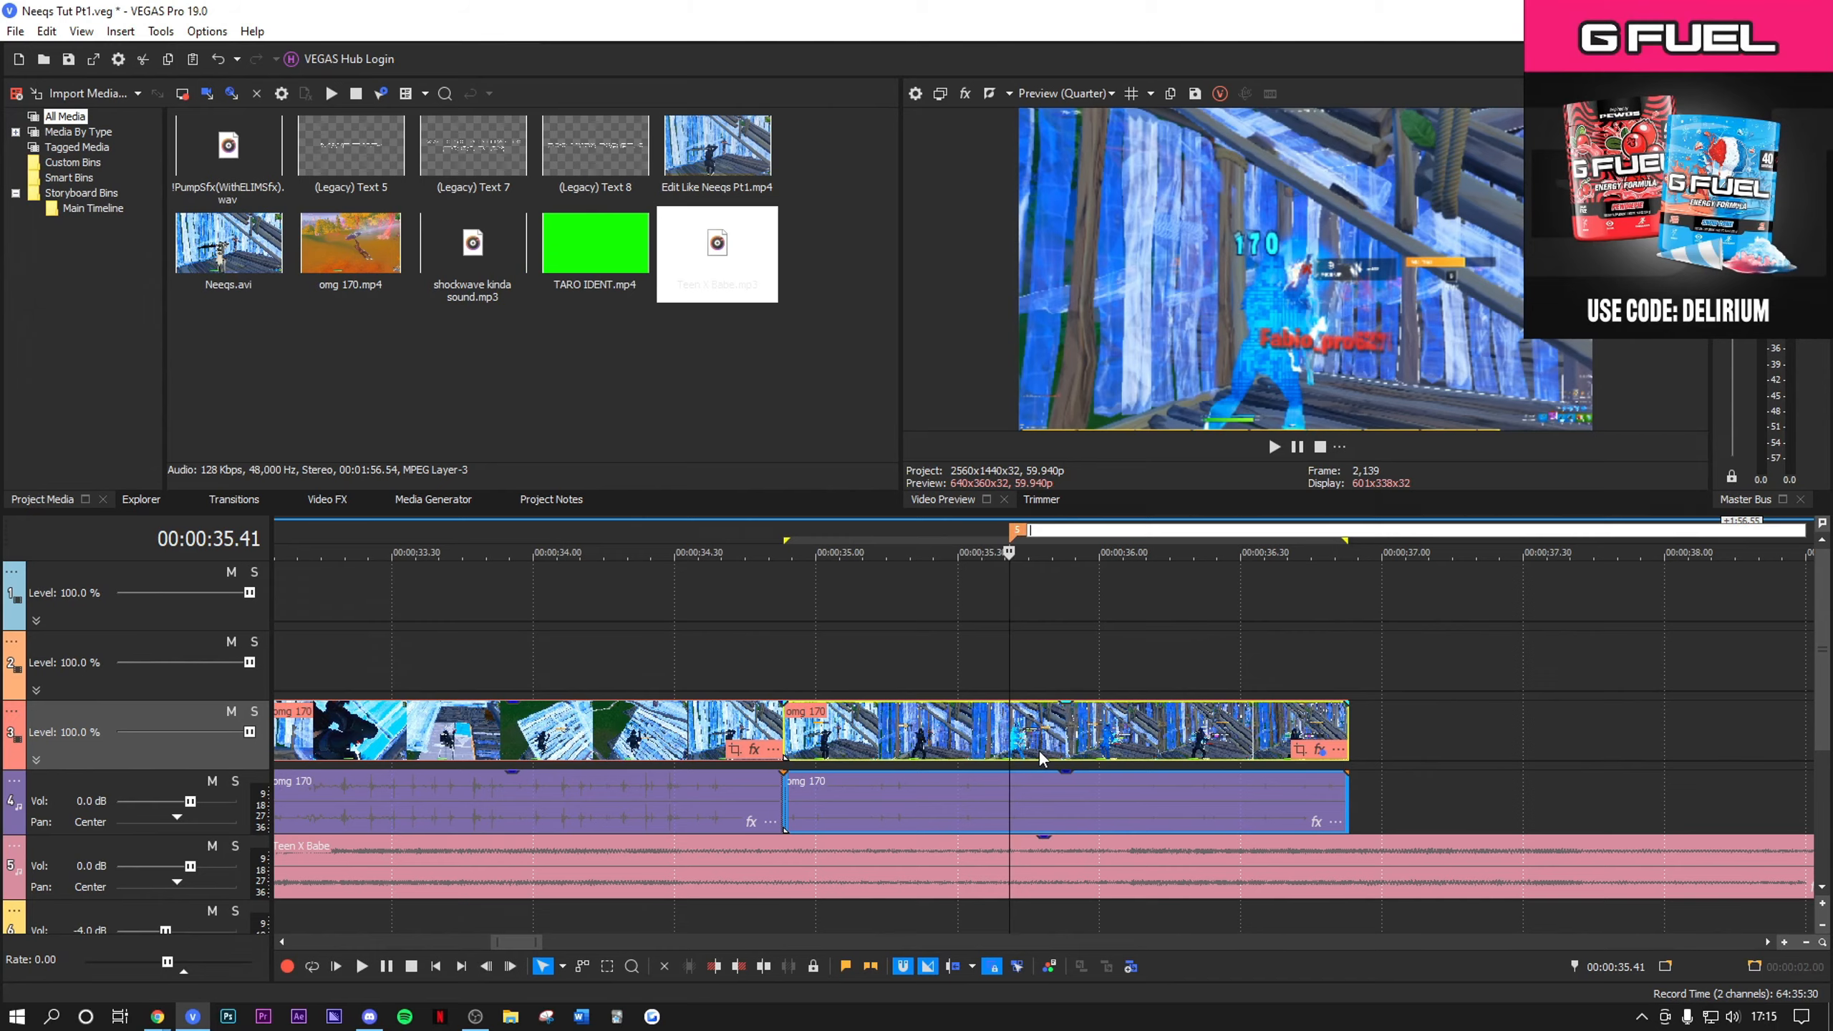
{"action": "key", "text": "Return"}
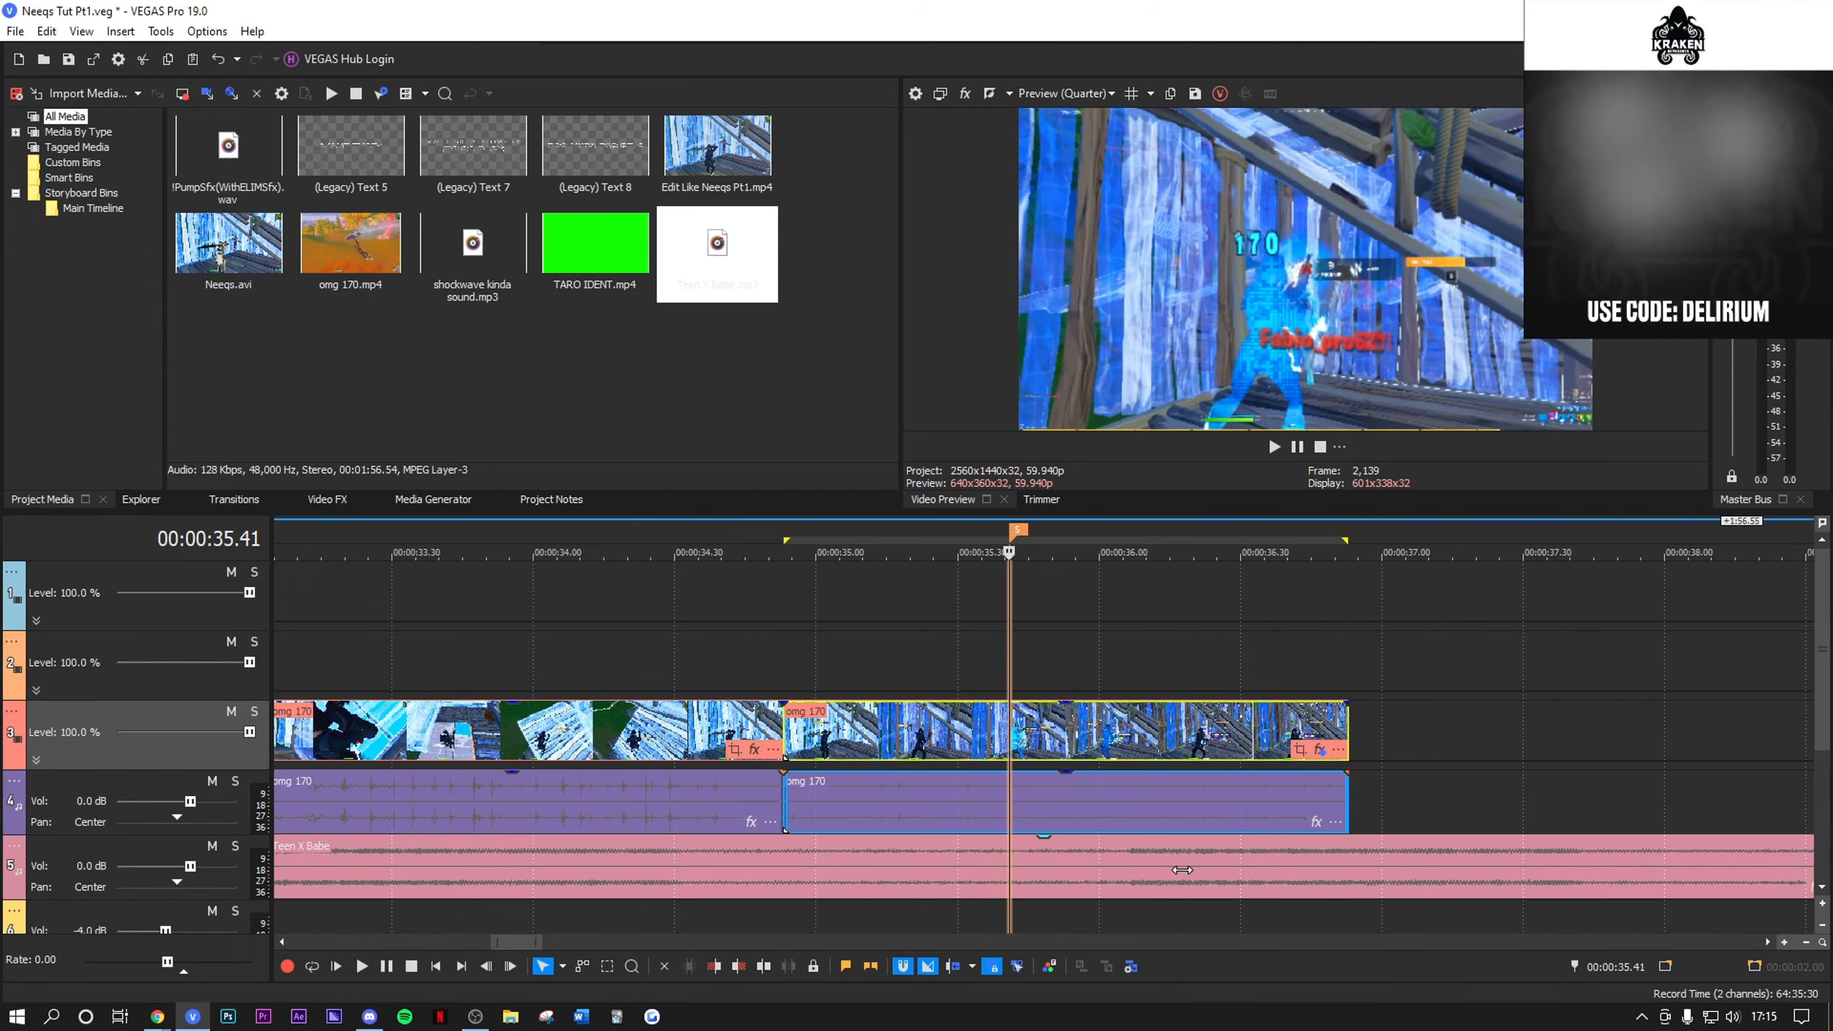
Step: Align the beat drop of Teen X Babe with the shot marker and trim the song's start to the first clip's start
{"action": "left_click", "coordinate": [1063, 882]}
{"action": "scroll", "coordinate": [938, 878], "scroll_direction": "down", "scroll_amount": 4}
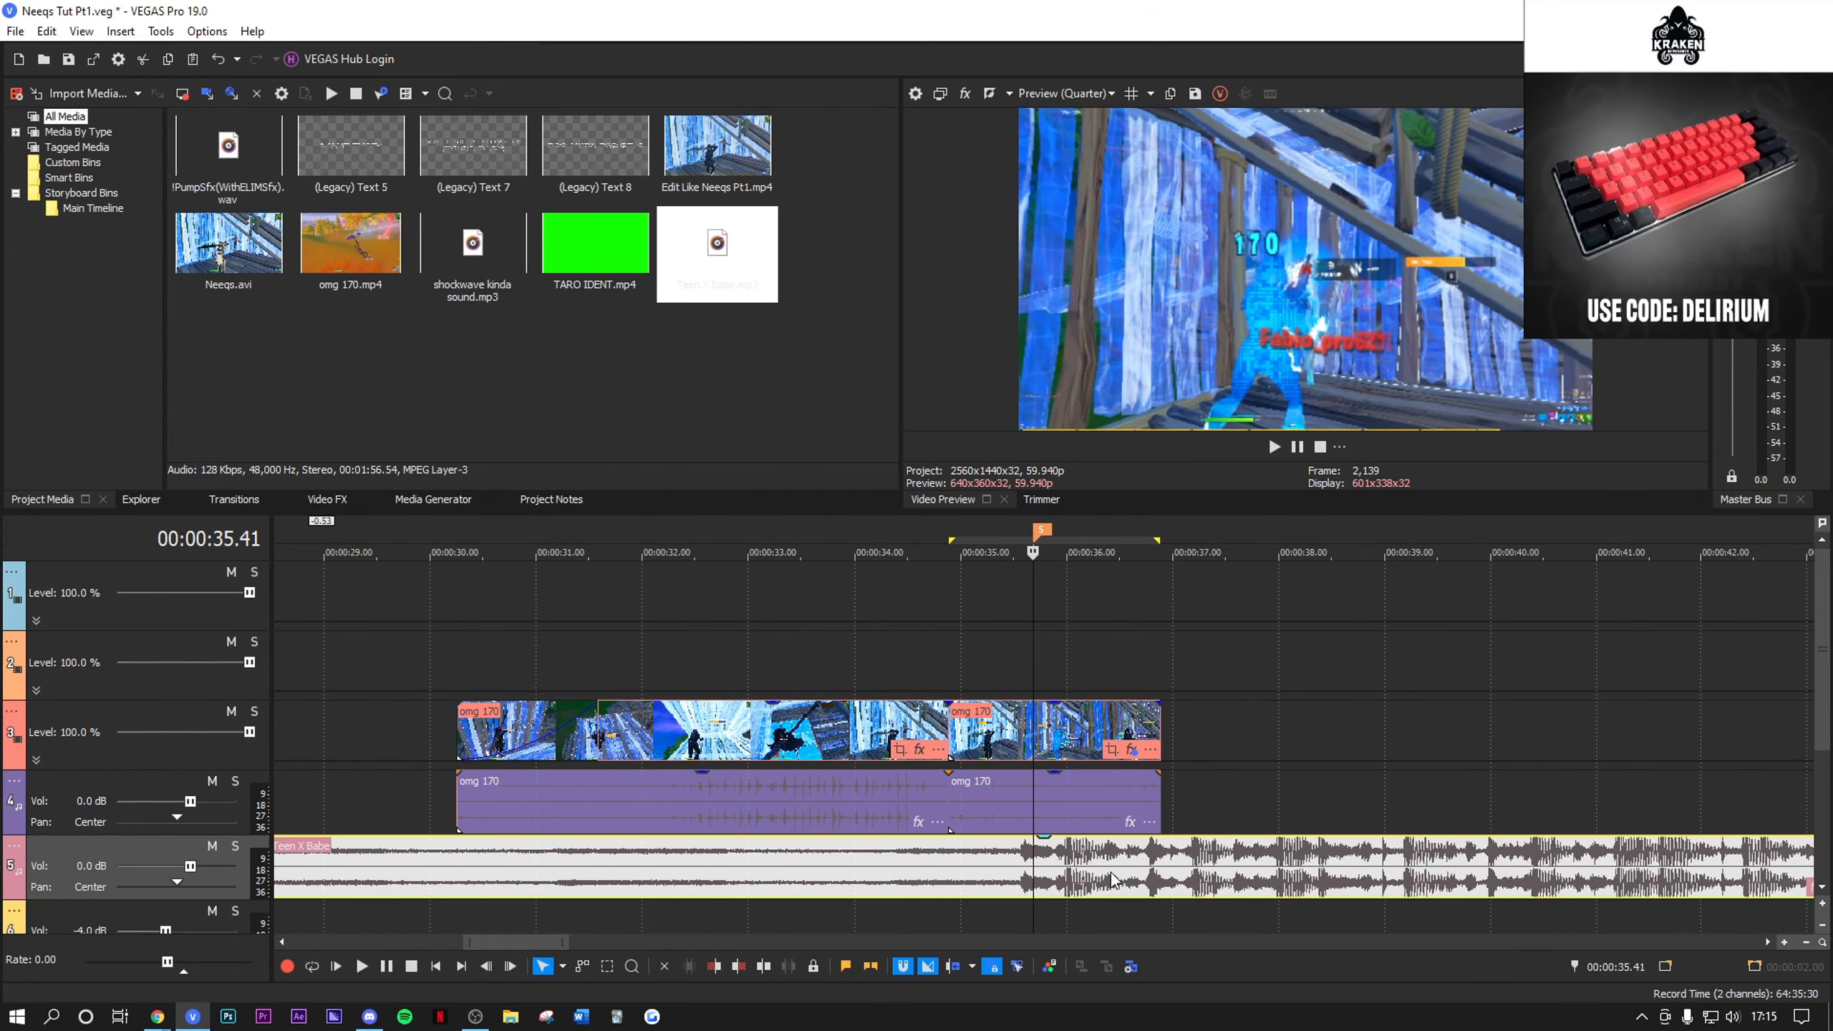
{"action": "scroll", "coordinate": [1112, 872], "scroll_direction": "up", "scroll_amount": 4}
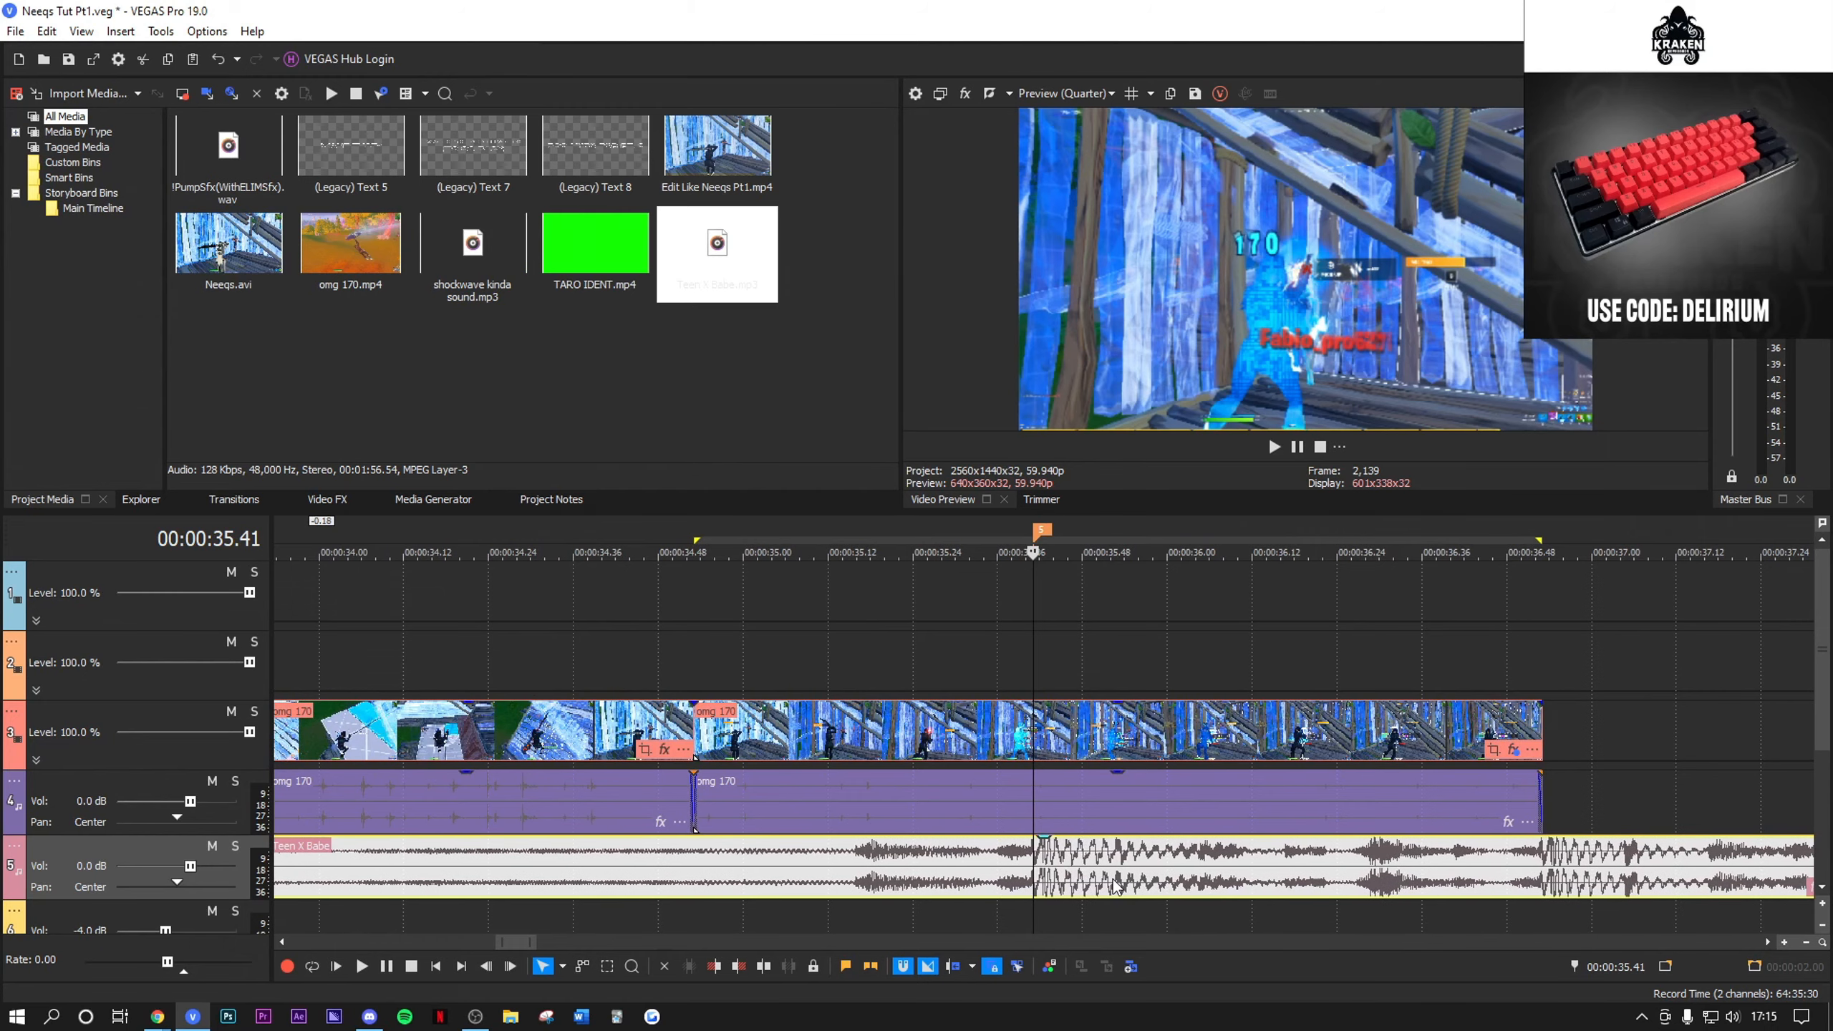
{"action": "scroll", "coordinate": [603, 895], "scroll_direction": "down", "scroll_amount": 6}
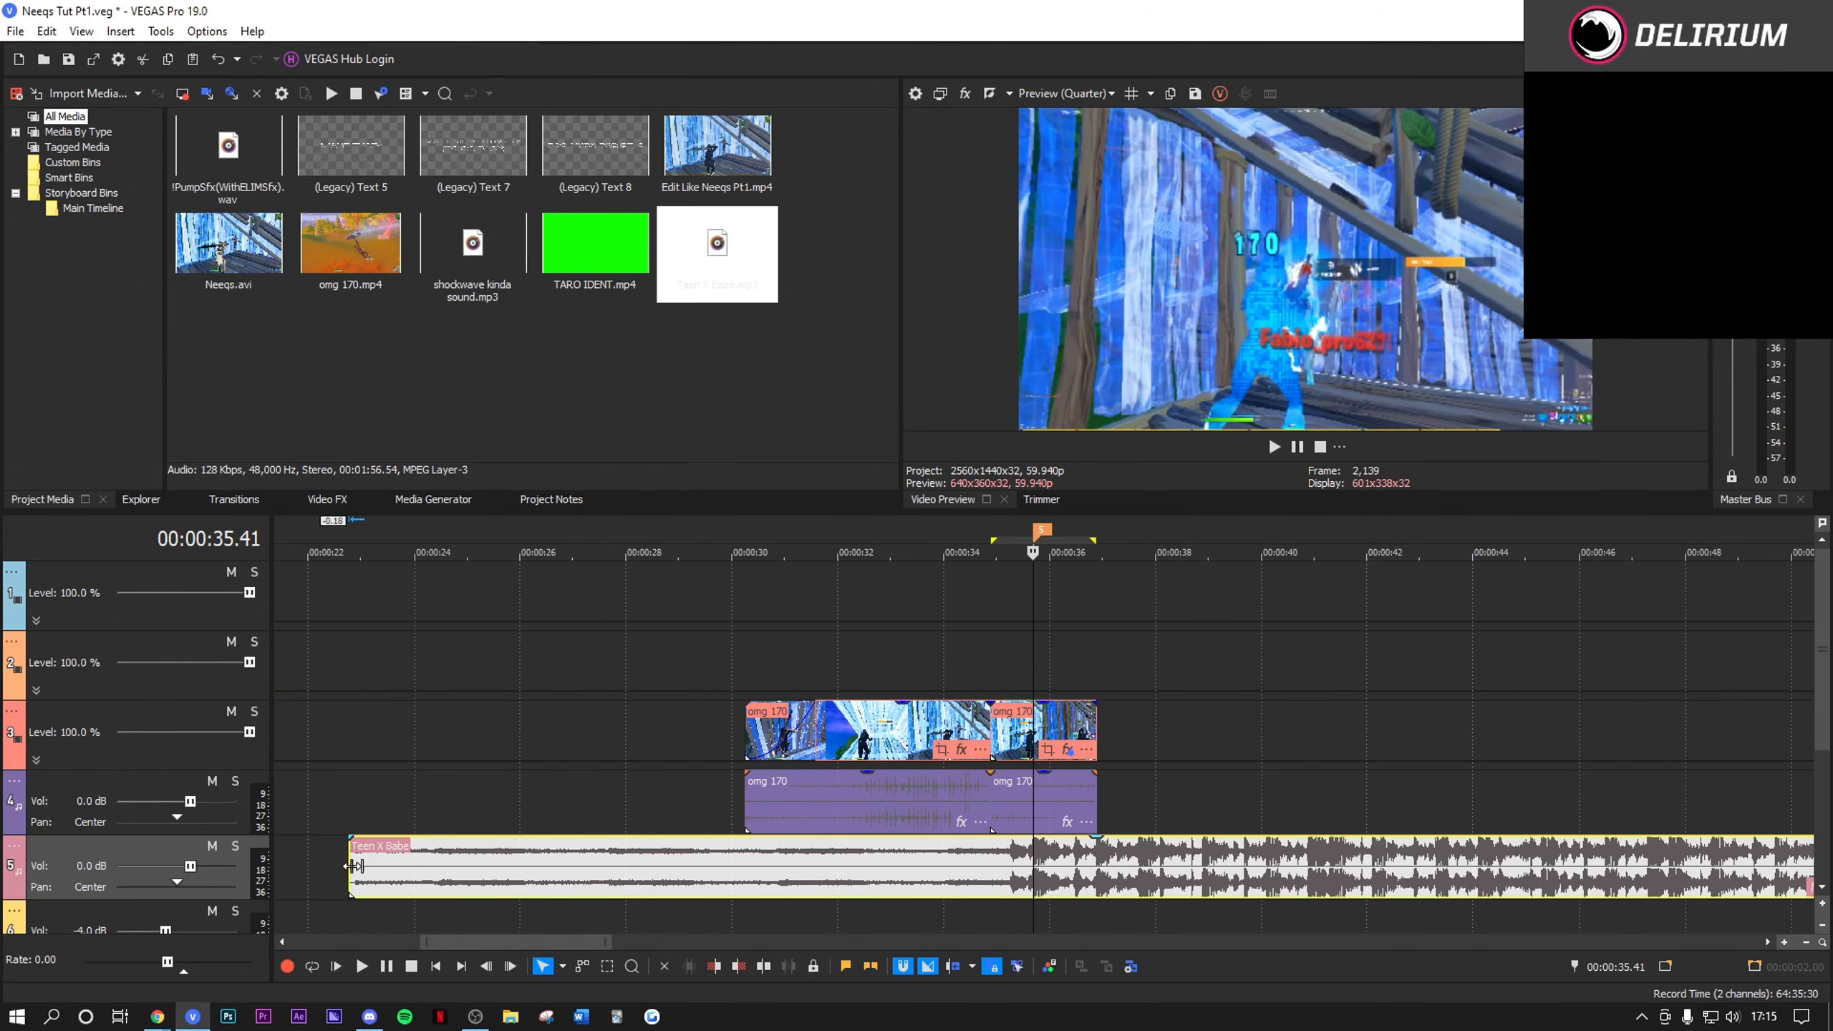
{"action": "left_click_drag", "start_coordinate": [751, 868], "coordinate": [747, 863]}
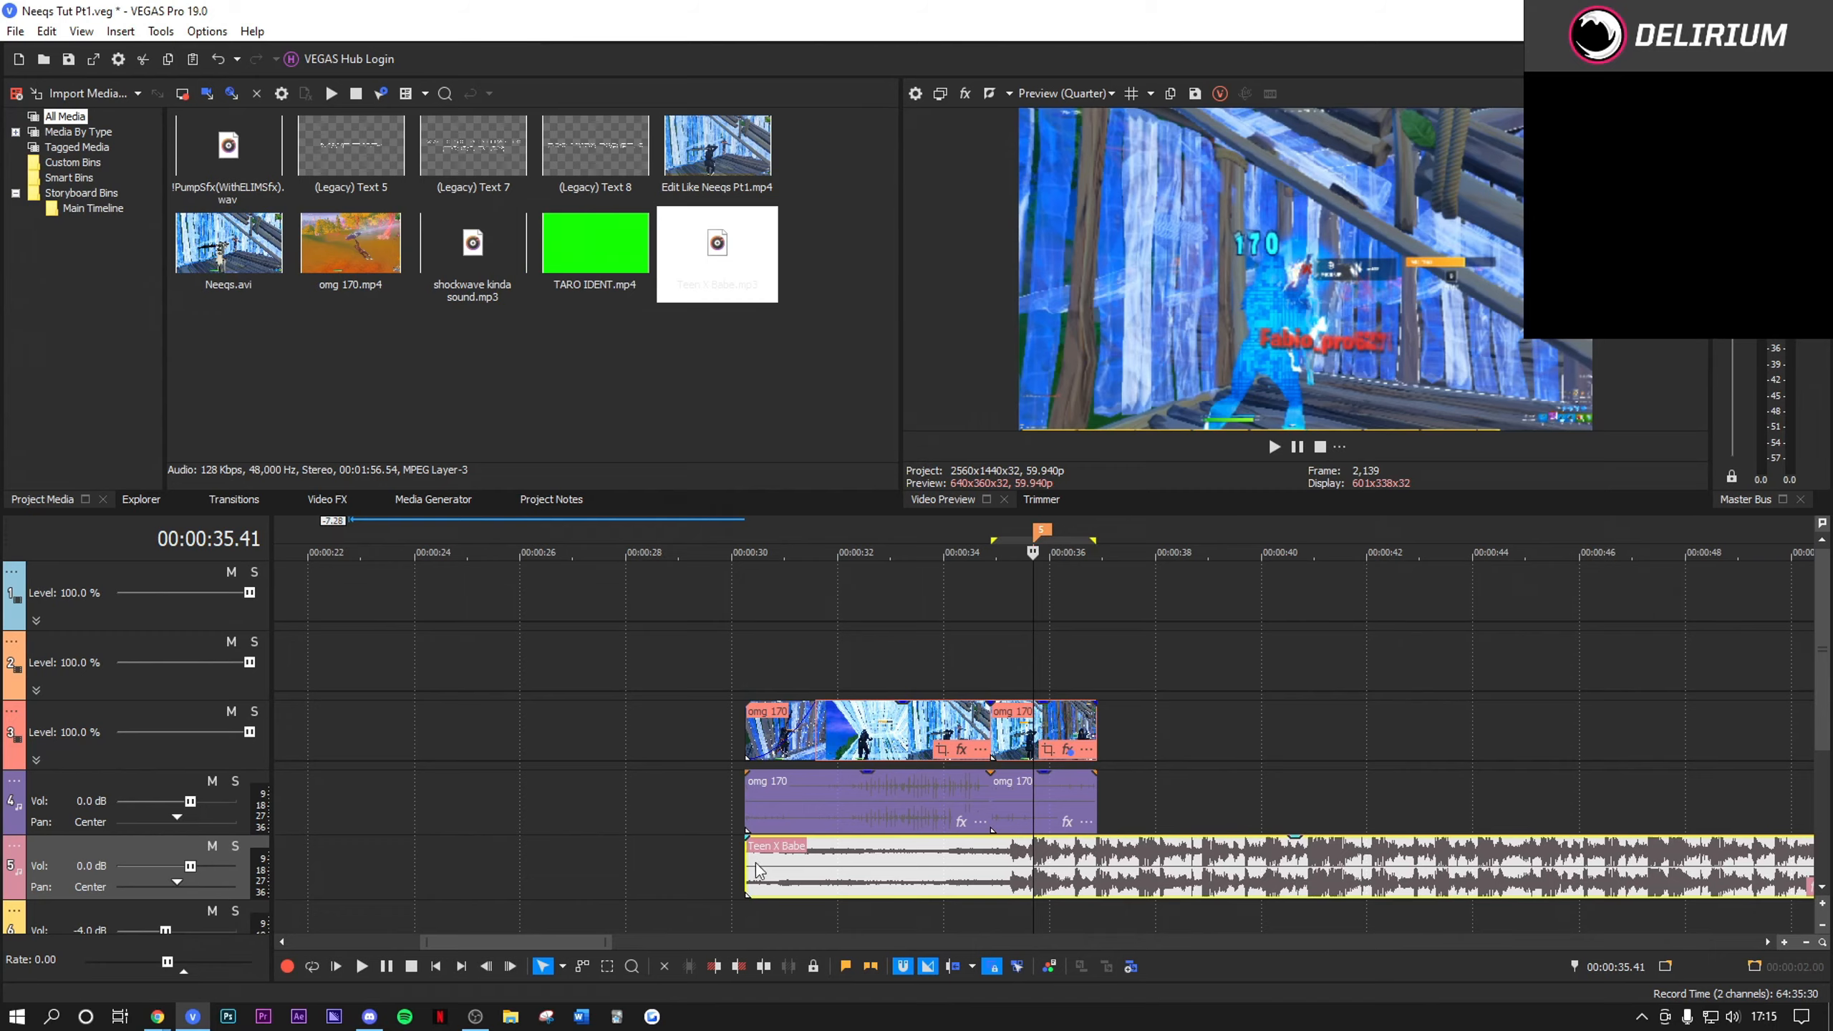
{"action": "scroll", "coordinate": [1193, 792], "scroll_direction": "up", "scroll_amount": 5}
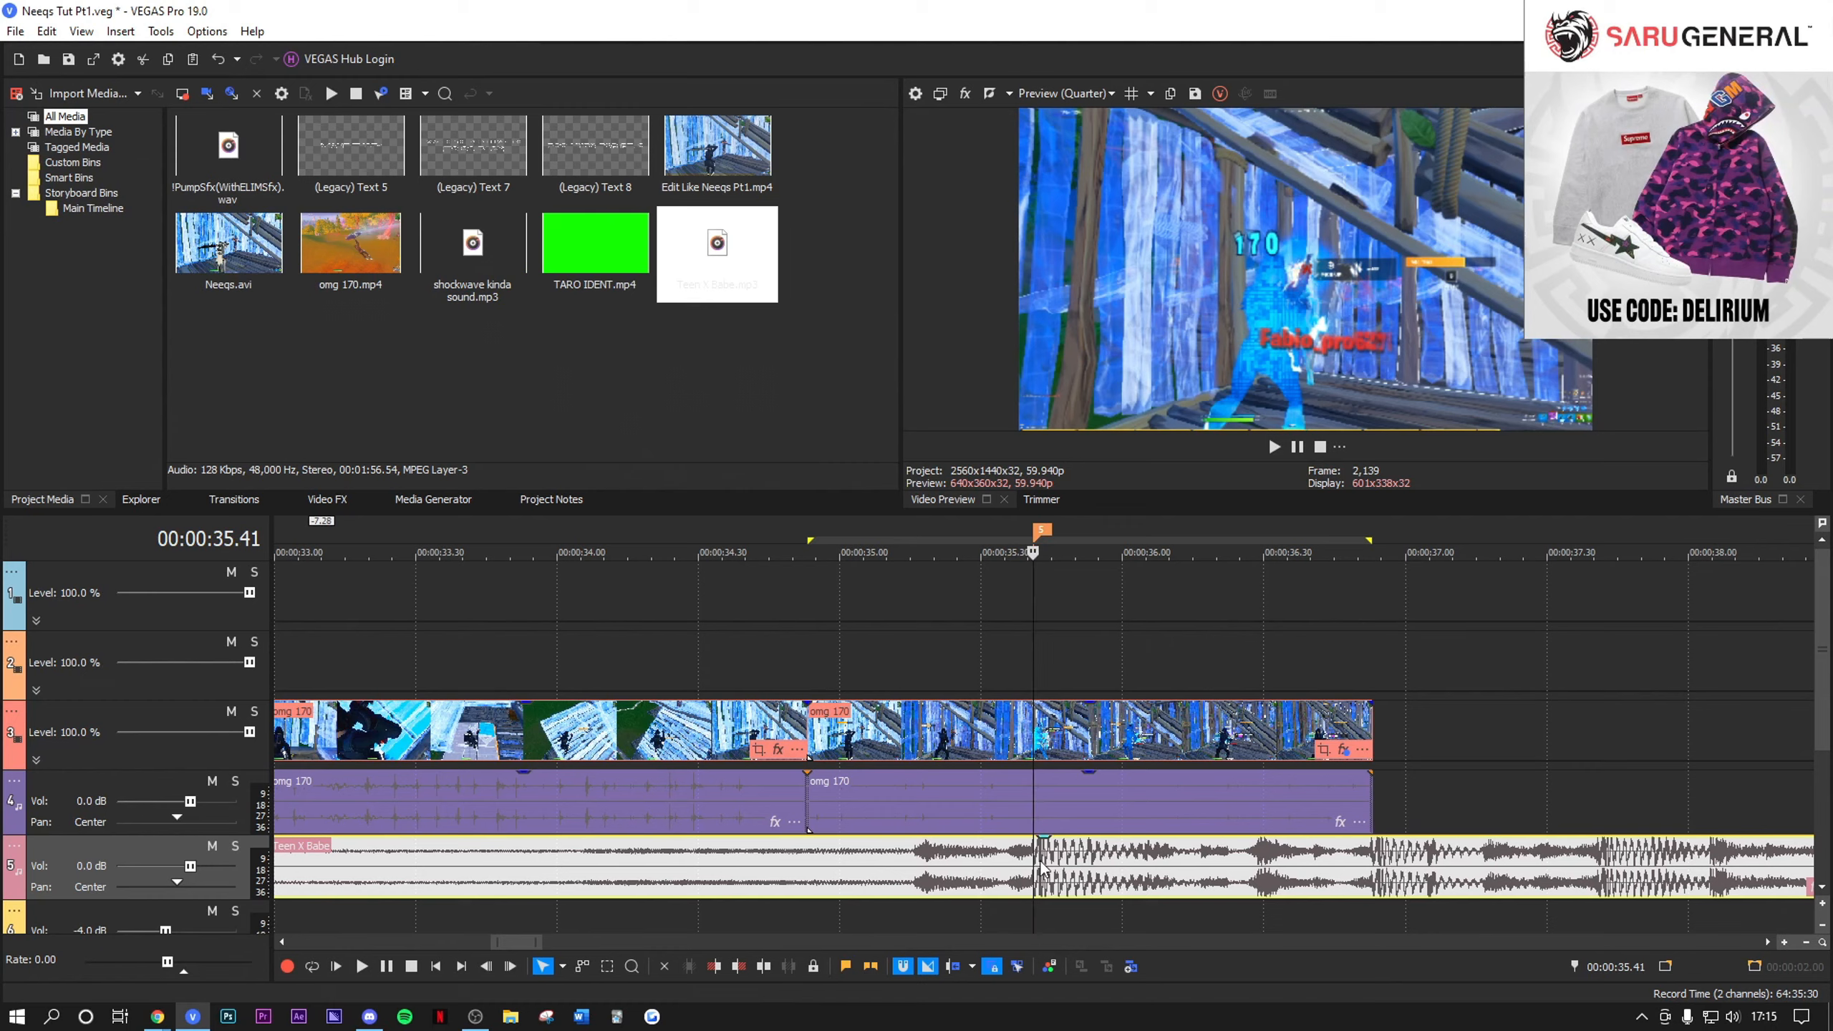
Step: Place a marker at the end of the second omg 170 clip, at 00:00:36.53
{"action": "left_click", "coordinate": [1371, 723]}
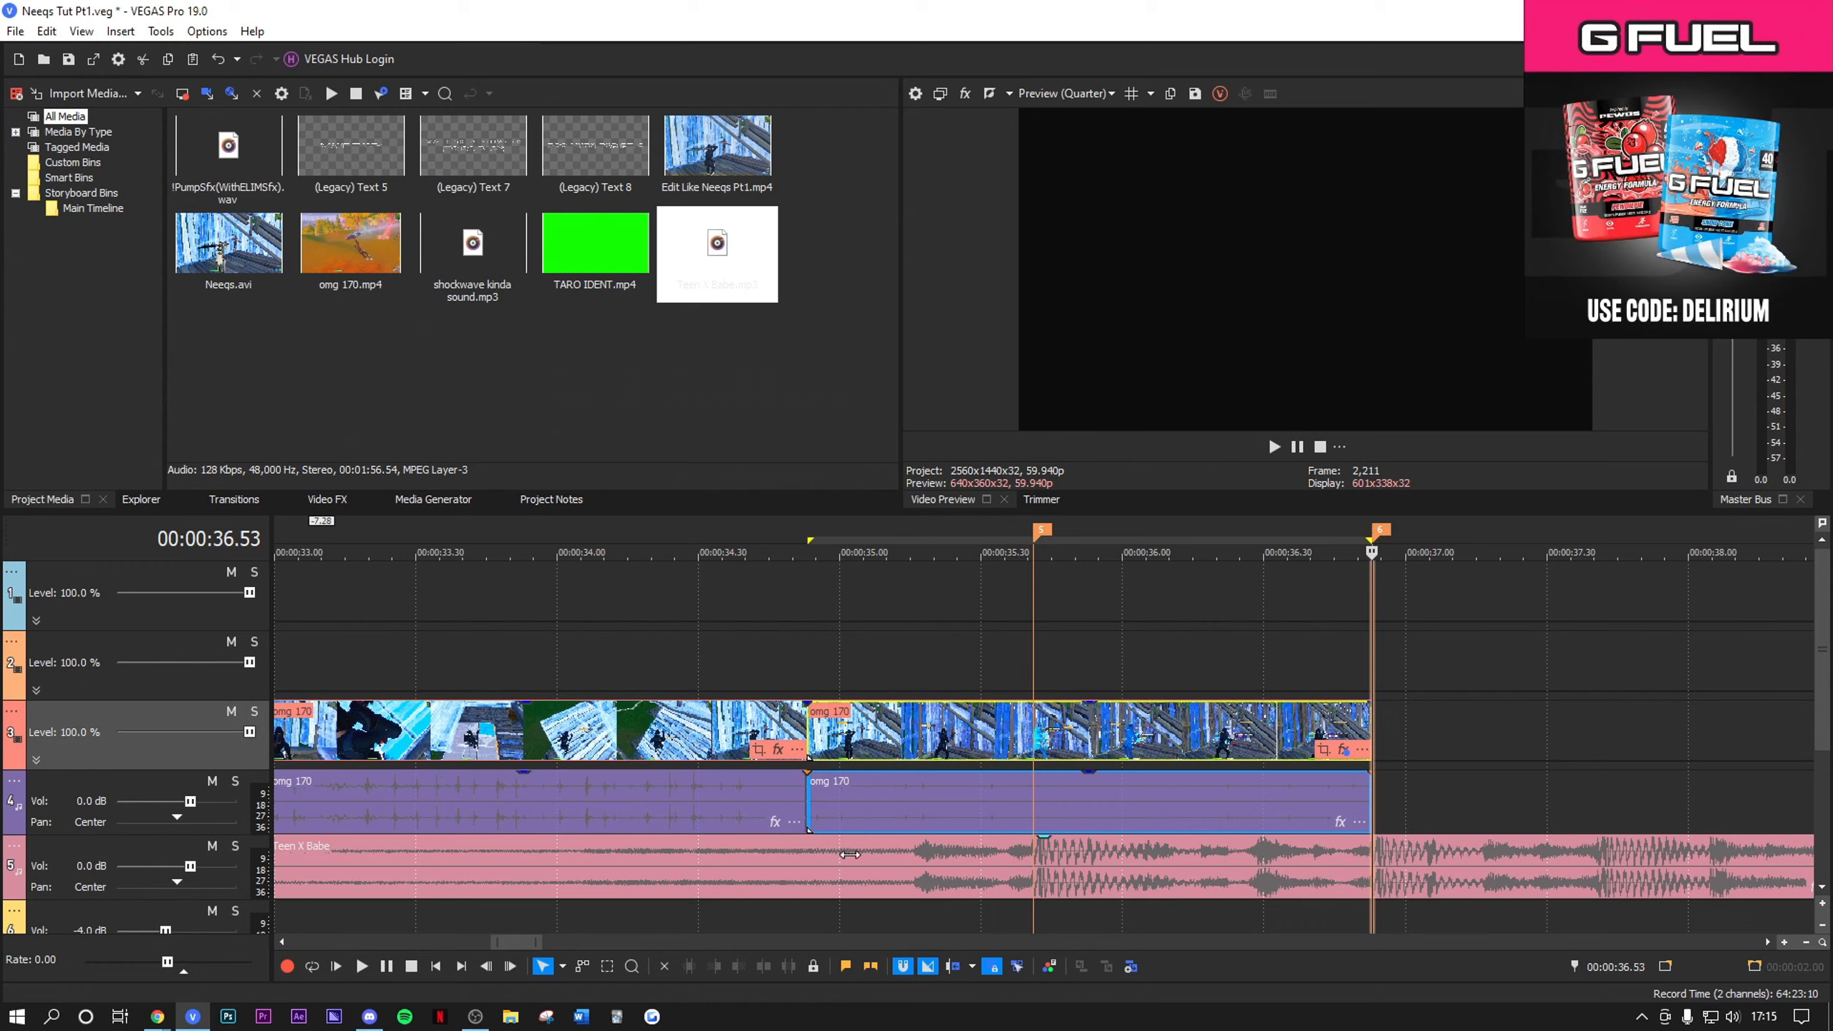
{"action": "left_click", "coordinate": [865, 856]}
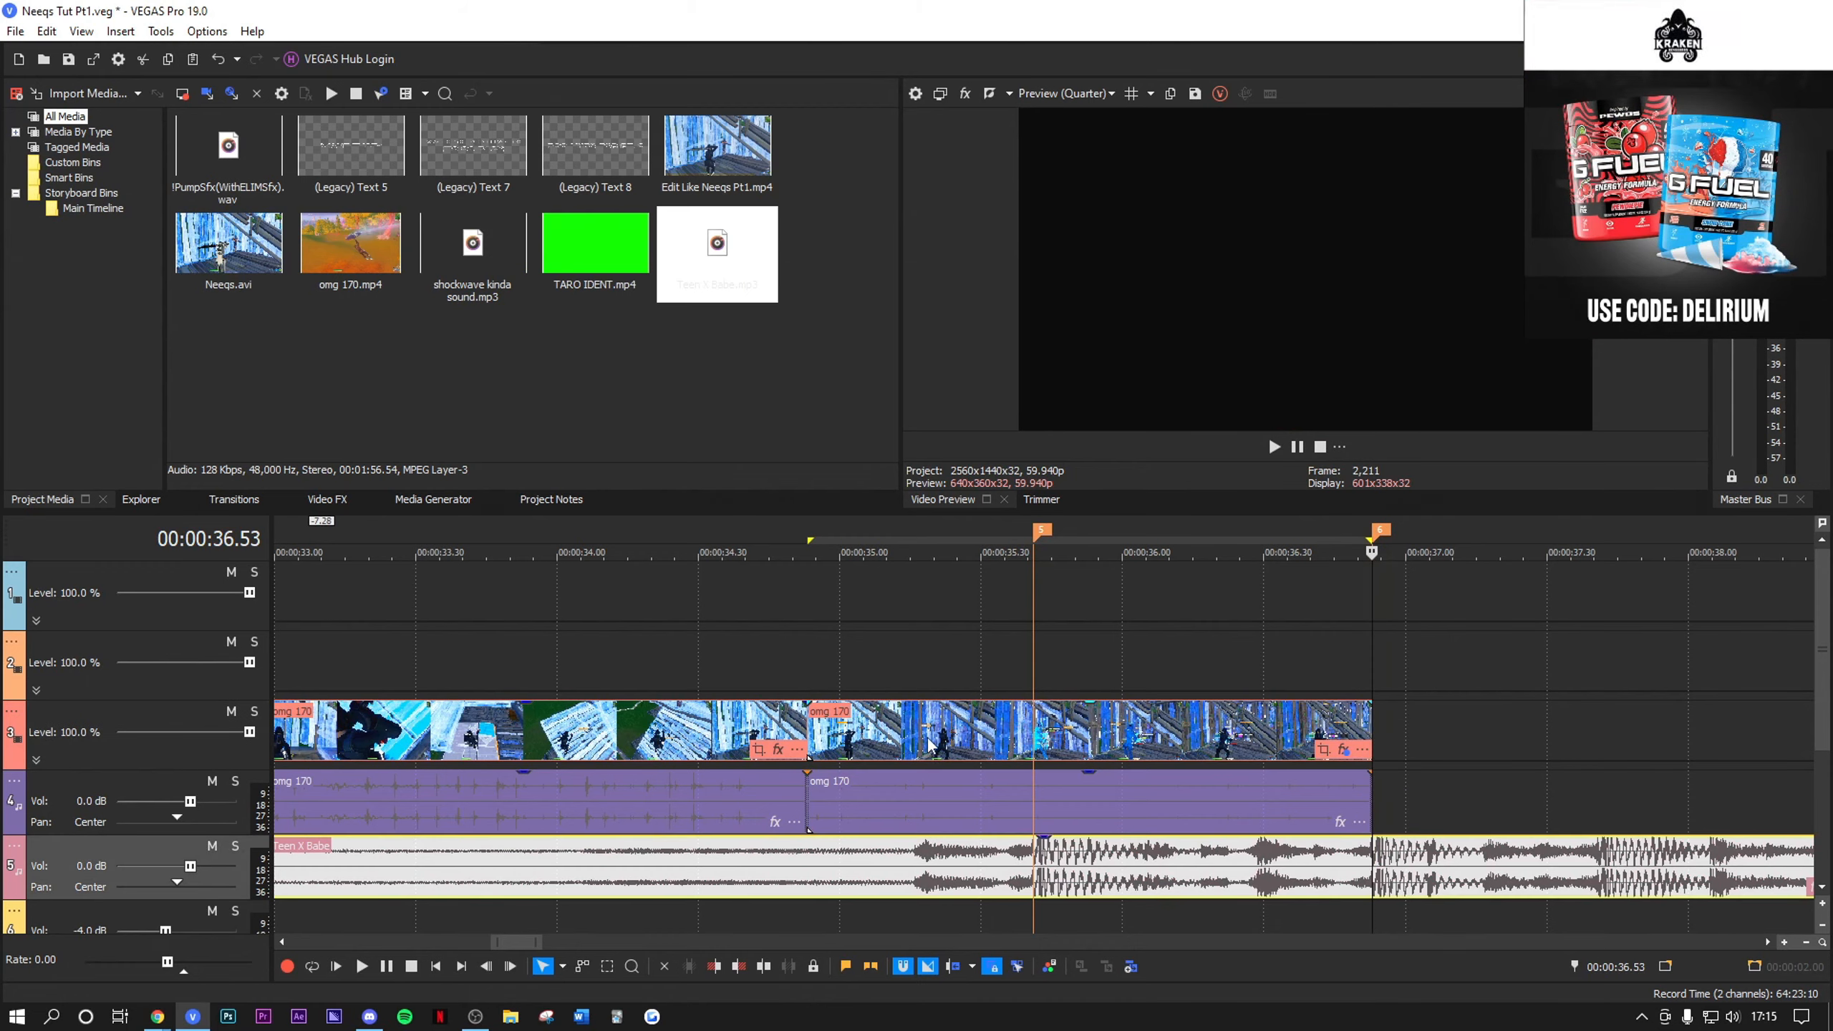
{"action": "left_click", "coordinate": [921, 734]}
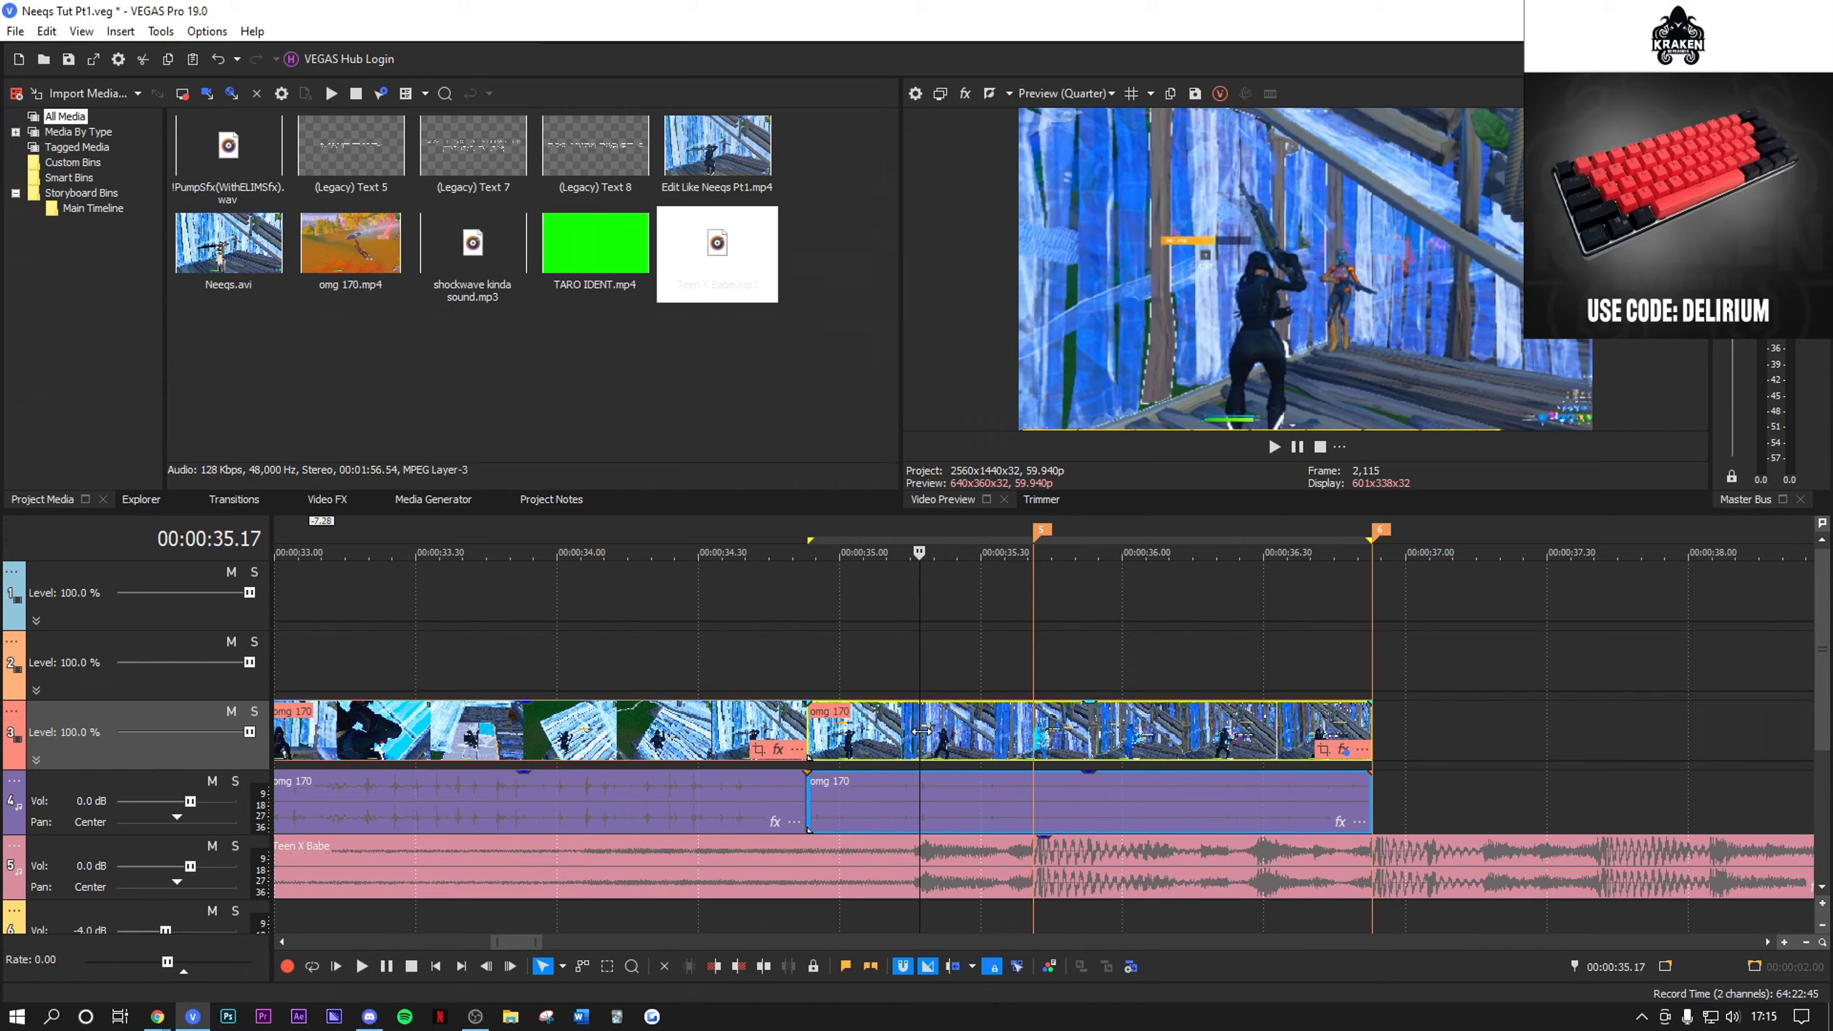
{"action": "left_click", "coordinate": [811, 679]}
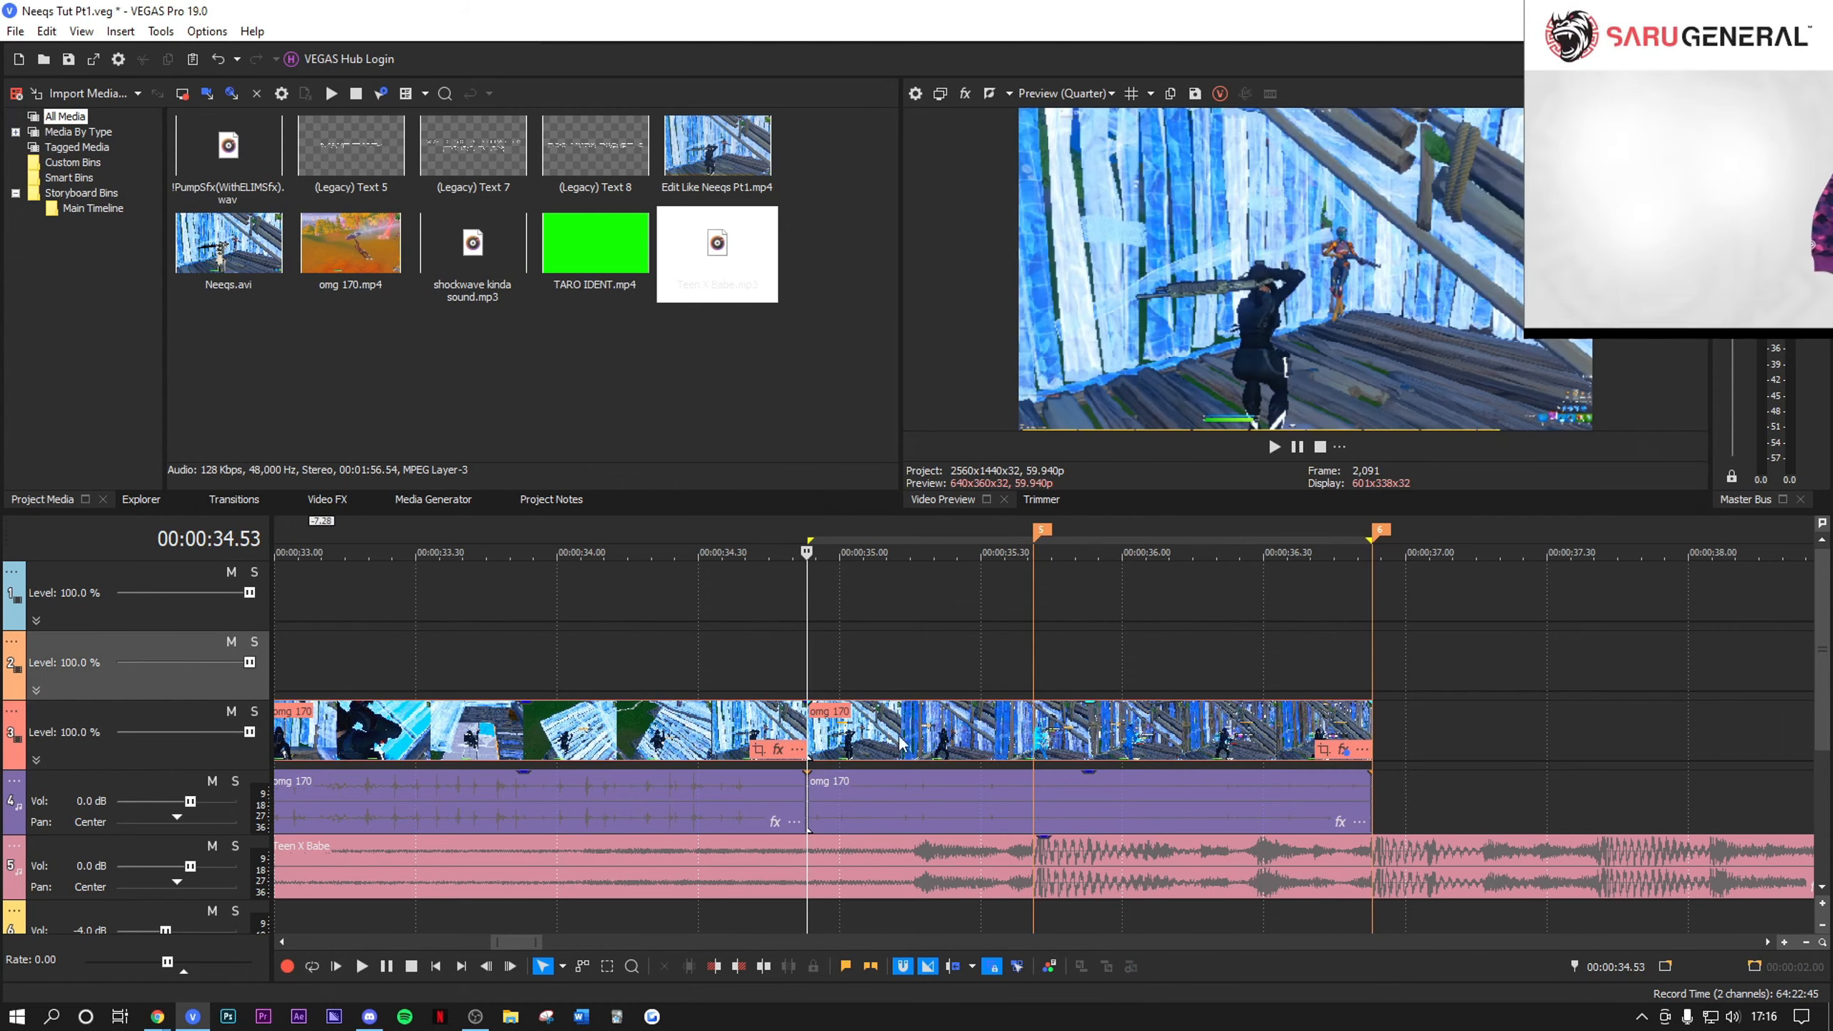
{"action": "left_click", "coordinate": [929, 741]}
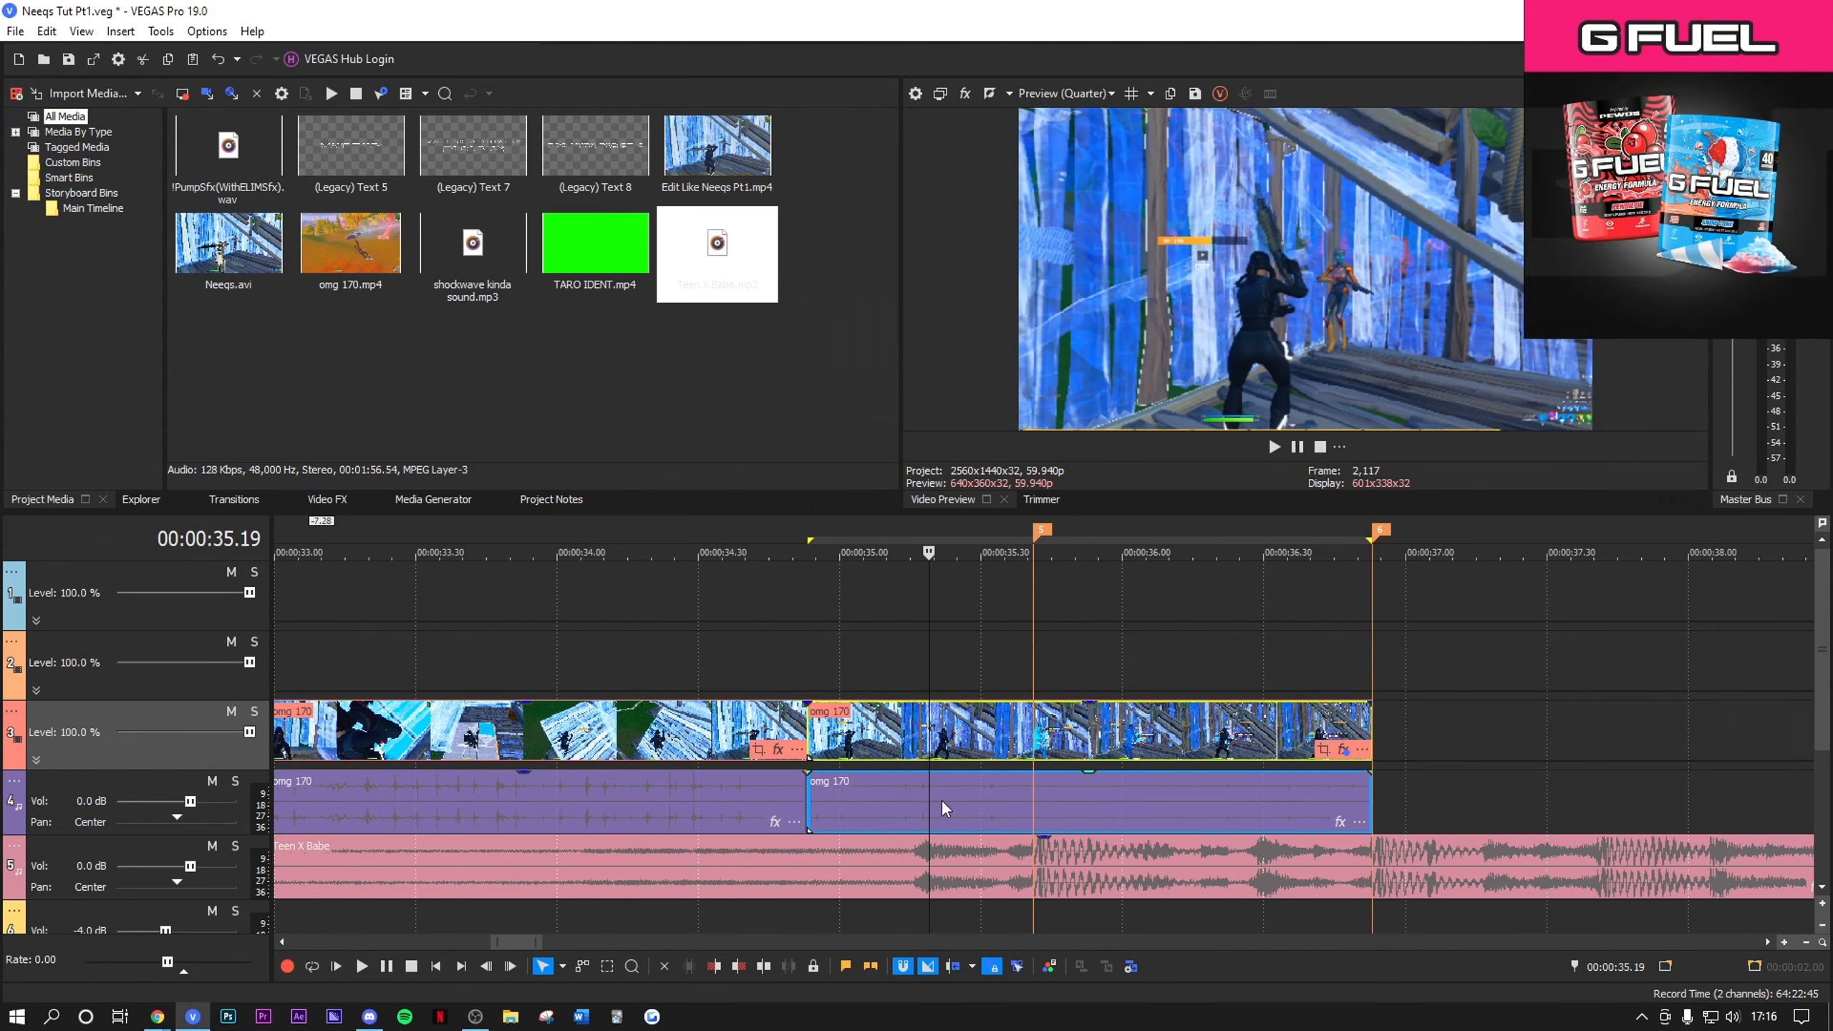
Step: Place a marker at 00:00:35.17 on the smaller sound peak just before the beat drop
{"action": "left_click", "coordinate": [921, 740]}
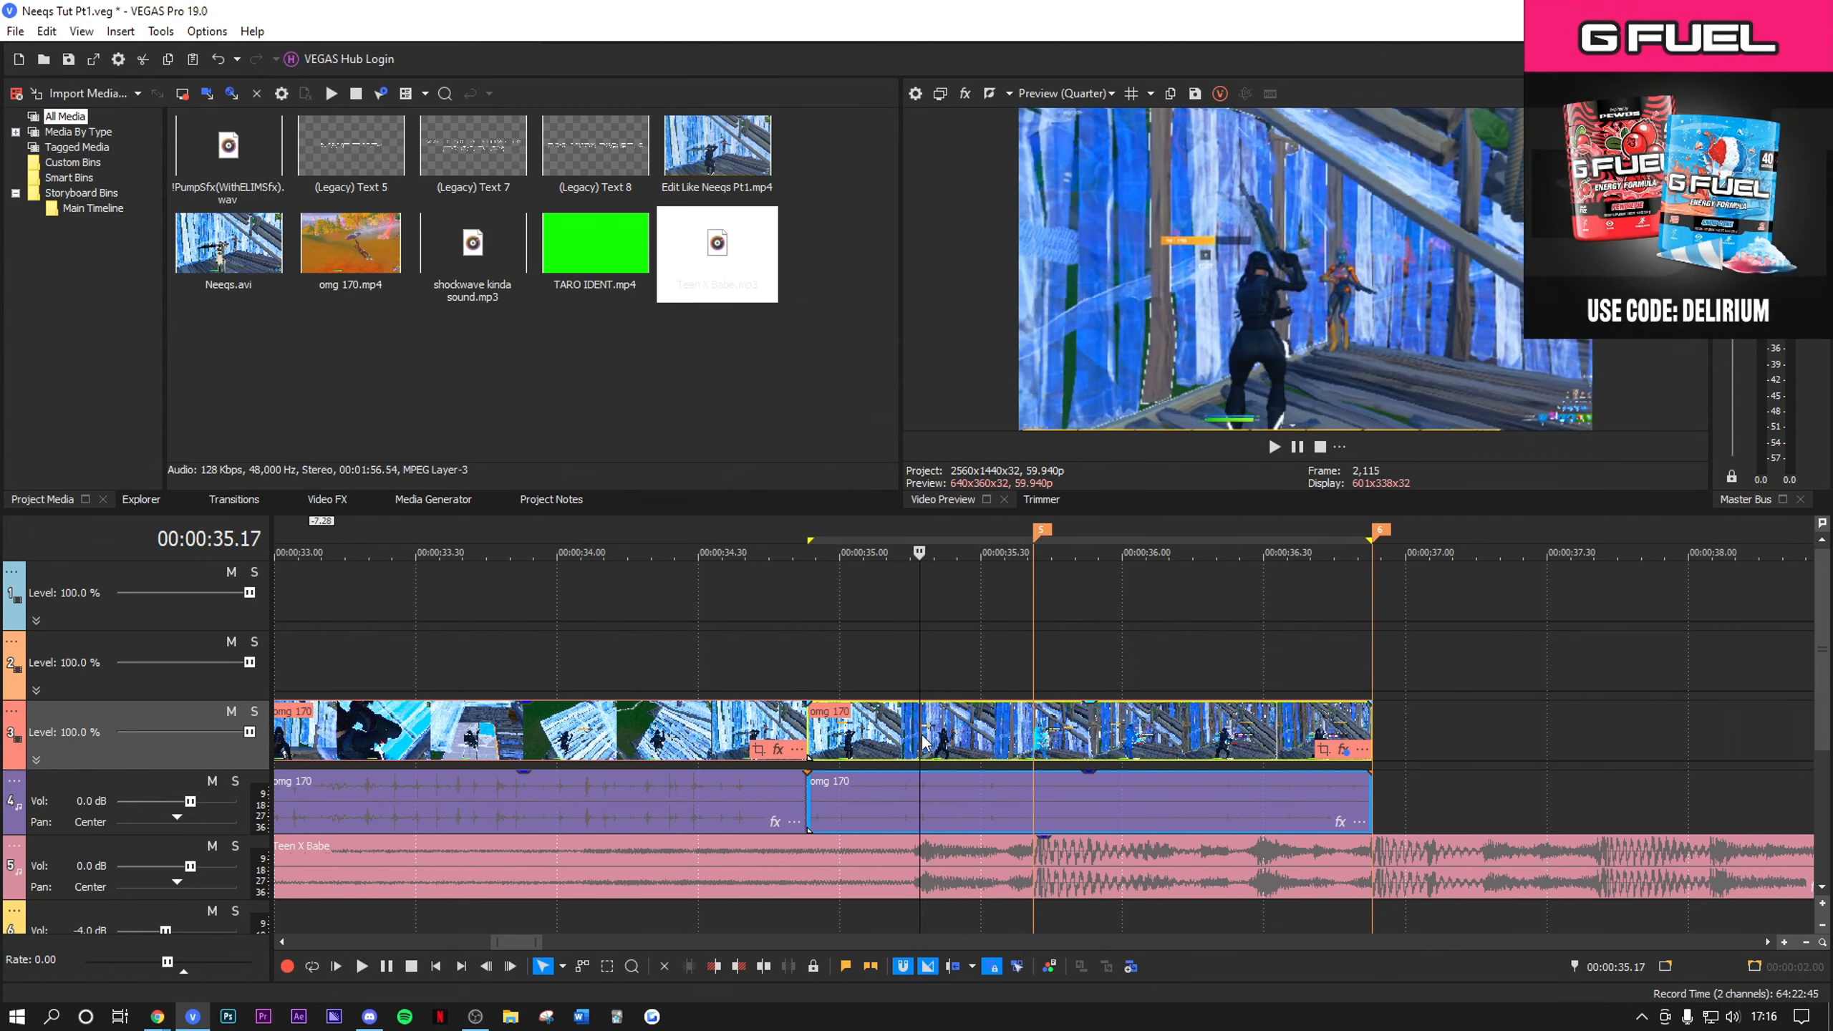
{"action": "scroll", "coordinate": [945, 760], "scroll_direction": "up", "scroll_amount": 1}
{"action": "key", "text": "m"}
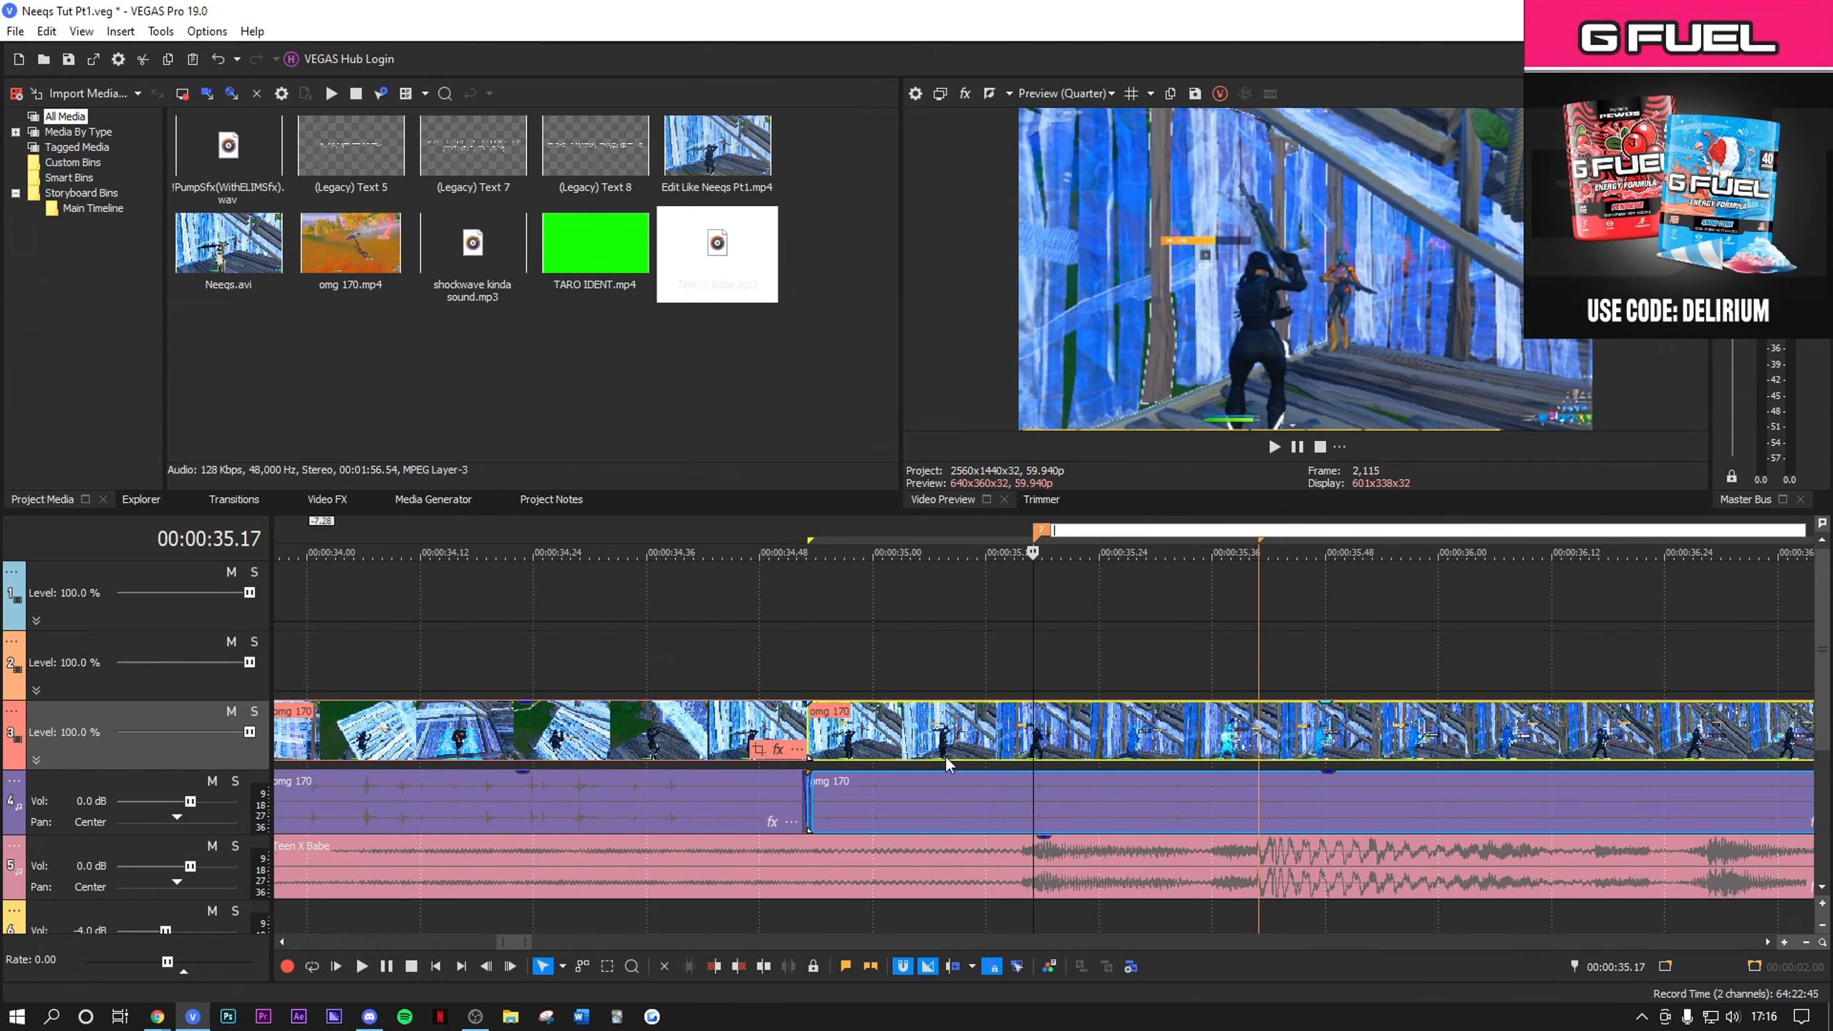
{"action": "key", "text": "Return"}
{"action": "scroll", "coordinate": [1030, 729], "scroll_direction": "down", "scroll_amount": 1}
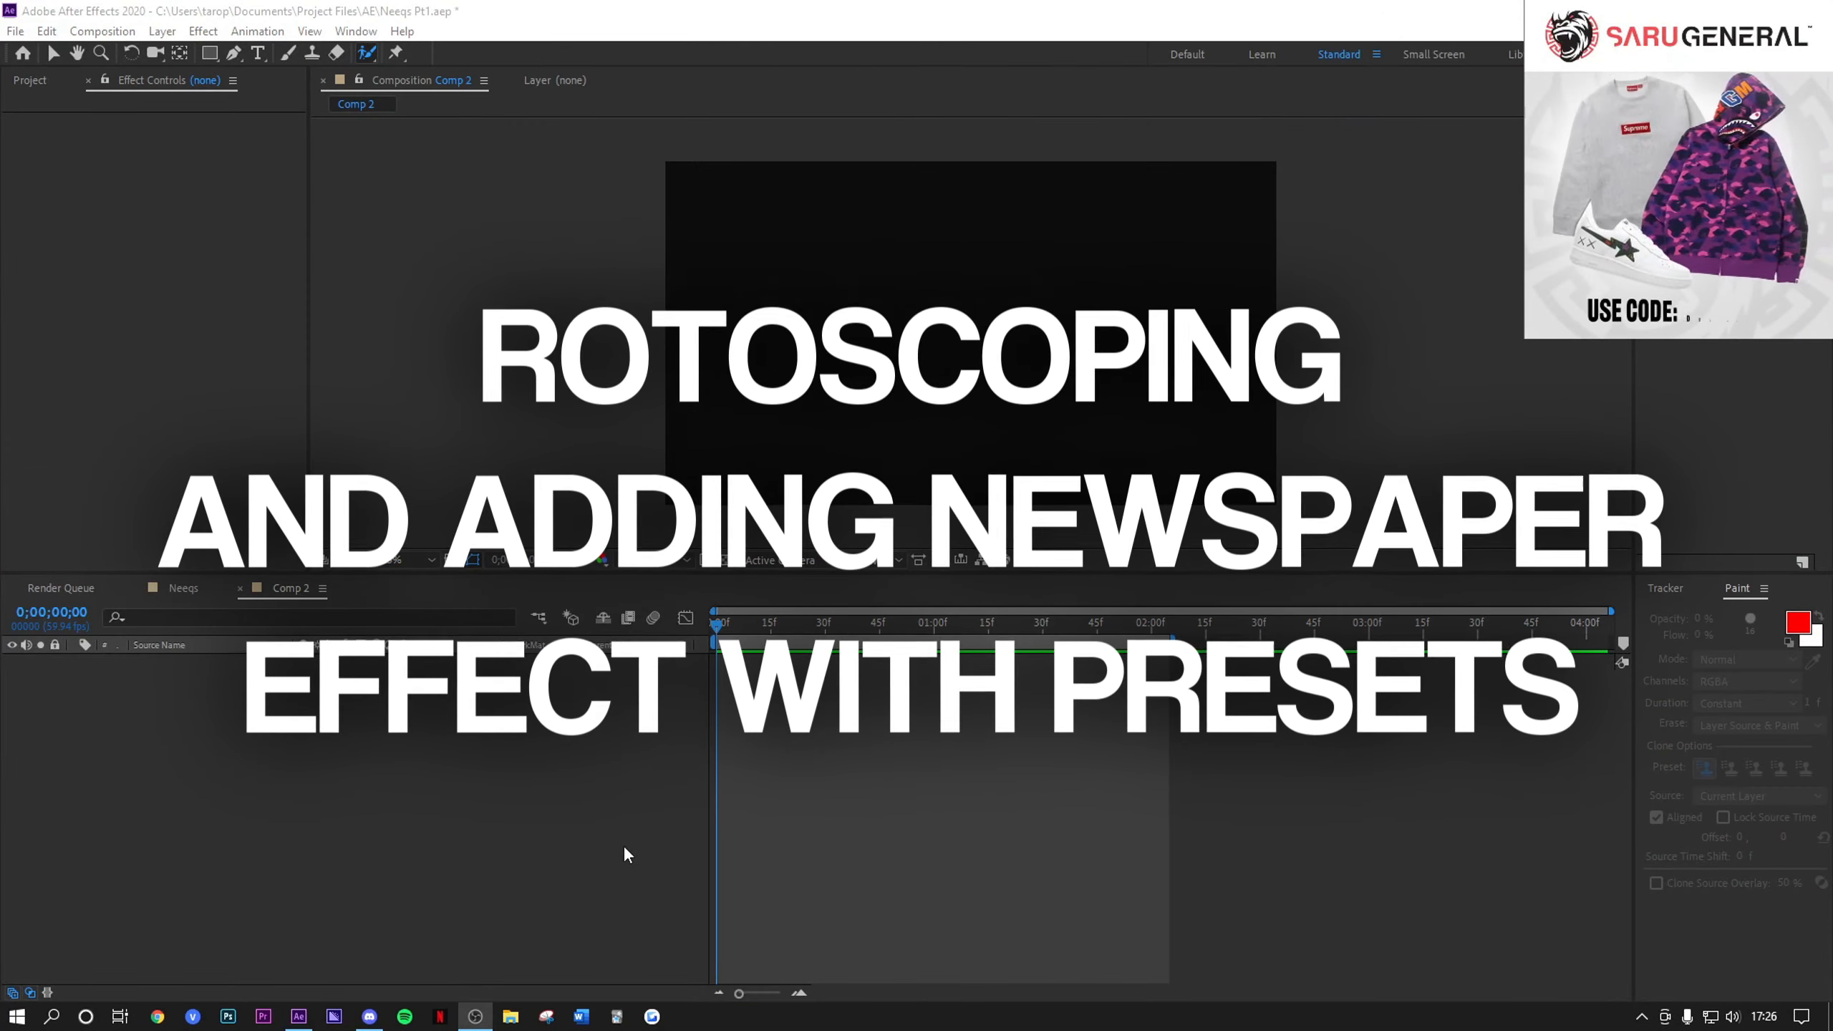
Step: Switch to After Effects and review the size, frame rate and duration in Comp 2's composition settings
{"action": "left_click", "coordinate": [101, 30]}
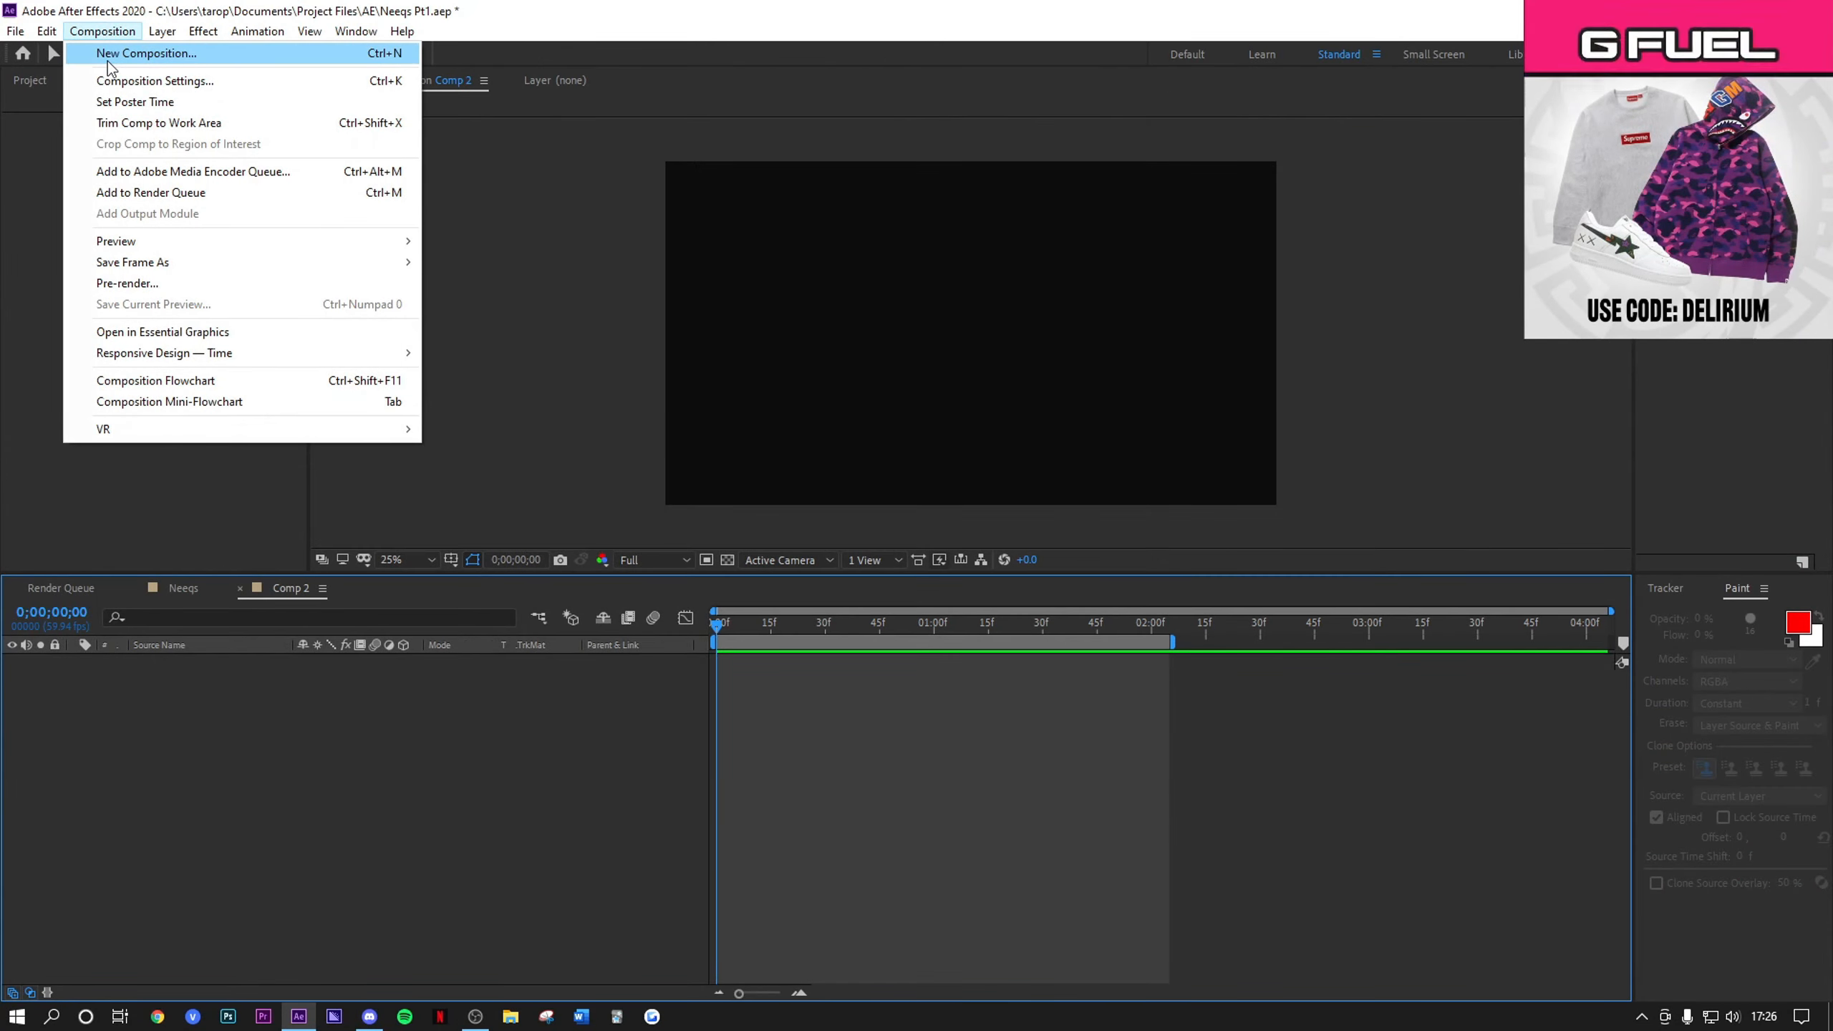
{"action": "left_click", "coordinate": [13, 169]}
{"action": "left_click", "coordinate": [29, 81]}
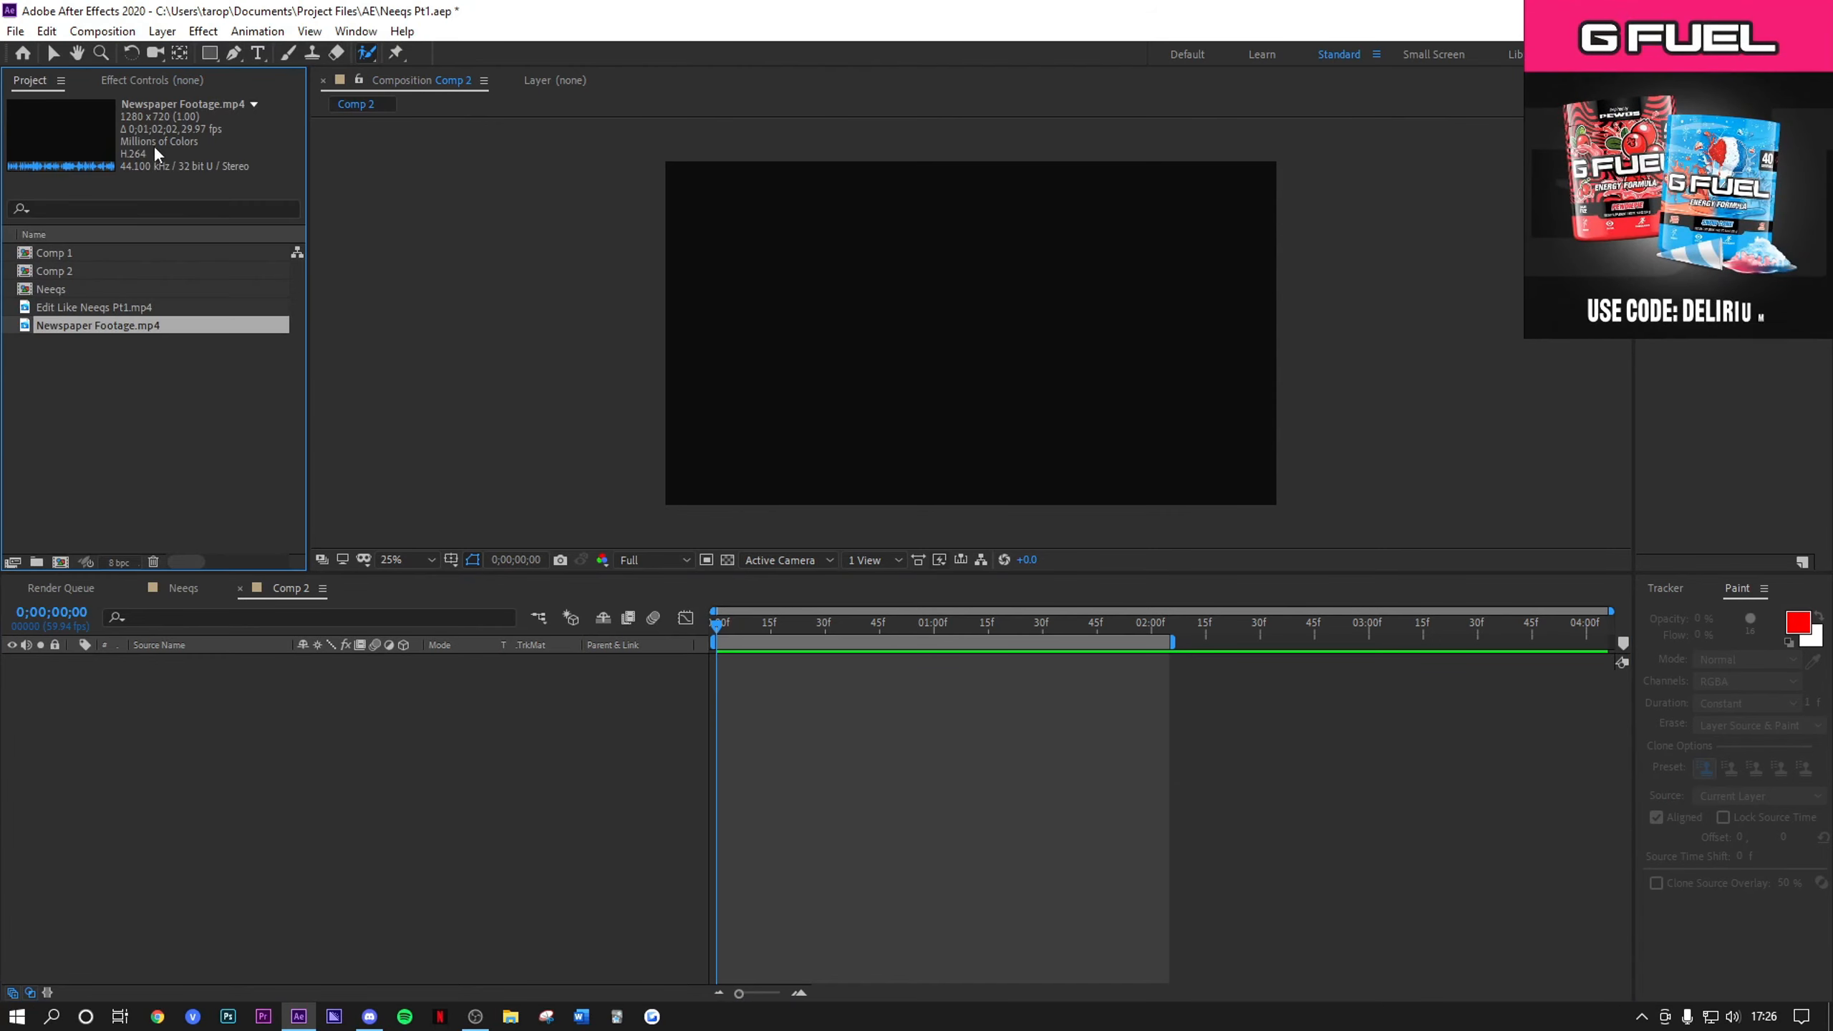
{"action": "right_click", "coordinate": [272, 592]}
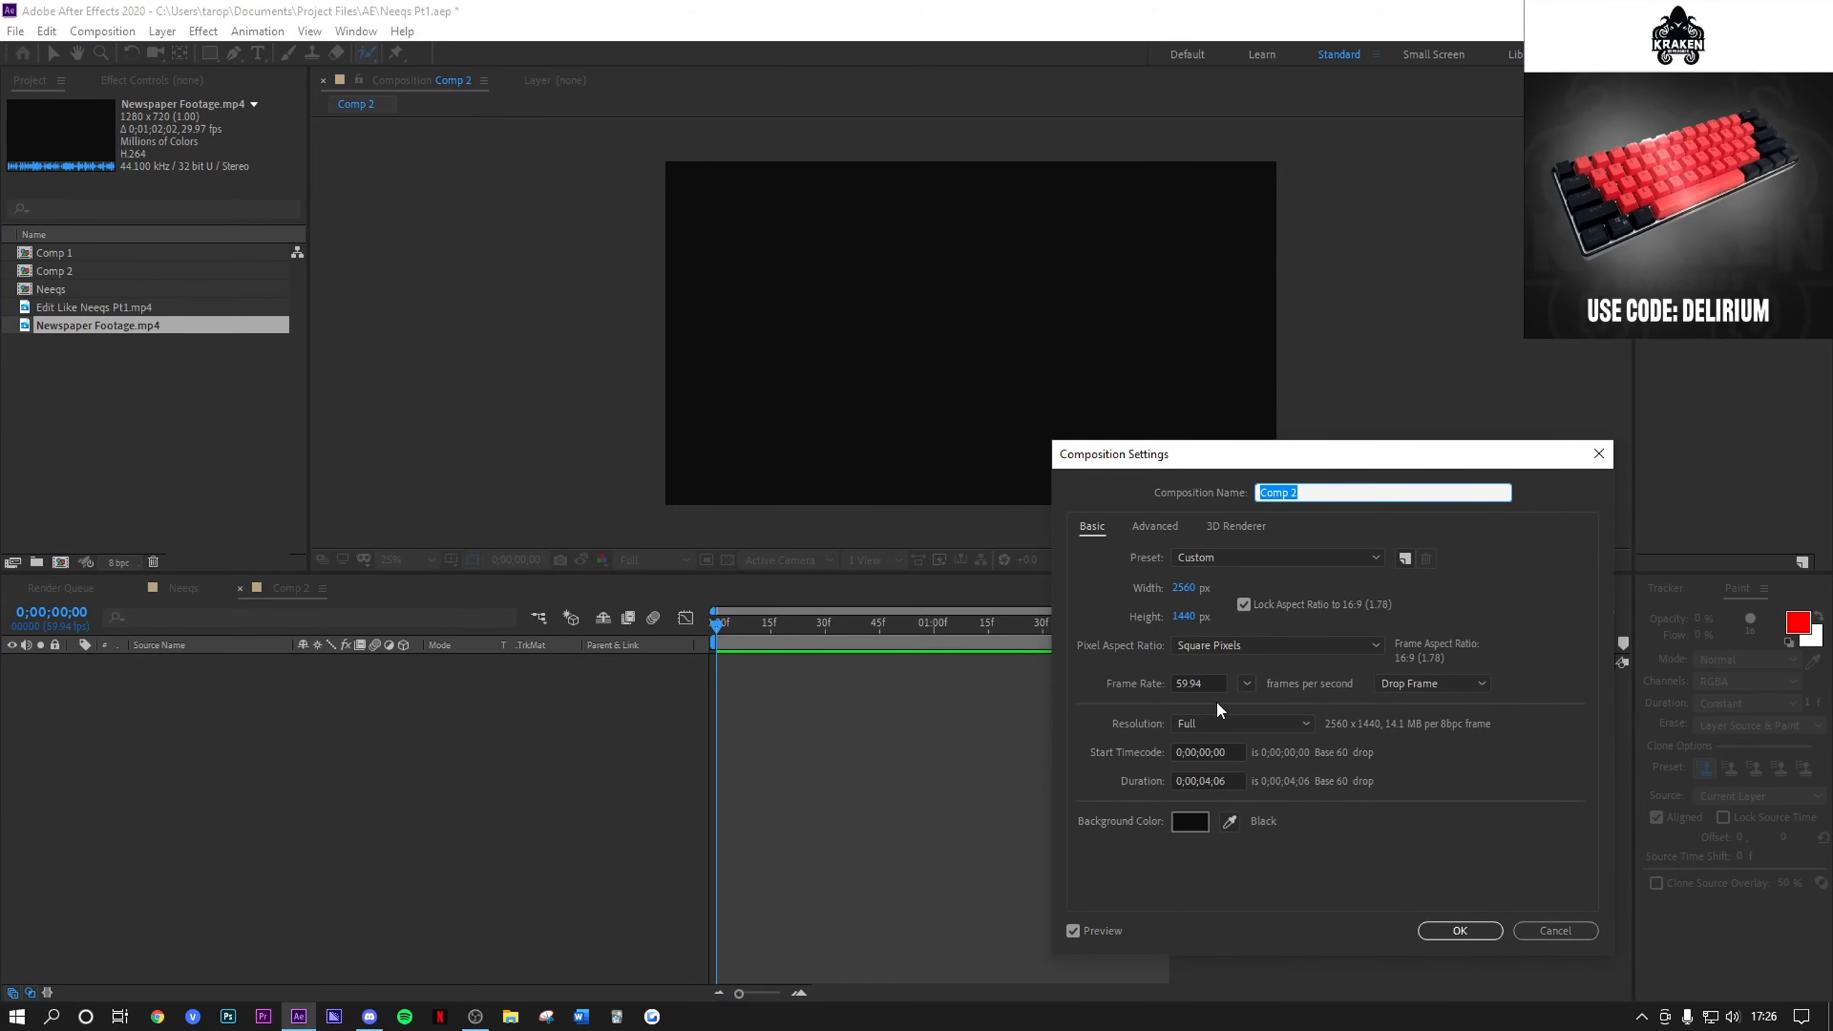
{"action": "left_click", "coordinate": [1484, 937]}
Step: Add Edit Like Neeqs Pt1.mp4 to Comp 2 and split the layer at 0;00;00;53
{"action": "left_click_drag", "start_coordinate": [108, 308], "coordinate": [200, 382]}
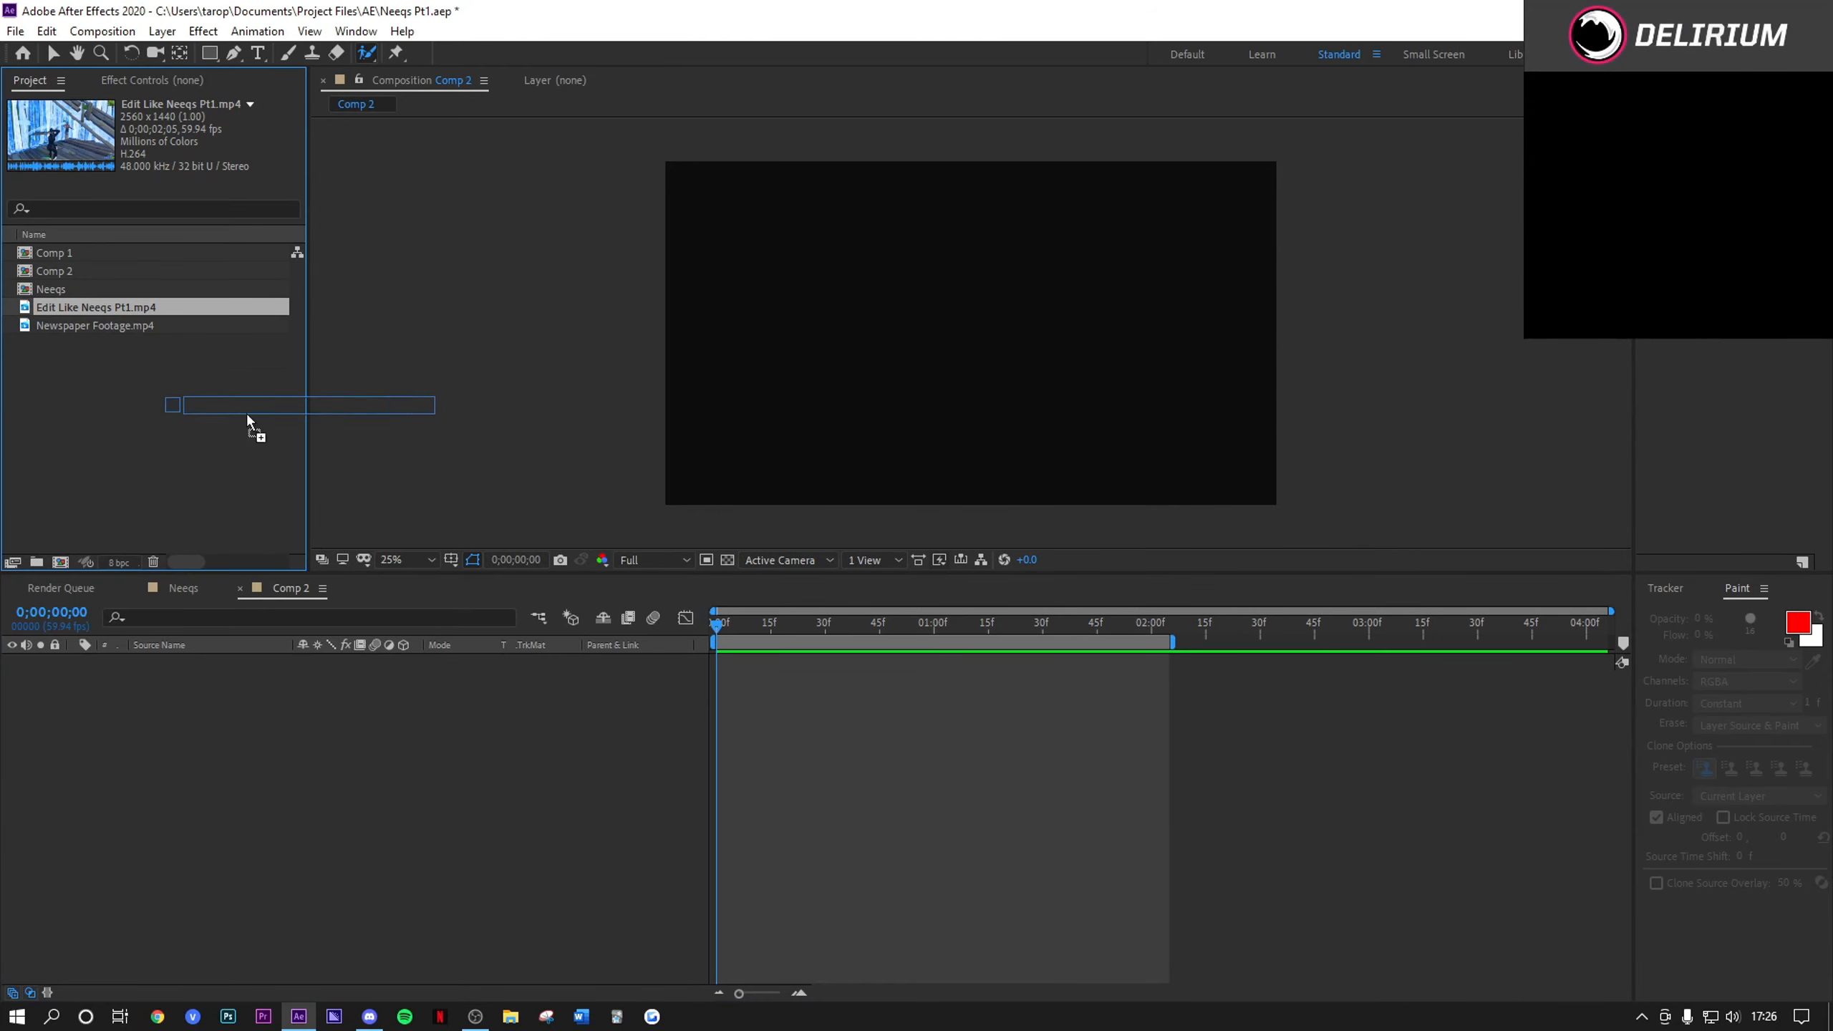
{"action": "left_click_drag", "start_coordinate": [243, 680], "coordinate": [246, 682]}
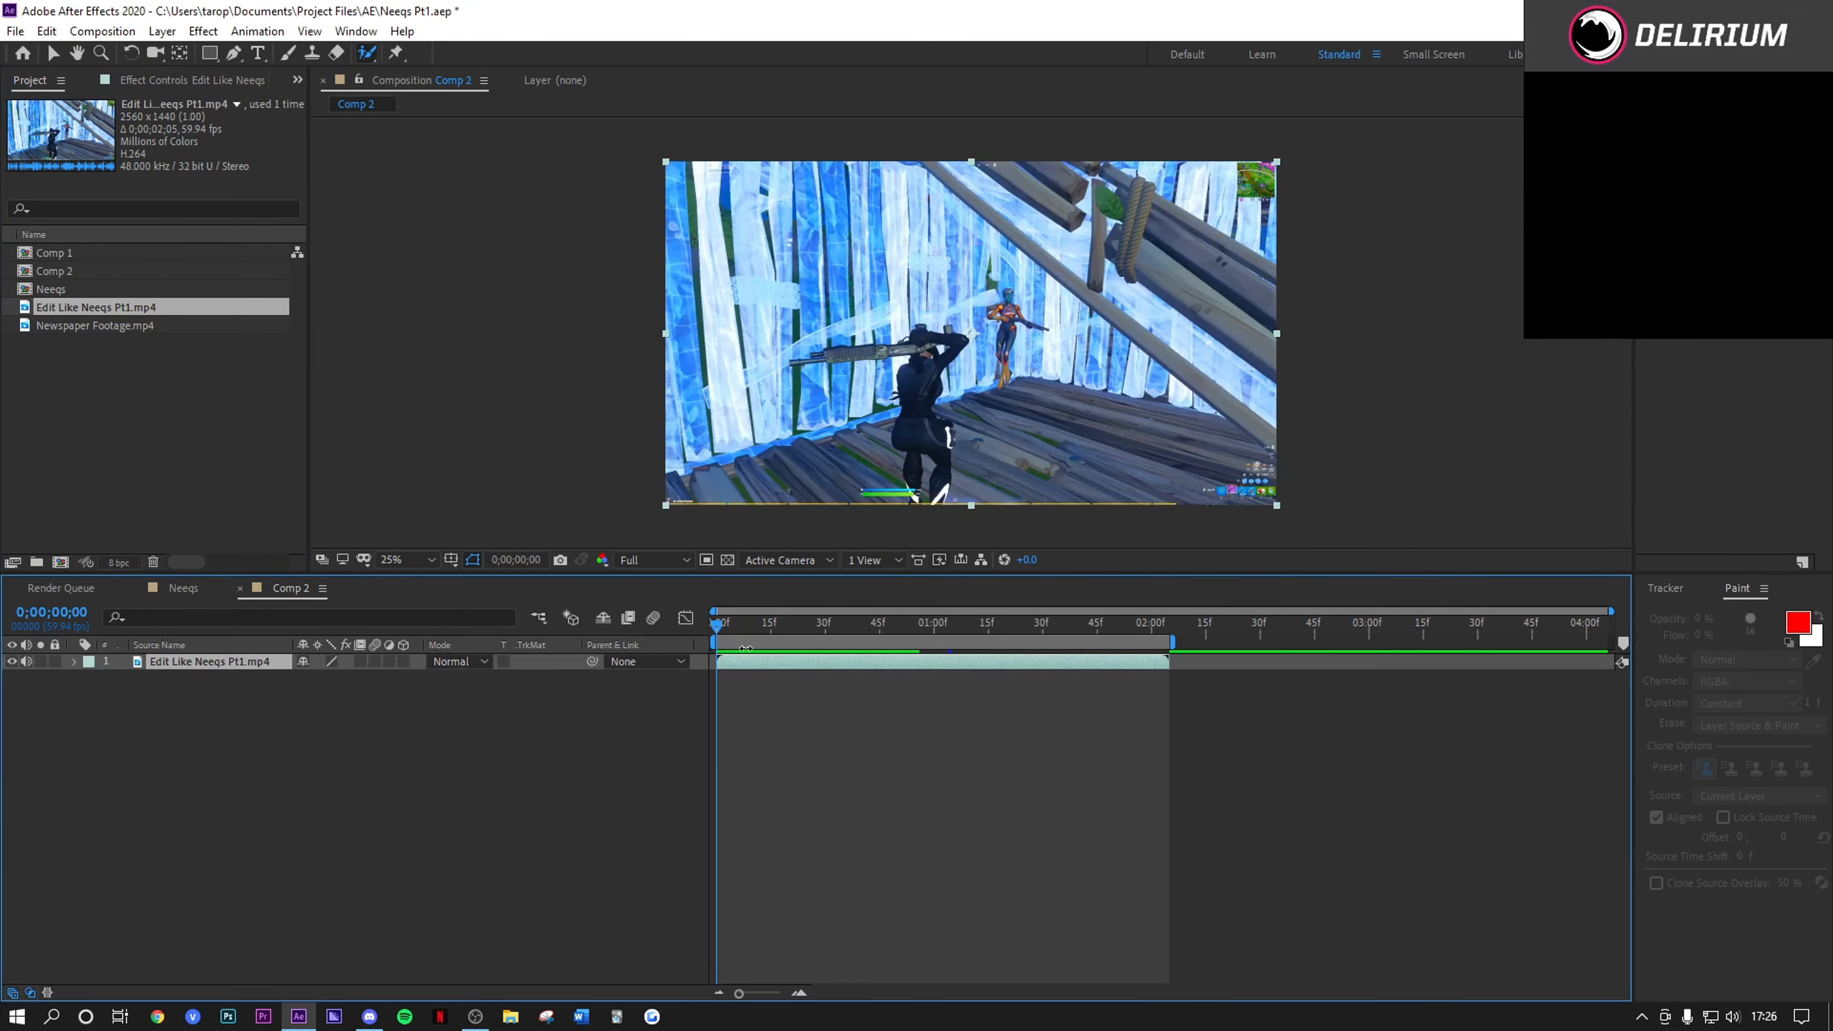
{"action": "left_click_drag", "start_coordinate": [719, 624], "coordinate": [910, 678]}
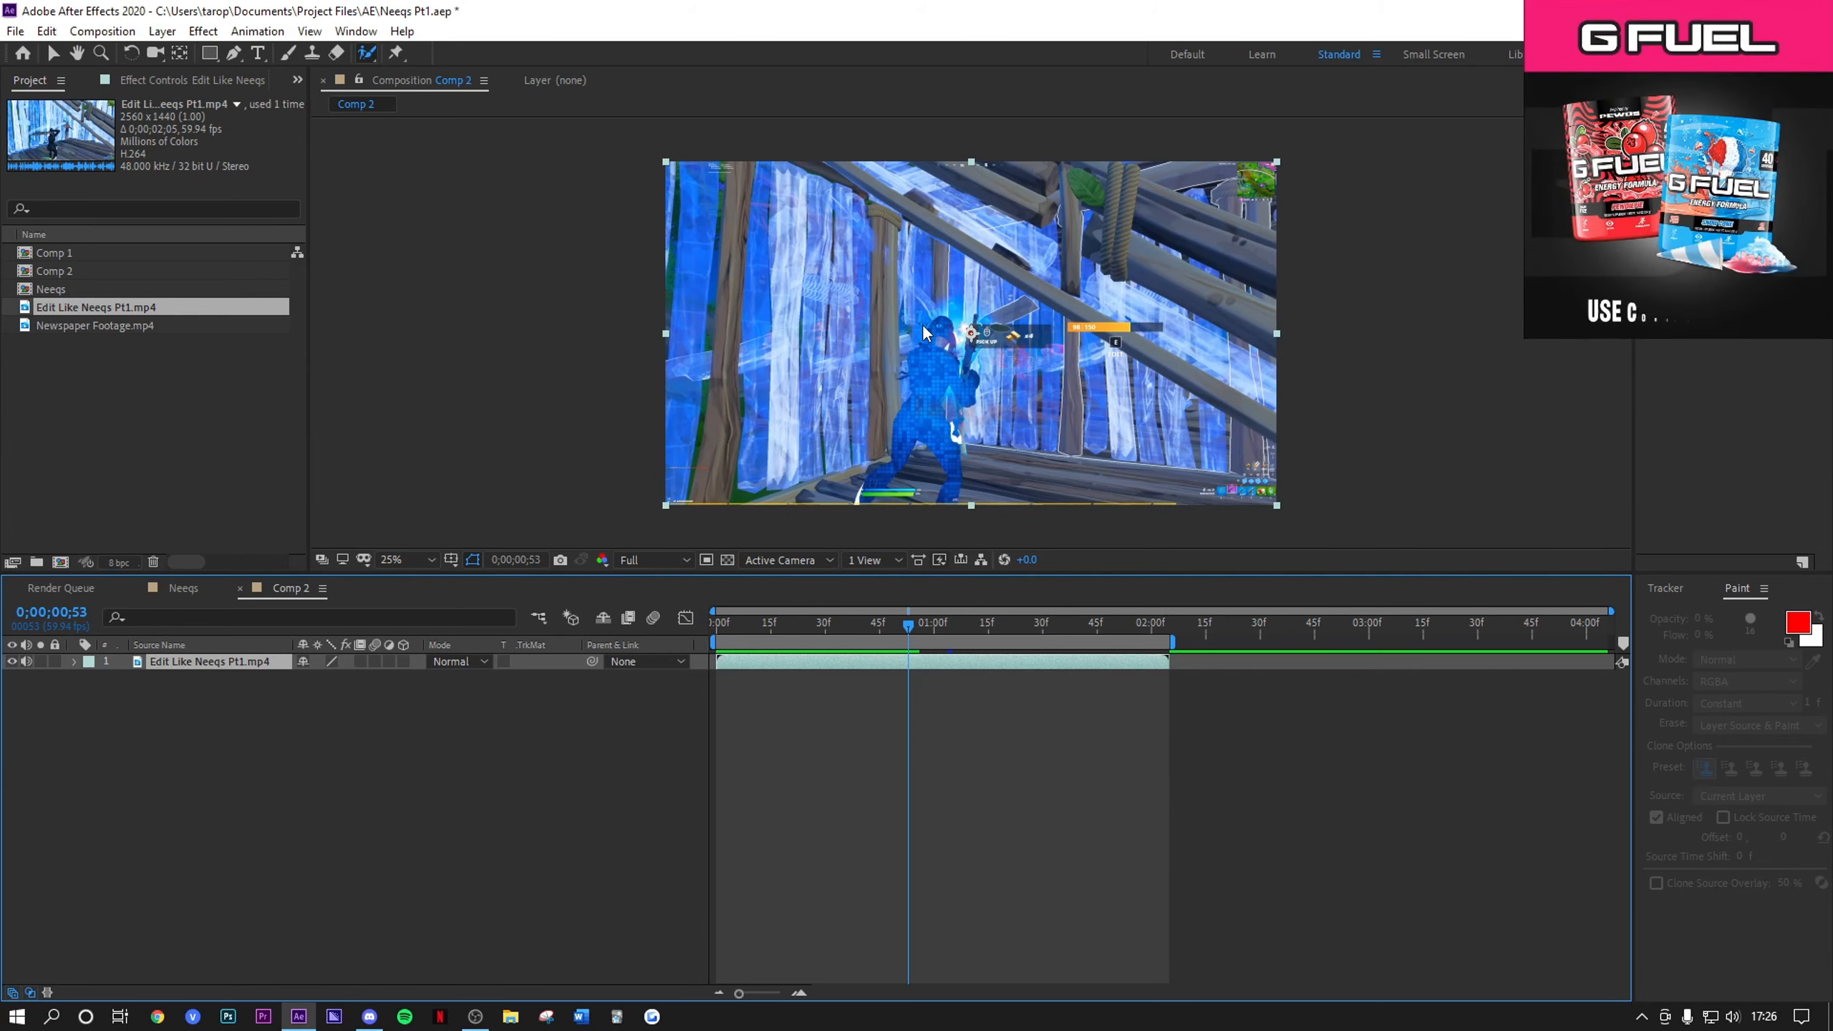
{"action": "key", "text": "ctrl+shift+d"}
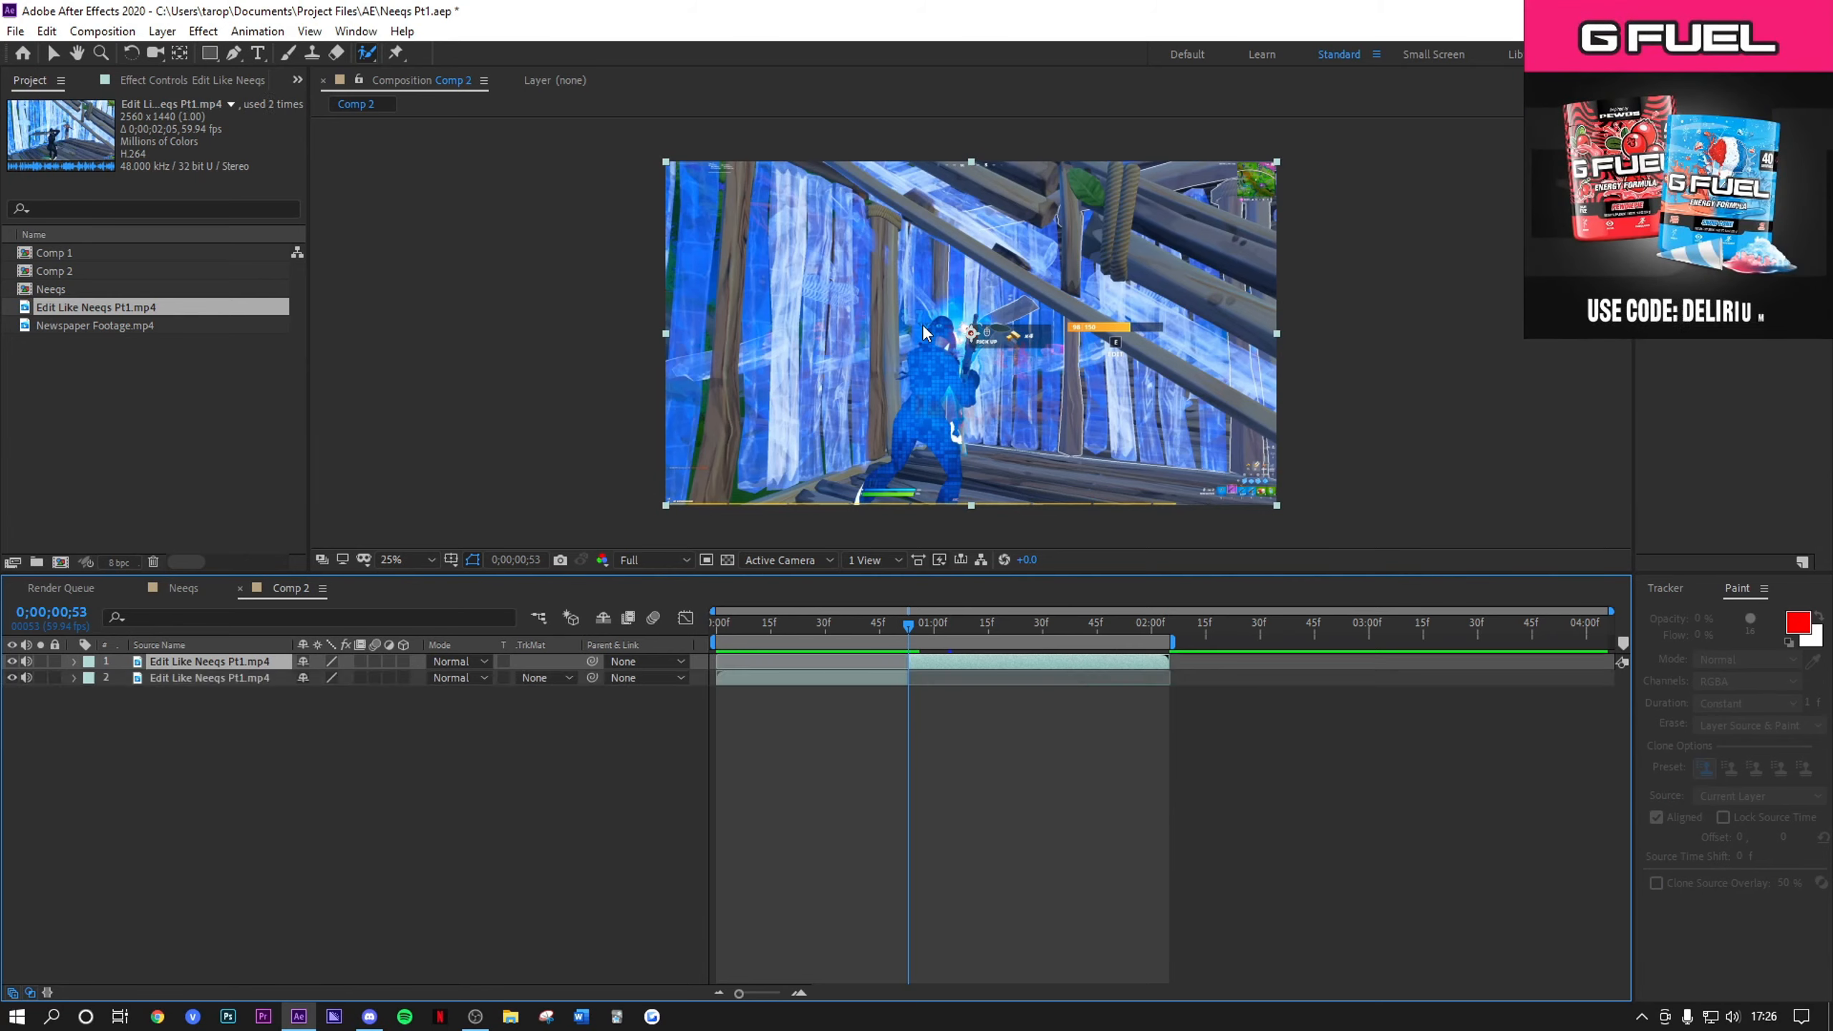
Step: Open the first half of the split clip at 0;00;00;44 and select the black-clad foreground character with the Roto Brush
{"action": "left_click", "coordinate": [828, 676]}
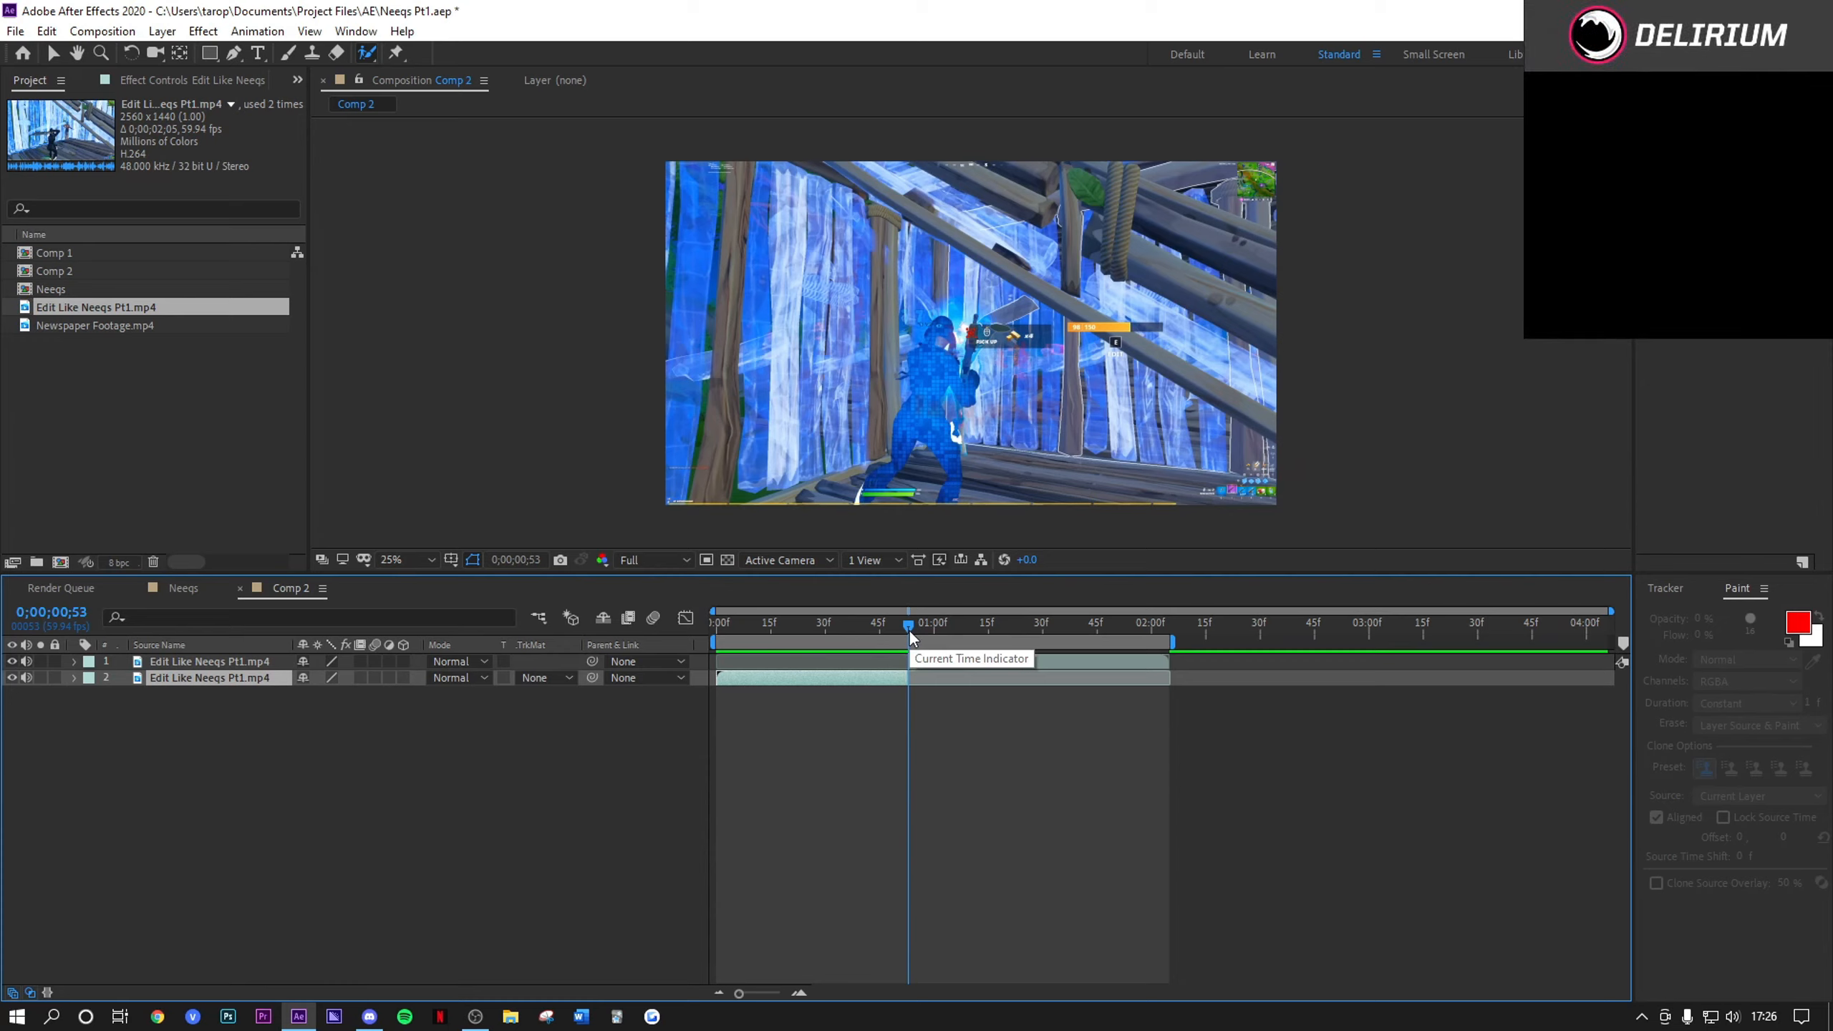
{"action": "left_click_drag", "start_coordinate": [910, 630], "coordinate": [877, 627]}
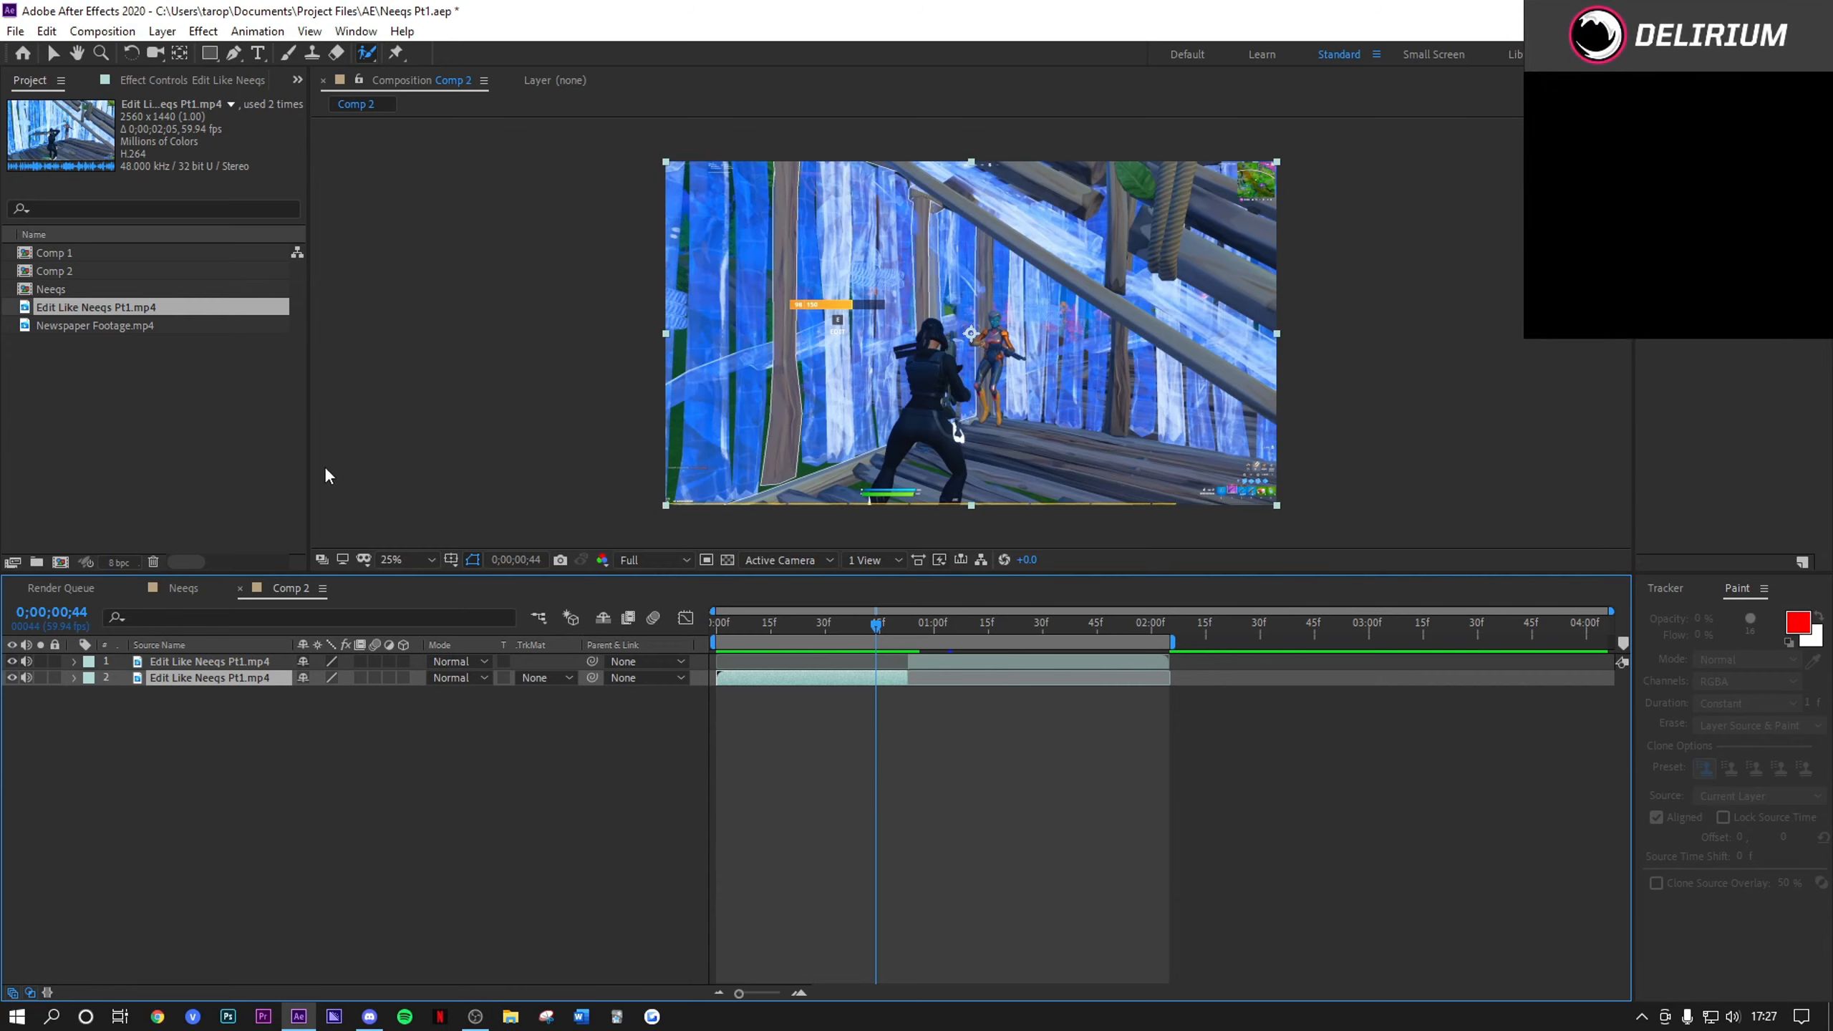
{"action": "double_click", "coordinate": [215, 679]}
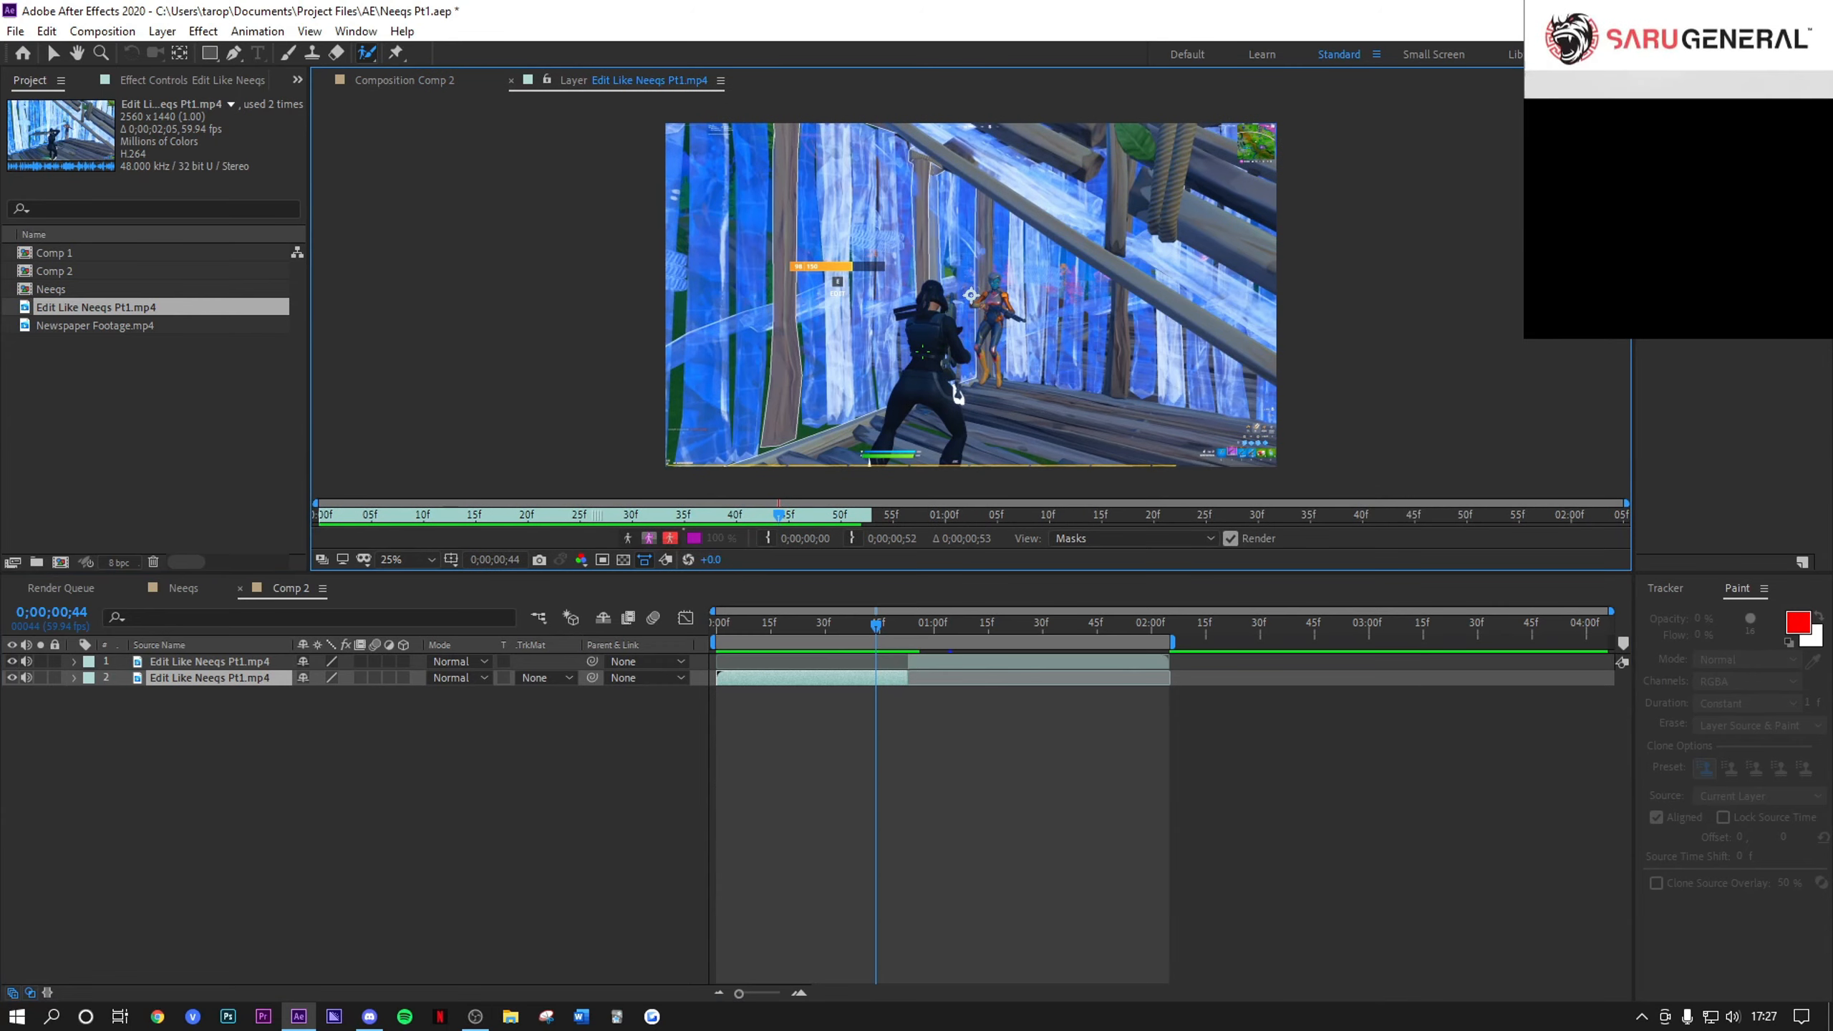
{"action": "mouse_move", "coordinate": [824, 251]}
{"action": "left_mouse_down"}
{"action": "mouse_move", "coordinate": [766, 308]}
{"action": "mouse_move", "coordinate": [772, 406]}
{"action": "mouse_move", "coordinate": [746, 441]}
{"action": "mouse_move", "coordinate": [888, 415]}
{"action": "mouse_move", "coordinate": [892, 309]}
{"action": "mouse_move", "coordinate": [895, 435]}
{"action": "mouse_move", "coordinate": [885, 462]}
{"action": "mouse_move", "coordinate": [799, 467]}
{"action": "left_mouse_up"}
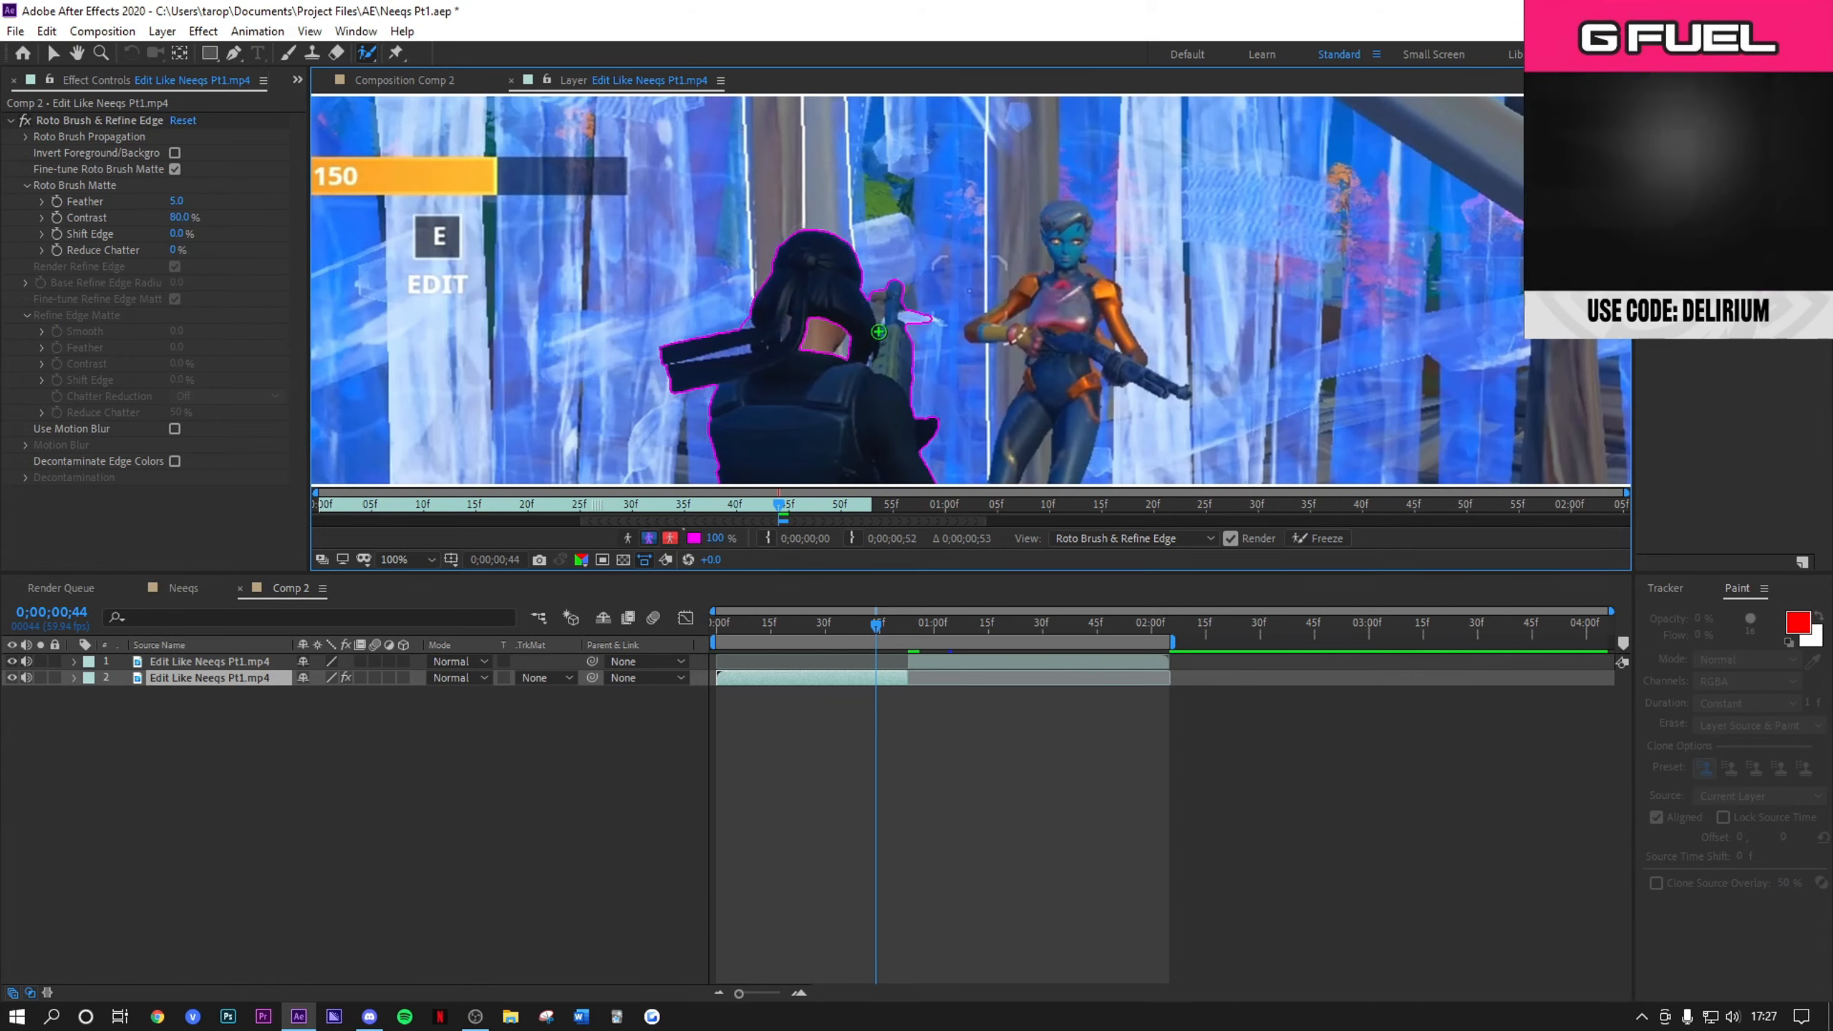
Step: Refine the roto selection of the character's upper body, adding the missing neck area and correcting the arm edge
{"action": "scroll", "coordinate": [923, 318], "scroll_direction": "up", "scroll_amount": 2}
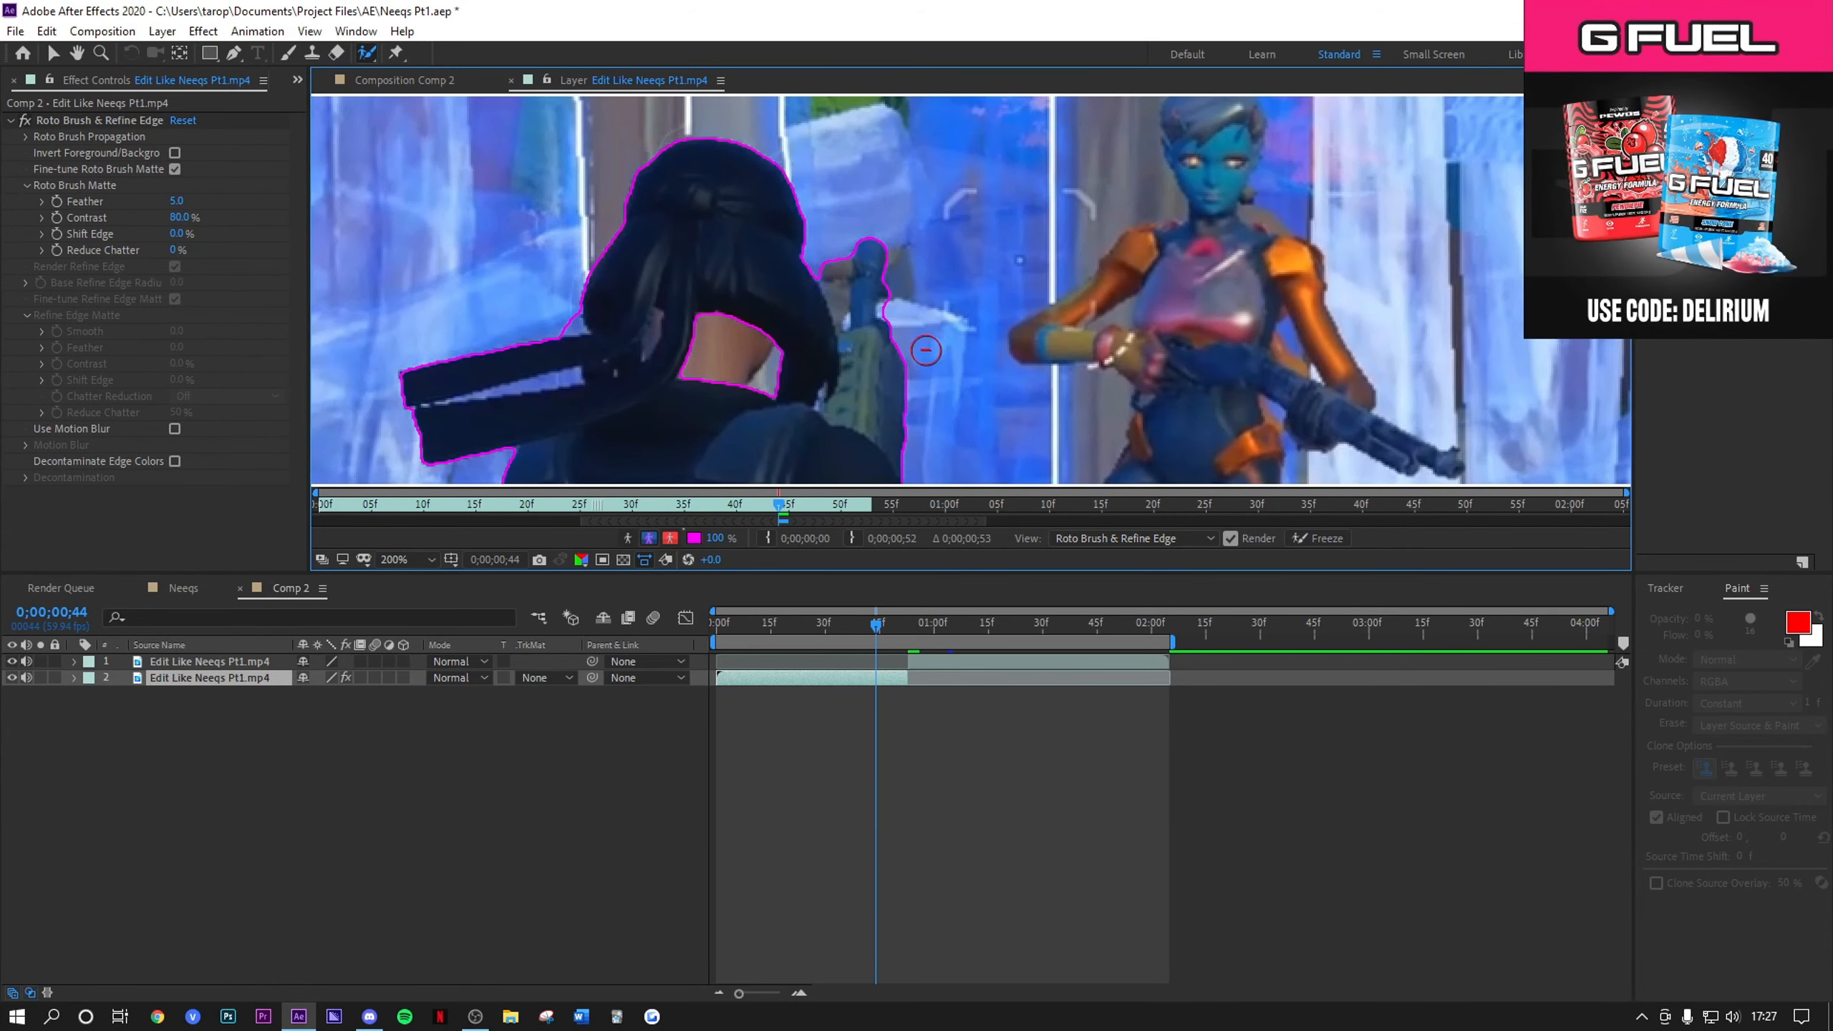
{"action": "left_click_drag", "start_coordinate": [714, 307], "coordinate": [711, 394]}
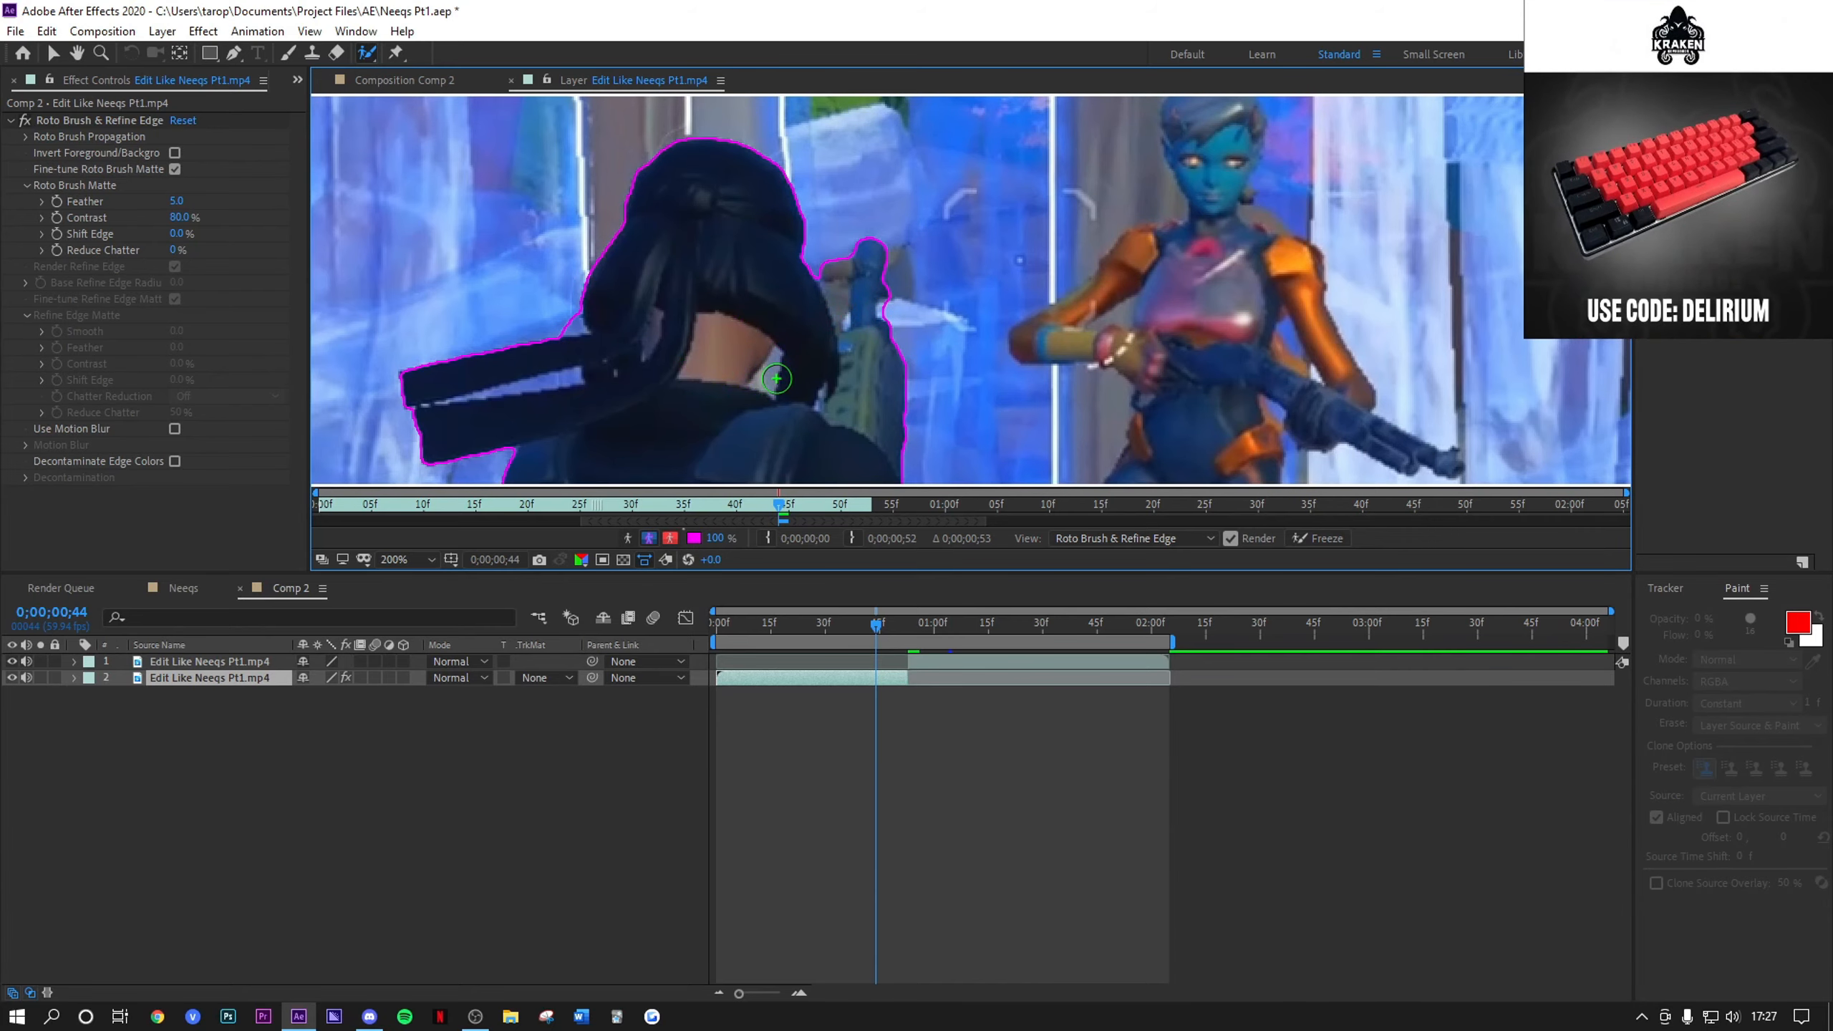
{"action": "scroll", "coordinate": [974, 315], "scroll_direction": "down", "scroll_amount": 2}
{"action": "scroll", "coordinate": [975, 315], "scroll_direction": "up", "scroll_amount": 1}
{"action": "left_click_drag", "start_coordinate": [975, 434], "coordinate": [1056, 321]}
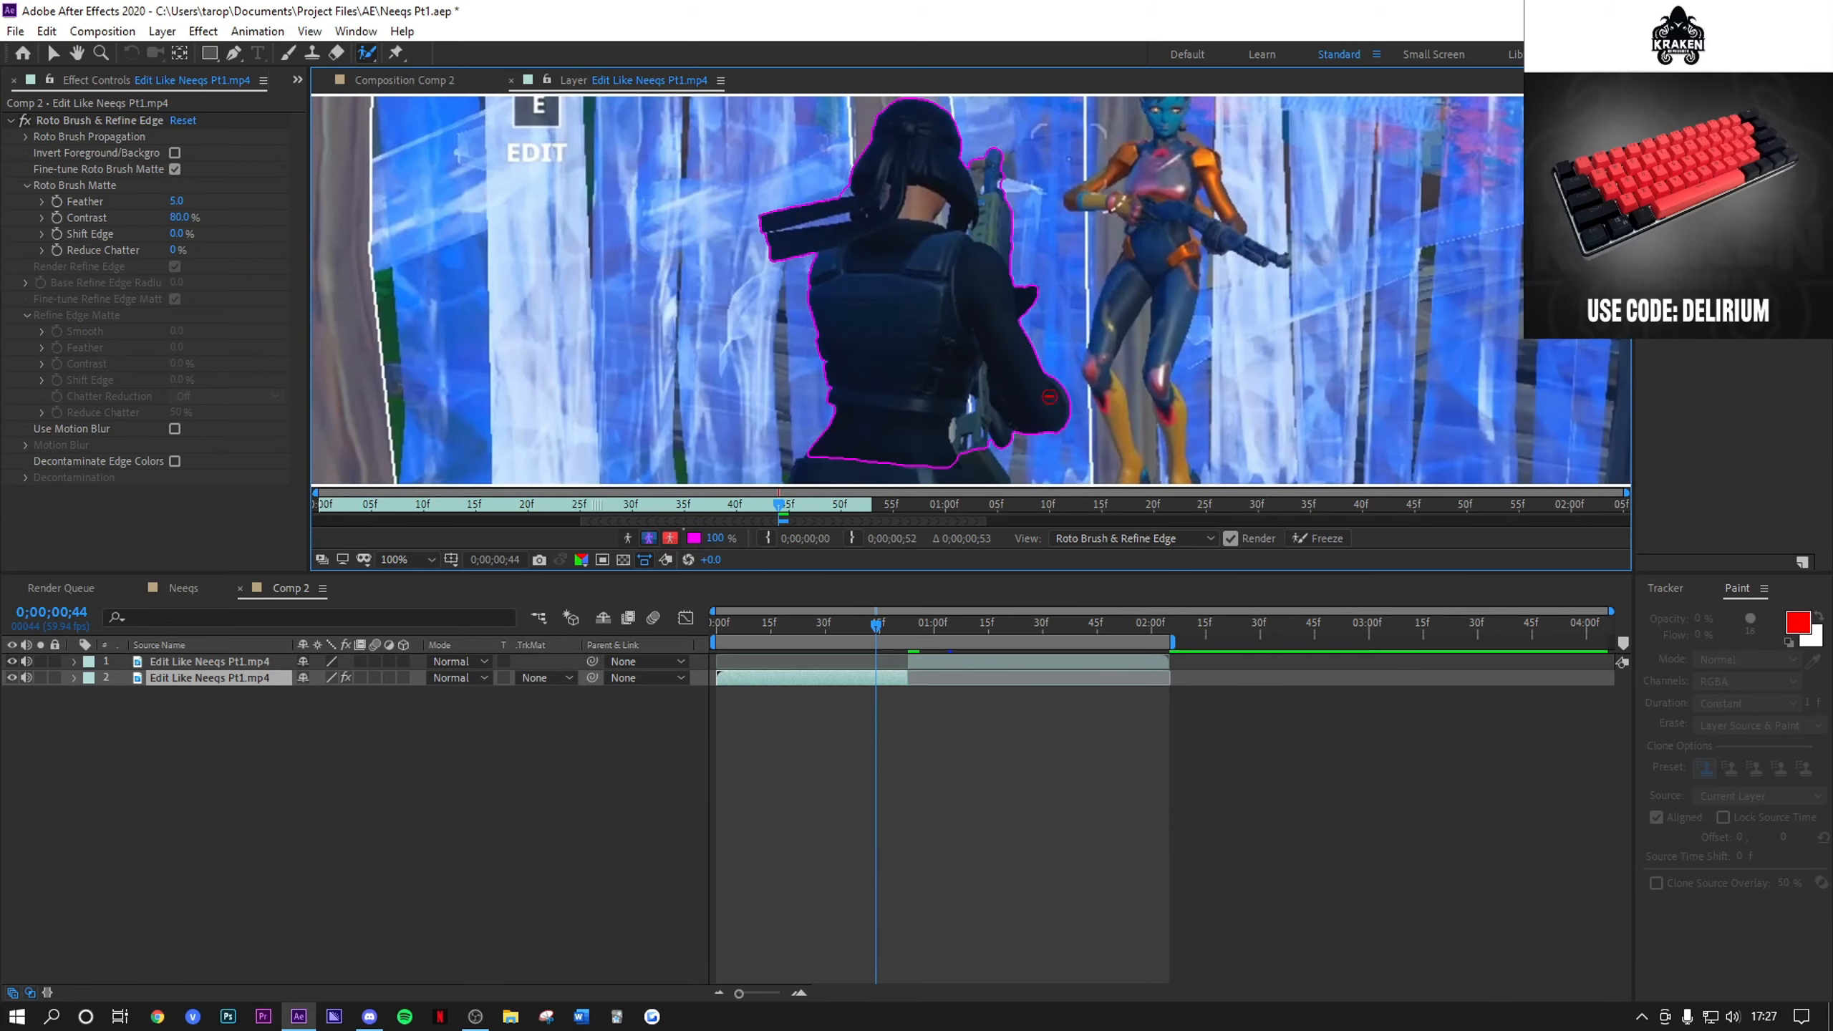
{"action": "scroll", "coordinate": [1056, 322], "scroll_direction": "up", "scroll_amount": 1}
Step: Subtract the floor beside and between the character's legs from the roto selection
{"action": "scroll", "coordinate": [1056, 312], "scroll_direction": "down", "scroll_amount": 6}
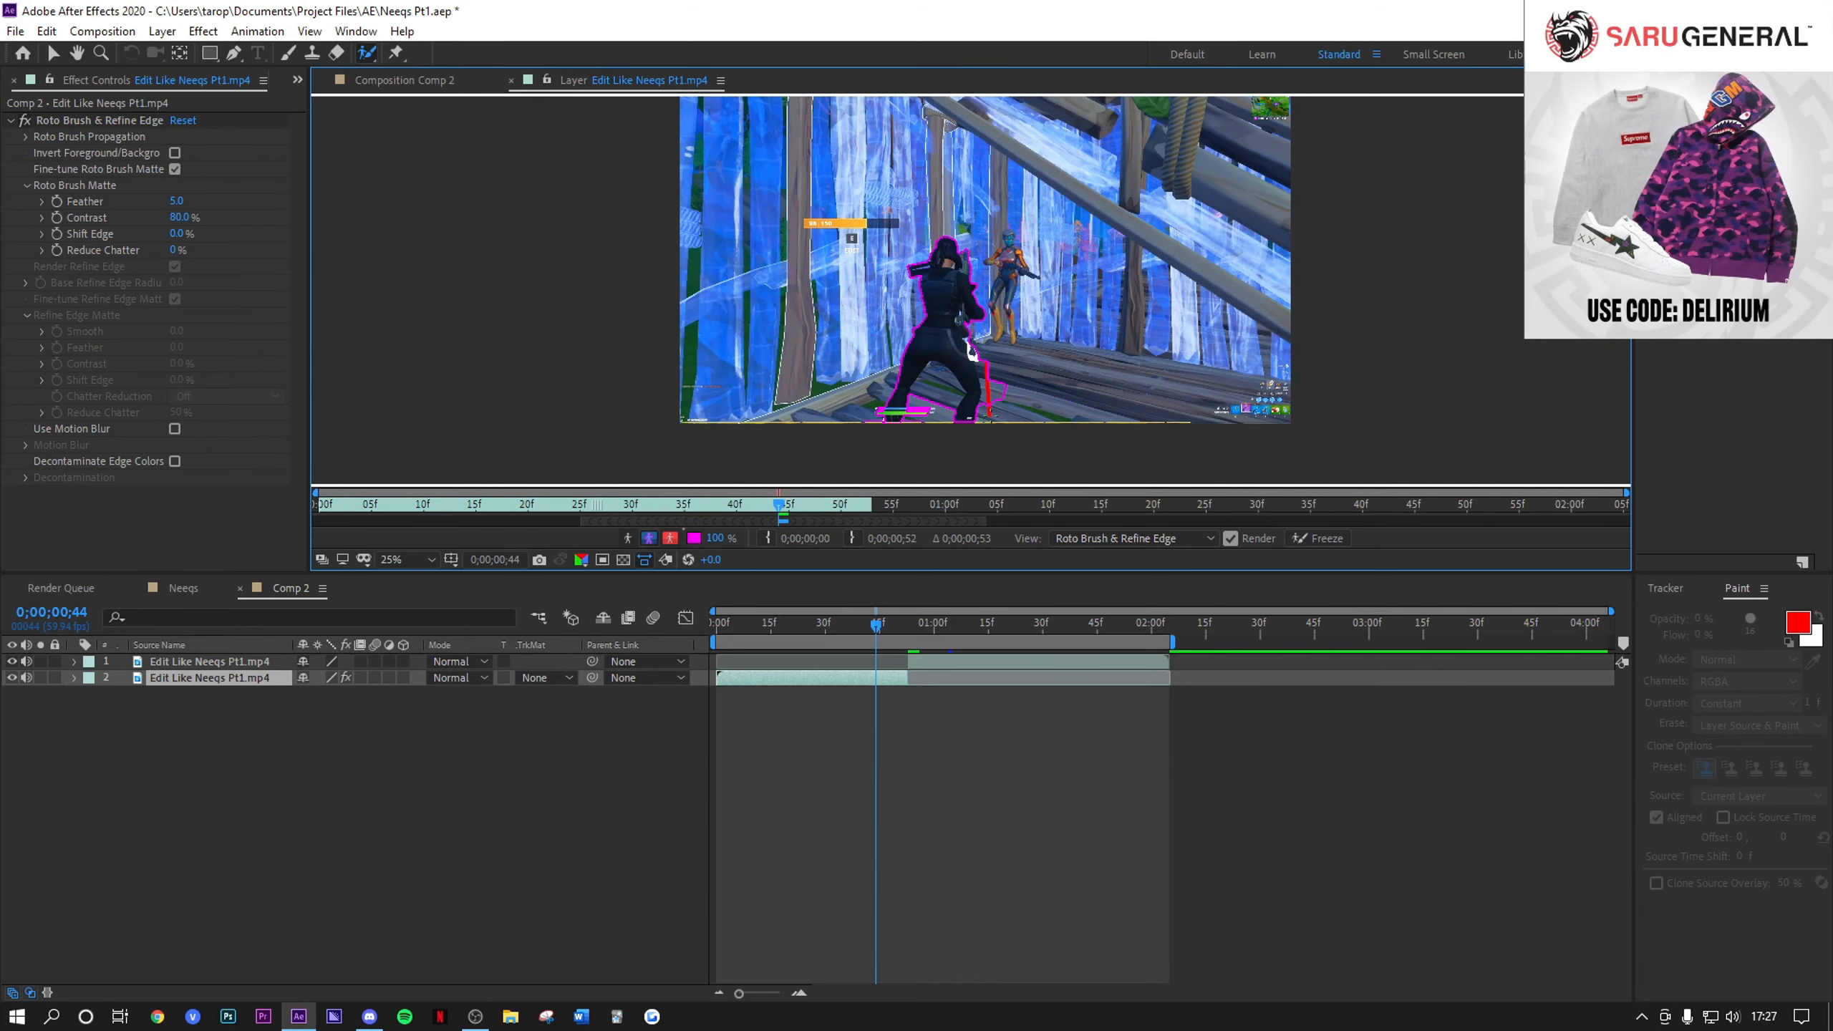
{"action": "scroll", "coordinate": [984, 384], "scroll_direction": "up", "scroll_amount": 4}
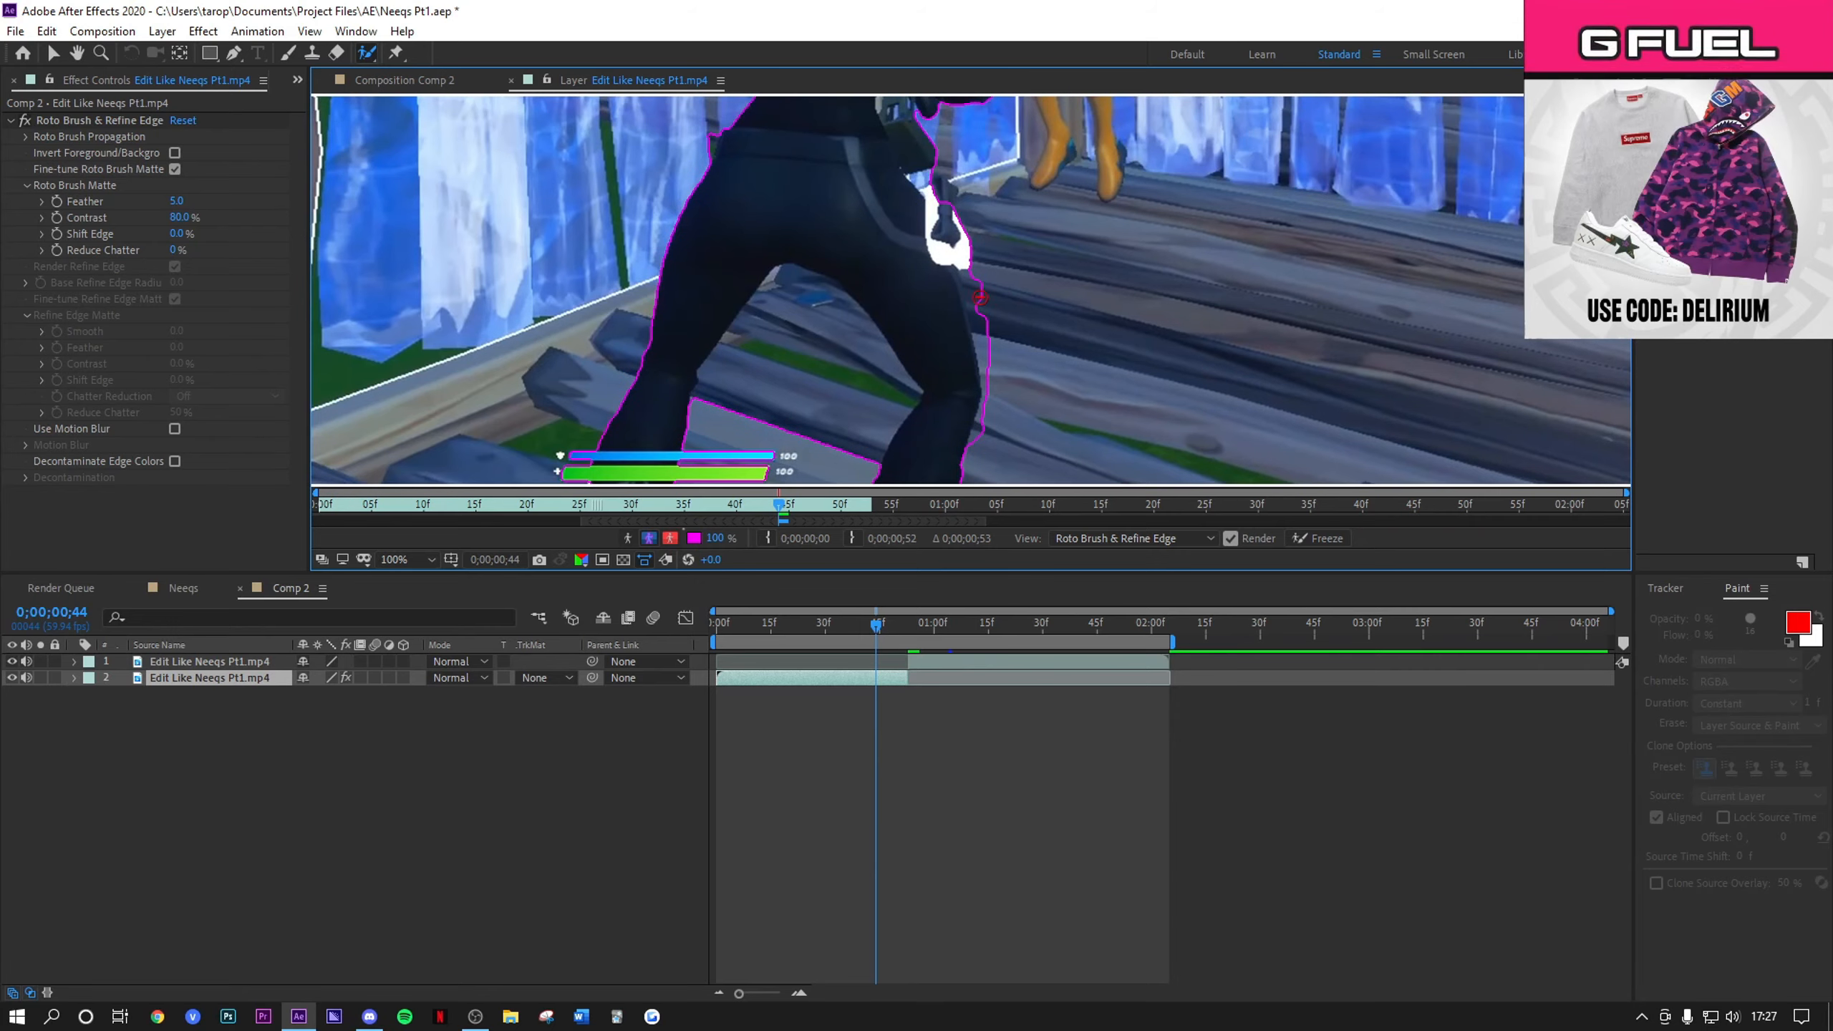
{"action": "left_click_drag", "start_coordinate": [989, 418], "coordinate": [980, 446]}
{"action": "left_click_drag", "start_coordinate": [787, 342], "coordinate": [786, 447]}
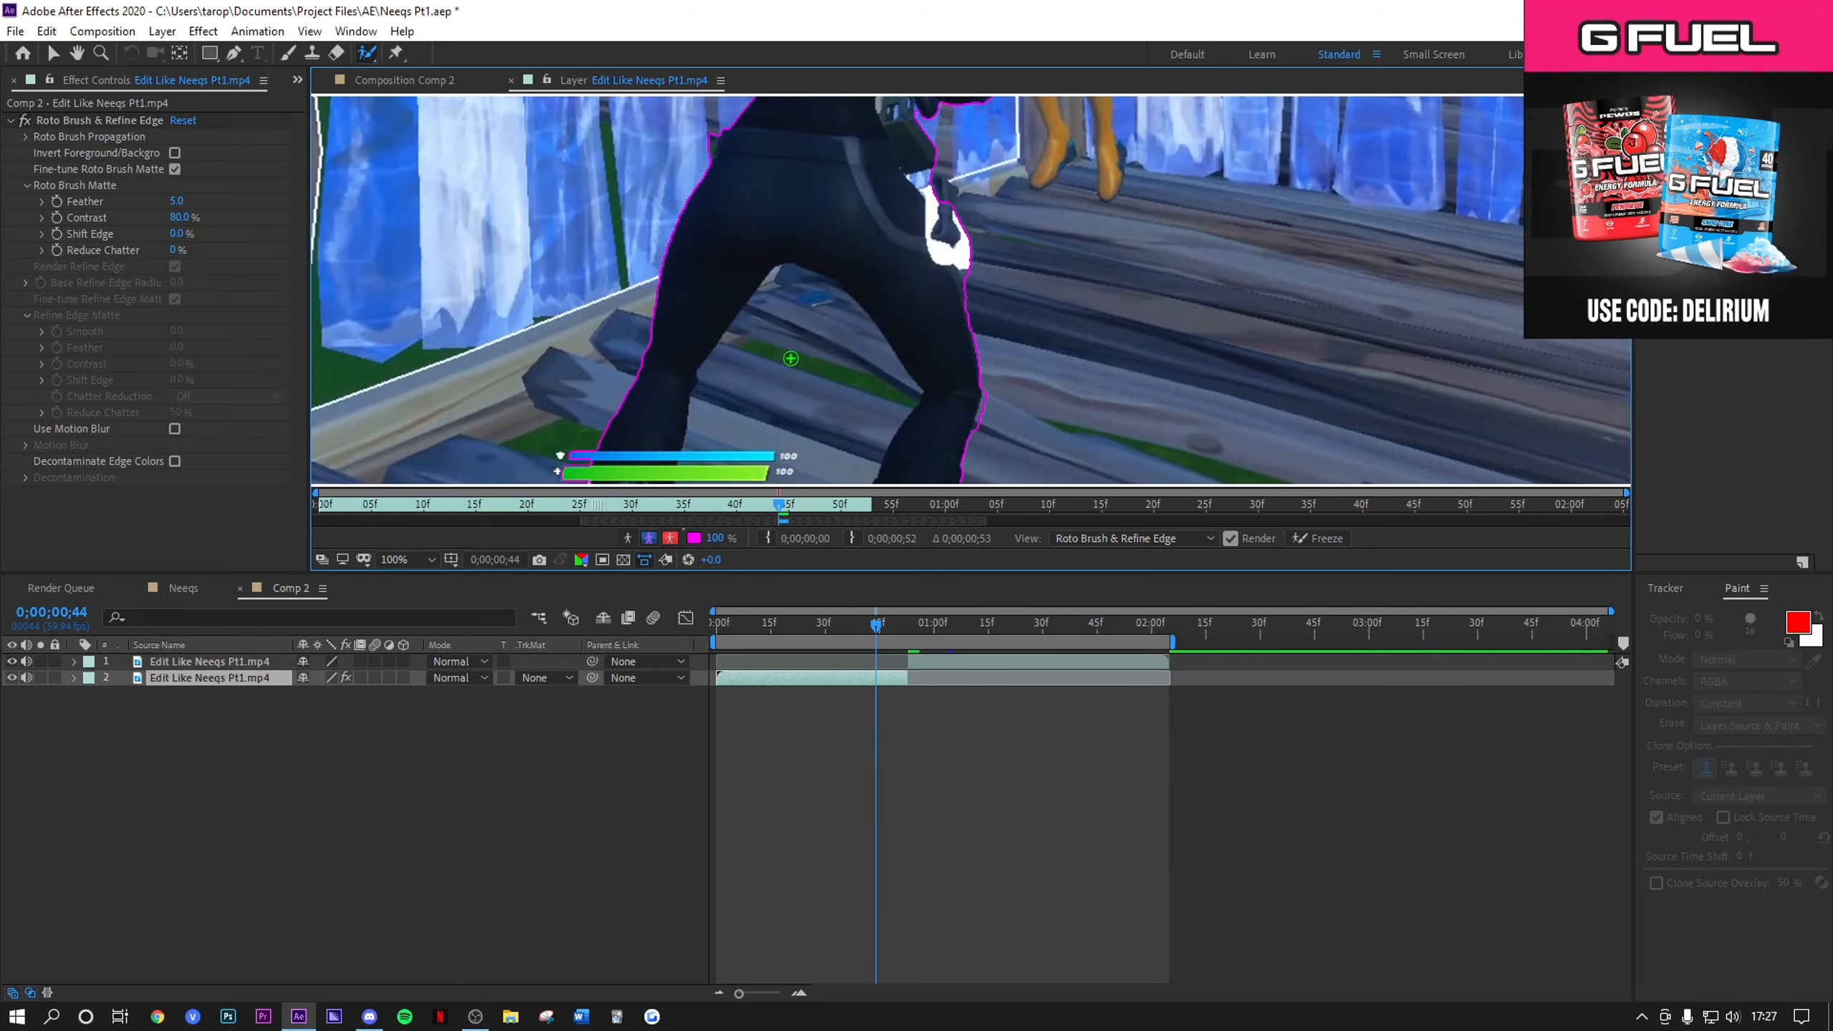
{"action": "scroll", "coordinate": [851, 390], "scroll_direction": "down", "scroll_amount": 3}
{"action": "scroll", "coordinate": [913, 361], "scroll_direction": "up", "scroll_amount": 1}
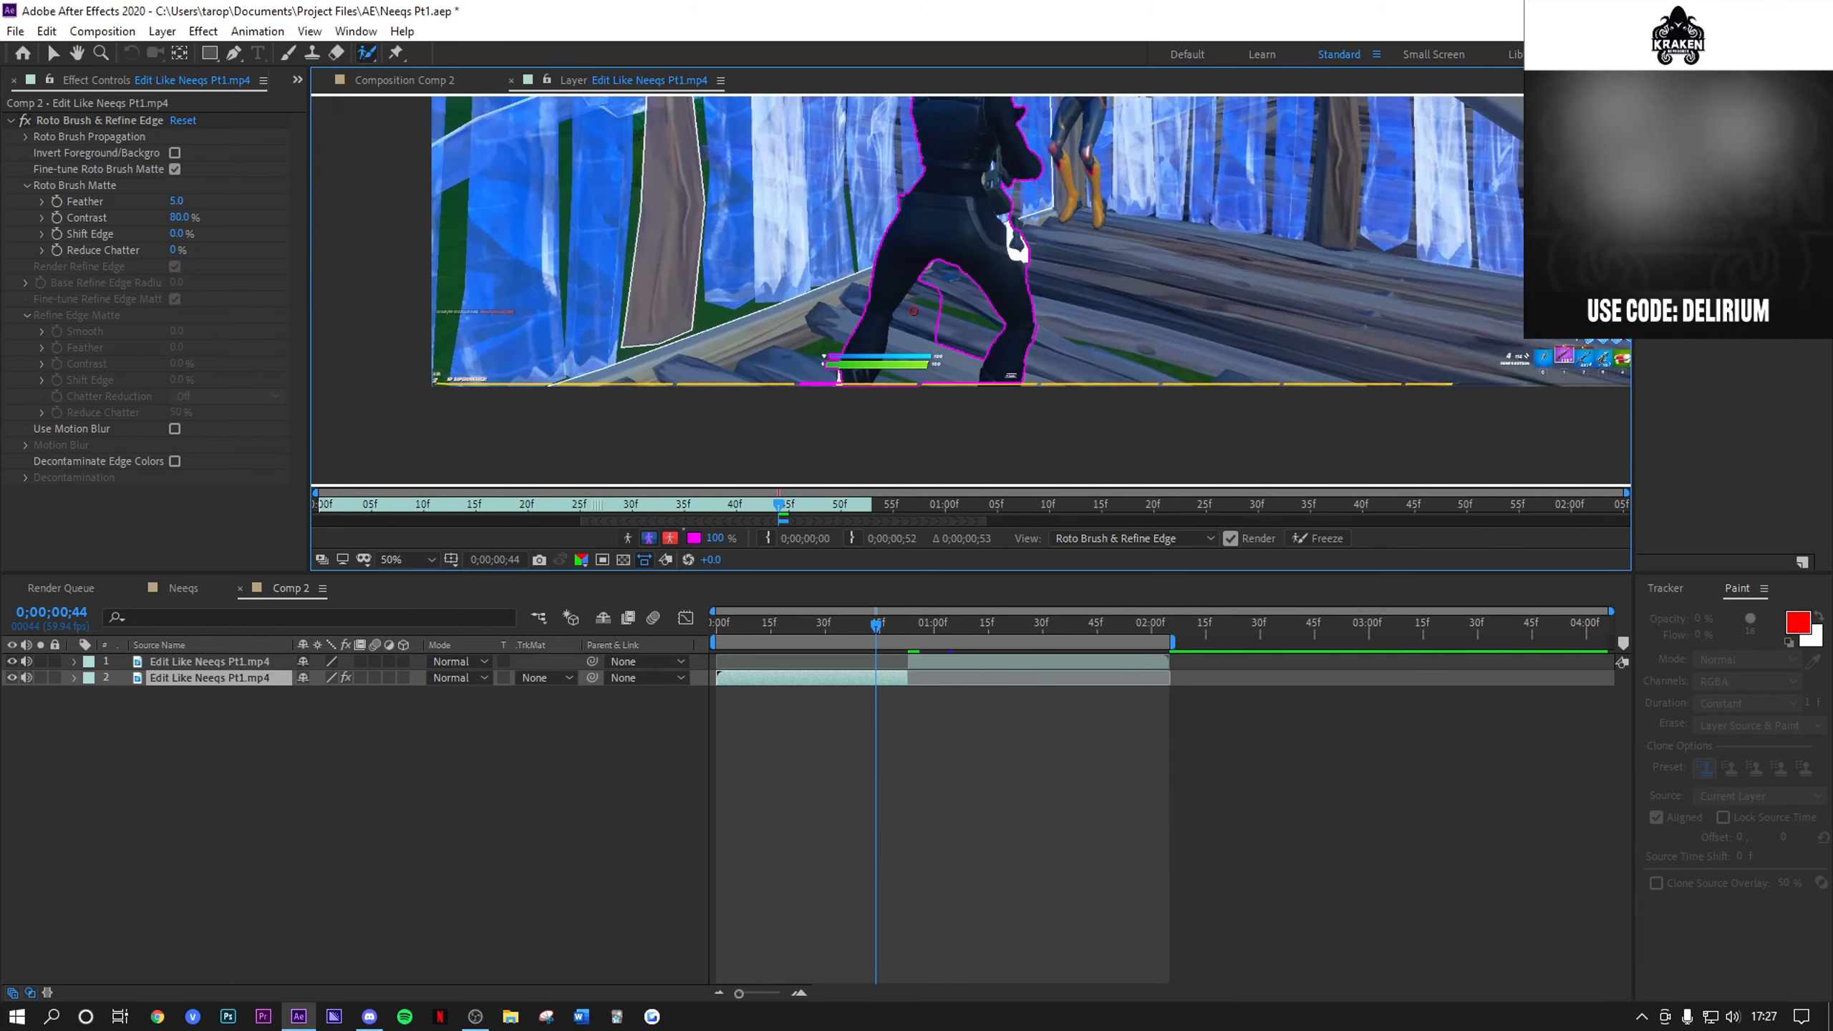
{"action": "mouse_move", "coordinate": [914, 361]}
{"action": "left_mouse_down"}
{"action": "mouse_move", "coordinate": [911, 317]}
{"action": "mouse_move", "coordinate": [937, 394]}
{"action": "mouse_move", "coordinate": [934, 344]}
{"action": "mouse_move", "coordinate": [934, 359]}
{"action": "mouse_move", "coordinate": [895, 341]}
{"action": "left_mouse_up"}
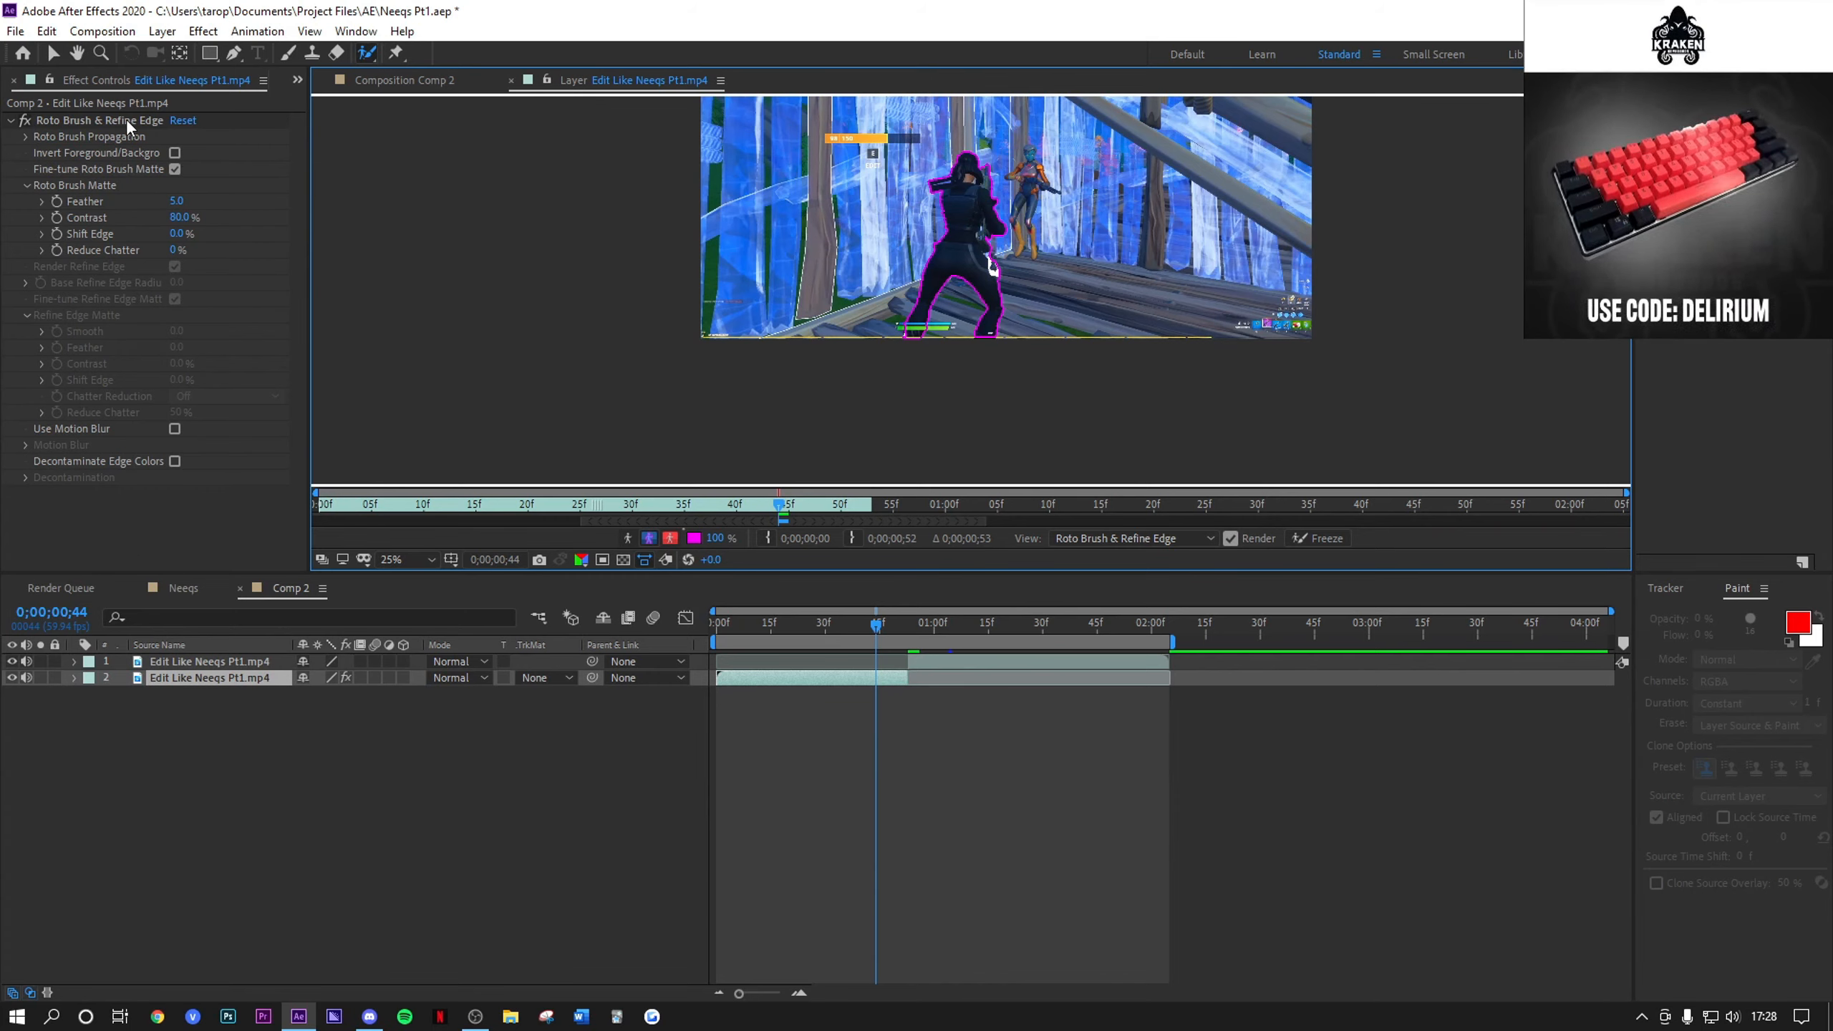
Step: Invert the foreground and background of the Roto Brush matte so the character is cut out
{"action": "left_click", "coordinate": [175, 152]}
{"action": "key", "text": "comma"}
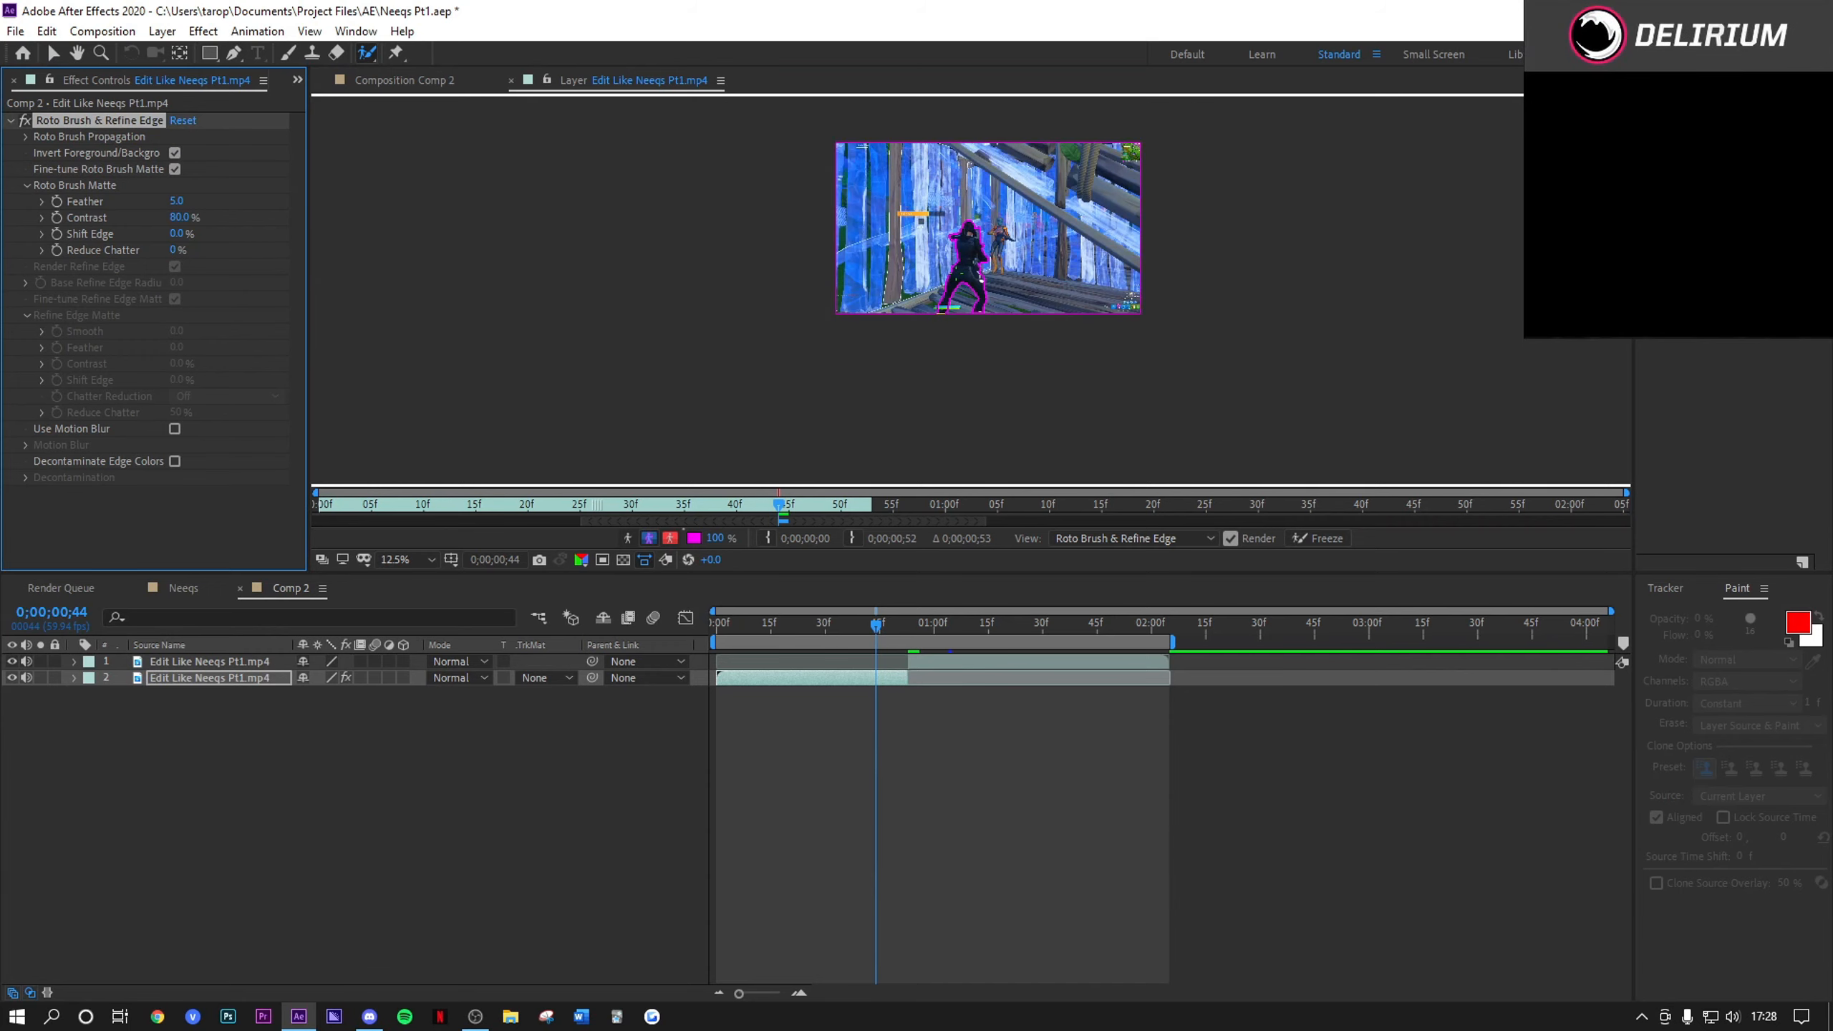
{"action": "scroll", "coordinate": [982, 278], "scroll_direction": "up", "scroll_amount": 1}
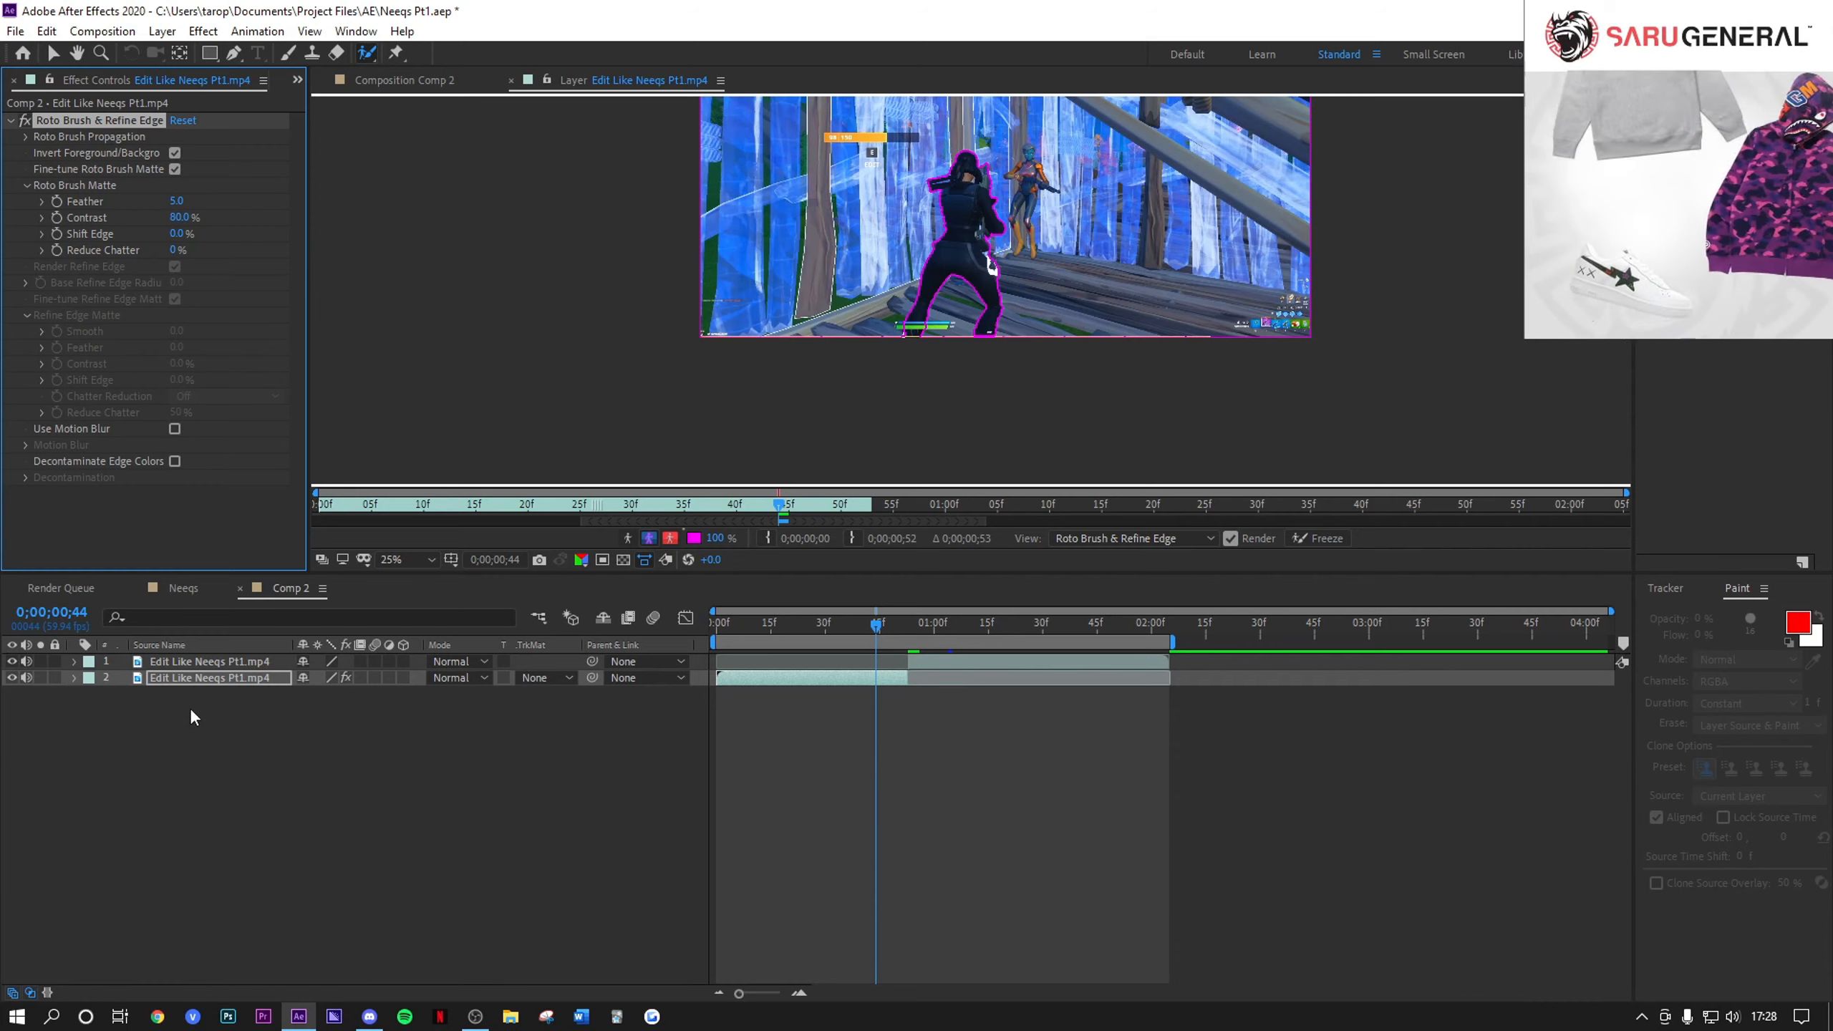
Step: Add Newspaper Footage.mp4 beneath both gameplay layers and slide it in time until newspaper imagery fills the cutout
{"action": "left_click", "coordinate": [13, 81]}
{"action": "left_click_drag", "start_coordinate": [107, 325], "coordinate": [253, 699]}
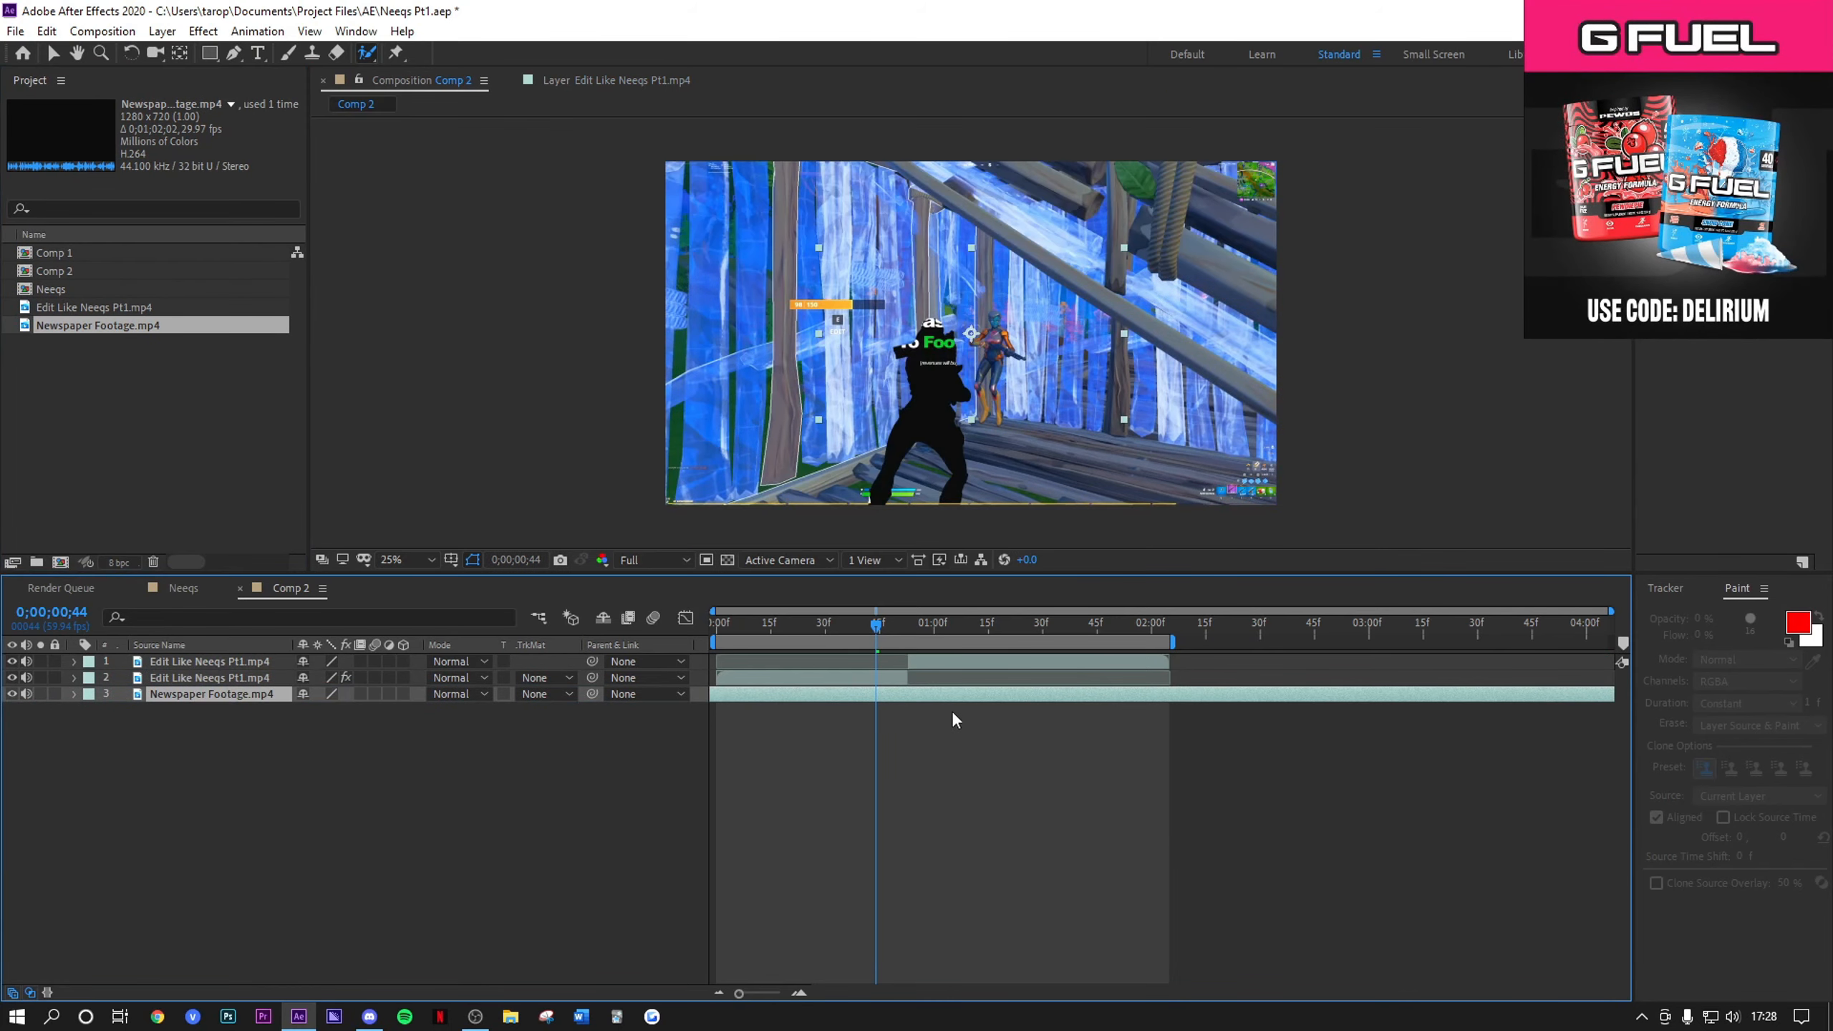
{"action": "left_click", "coordinate": [1006, 704]}
{"action": "left_click", "coordinate": [1019, 695]}
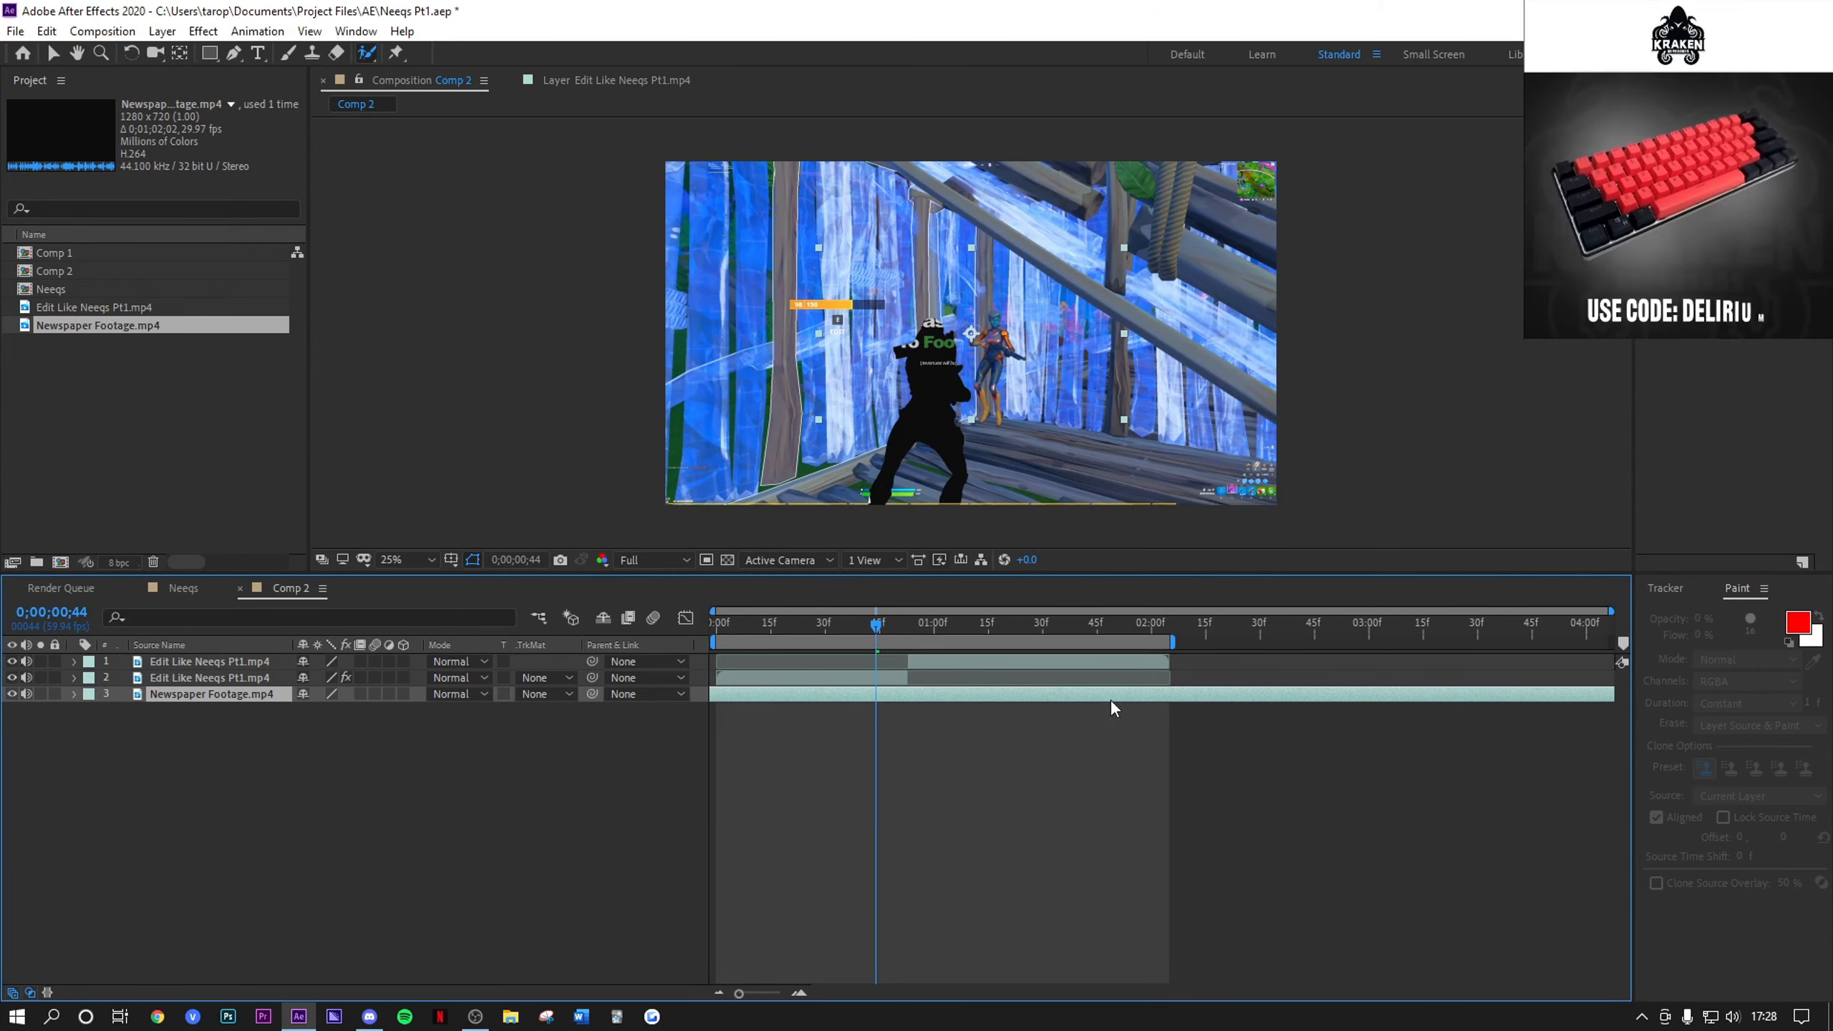
{"action": "left_click_drag", "start_coordinate": [581, 708], "coordinate": [918, 698]}
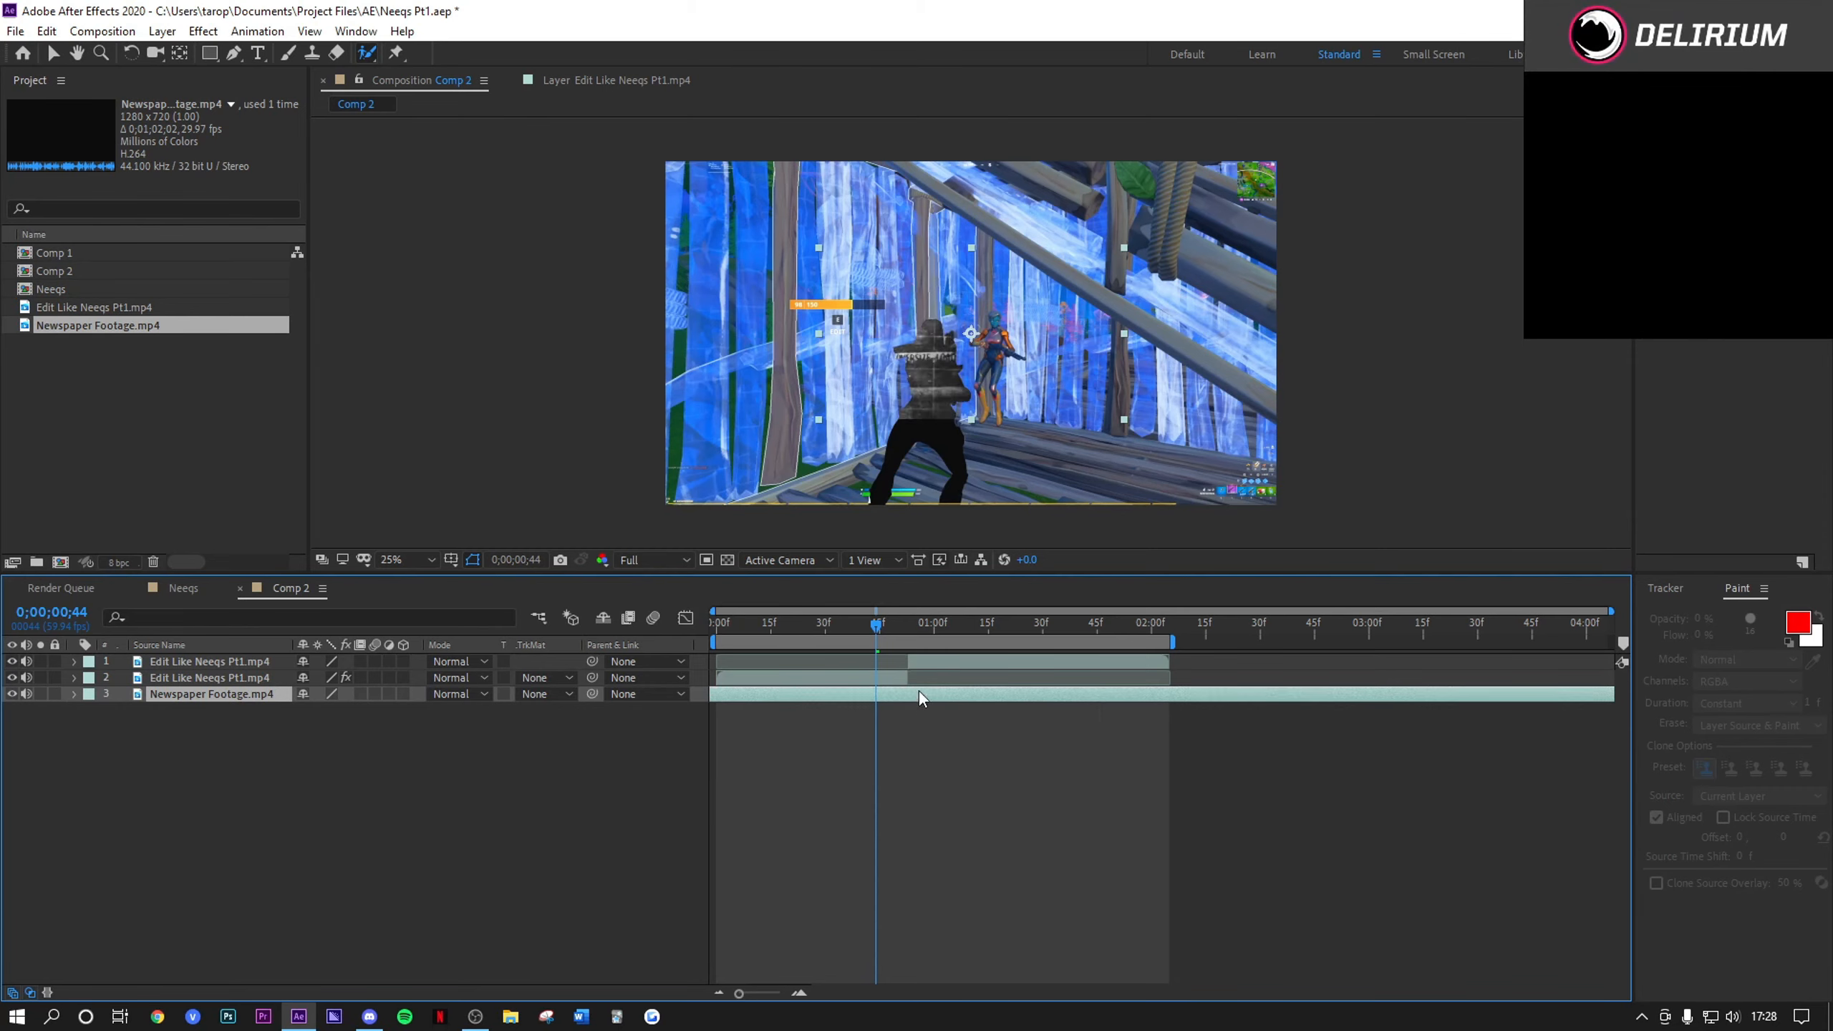
{"action": "left_click_drag", "start_coordinate": [1034, 674], "coordinate": [969, 704]}
Step: Set the preview resolution to Quarter, then enlarge the newspaper footage and move it down to cover the whole character cutout
{"action": "left_click_drag", "start_coordinate": [875, 630], "coordinate": [850, 670]}
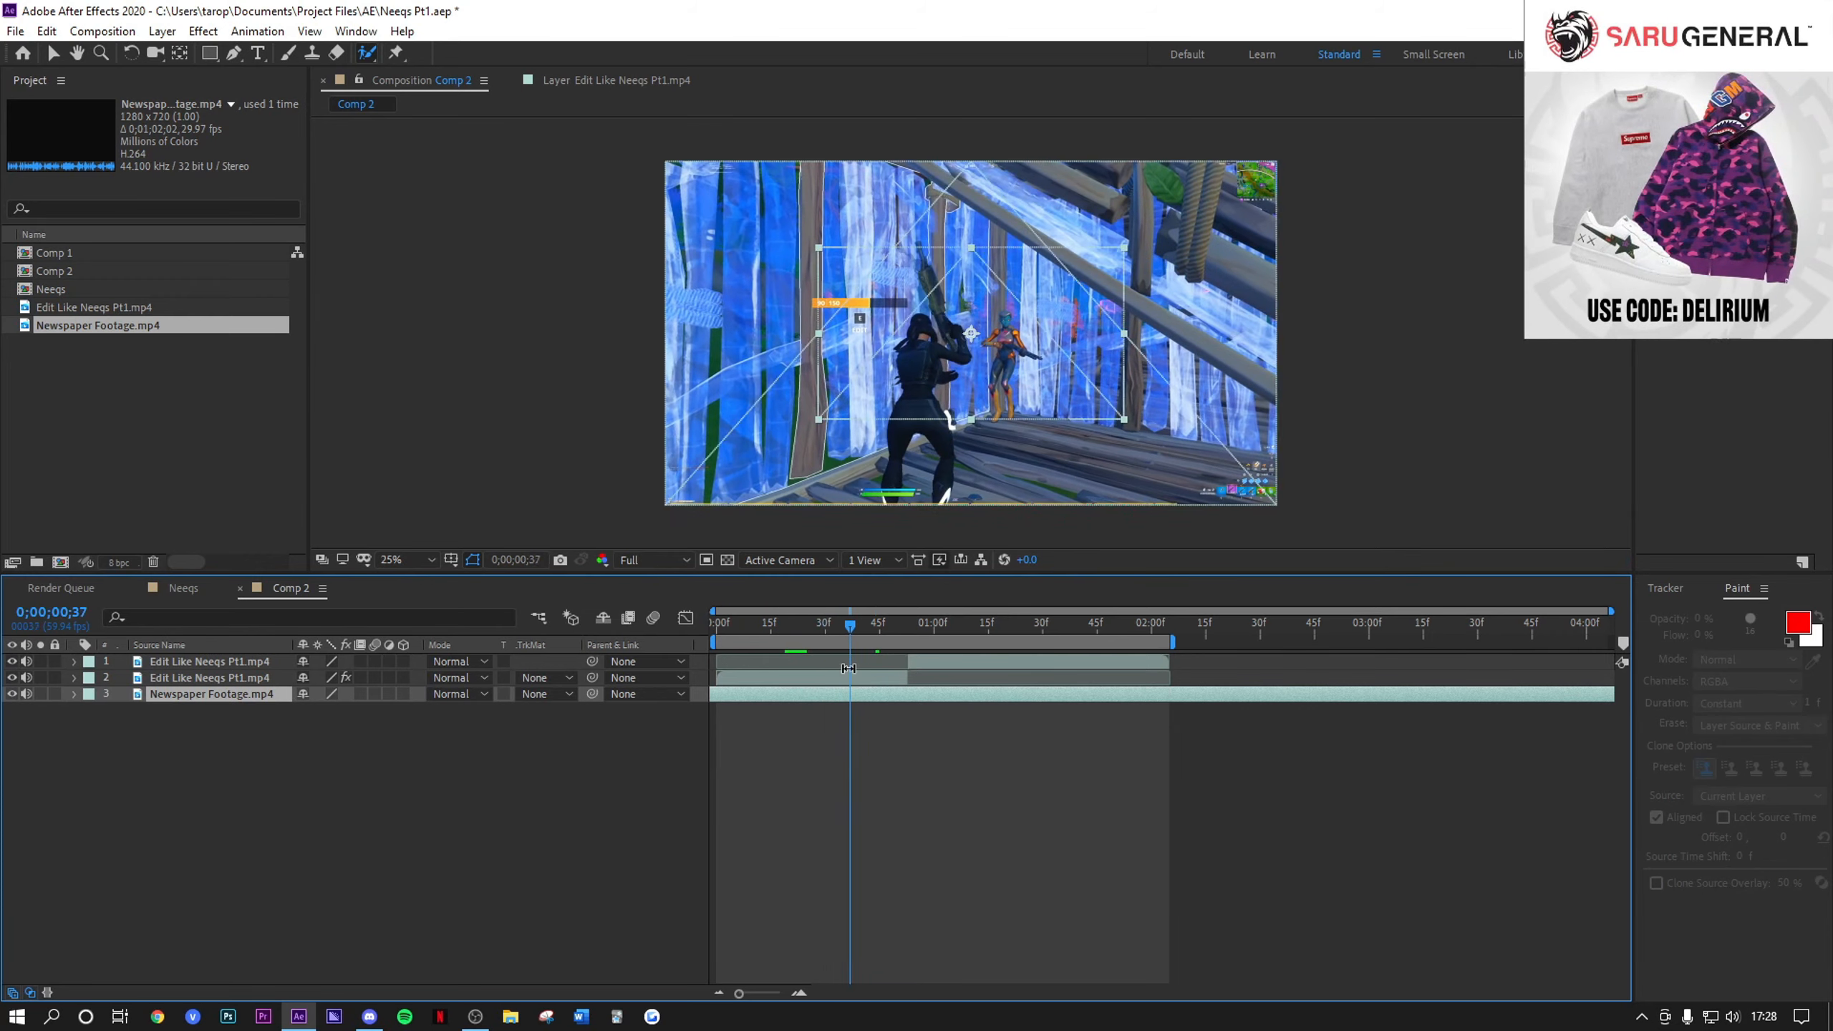
{"action": "left_click", "coordinate": [665, 557]}
{"action": "left_click", "coordinate": [649, 668]}
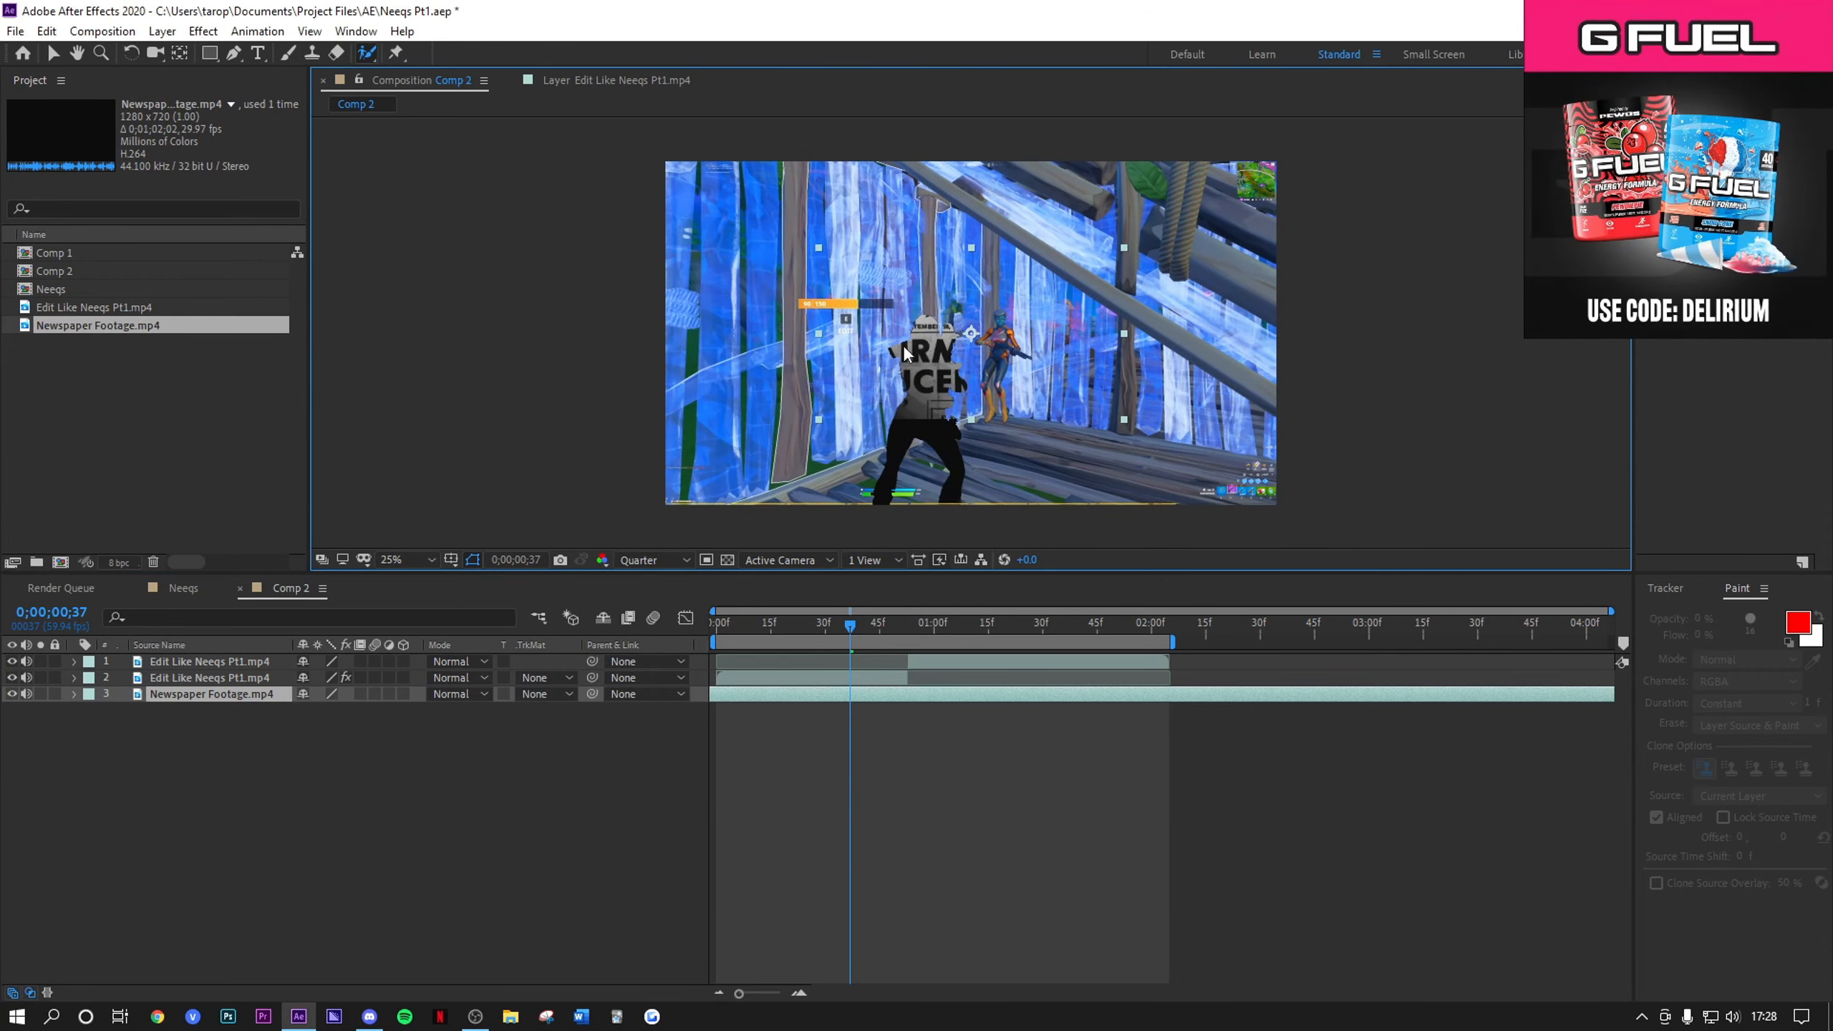
{"action": "left_click_drag", "start_coordinate": [1125, 418], "coordinate": [1194, 488]}
{"action": "left_click_drag", "start_coordinate": [1064, 418], "coordinate": [1066, 452]}
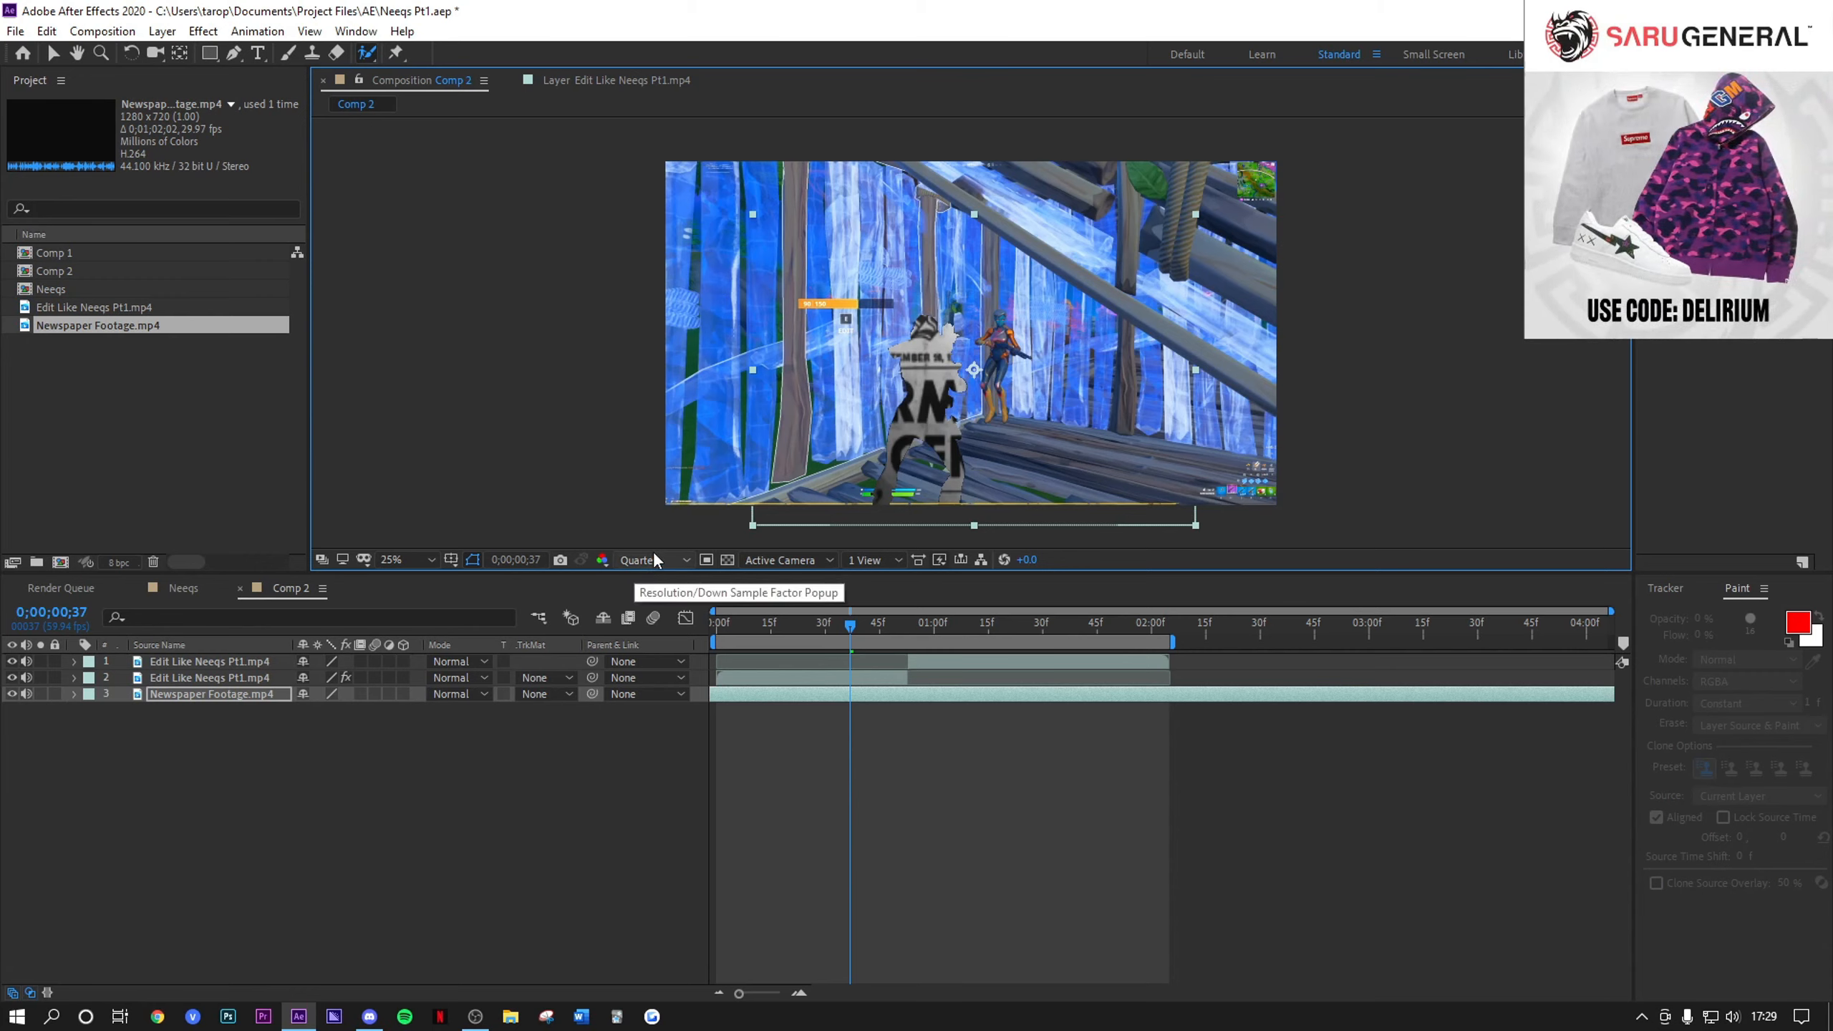
Step: Trim the end of the Newspaper Footage.mp4 layer to the split at 0;00;00;53
{"action": "left_click_drag", "start_coordinate": [841, 638], "coordinate": [906, 677]}
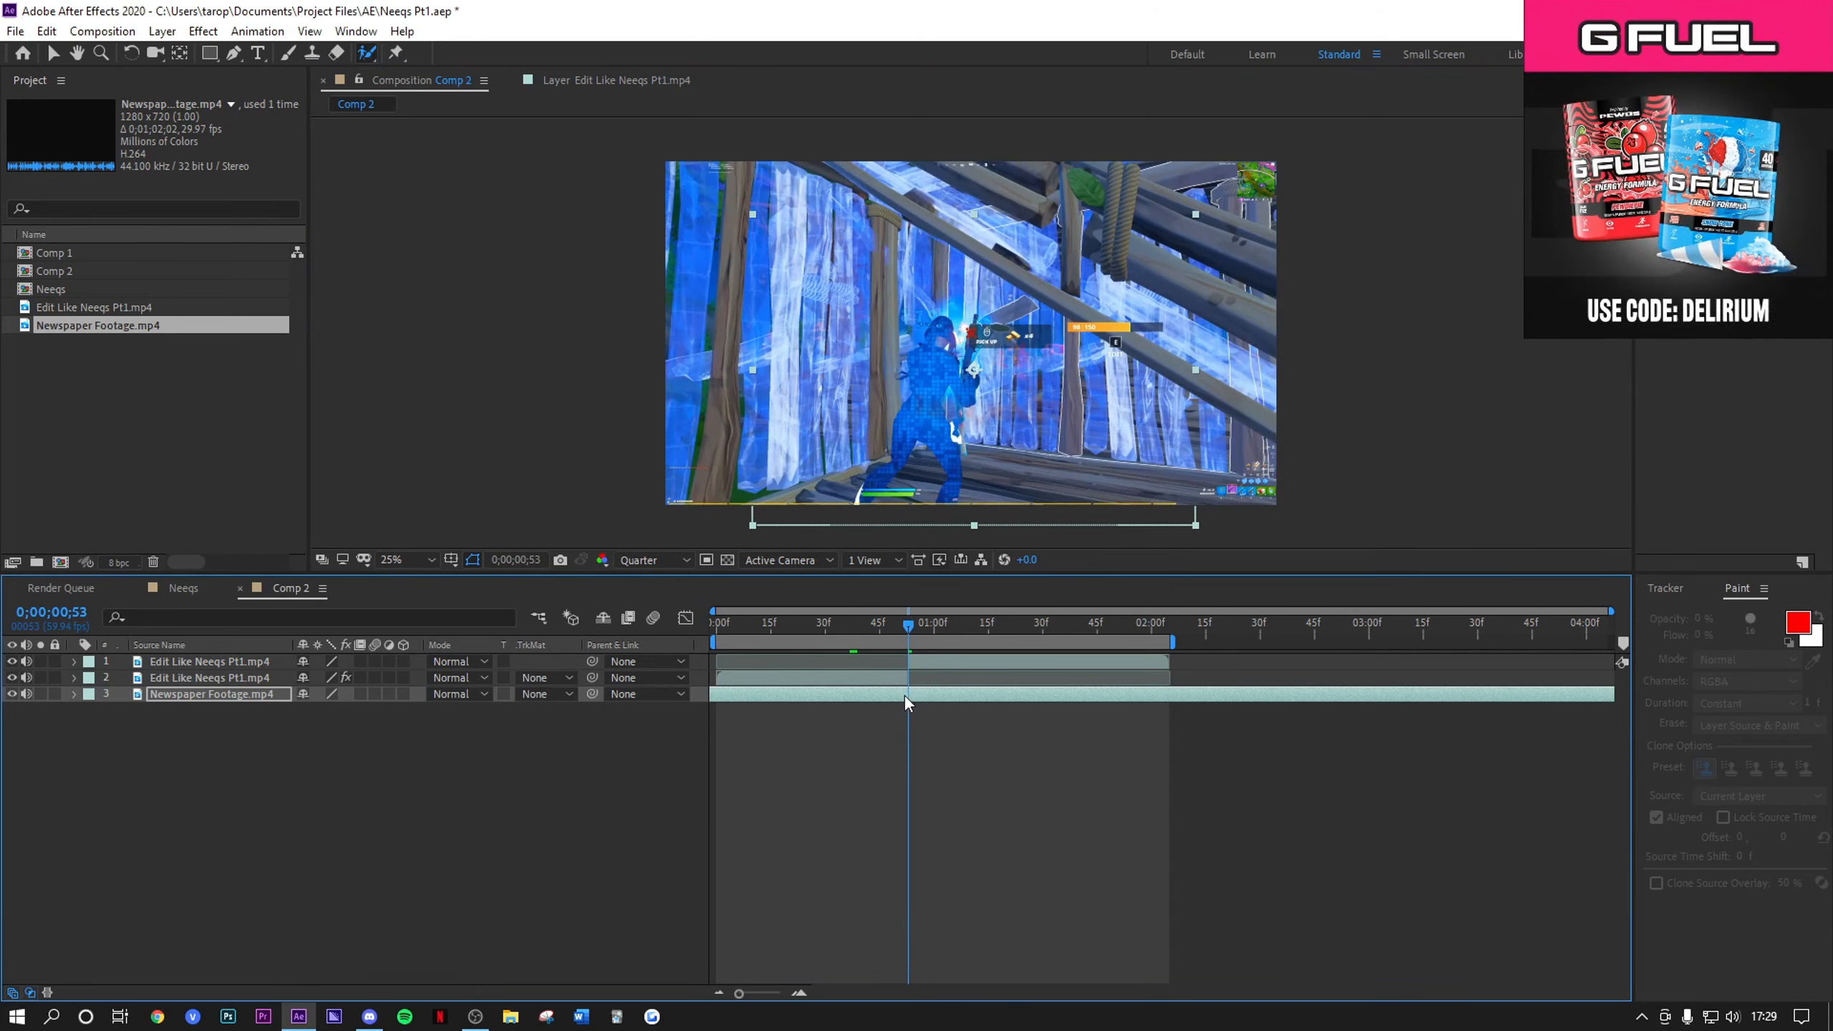
{"action": "left_click", "coordinate": [906, 695]}
{"action": "key", "text": "alt+]"}
Step: Search the presets for "taro" and apply the Taro paper preset to the Newspaper Footage.mp4 layer
{"action": "left_click_drag", "start_coordinate": [905, 627], "coordinate": [857, 625]}
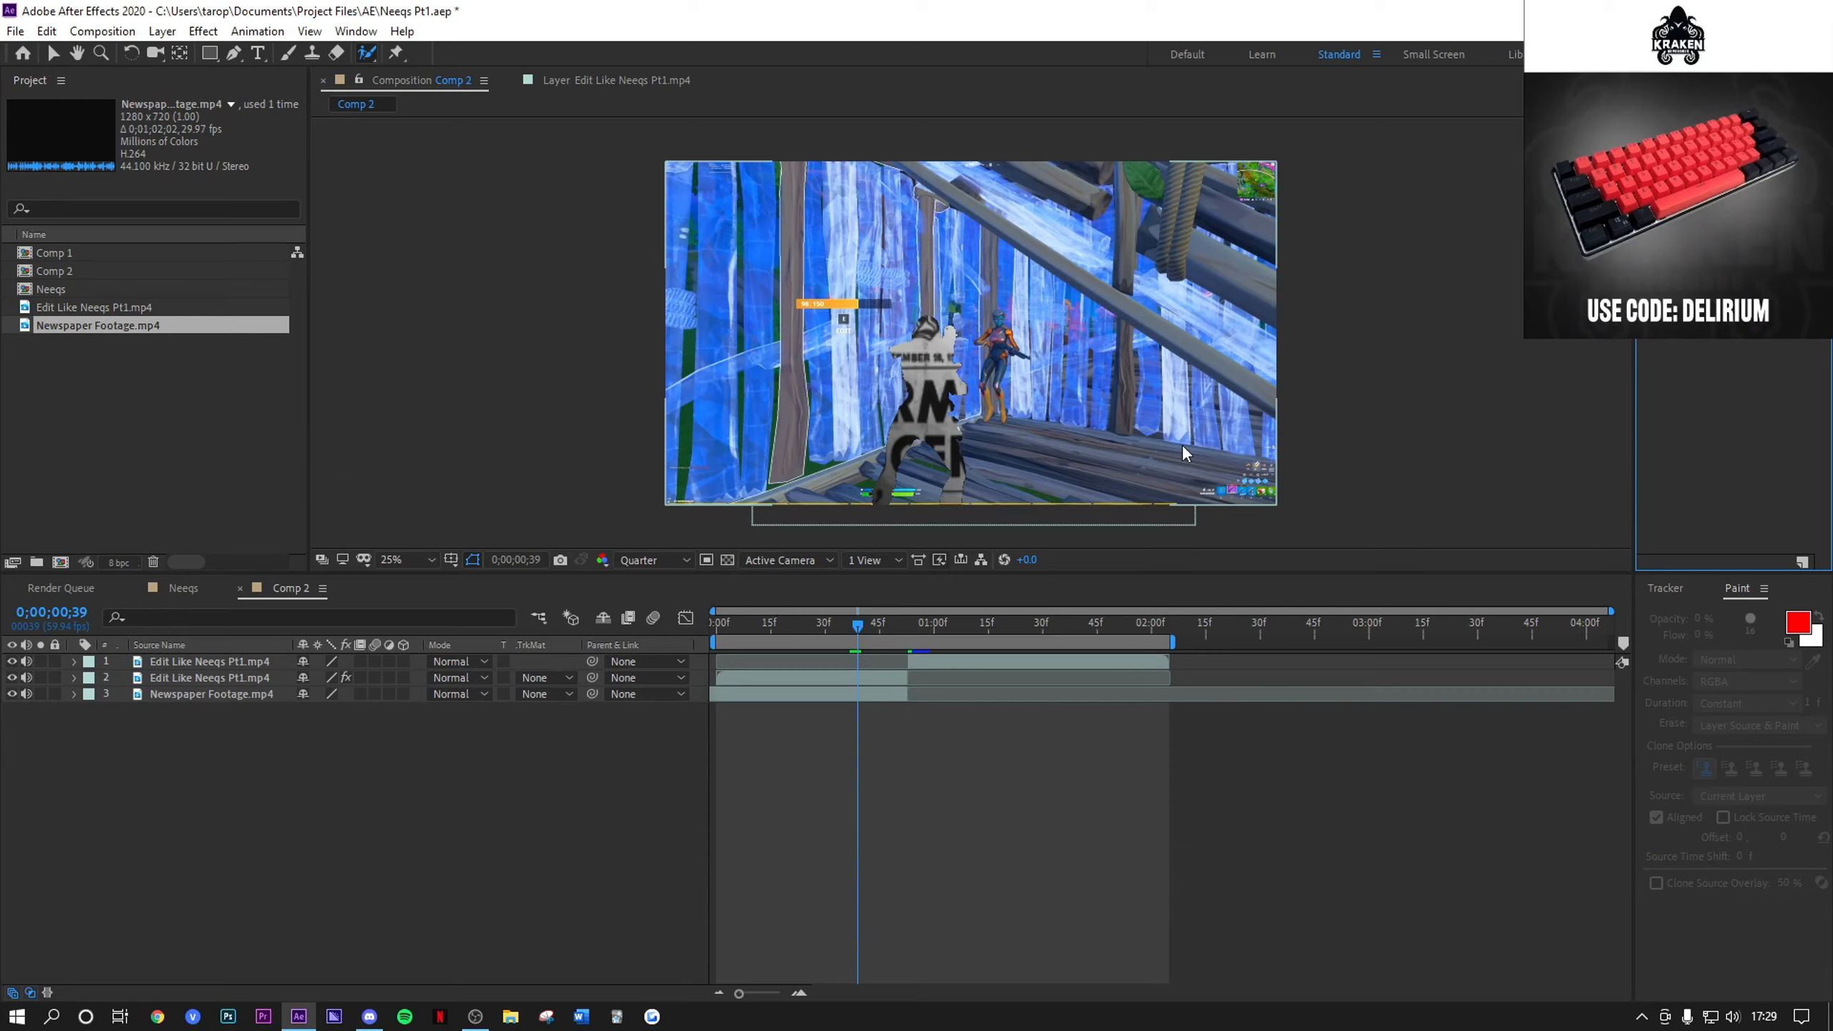
{"action": "type", "text": "taro"}
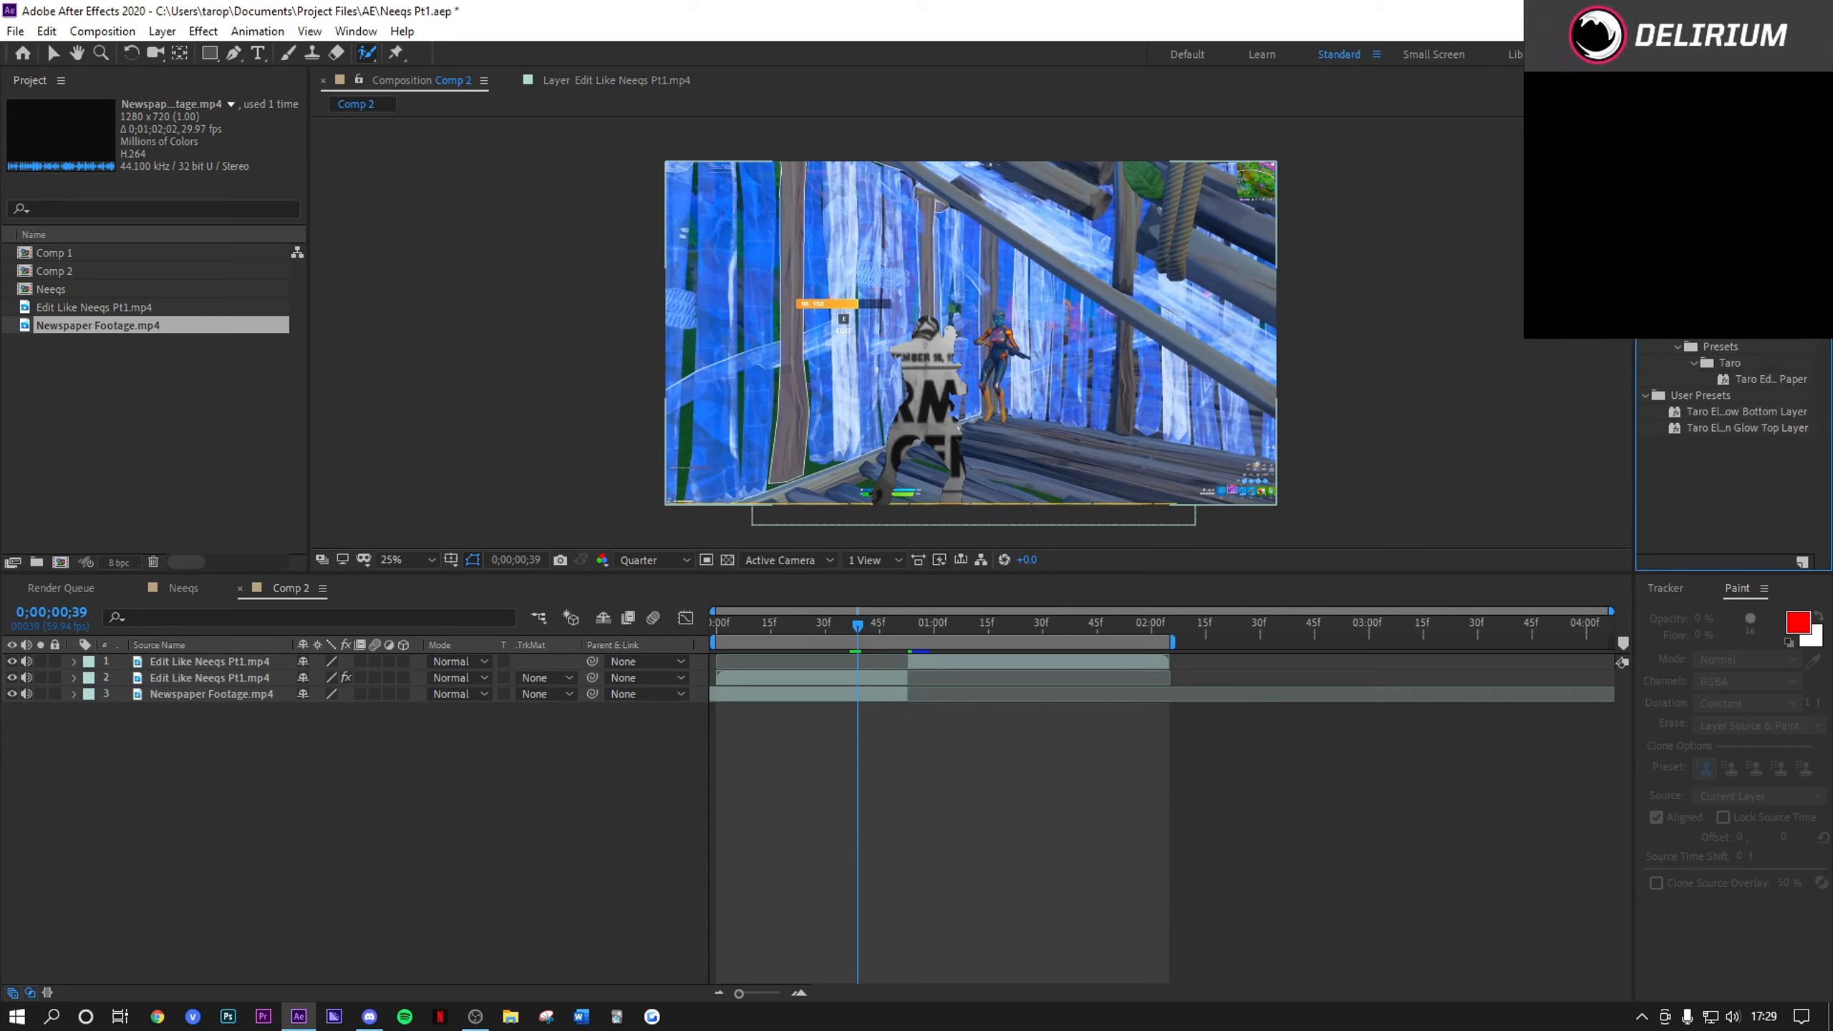
{"action": "left_click_drag", "start_coordinate": [1729, 439], "coordinate": [765, 697]}
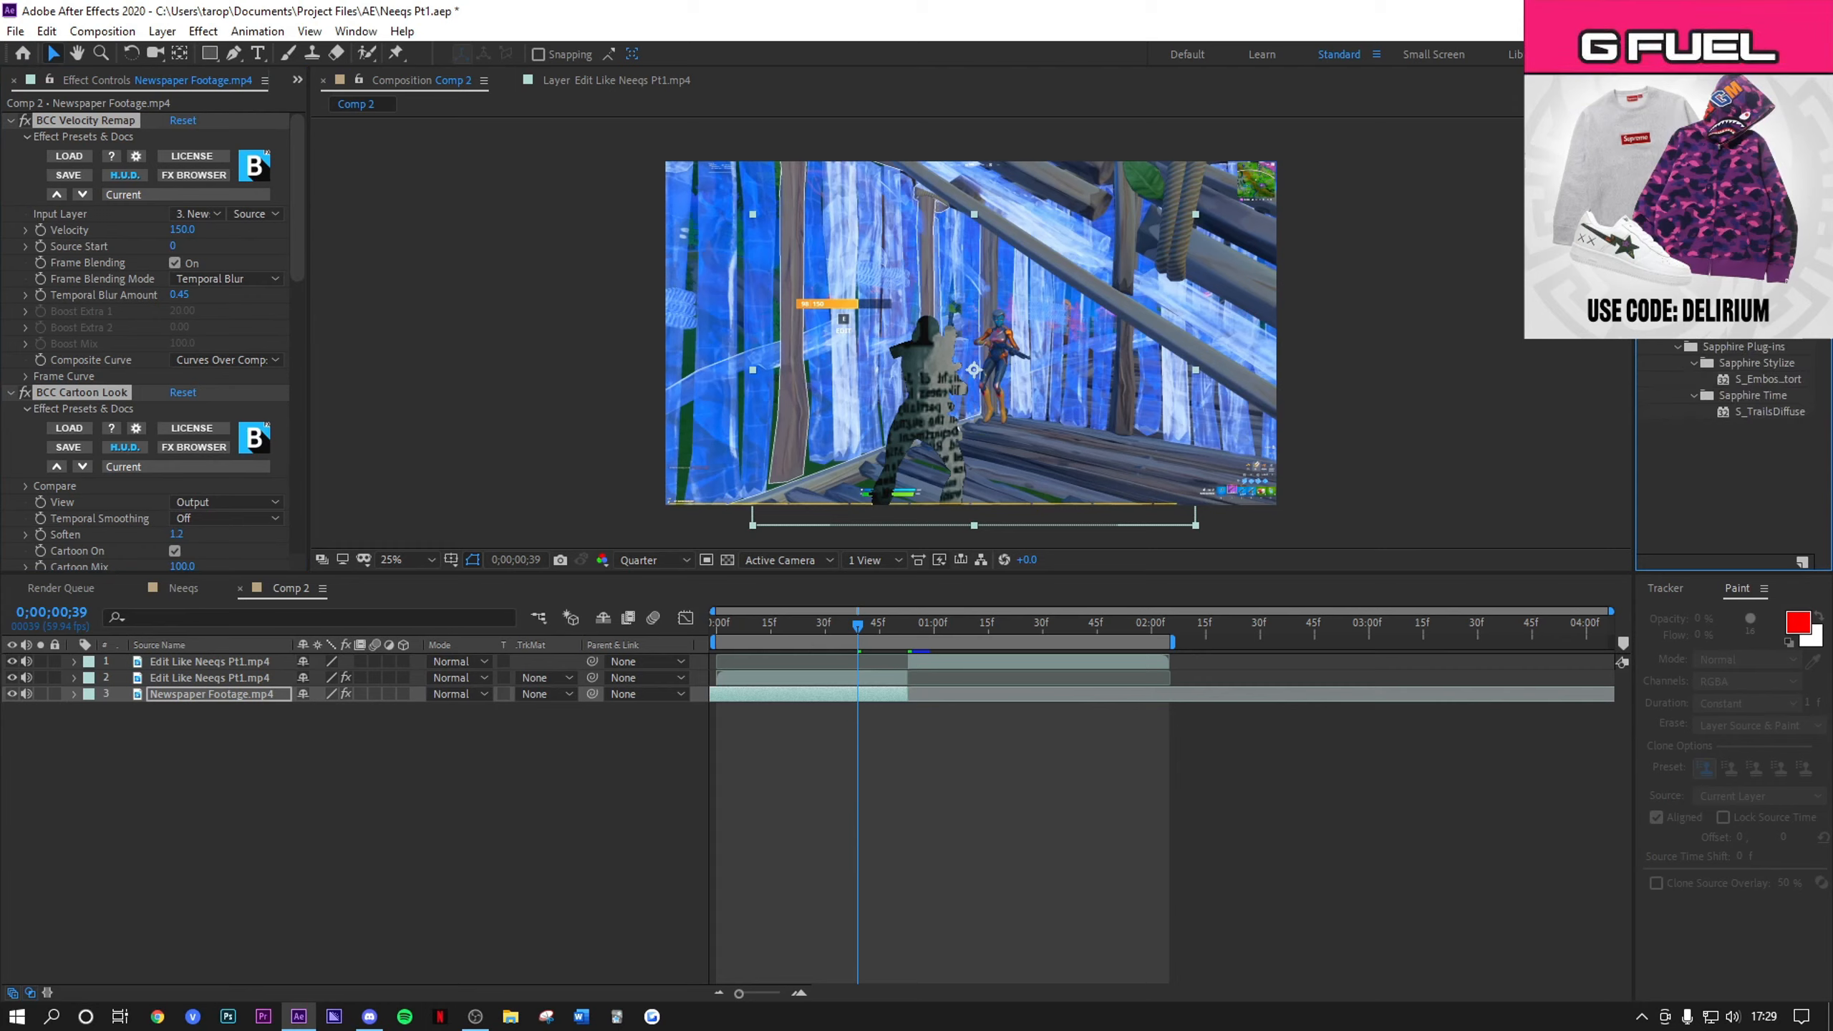
Step: Search the effects for "drop" and apply S_DropShadow to the rotoscoped Edit Like Neeqs Pt1.mp4 layer, layer 2
{"action": "type", "text": "drop"}
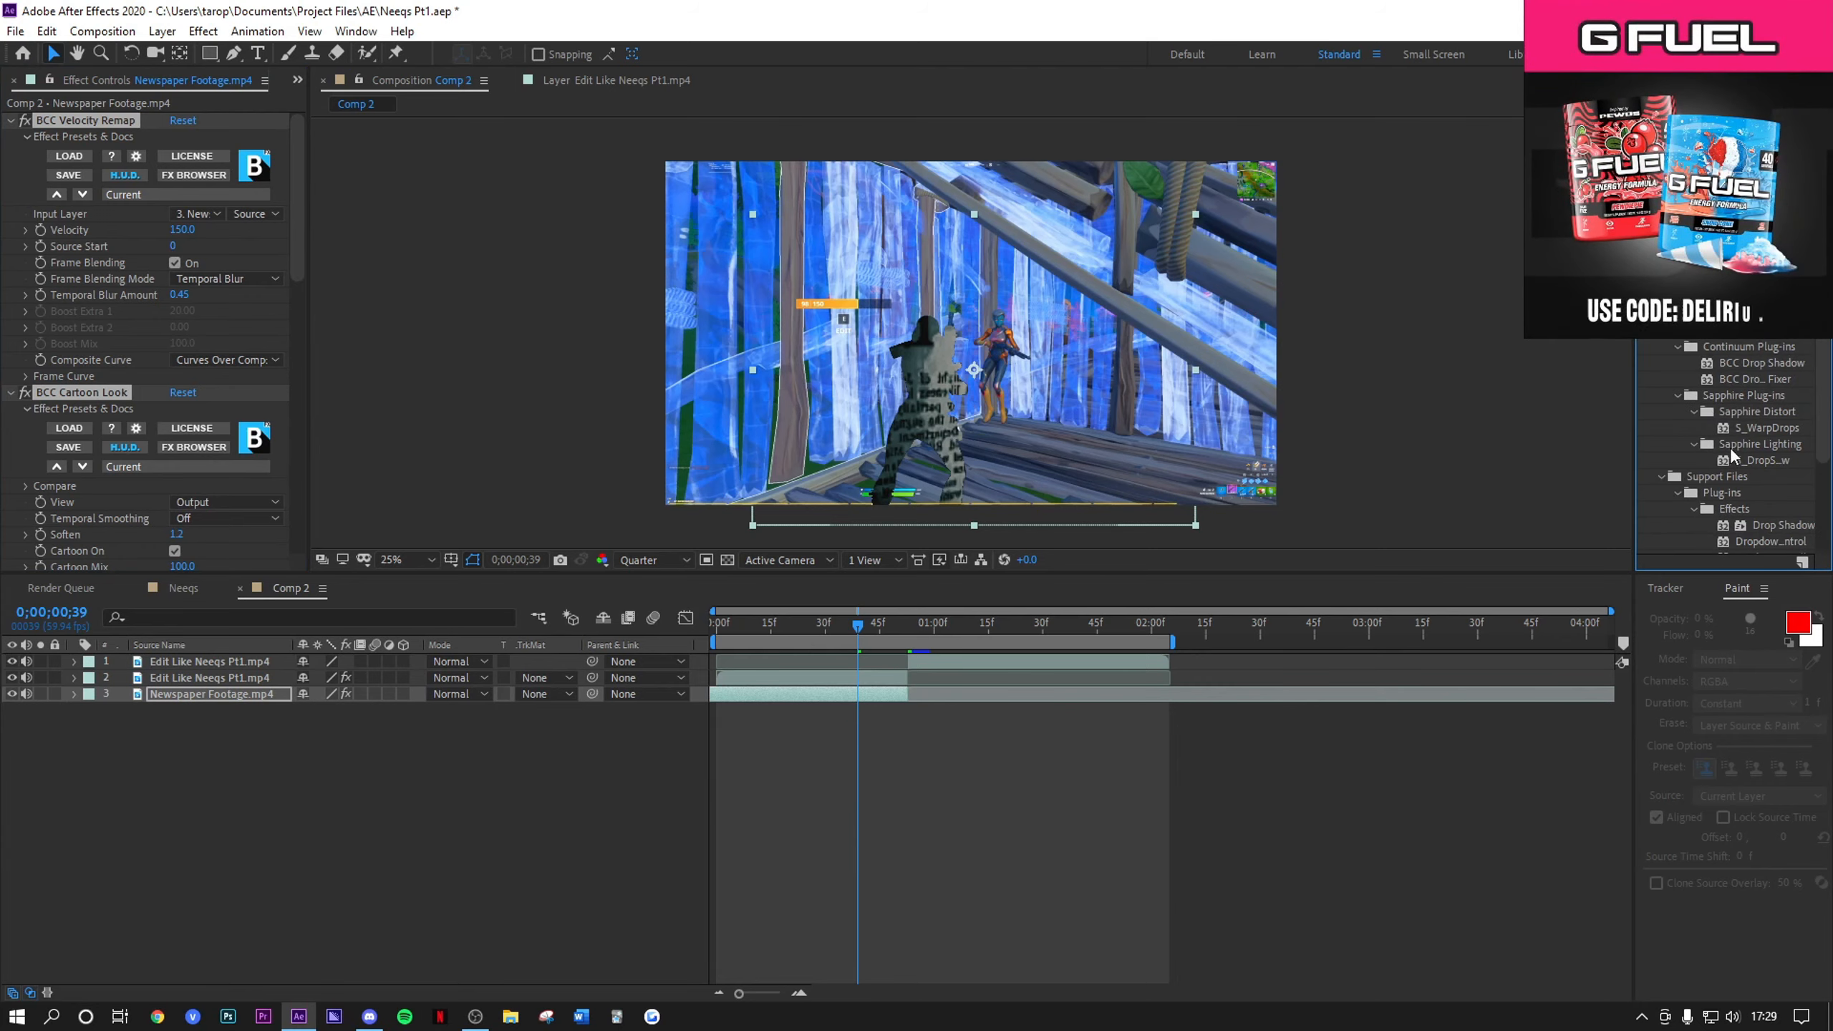
{"action": "scroll", "coordinate": [1736, 457], "scroll_direction": "down", "scroll_amount": 3}
{"action": "left_click_drag", "start_coordinate": [1758, 373], "coordinate": [198, 679]}
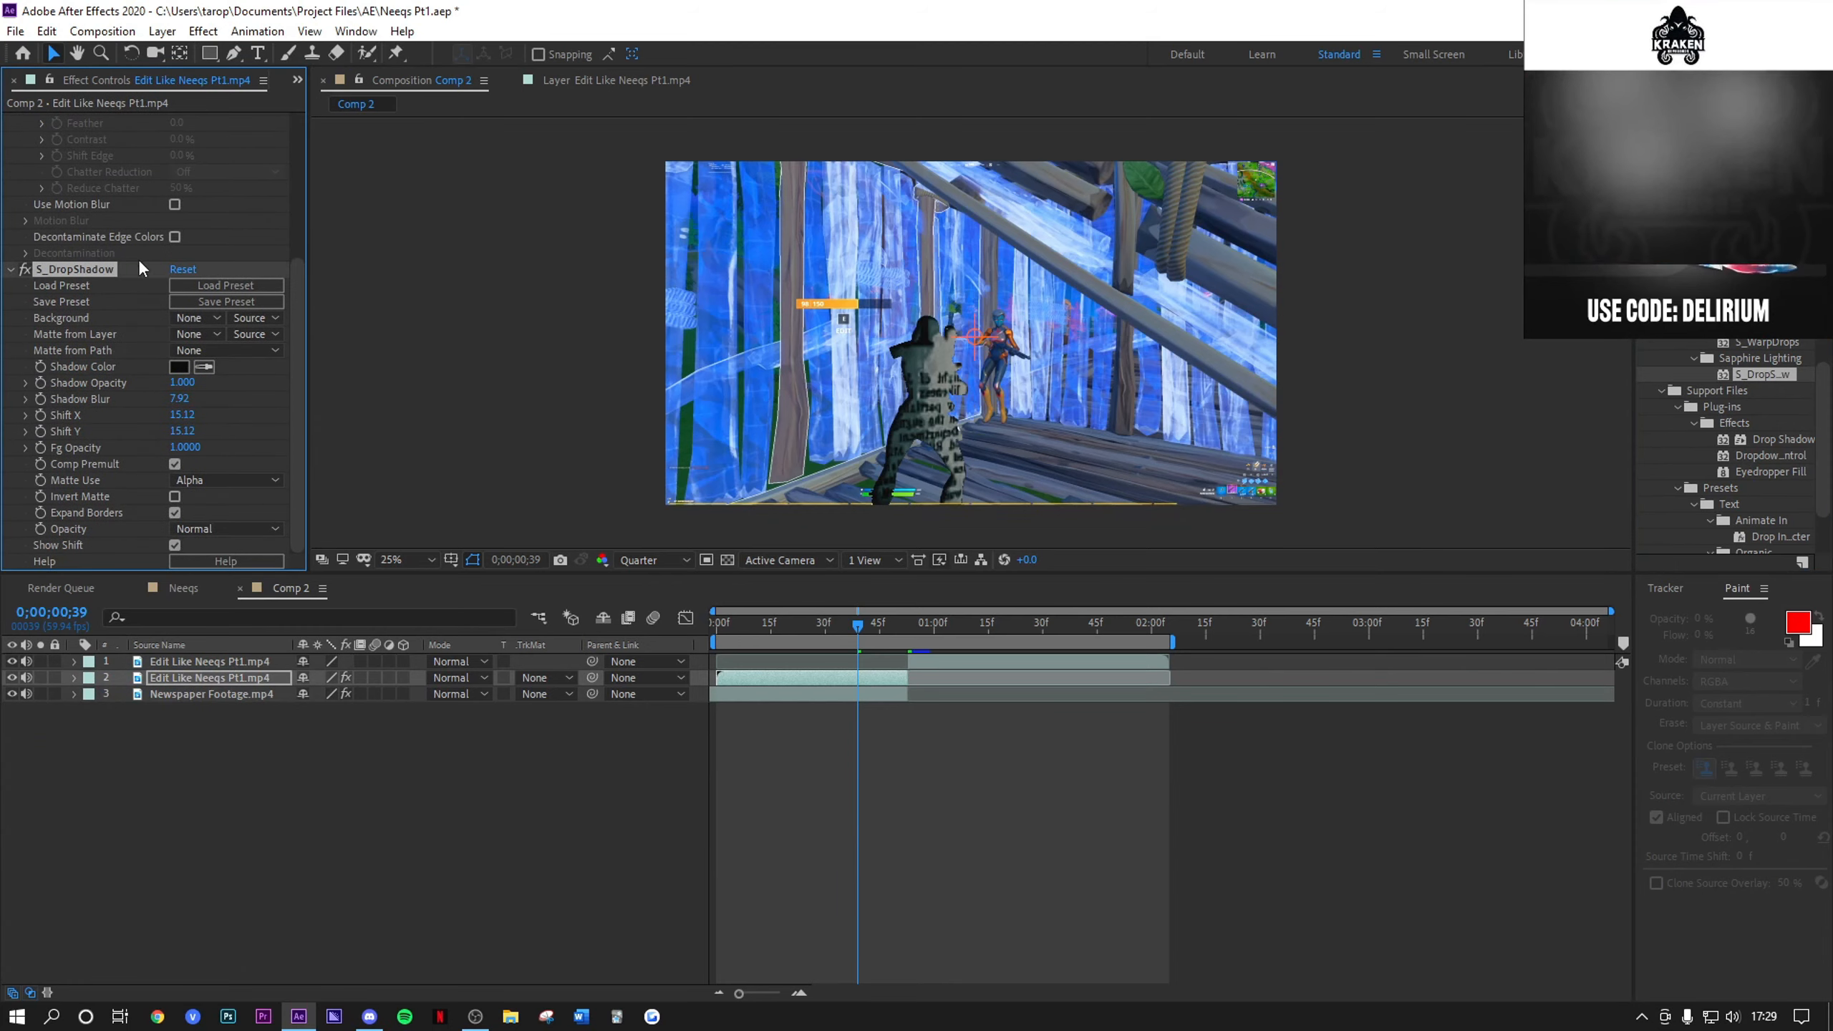
Step: Set the drop shadow's Shift X and Shift Y to 0 and raise its Shadow Blur to about 56.92
{"action": "left_click_drag", "start_coordinate": [194, 423], "coordinate": [133, 433]}
{"action": "left_click", "coordinate": [193, 414]}
{"action": "type", "text": "0"}
{"action": "key", "text": "Return"}
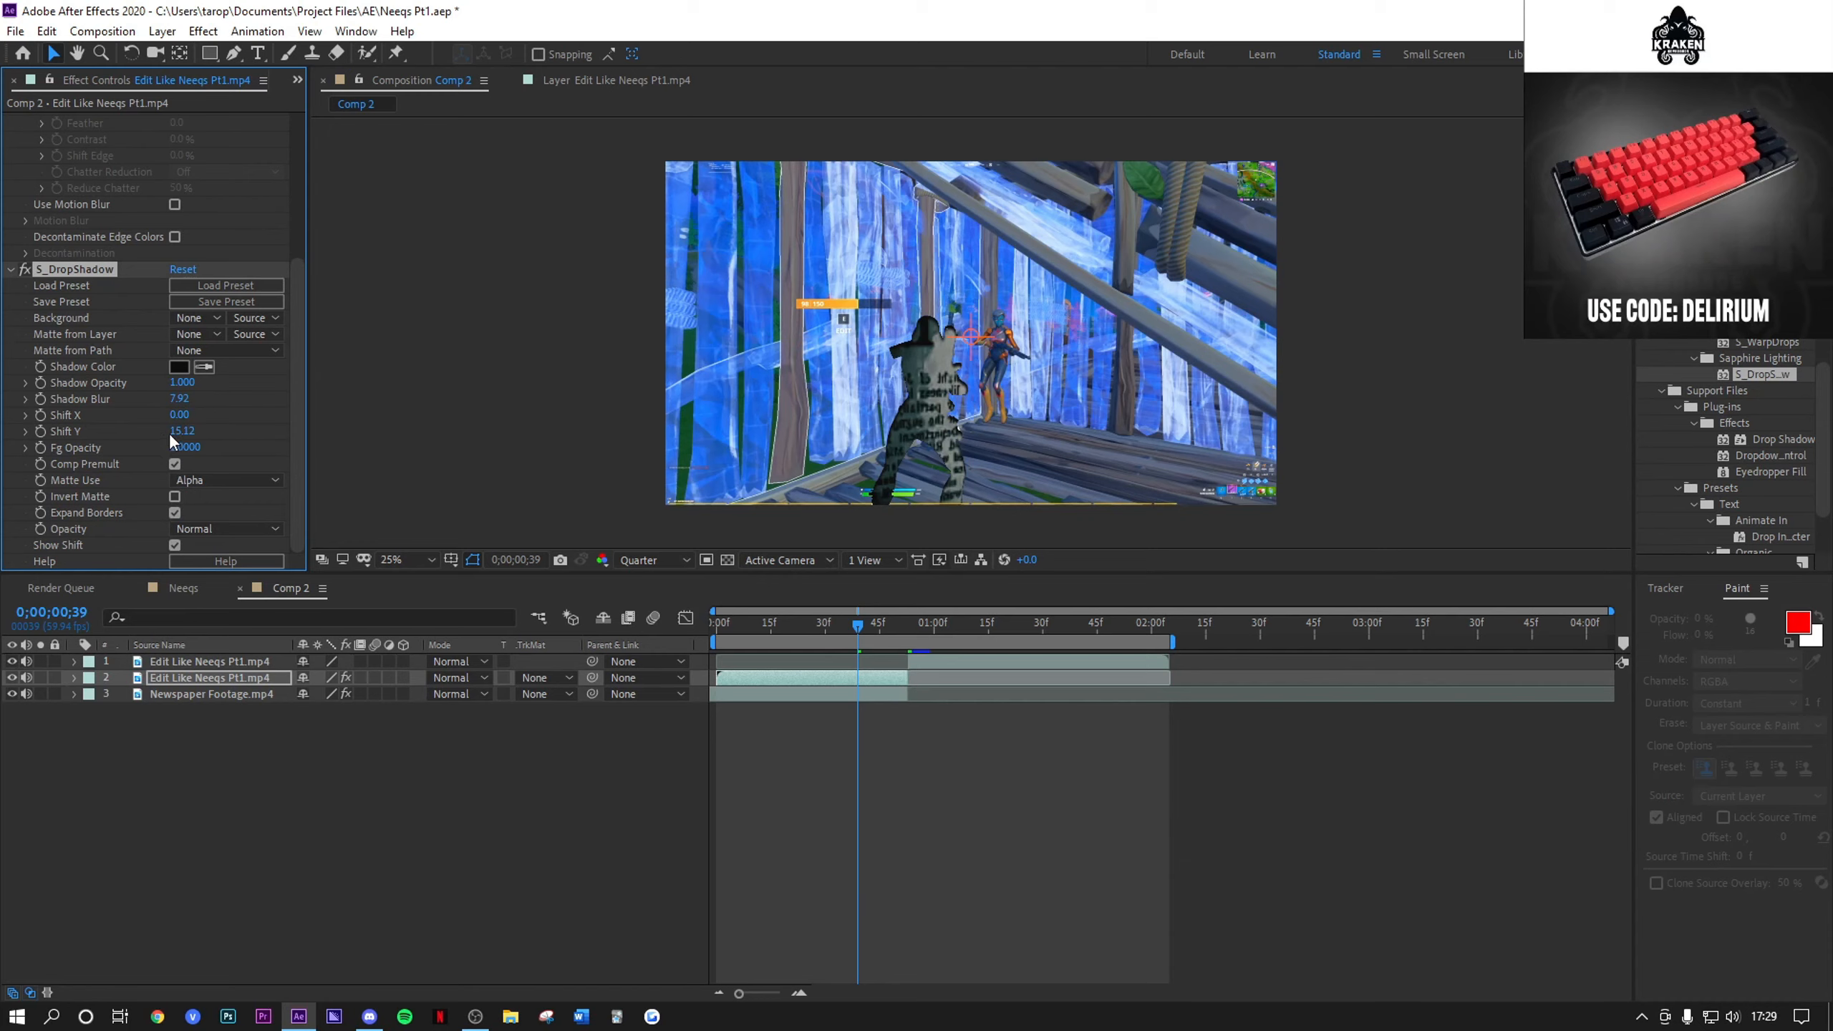
{"action": "type", "text": "0"}
{"action": "key", "text": "Return"}
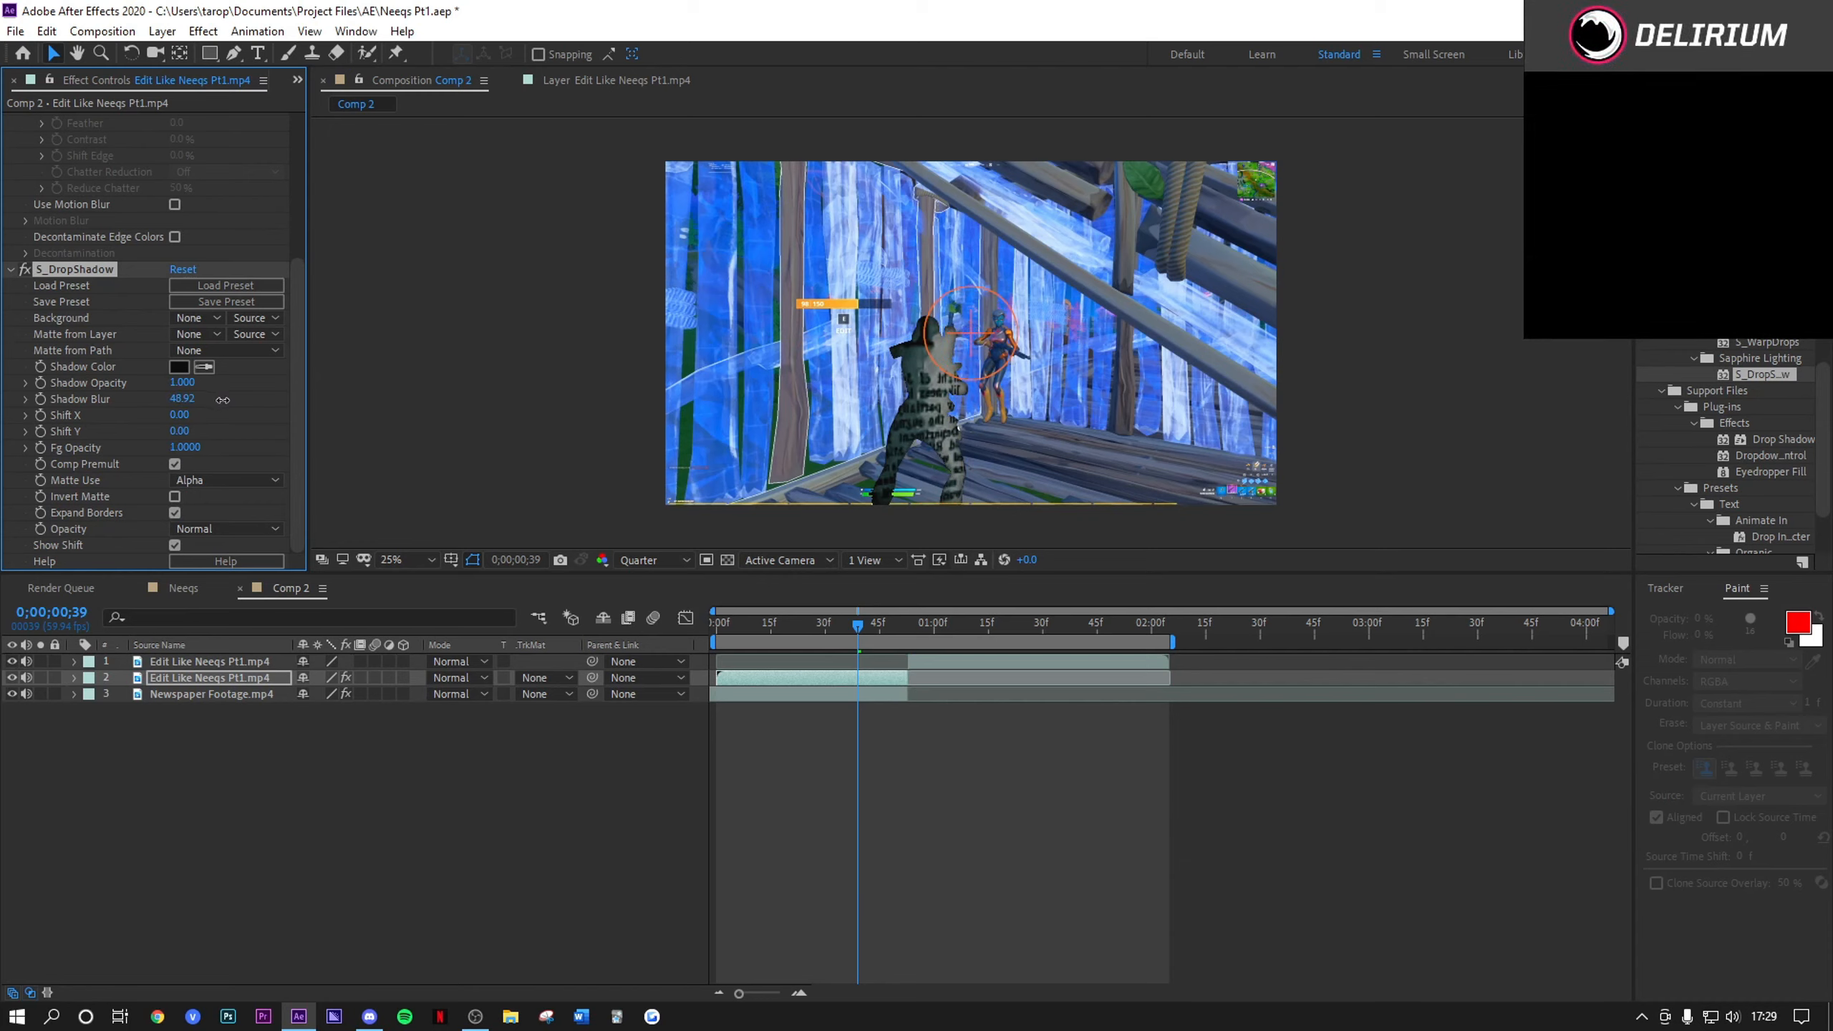
{"action": "left_click_drag", "start_coordinate": [235, 403], "coordinate": [233, 403]}
Step: Review the newspaper cutout with its shadow between 0;00;00;20 and 0;00;00;32 and inspect the cutout layer's properties
{"action": "left_click_drag", "start_coordinate": [860, 625], "coordinate": [789, 690]}
{"action": "left_click", "coordinate": [74, 677]}
{"action": "left_click", "coordinate": [91, 695]}
{"action": "left_click", "coordinate": [90, 695]}
{"action": "left_click", "coordinate": [74, 678]}
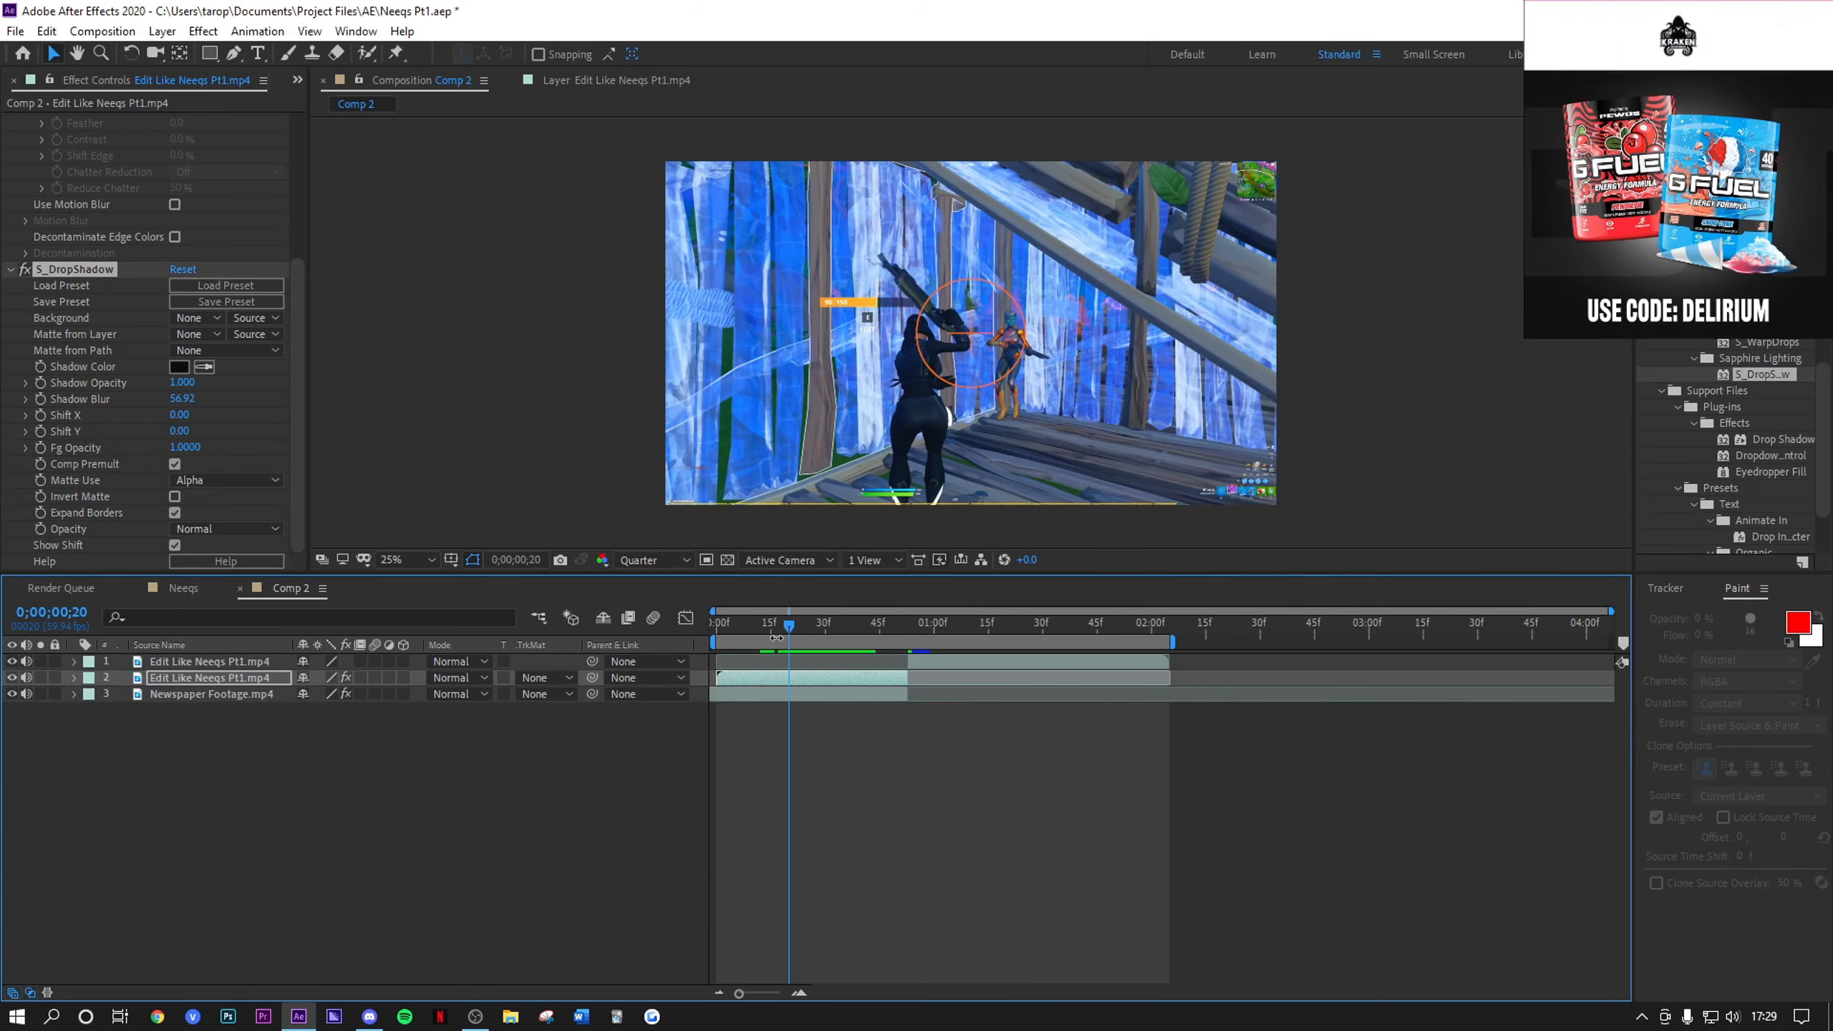
{"action": "left_click_drag", "start_coordinate": [790, 628], "coordinate": [832, 641]}
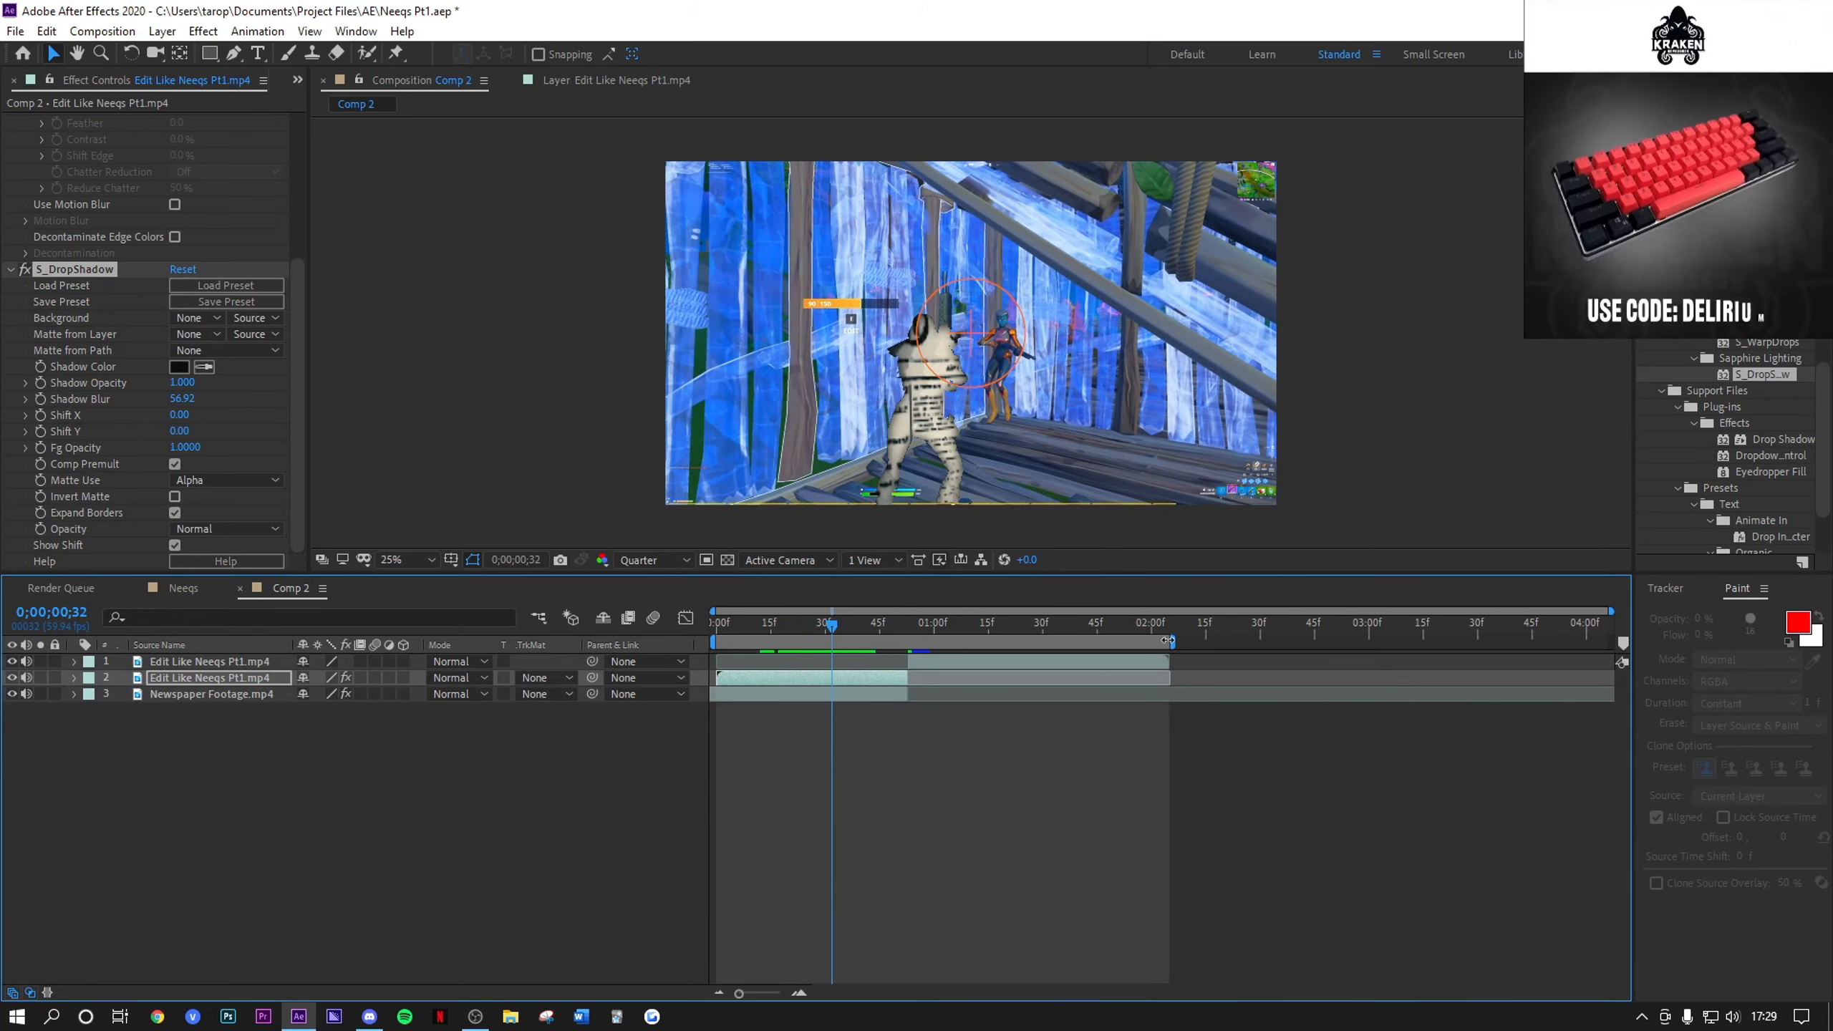
Step: Add Comp 2 to the render queue and change the video channels in its AVI output module settings
{"action": "left_click", "coordinate": [13, 31]}
{"action": "mouse_move", "coordinate": [253, 340]}
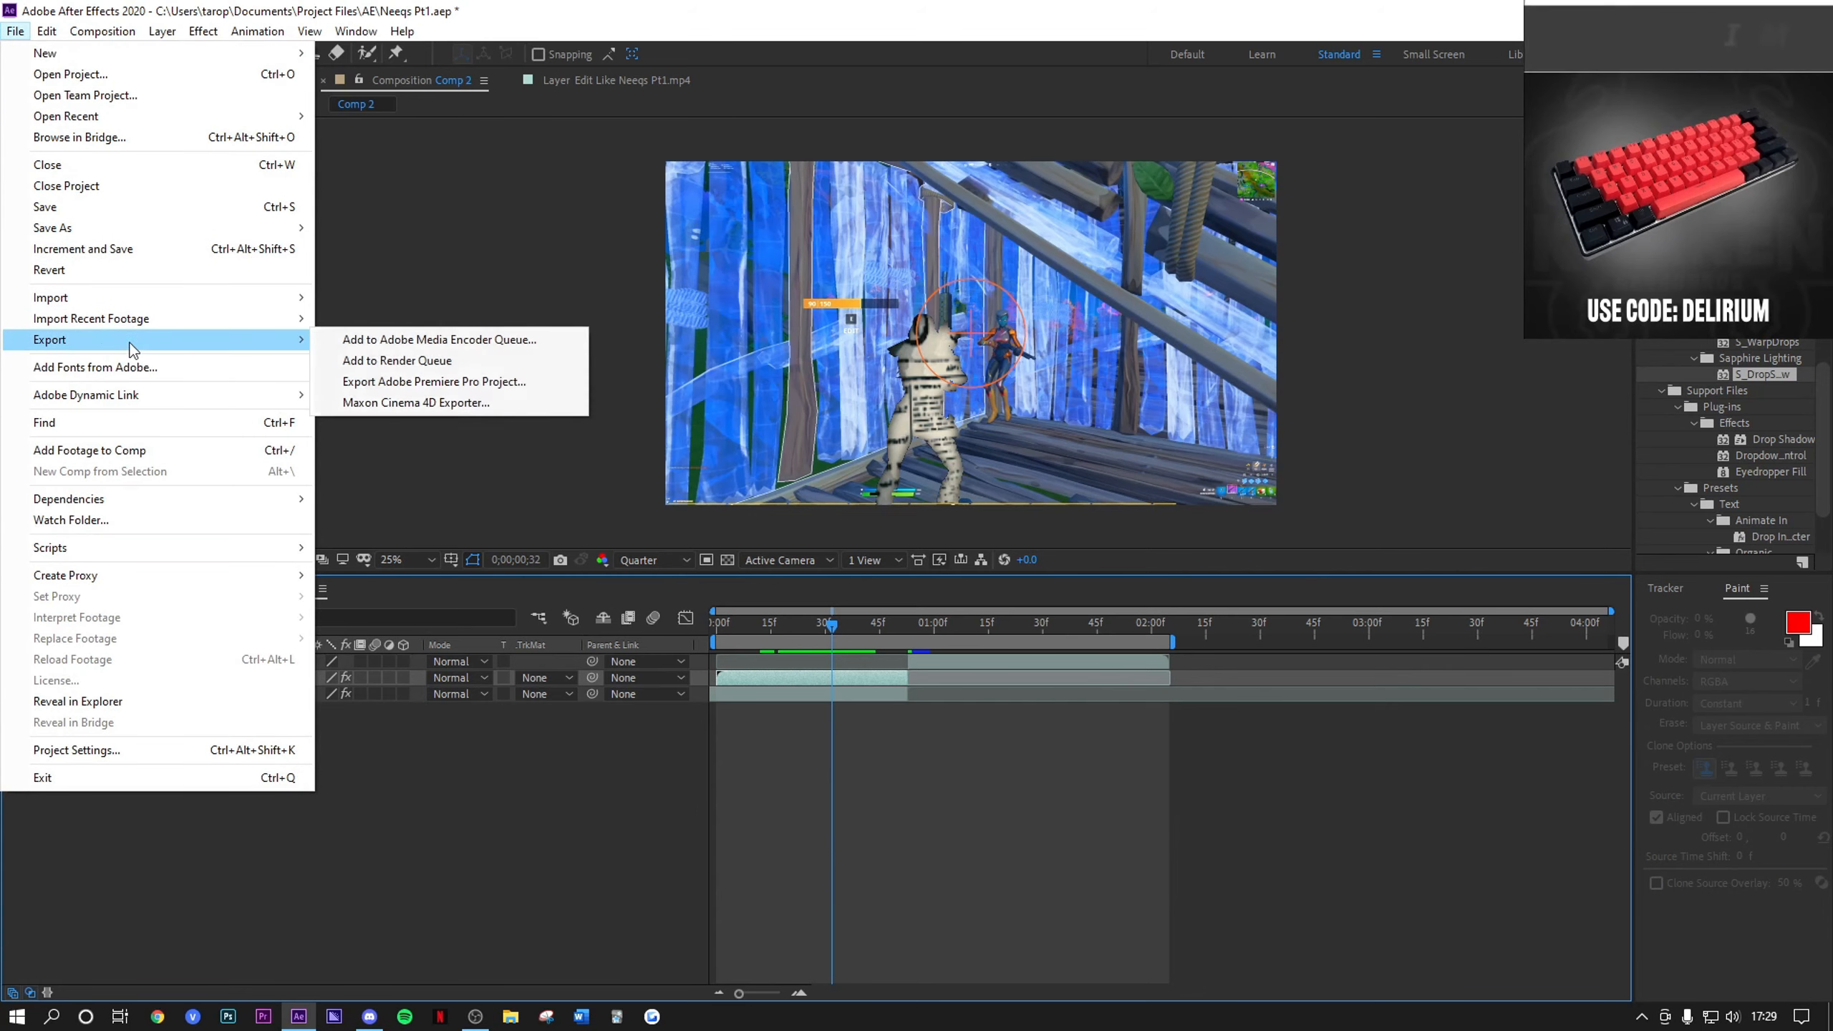
{"action": "left_click", "coordinate": [361, 358]}
{"action": "left_click", "coordinate": [165, 903]}
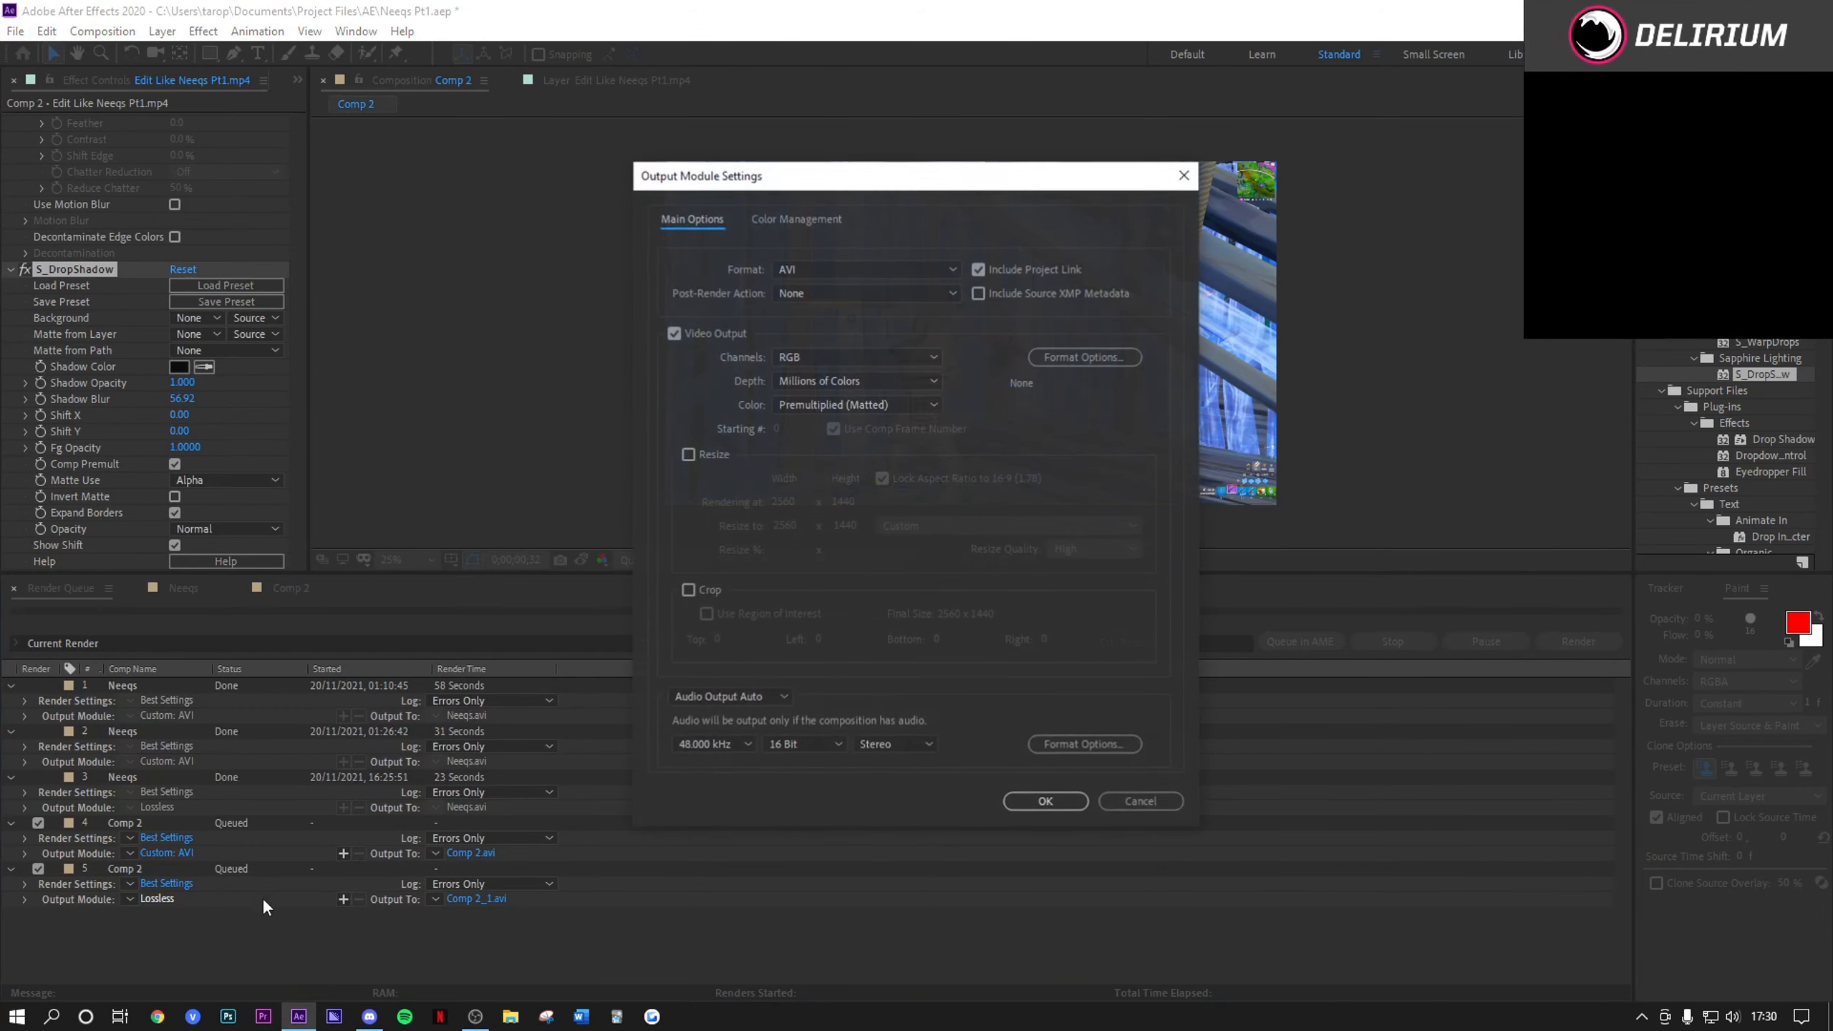
{"action": "left_click", "coordinate": [830, 361]}
{"action": "left_click", "coordinate": [831, 432]}
{"action": "left_click", "coordinate": [1046, 802]}
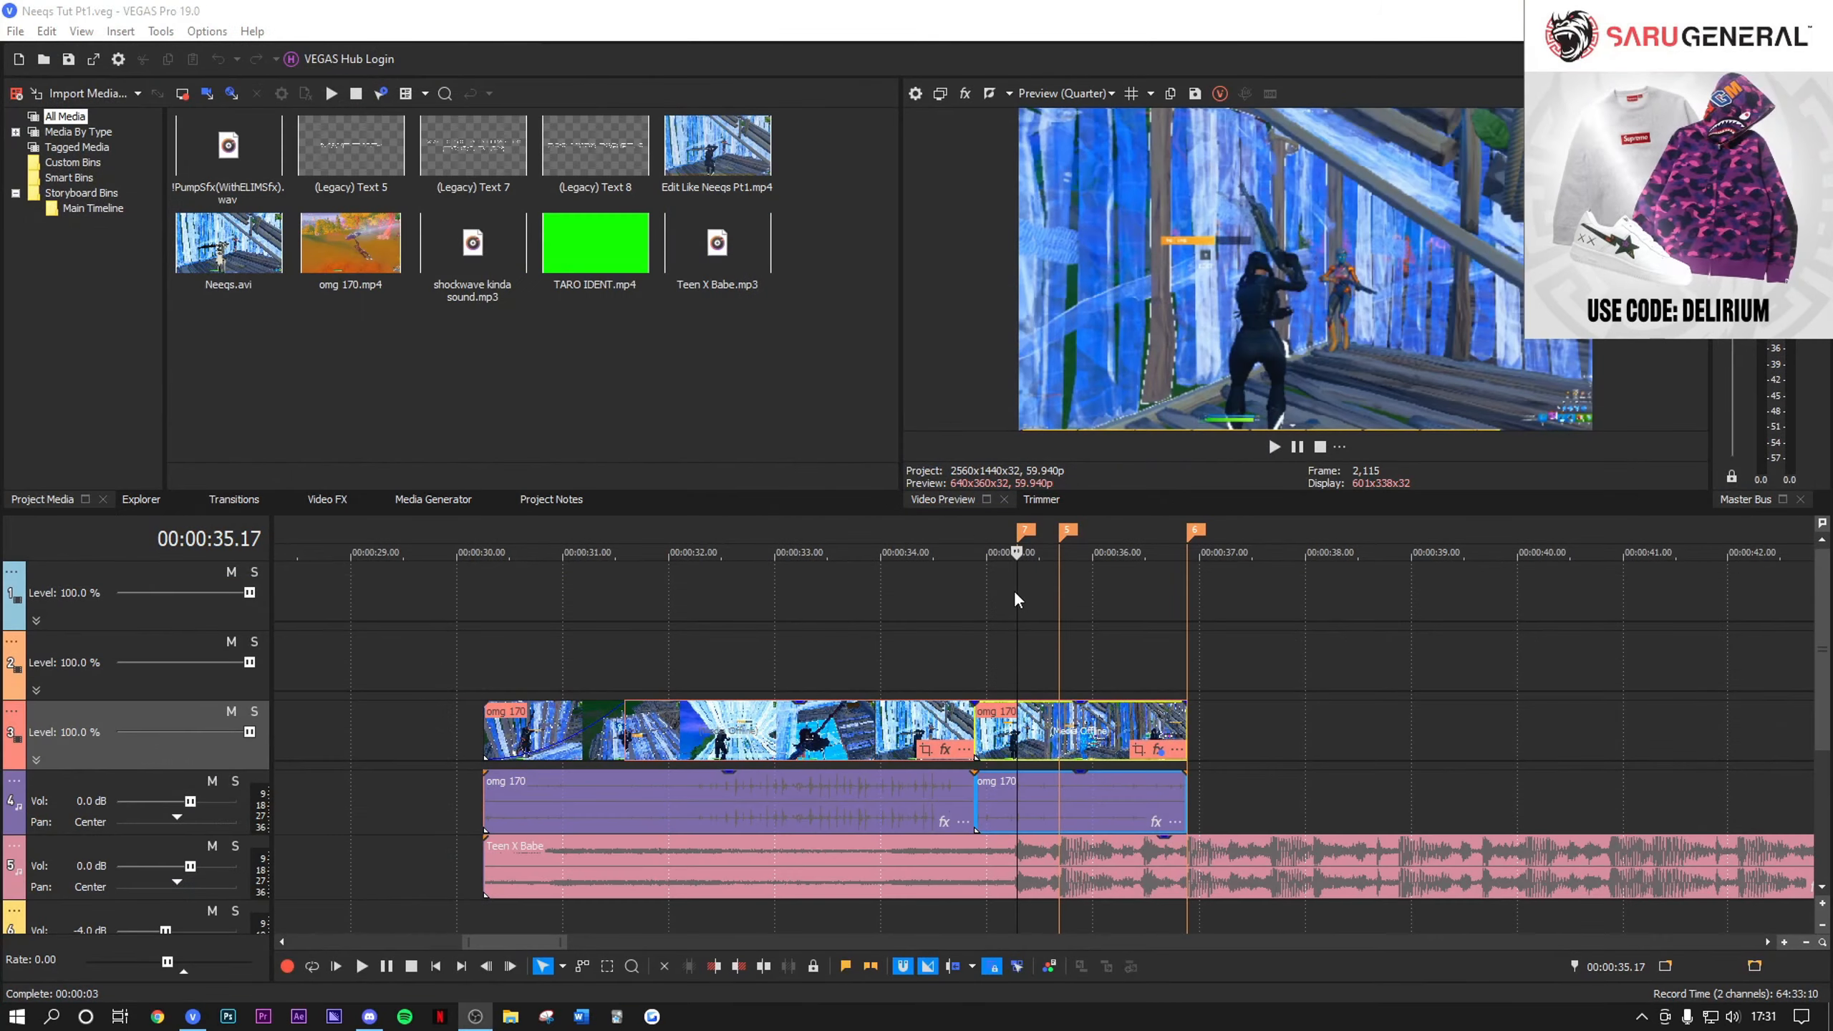
Step: Switch to VEGAS Pro and set the project frame rate to 24.000 fps
{"action": "left_click", "coordinate": [915, 93]}
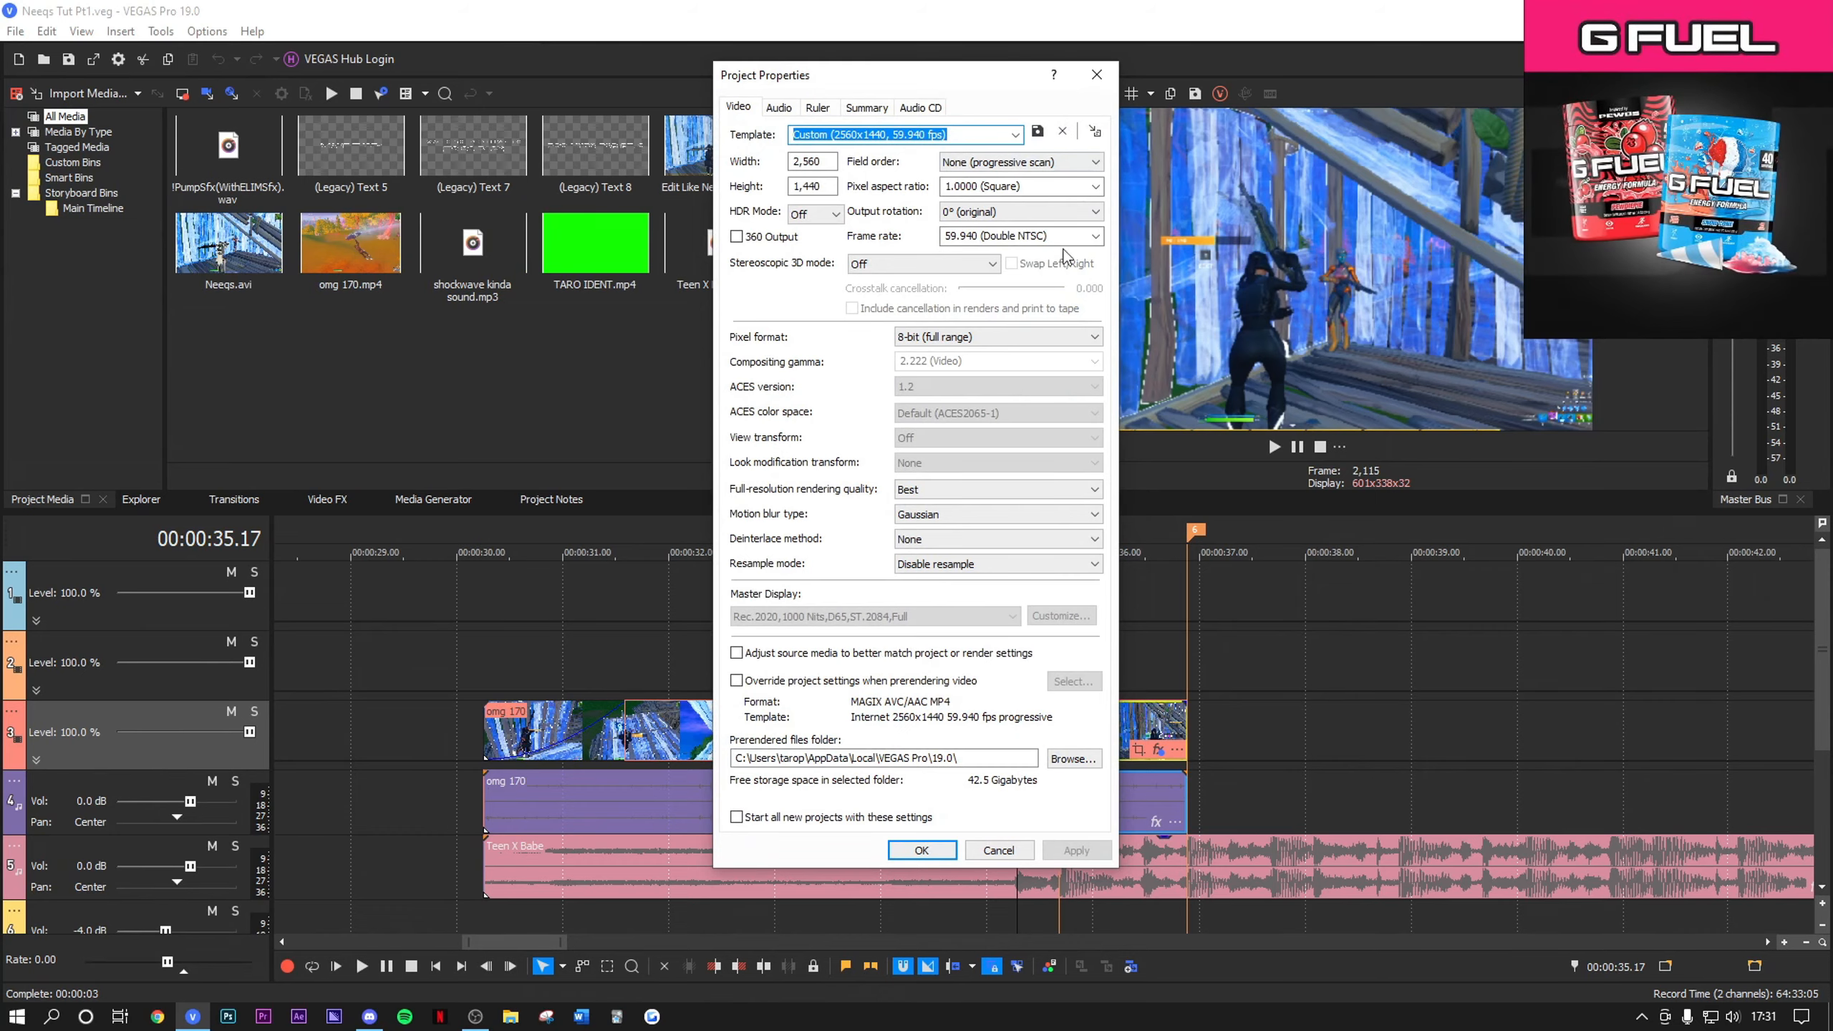
{"action": "left_click", "coordinate": [1055, 237]}
{"action": "left_click", "coordinate": [983, 326]}
{"action": "left_click", "coordinate": [1074, 851]}
{"action": "left_click", "coordinate": [938, 854]}
Step: Replace the second omg 170 clip with Edit Like Neeqs Pt1.mp4, starting where the first omg 170 clip ends
{"action": "scroll", "coordinate": [1081, 794], "scroll_direction": "up", "scroll_amount": 3}
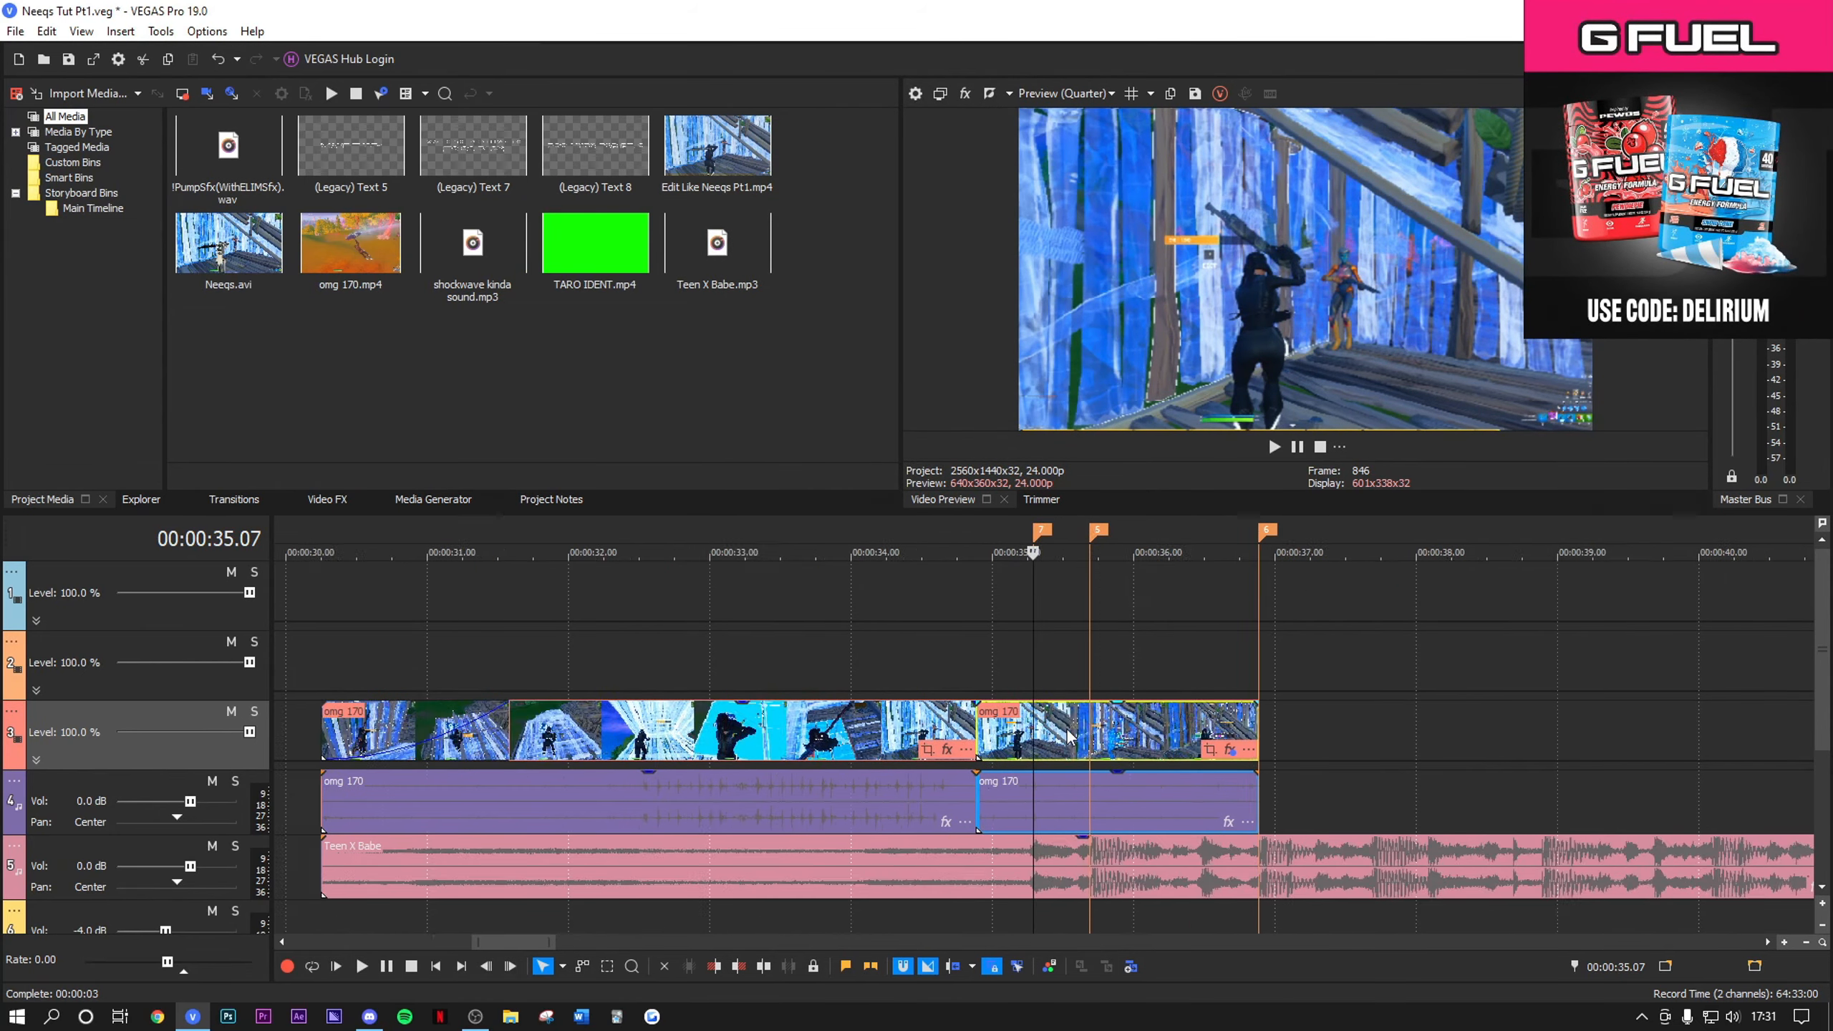
{"action": "left_click", "coordinate": [1007, 735]}
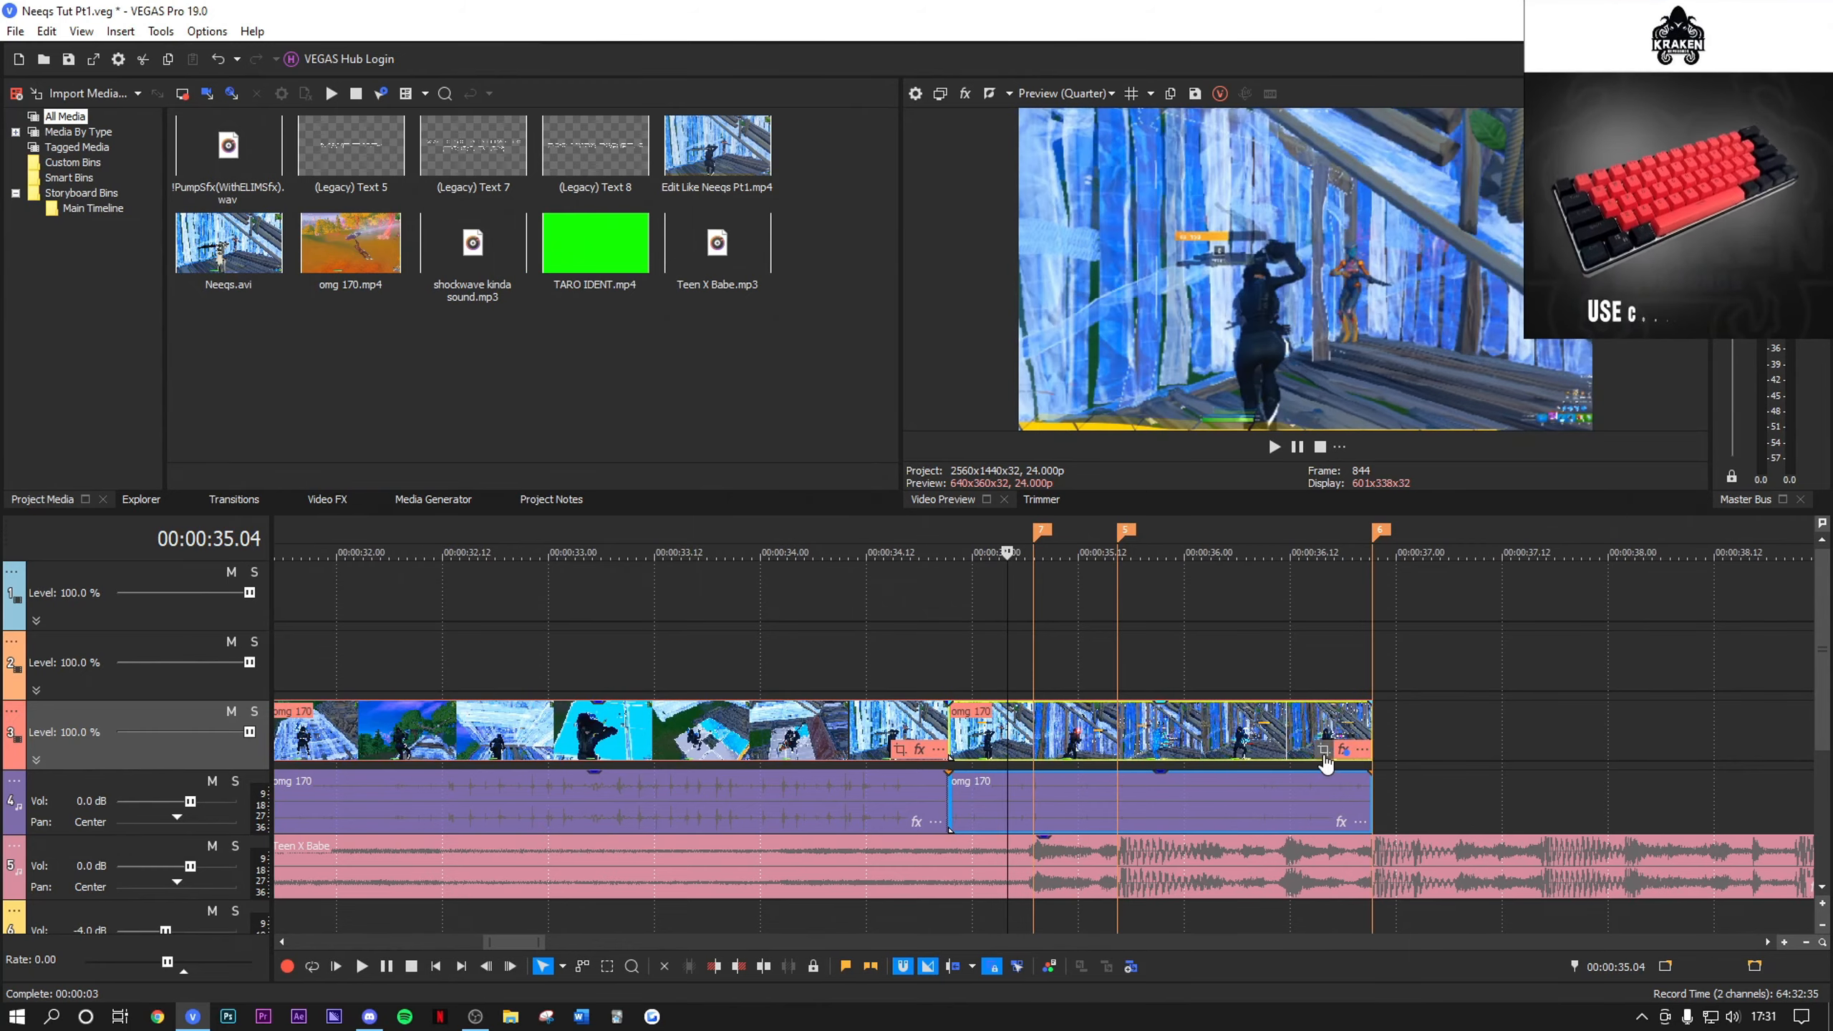
{"action": "left_click", "coordinate": [1343, 749]}
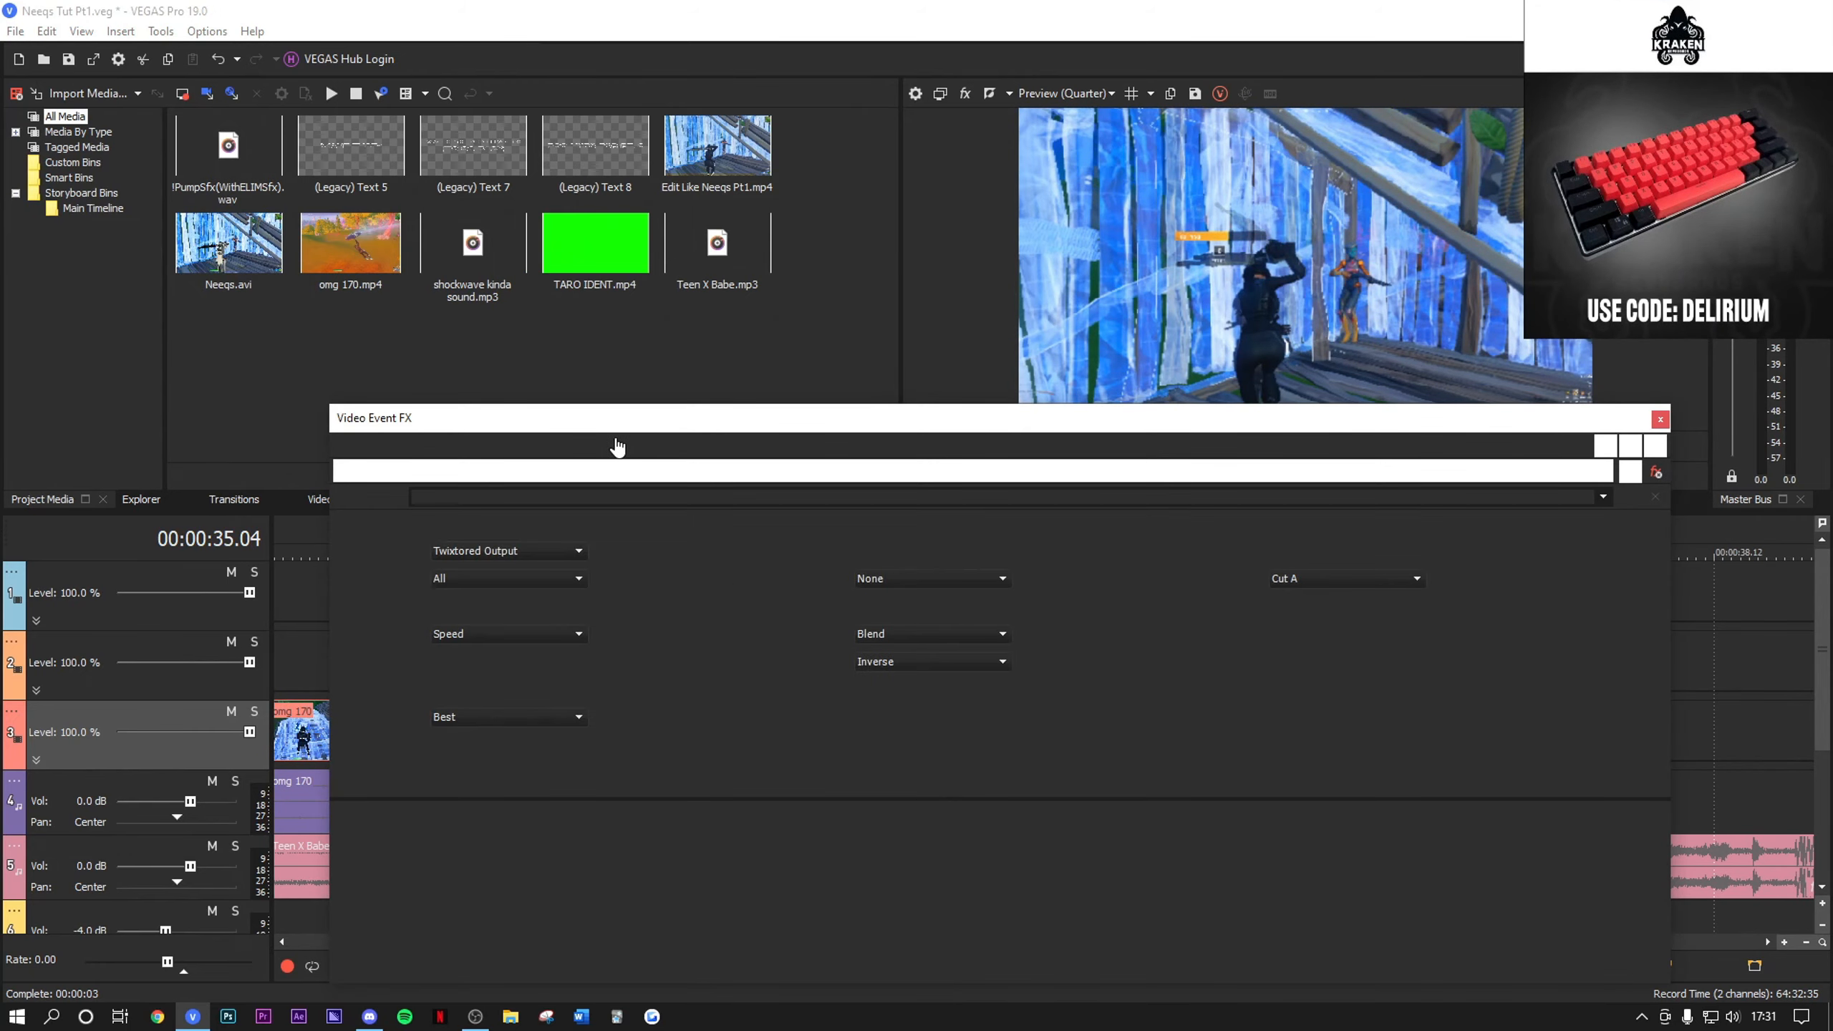
{"action": "left_click", "coordinate": [1661, 420]}
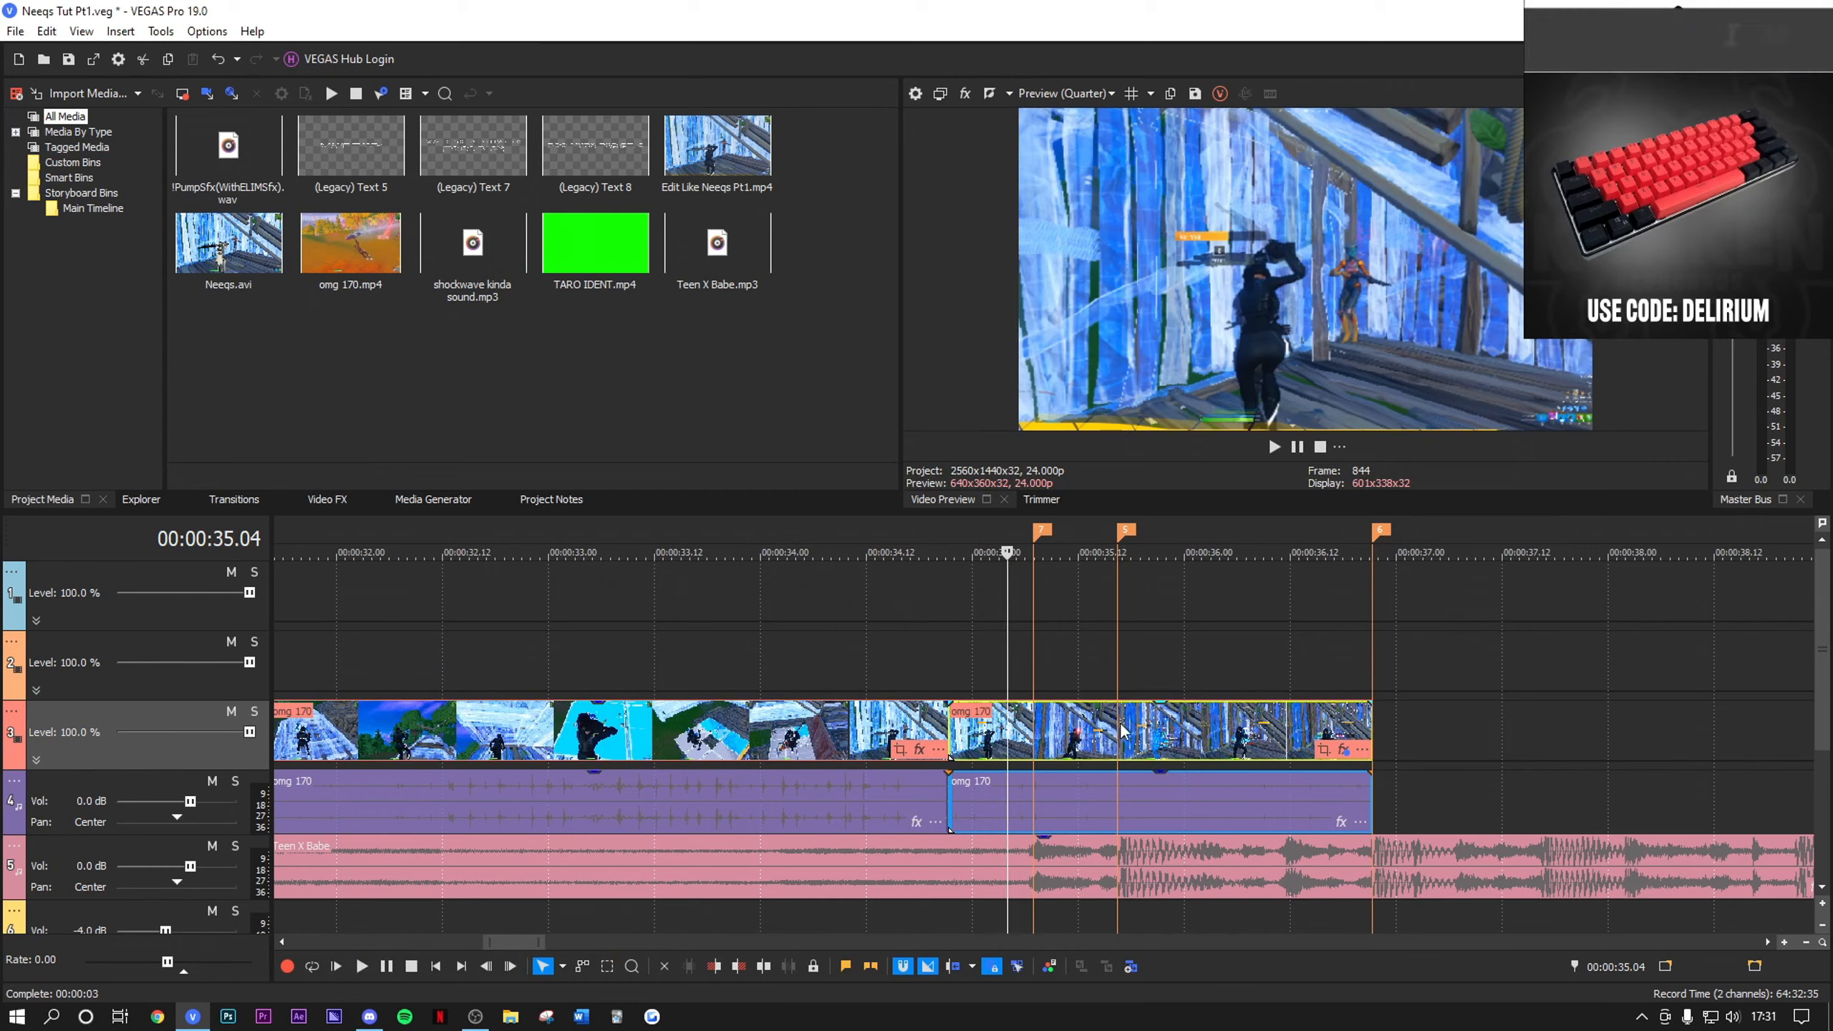
{"action": "key", "text": "Delete"}
{"action": "left_click", "coordinate": [711, 187]}
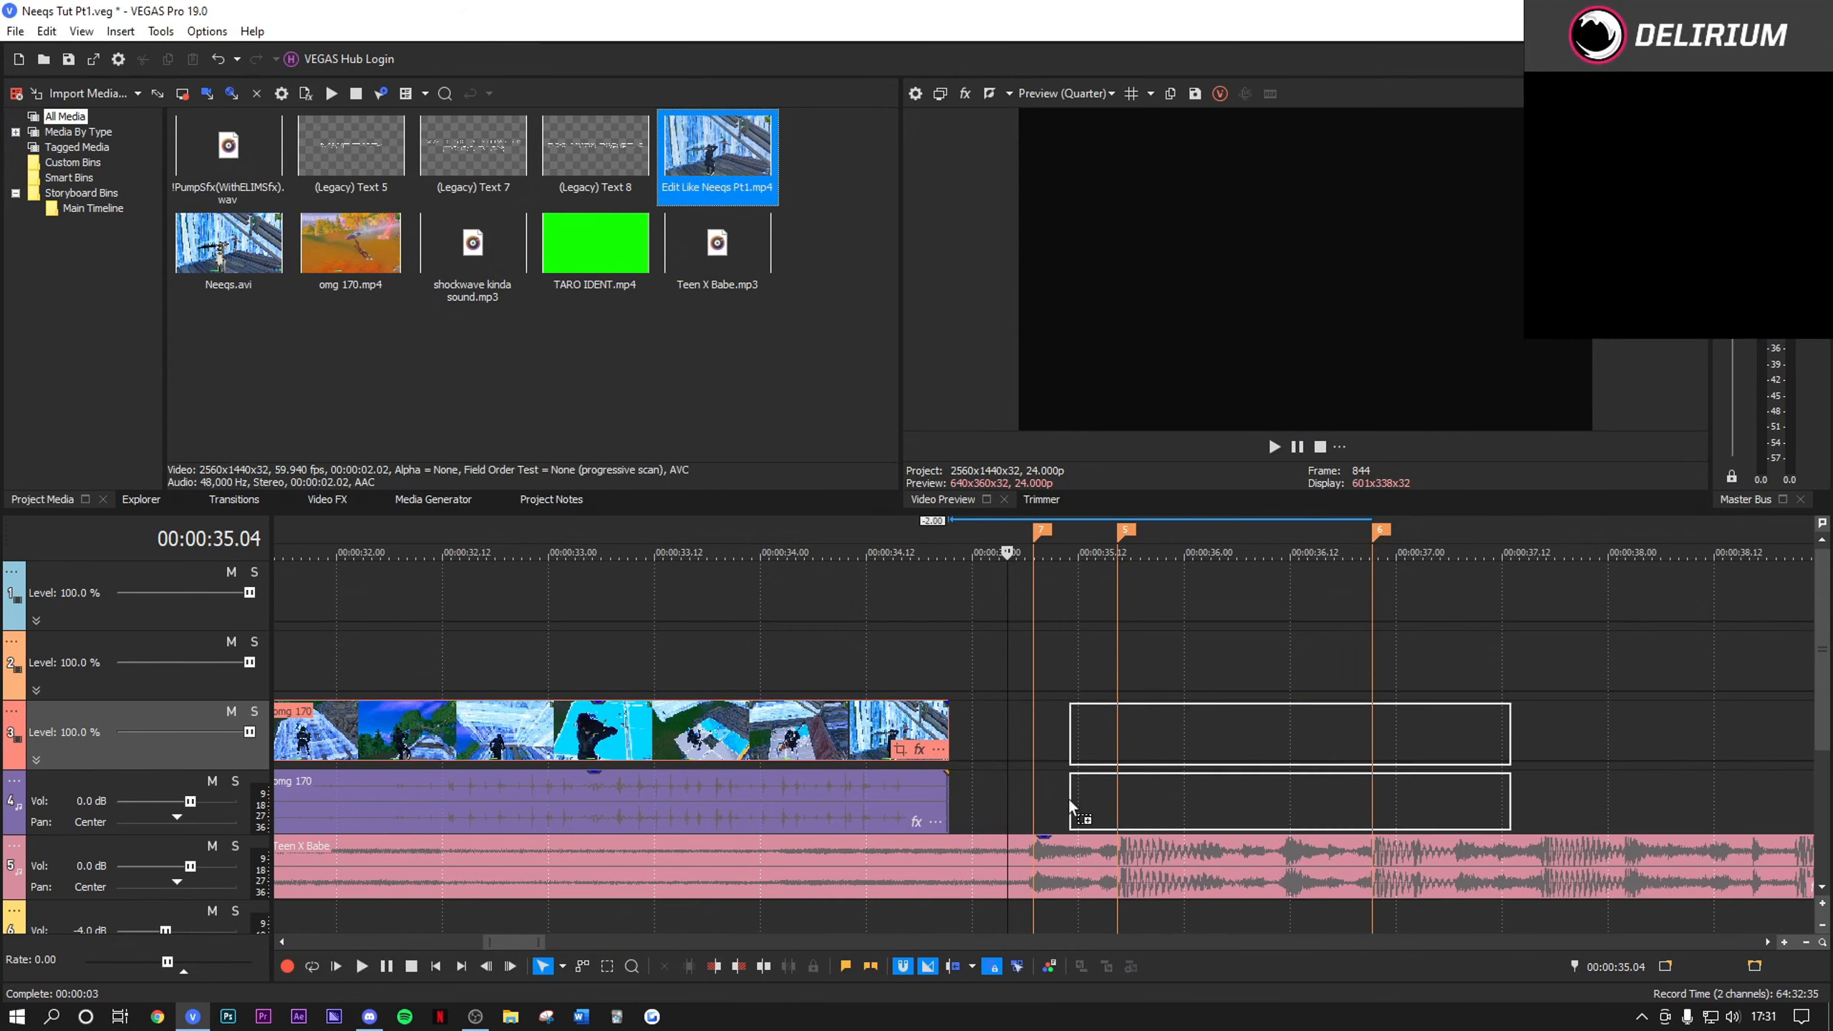
{"action": "left_click_drag", "start_coordinate": [961, 785], "coordinate": [958, 784]}
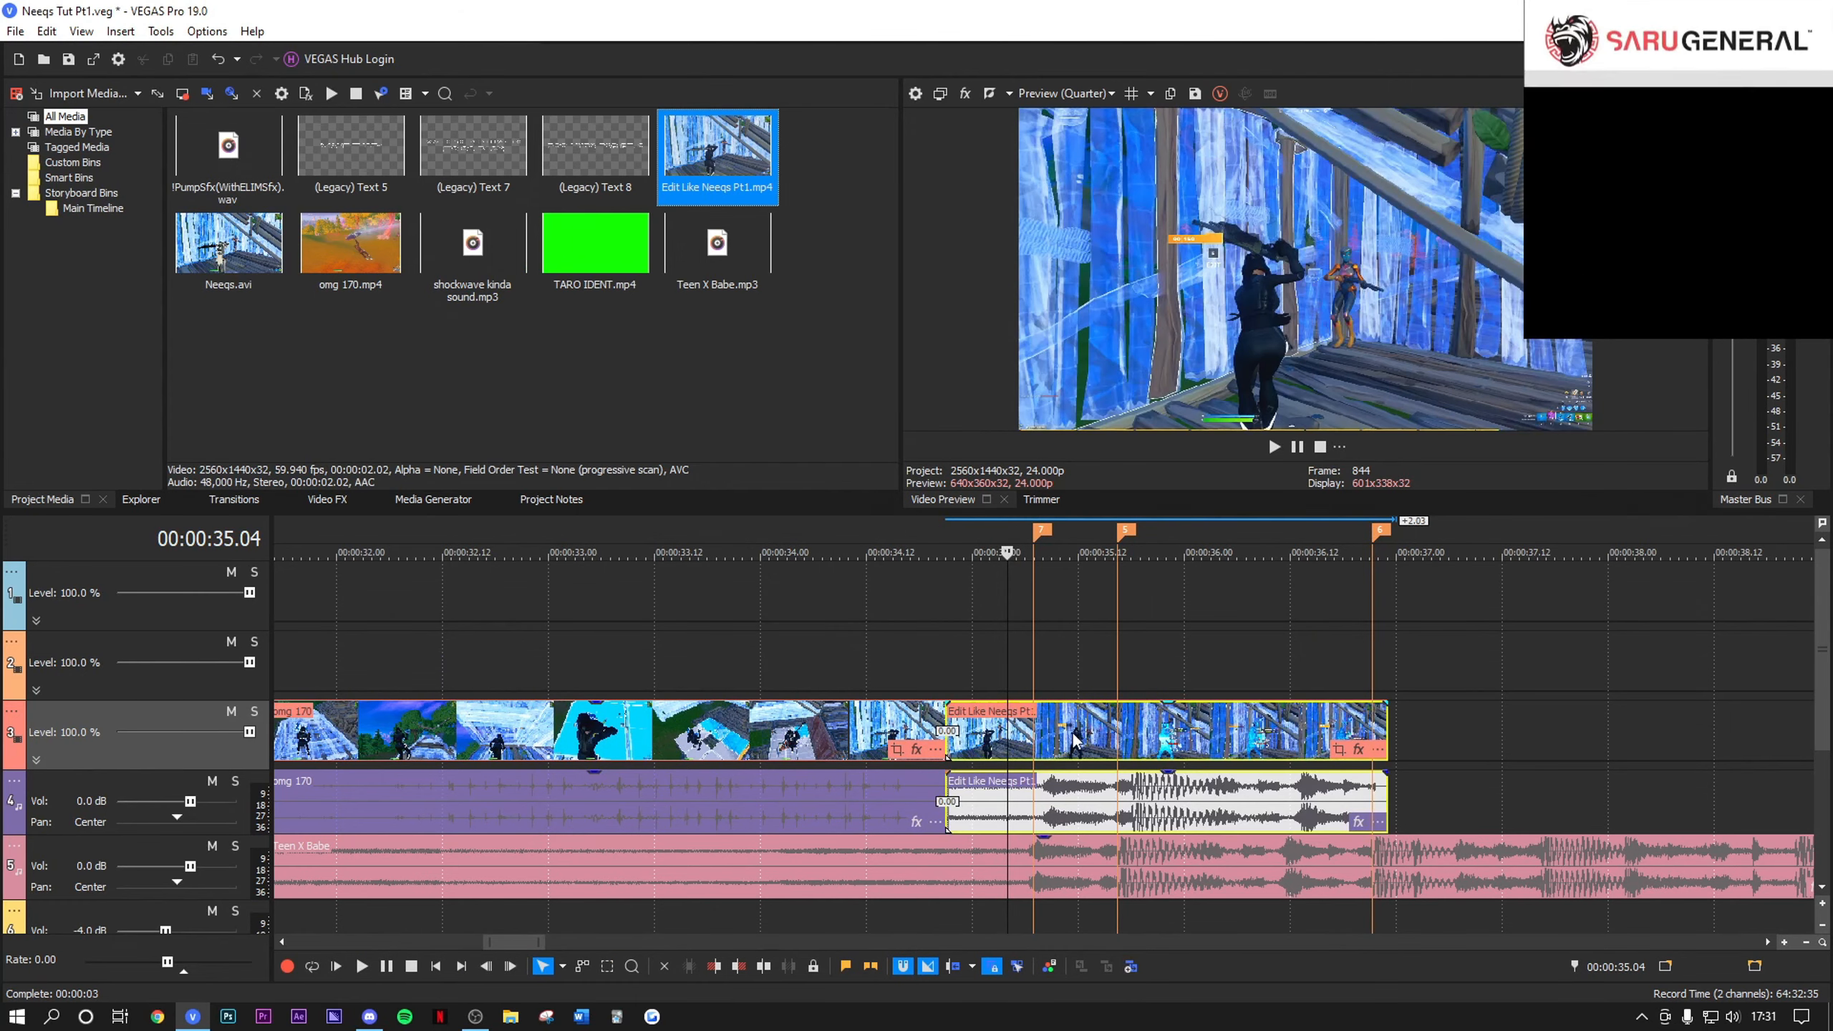
Step: Align the Teen X Babe beat with the shot landing at 00:00:35.19 and move the two beat markers to 00:00:35.10 and 00:00:35.19
{"action": "left_click", "coordinate": [1116, 744]}
{"action": "scroll", "coordinate": [1127, 761], "scroll_direction": "up", "scroll_amount": 3}
{"action": "key", "text": "Right"}
{"action": "key", "text": "Right"}
{"action": "key", "text": "Right"}
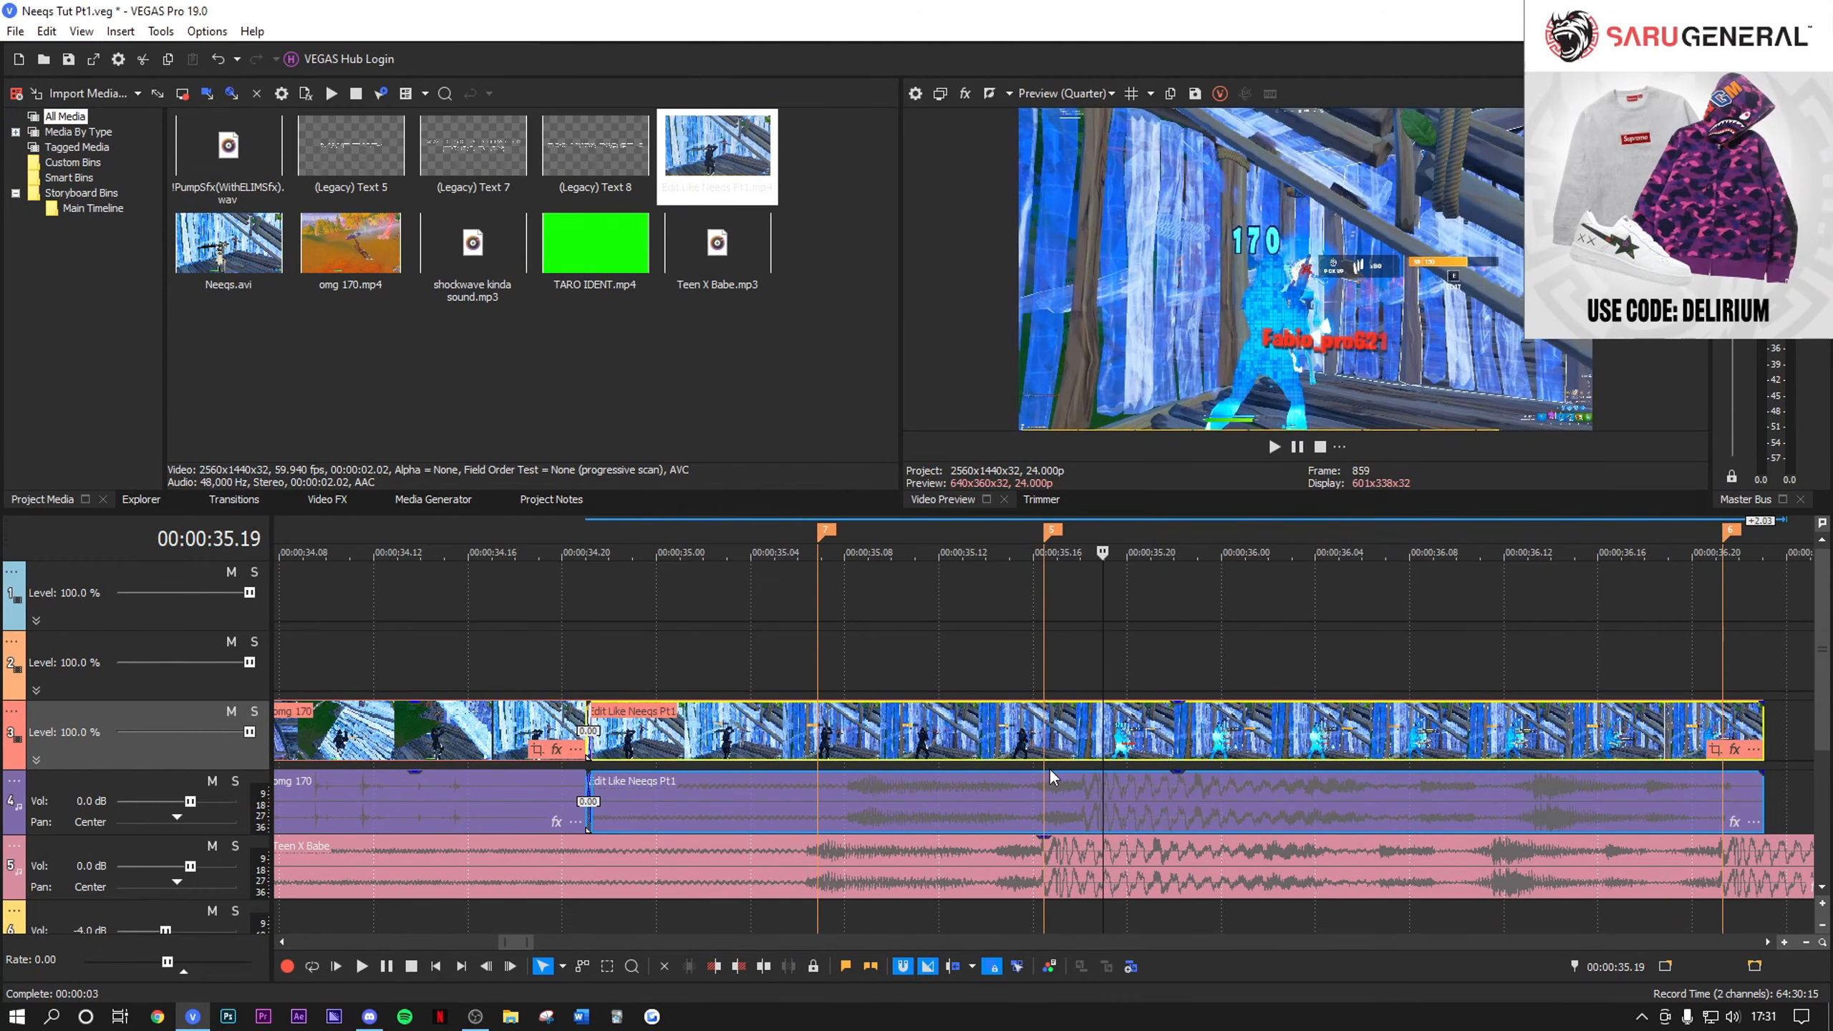
{"action": "scroll", "coordinate": [1055, 787], "scroll_direction": "down", "scroll_amount": 3}
{"action": "key", "text": "Left"}
{"action": "key", "text": "Left"}
{"action": "key", "text": "Left"}
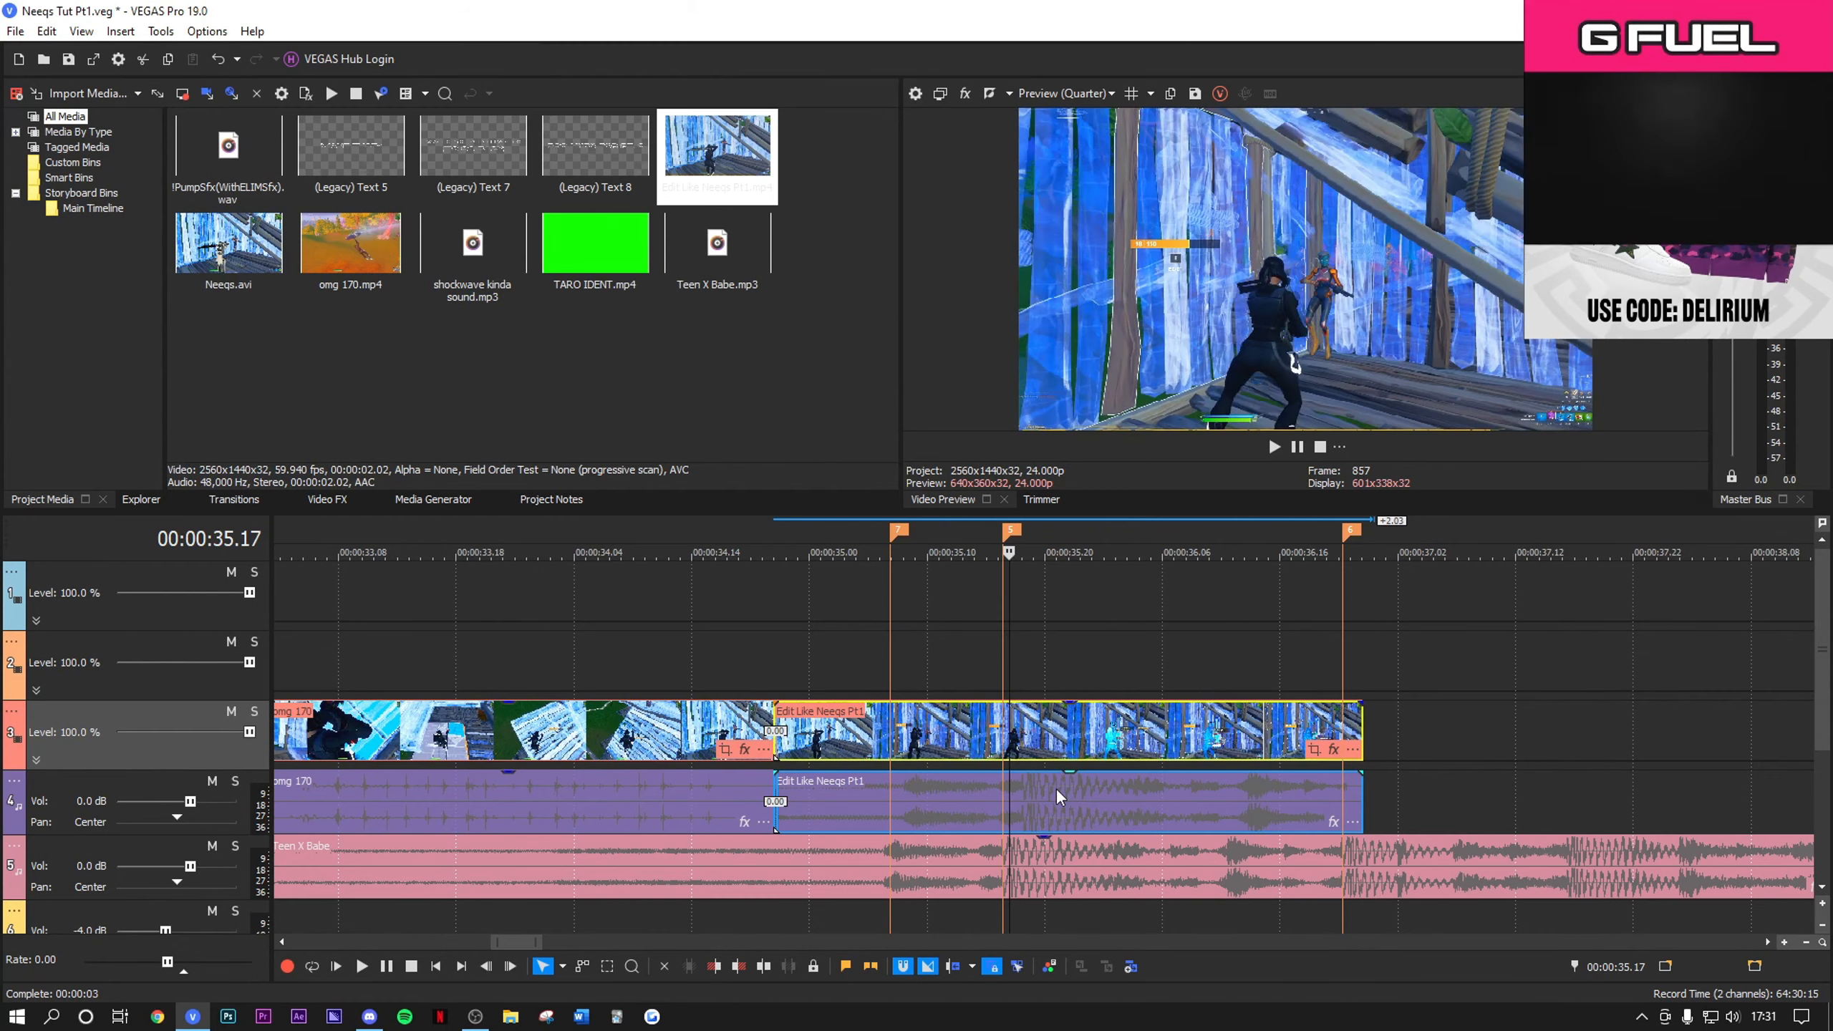
{"action": "scroll", "coordinate": [1059, 789], "scroll_direction": "up", "scroll_amount": 3}
{"action": "key", "text": "Right"}
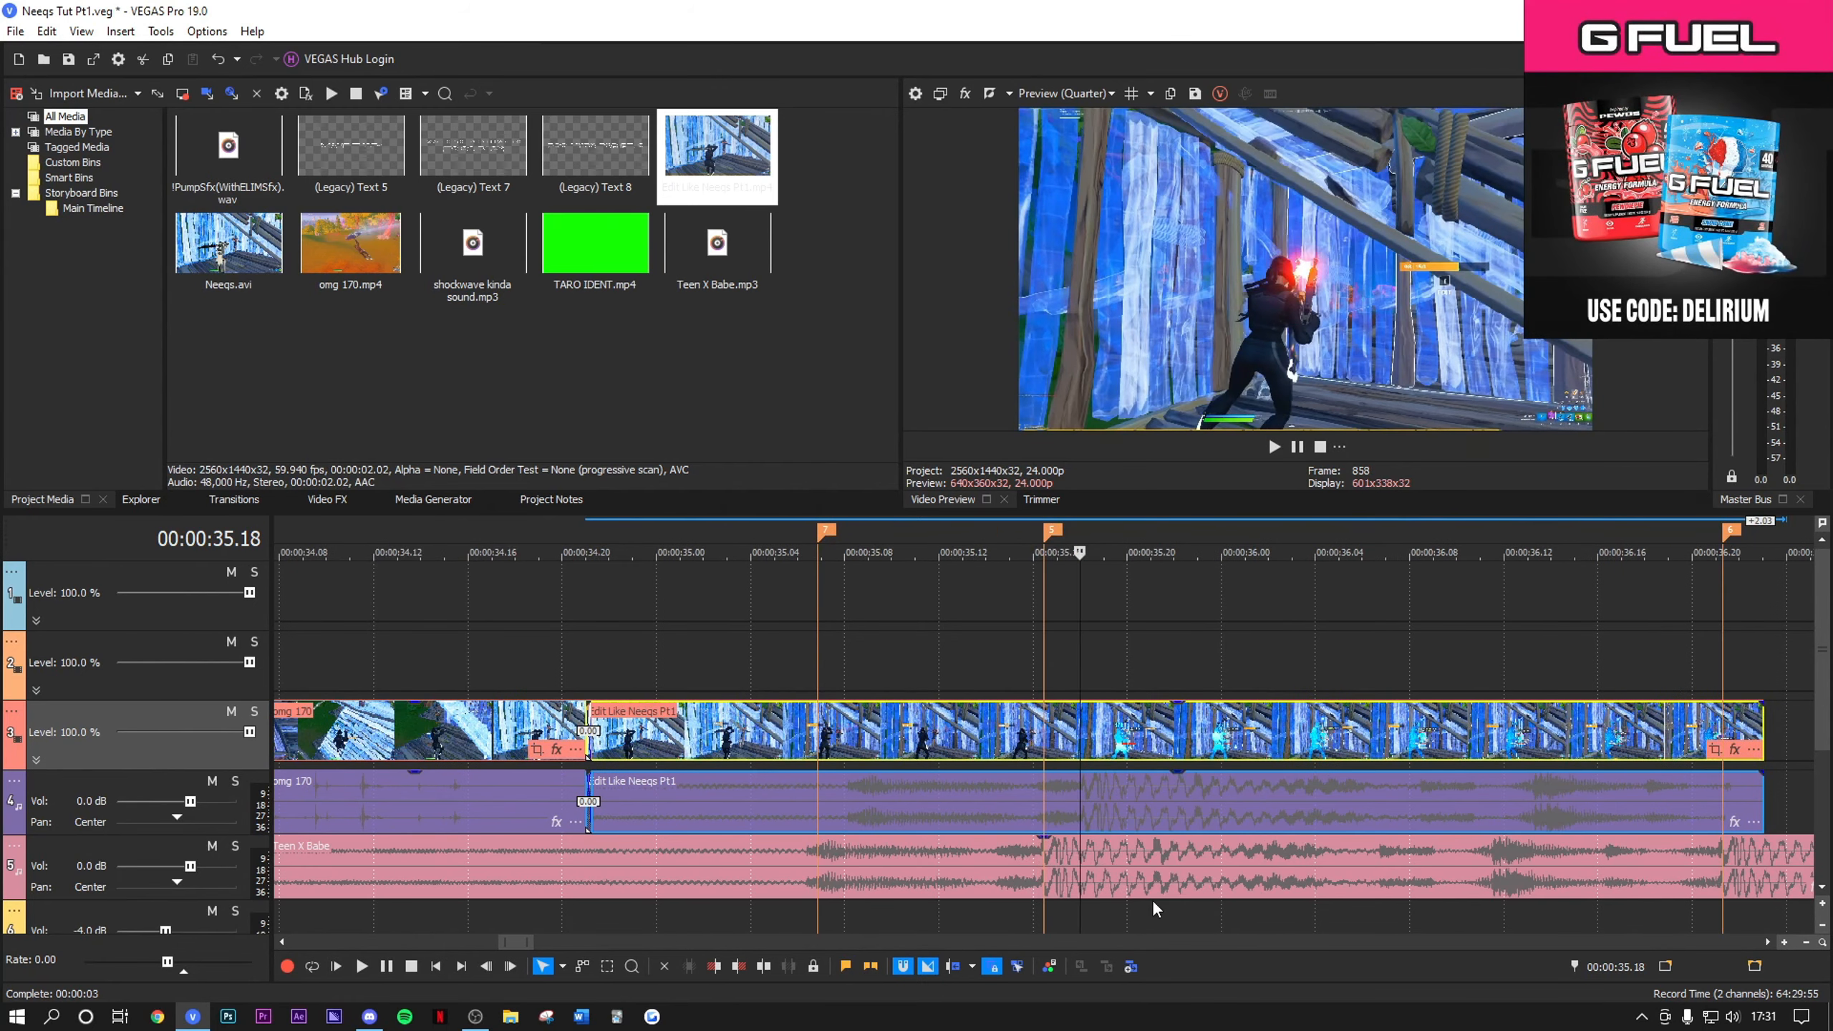
{"action": "key", "text": "Right"}
{"action": "key", "text": "Left"}
{"action": "key", "text": "Right"}
{"action": "left_click_drag", "start_coordinate": [1223, 860], "coordinate": [1283, 860]}
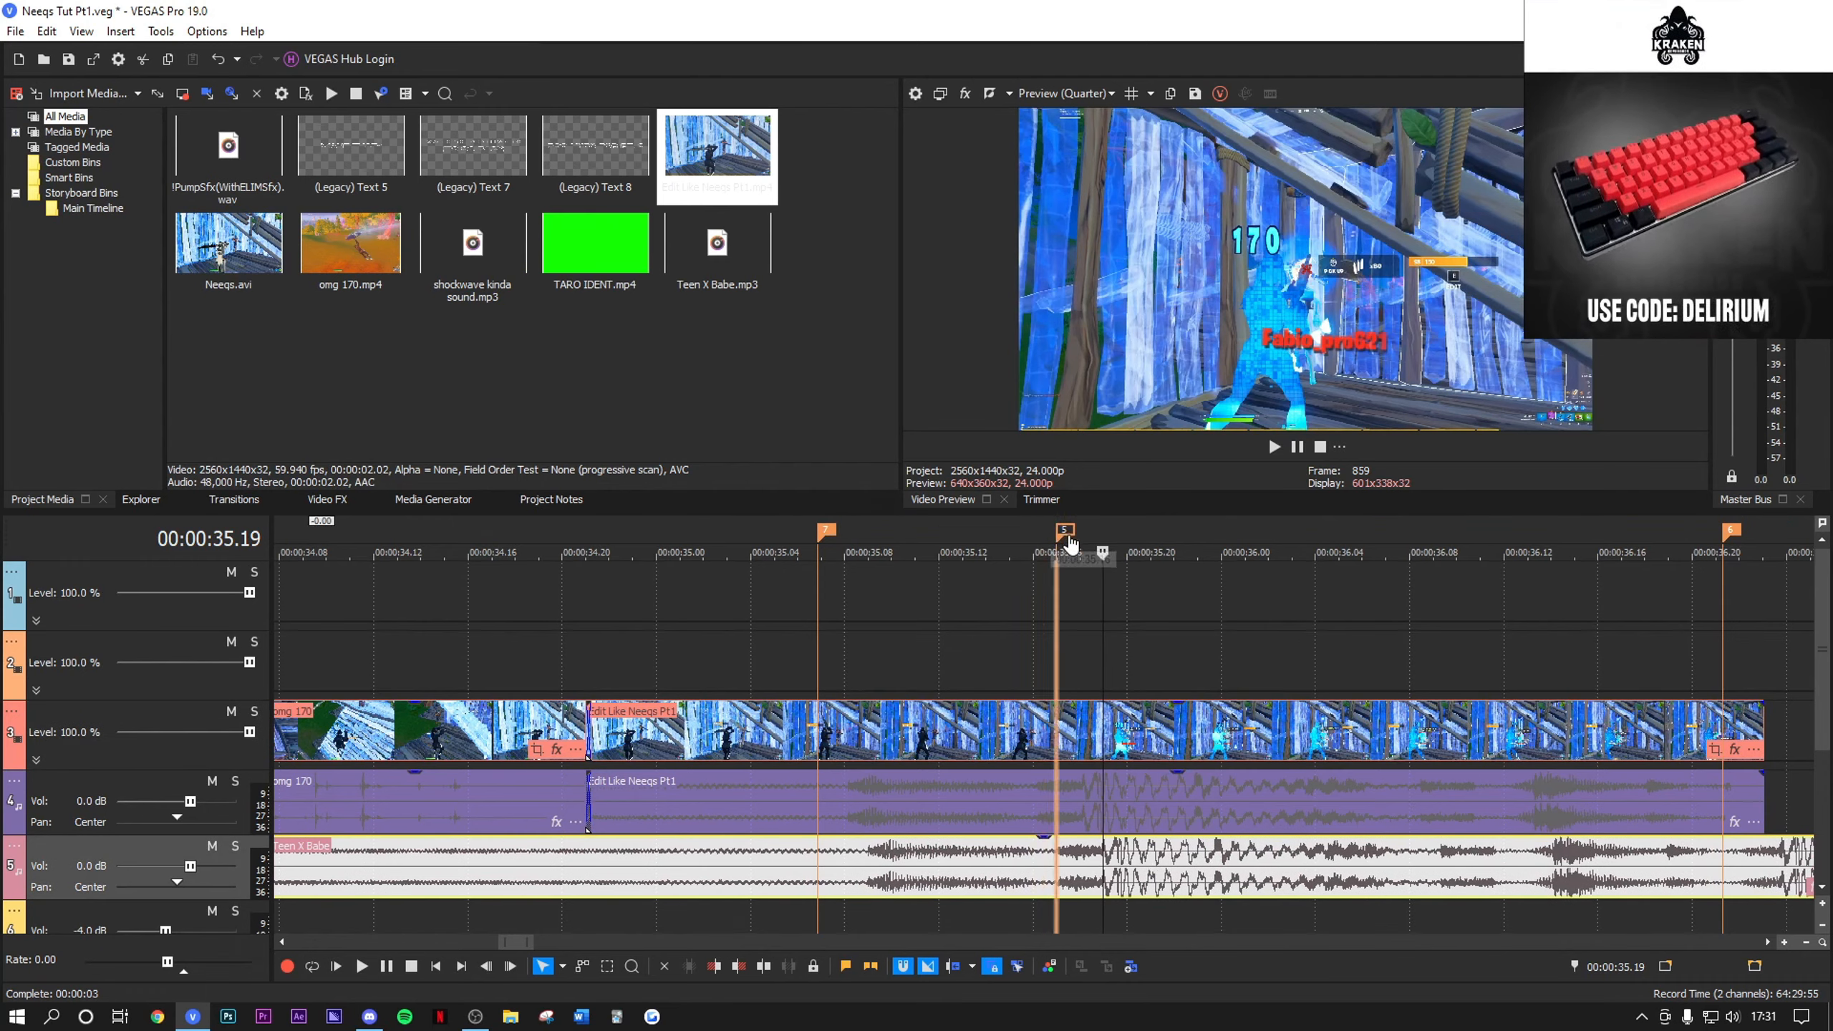
{"action": "left_click", "coordinate": [820, 661]}
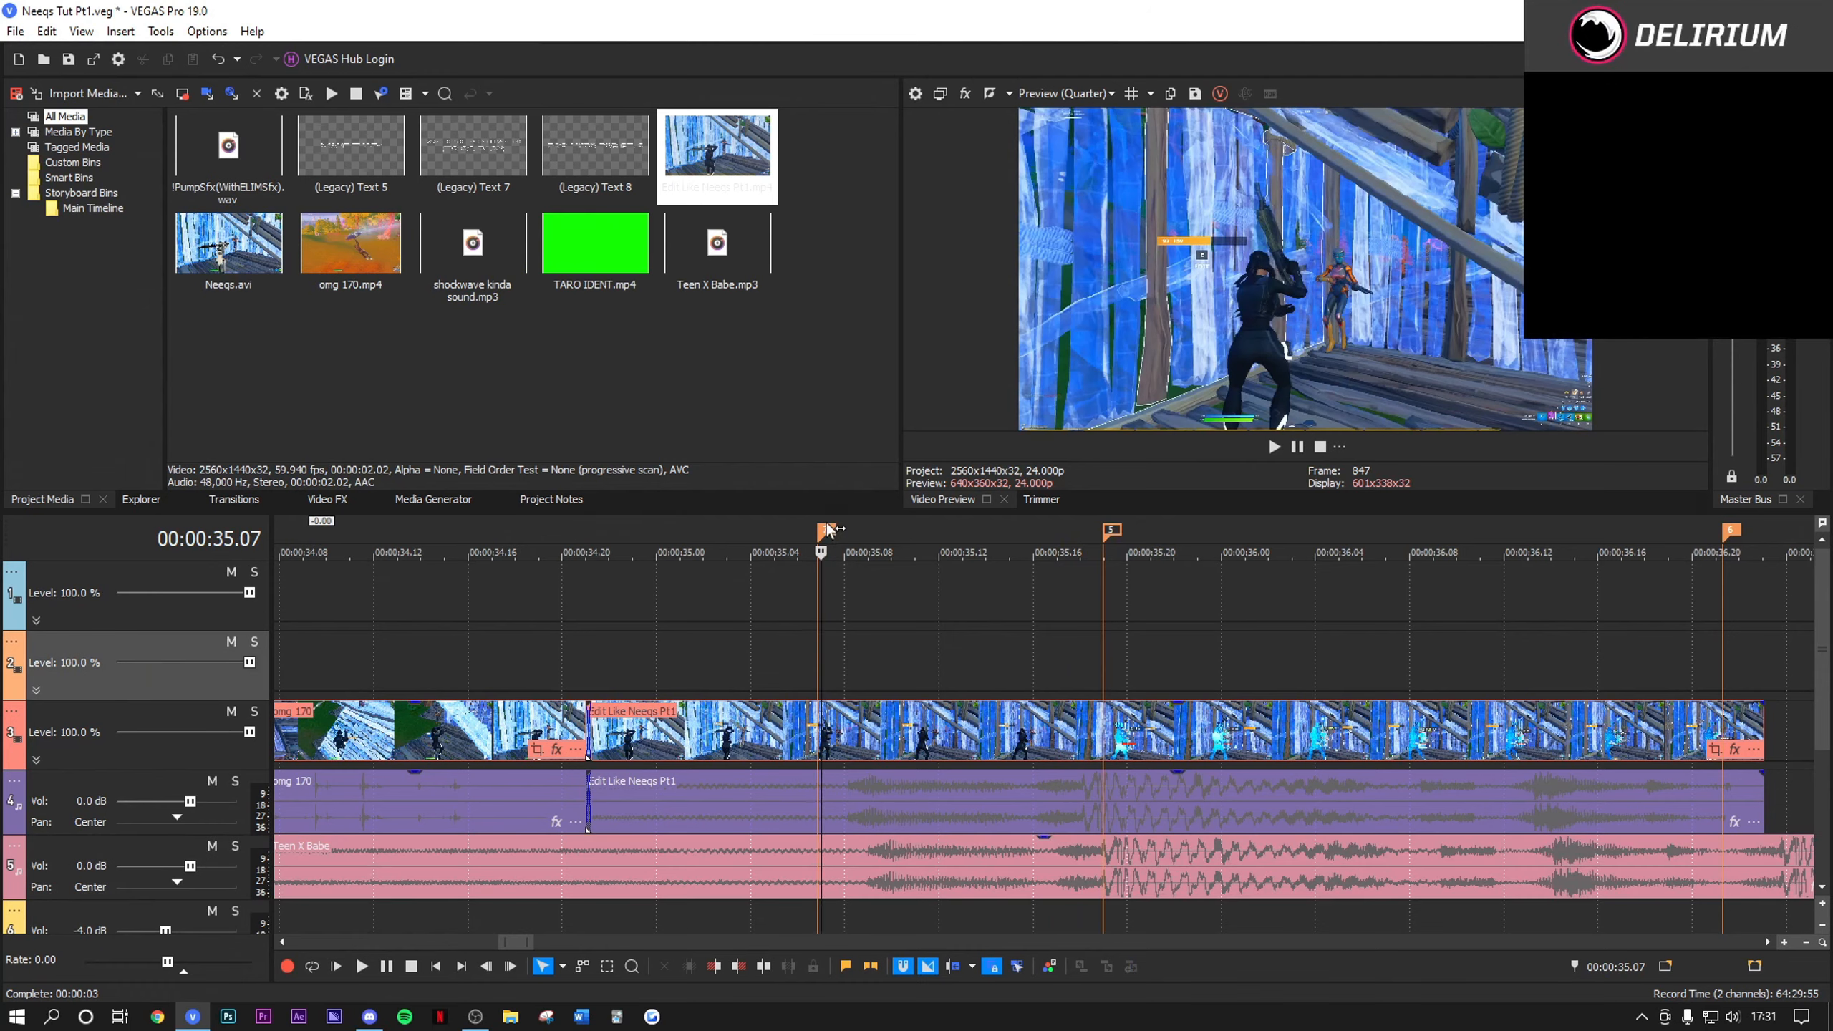
{"action": "left_click", "coordinate": [898, 704]}
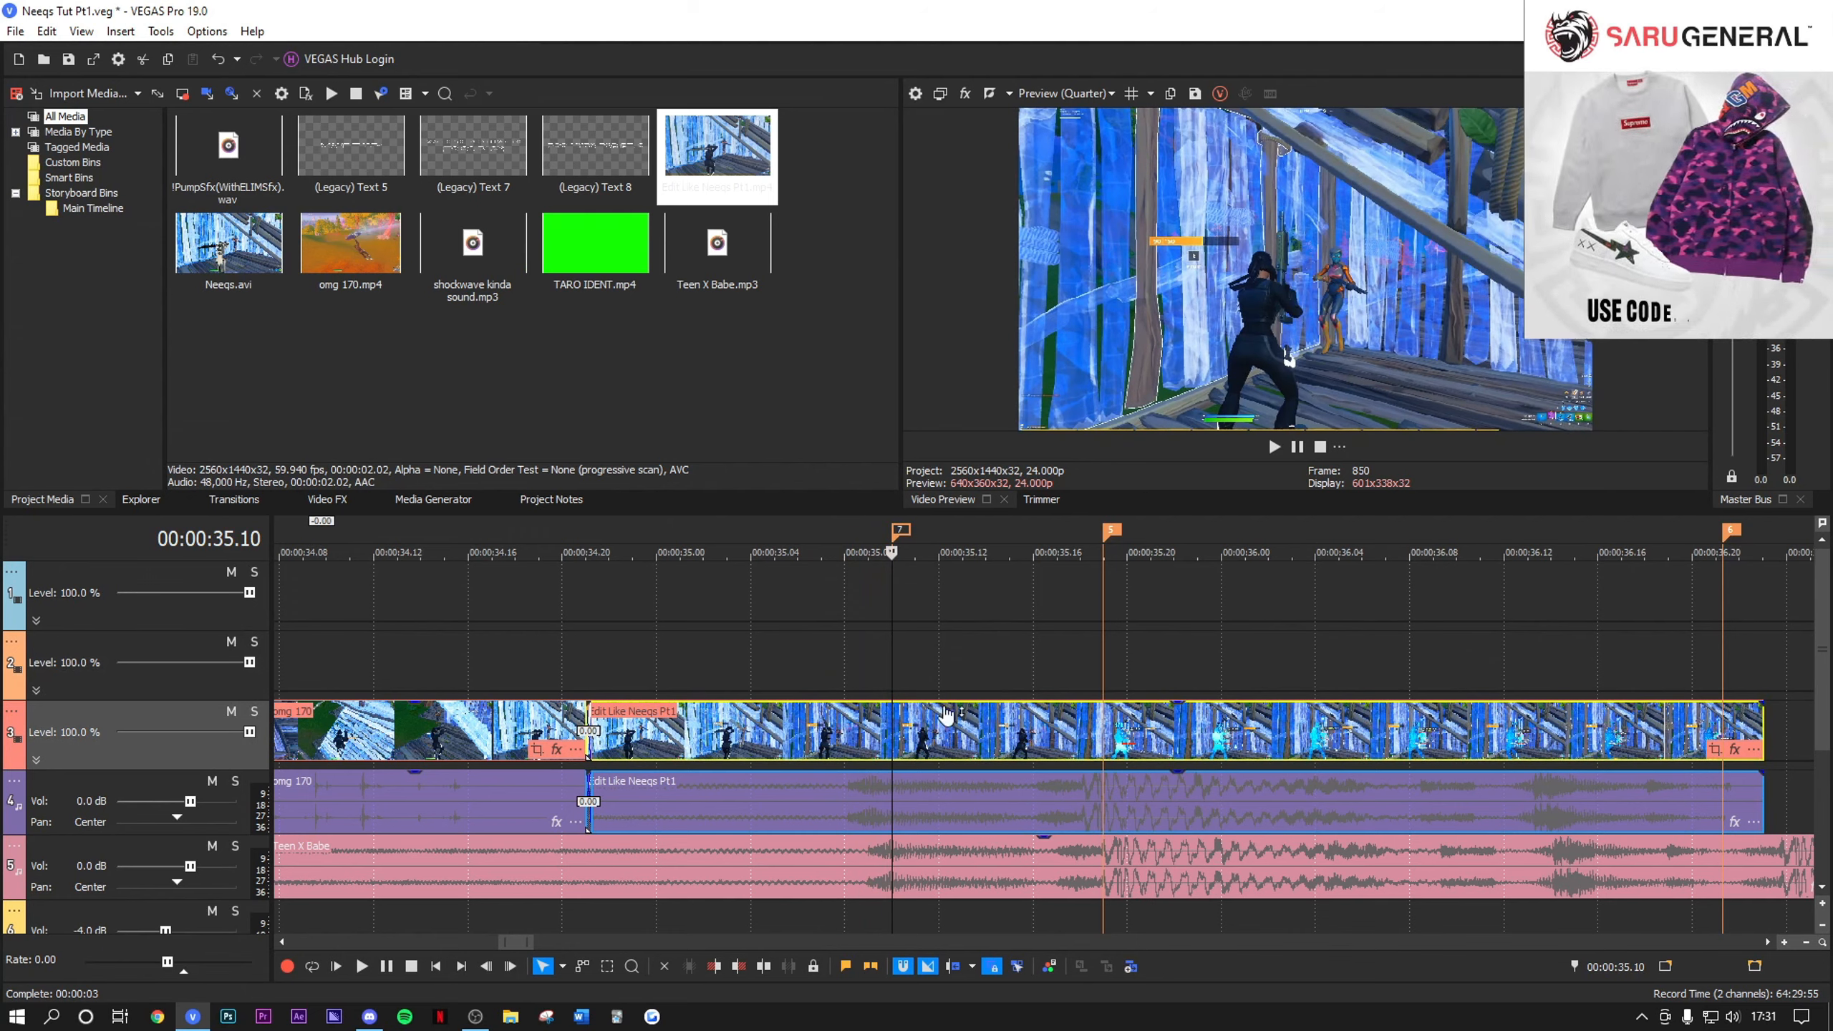
Step: Place Neeqs.avi on the video track above the Edit Like Neeqs Pt1 clip, aligned to its start, and delete the added audio
{"action": "left_click", "coordinate": [228, 261]}
{"action": "left_click_drag", "start_coordinate": [361, 332], "coordinate": [858, 624]}
{"action": "left_click", "coordinate": [241, 241]}
{"action": "left_click_drag", "start_coordinate": [367, 355], "coordinate": [931, 733]}
{"action": "left_click_drag", "start_coordinate": [1162, 675], "coordinate": [1162, 675]}
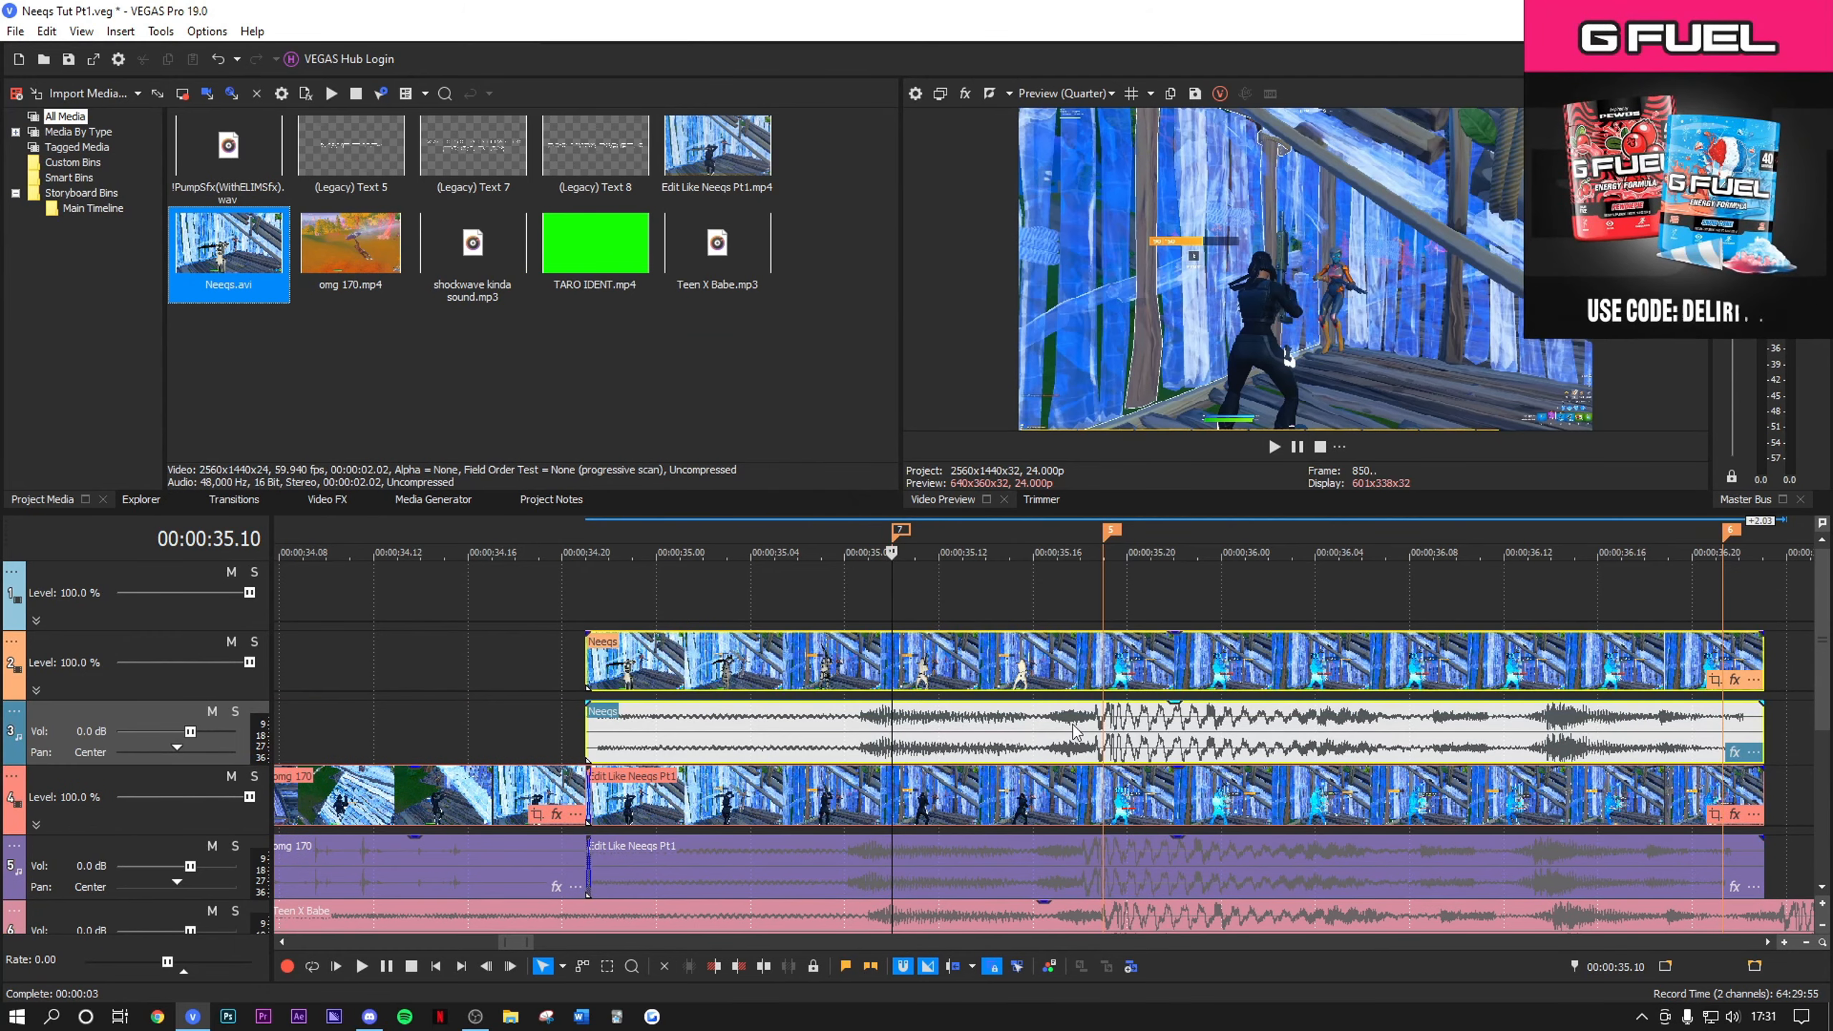
{"action": "key", "text": "Delete"}
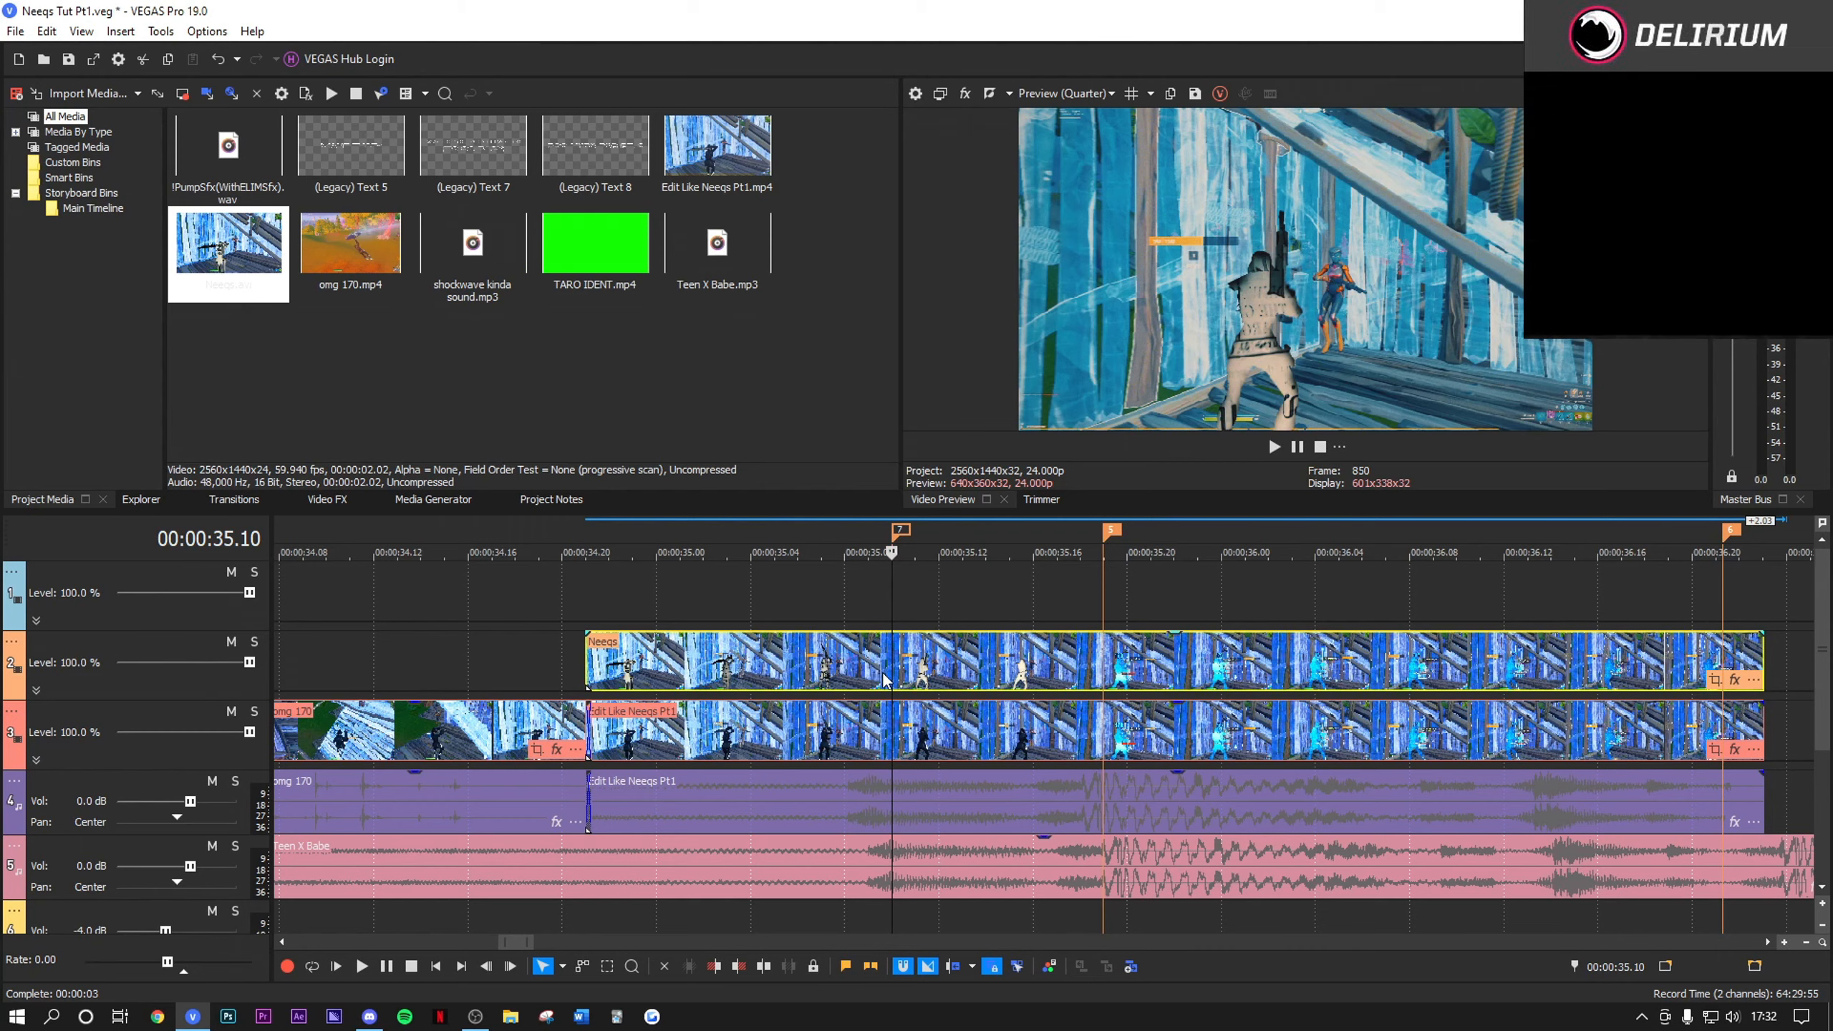
Step: Remove the part of the Neeqs clip after 00:00:35.19 and split the Edit Like Neeqs Pt1 clip at the same frame
{"action": "left_click", "coordinate": [1030, 666]}
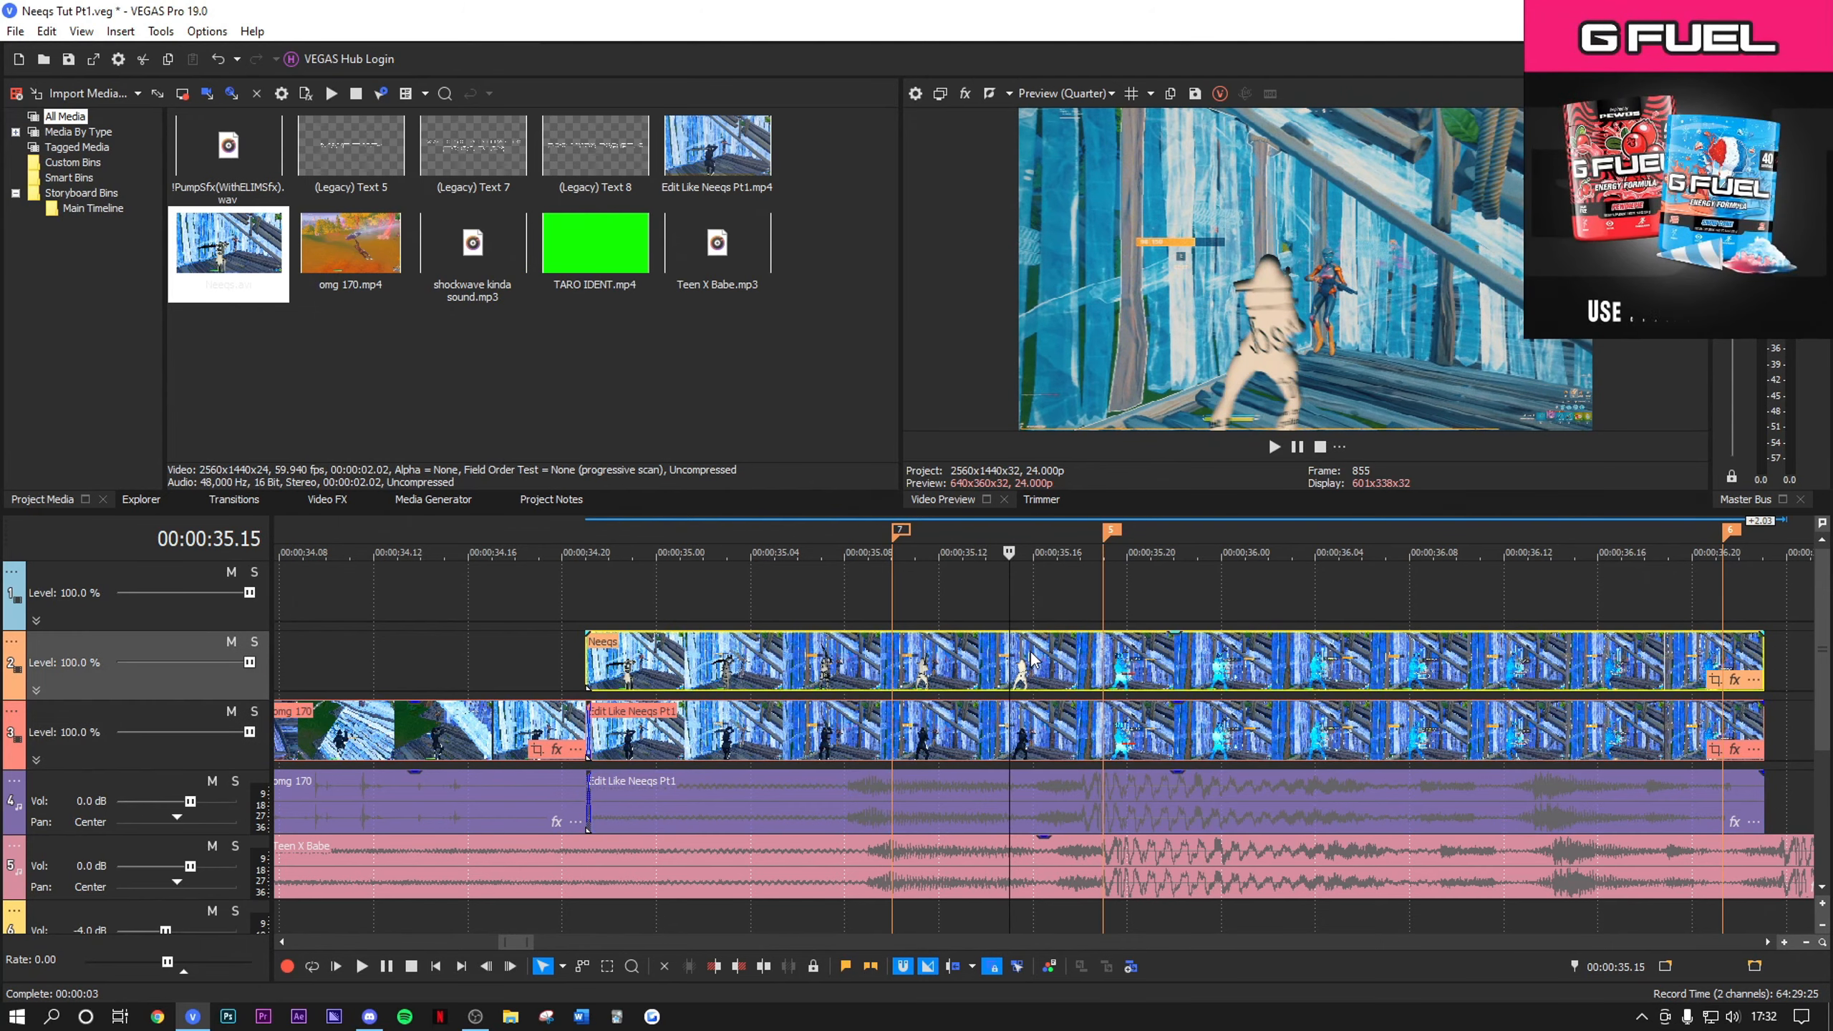
{"action": "key", "text": "Right"}
{"action": "key", "text": "Right"}
{"action": "key", "text": "Right"}
{"action": "key", "text": "Right"}
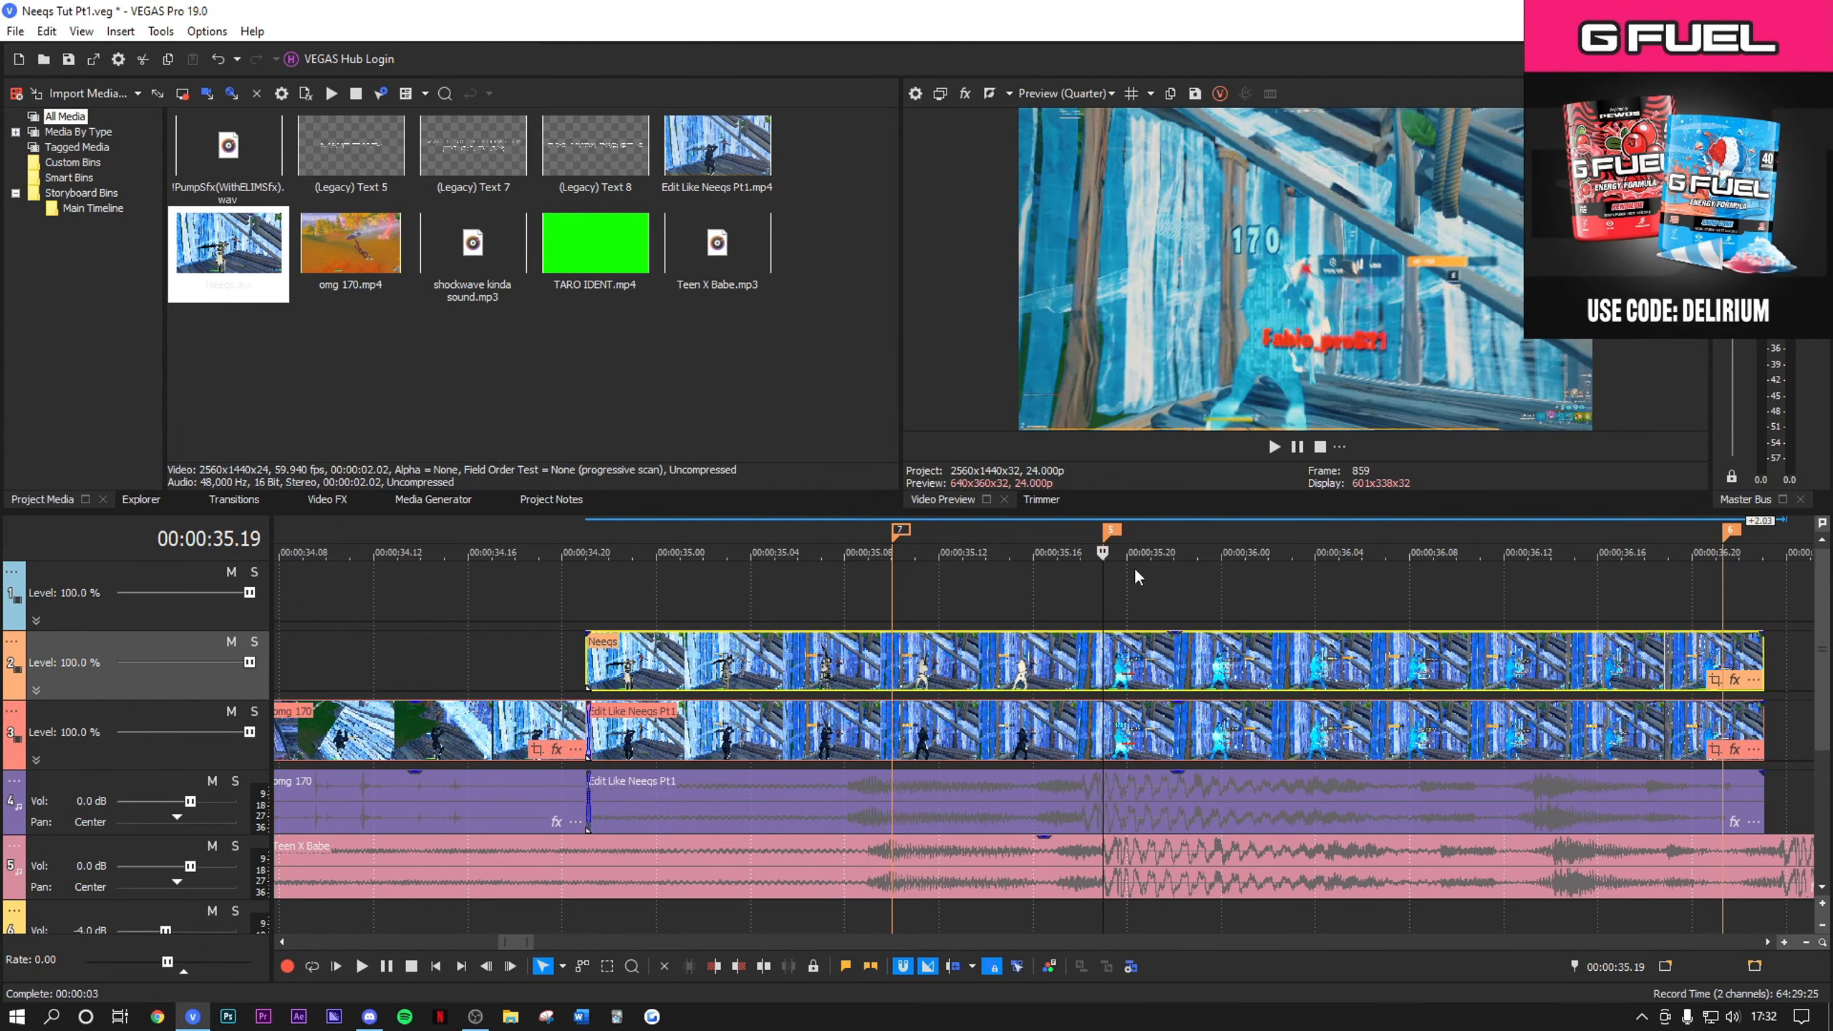
{"action": "right_click", "coordinate": [1113, 703]}
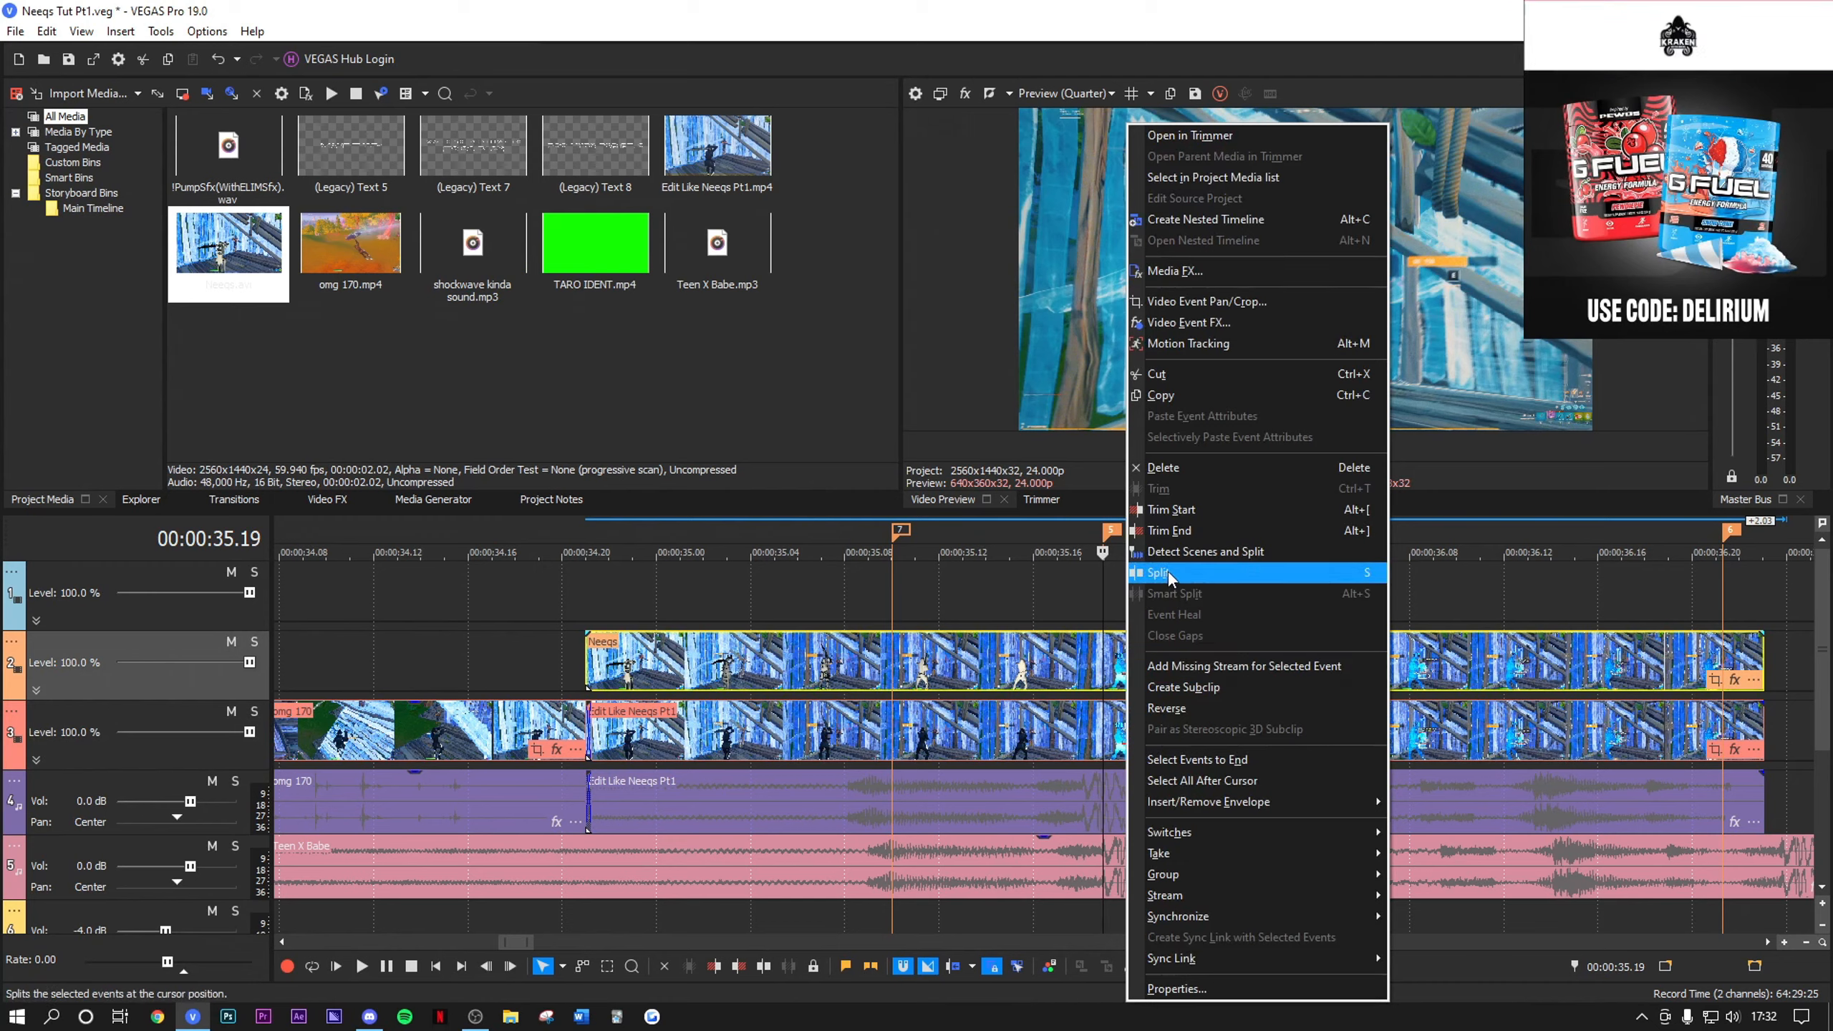
{"action": "left_click", "coordinate": [1169, 593]}
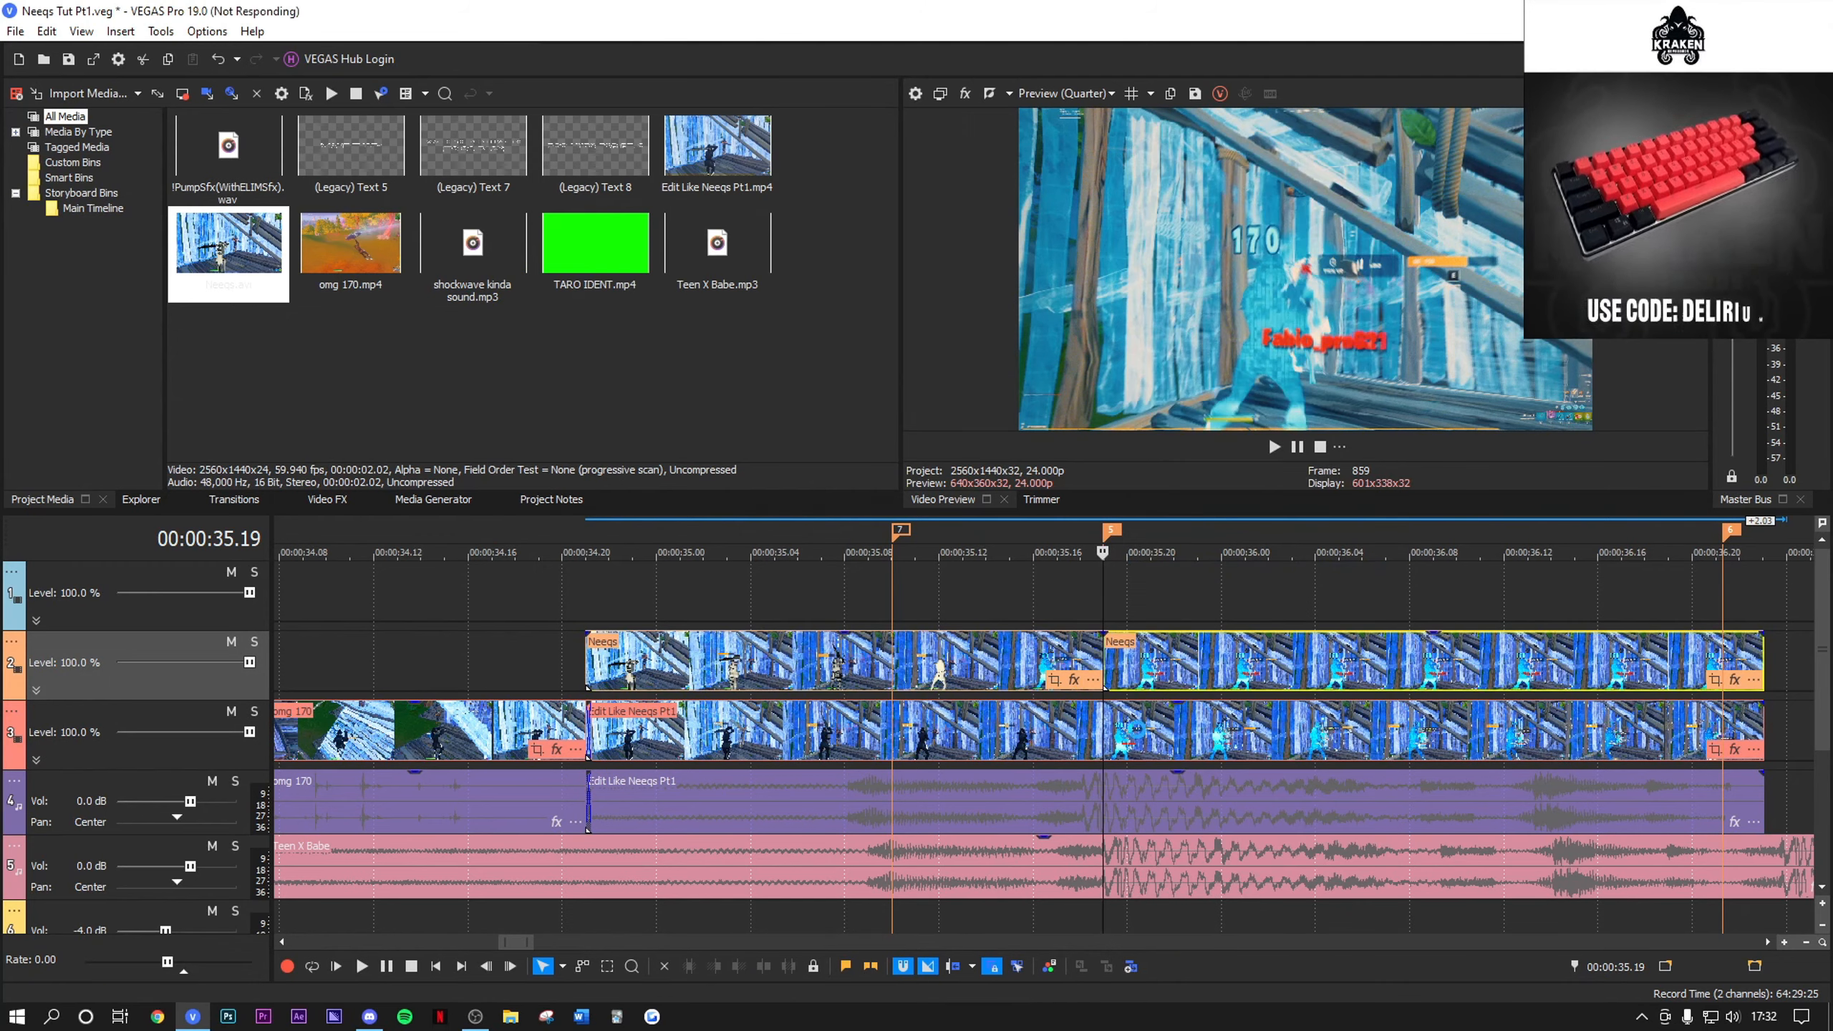
{"action": "key", "text": "Delete"}
{"action": "right_click", "coordinate": [1140, 731]}
{"action": "left_click", "coordinate": [1170, 573]}
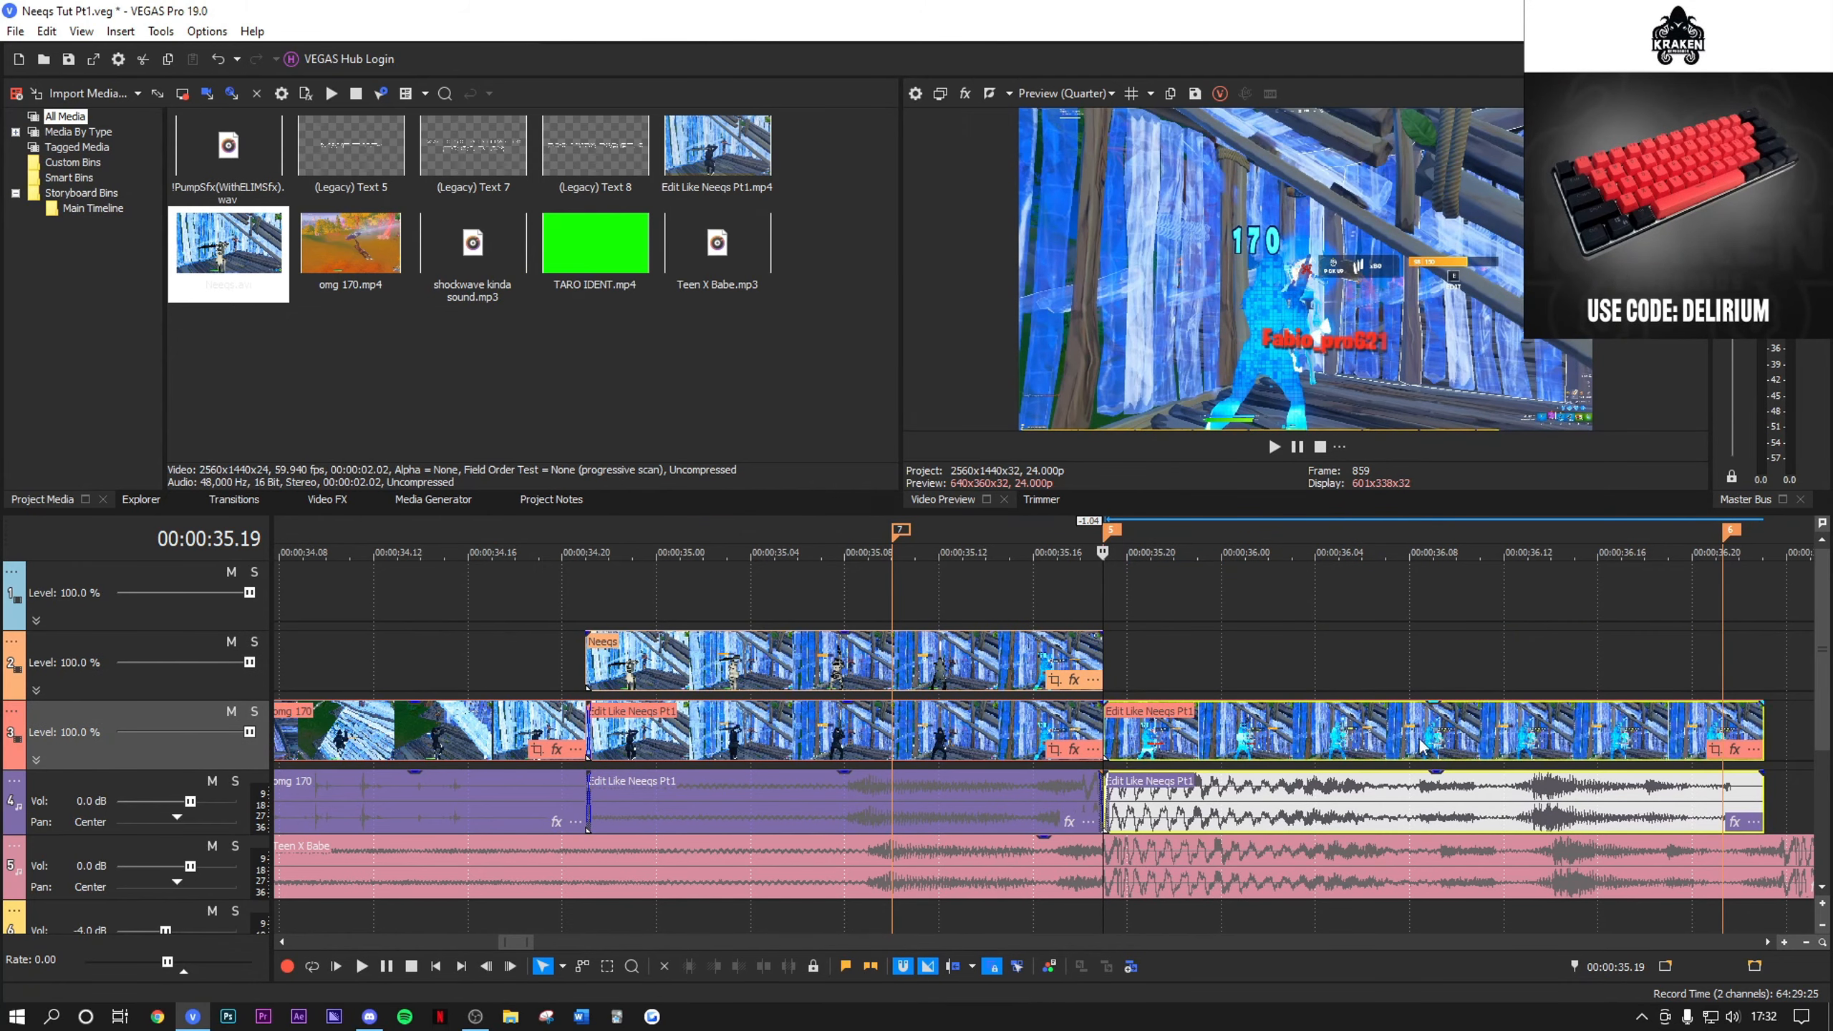
Step: Enable the track effects RSMB PRO, Film, S_GlowDist, Looks, S_TriTone, S_Sharpen, S_Flicker and S_DuoTone on video track 3
{"action": "right_click", "coordinate": [6, 706]}
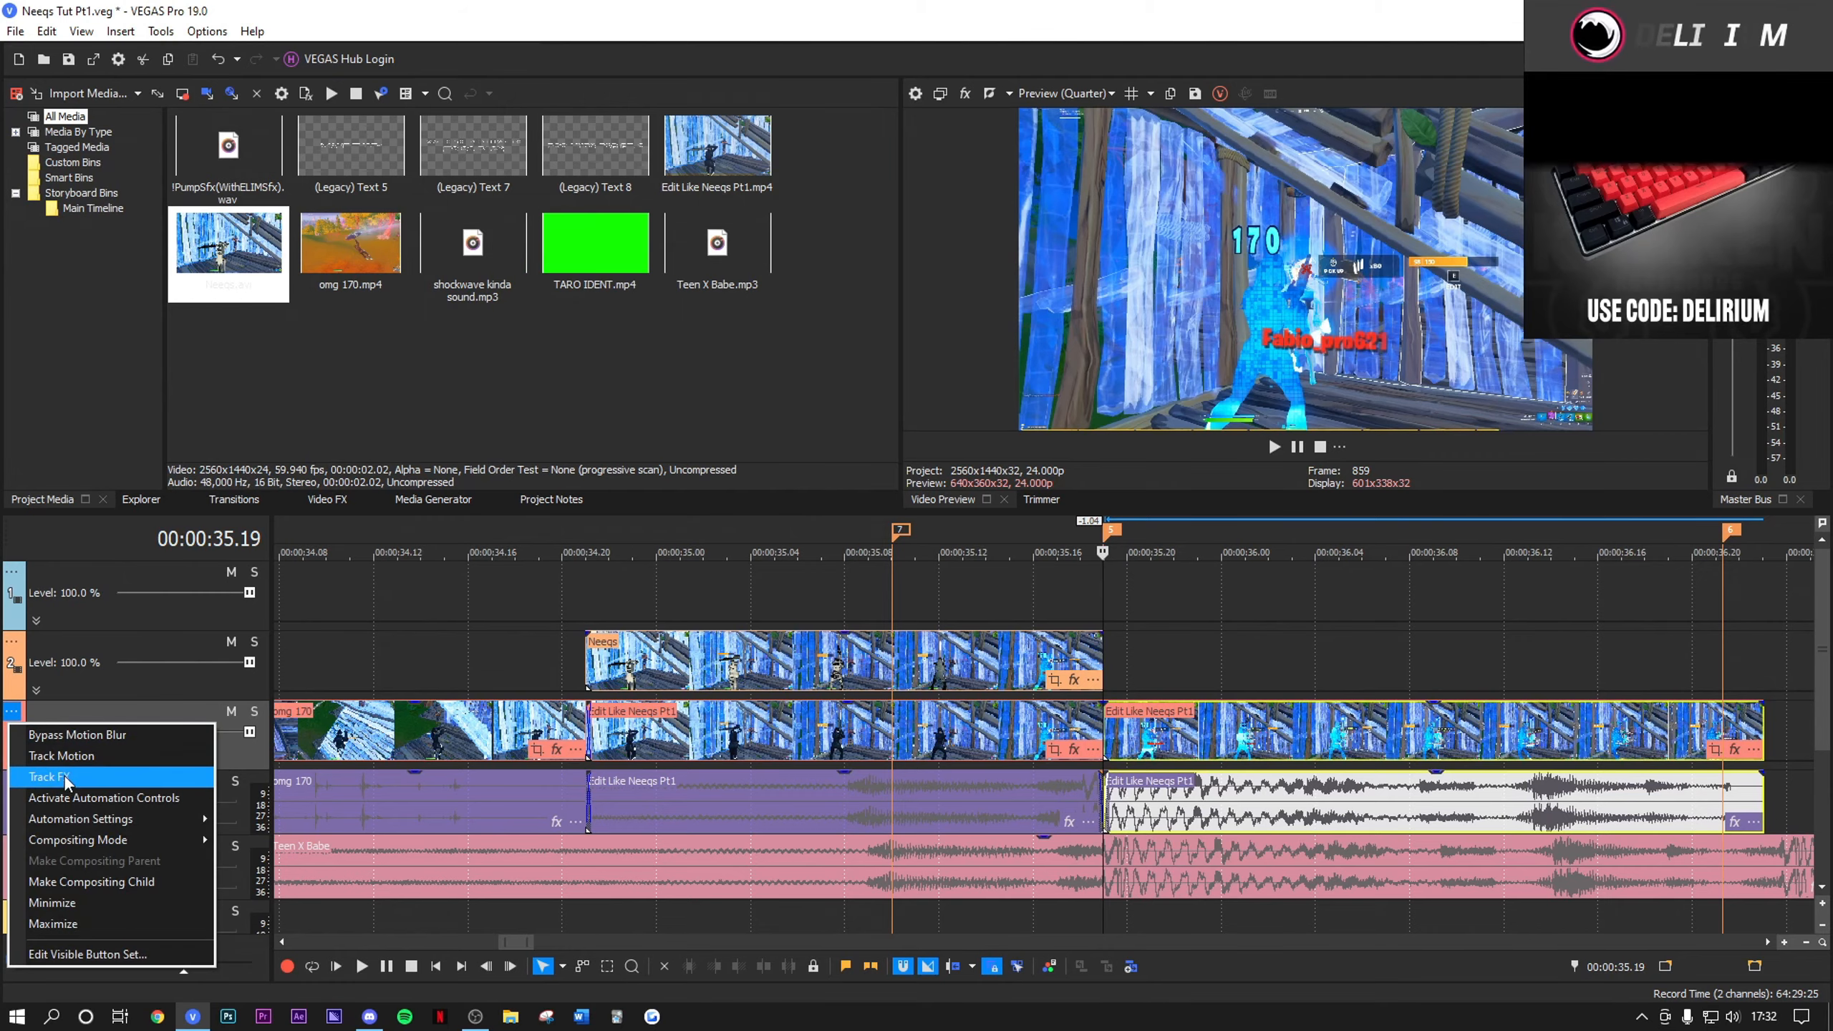
{"action": "left_click", "coordinate": [66, 780]}
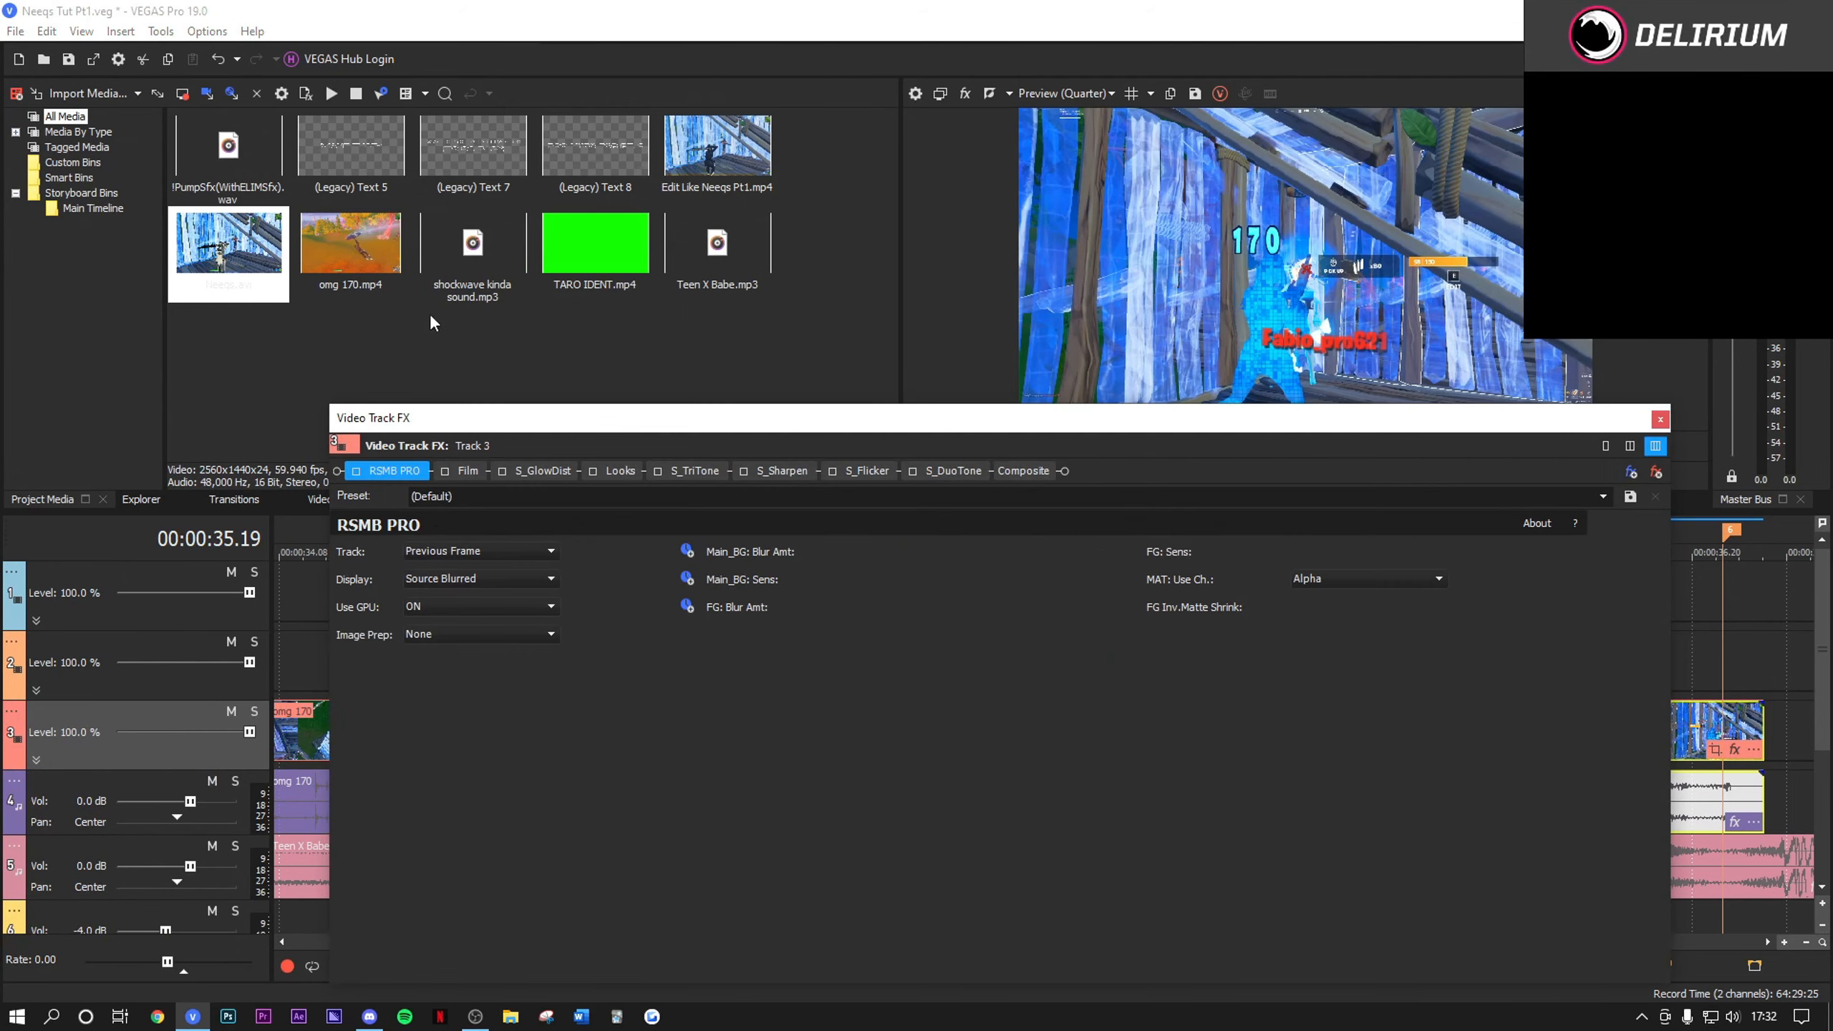
{"action": "left_click", "coordinate": [445, 470]}
{"action": "left_click", "coordinate": [501, 471]}
{"action": "left_click", "coordinate": [592, 471]}
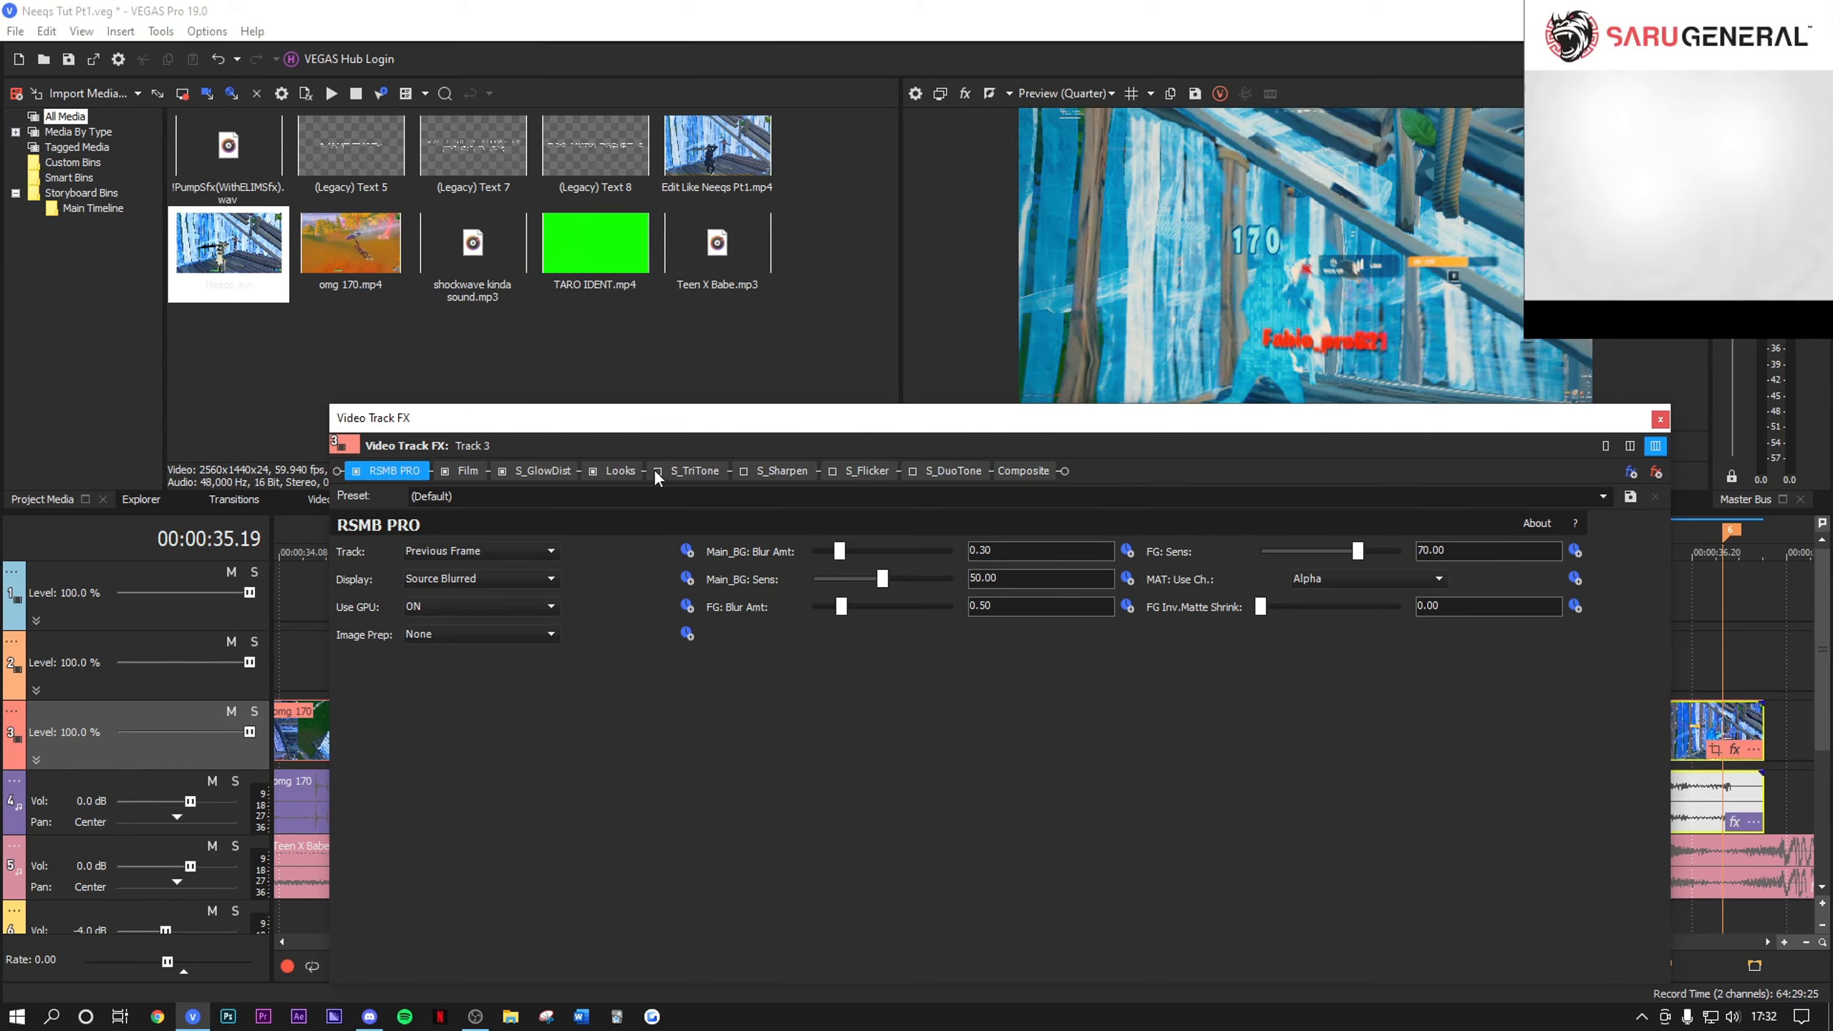
{"action": "left_click", "coordinate": [656, 470]}
{"action": "left_click", "coordinate": [743, 471]}
{"action": "left_click", "coordinate": [833, 470]}
{"action": "left_click", "coordinate": [912, 470]}
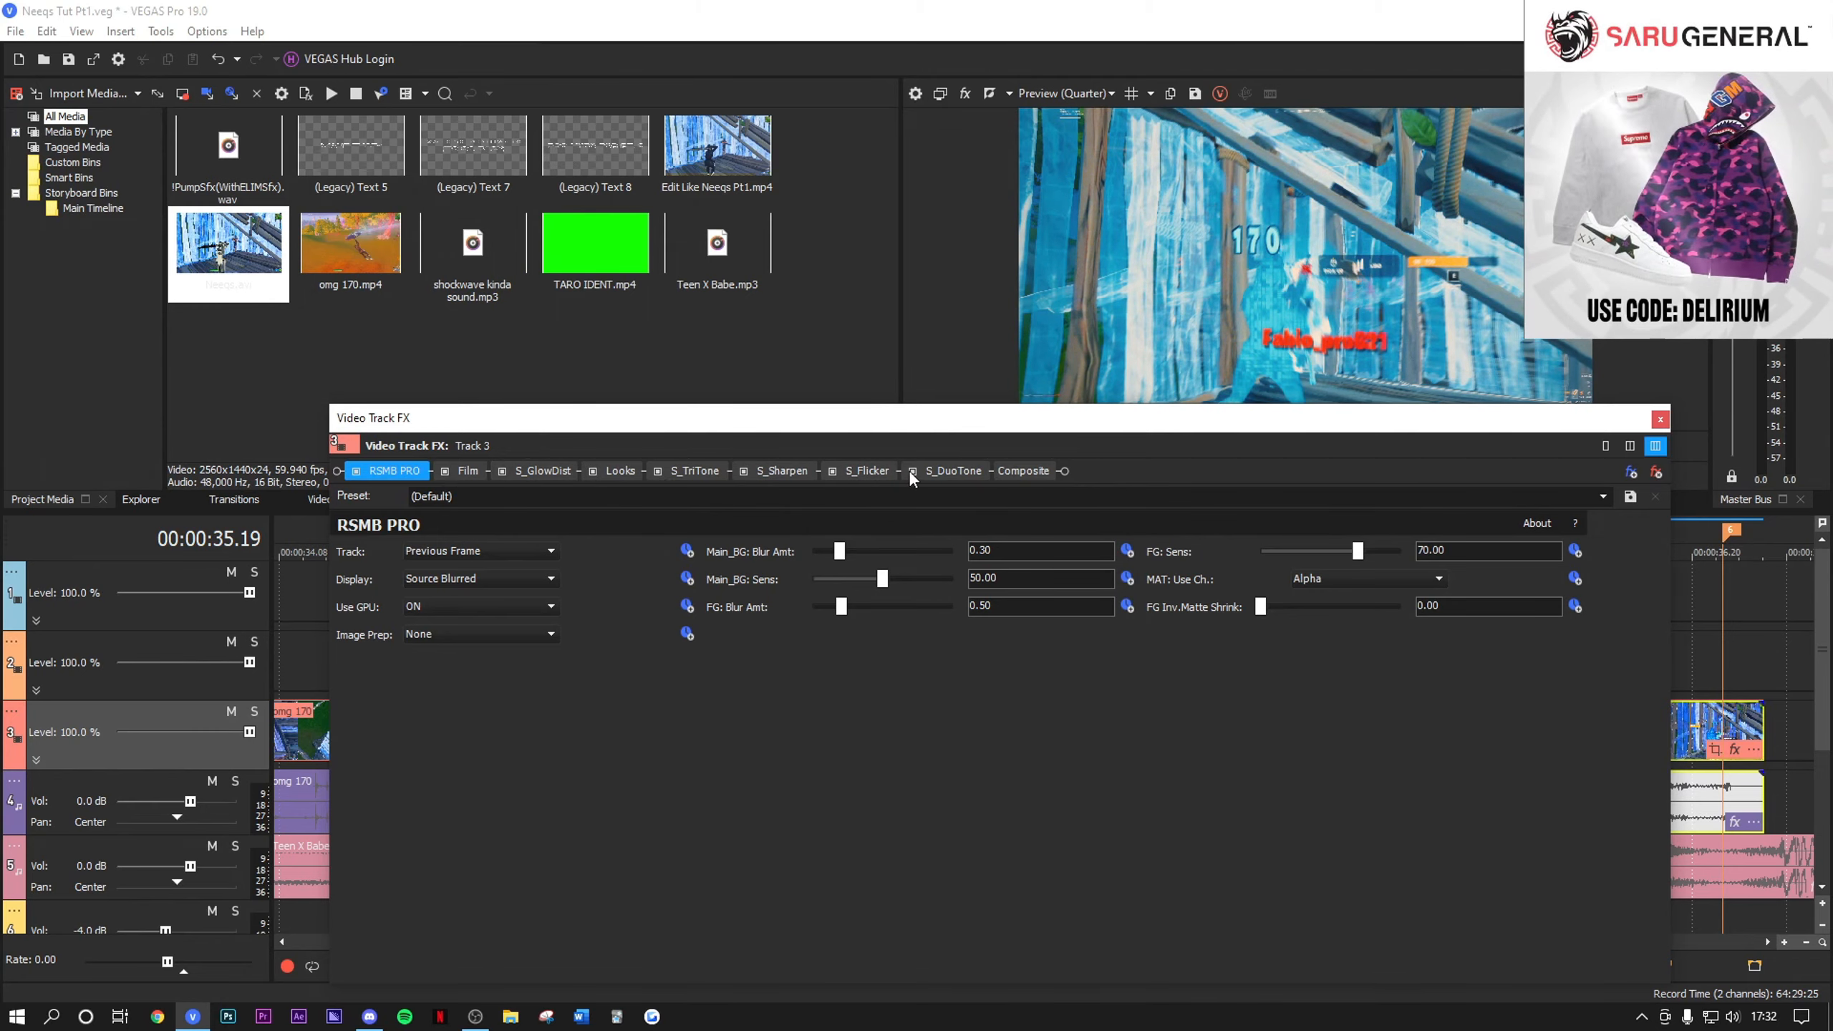
{"action": "left_click", "coordinate": [1659, 419]}
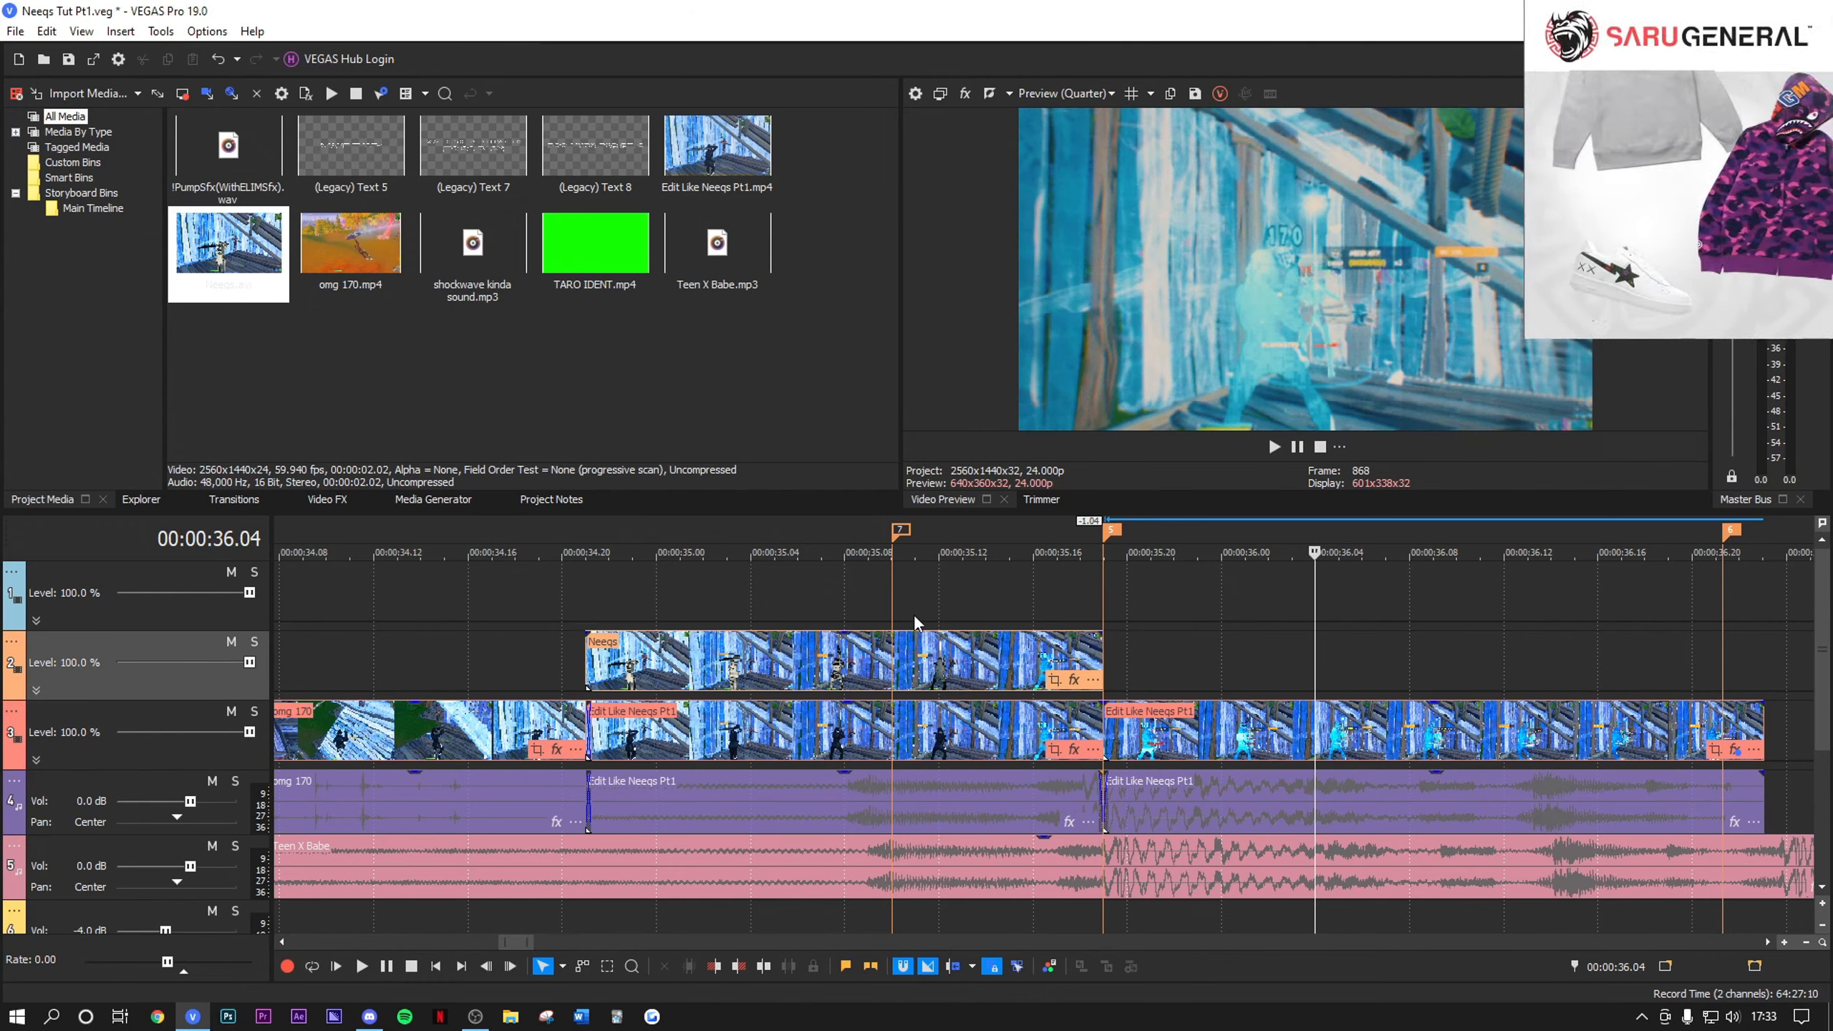
{"action": "left_click", "coordinate": [891, 607]}
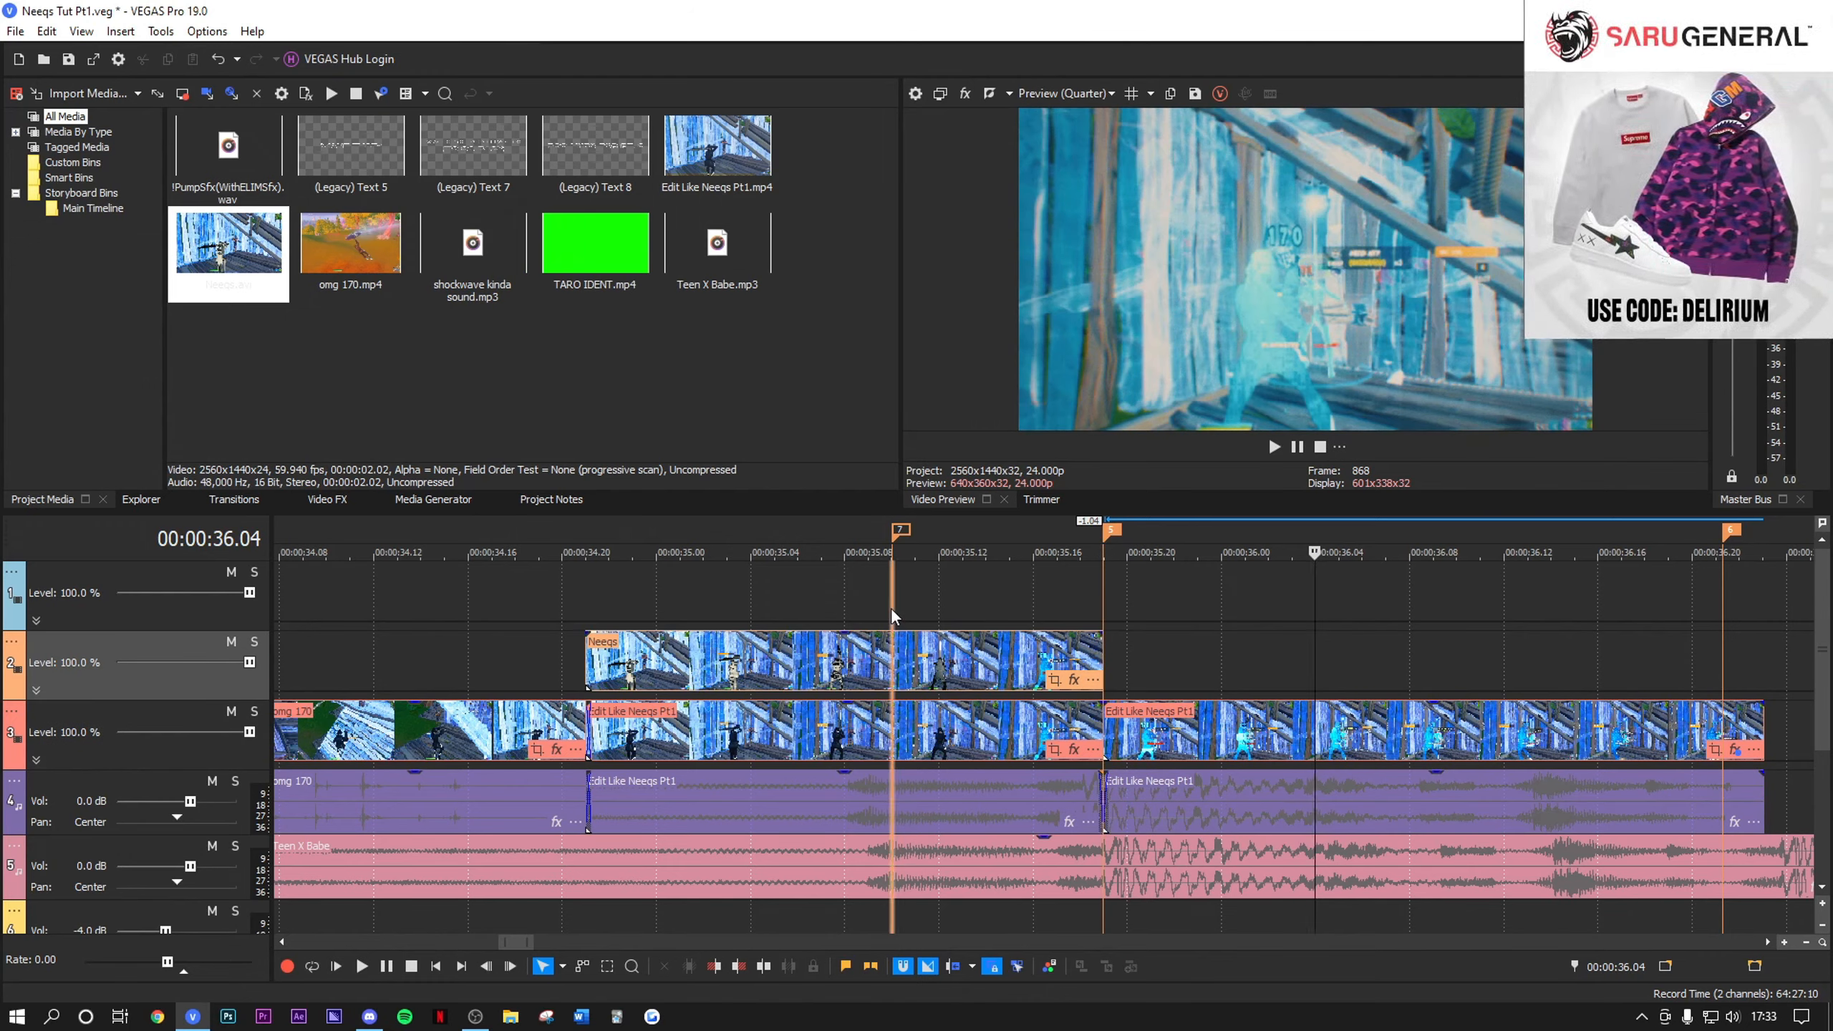
{"action": "left_click", "coordinate": [892, 663]}
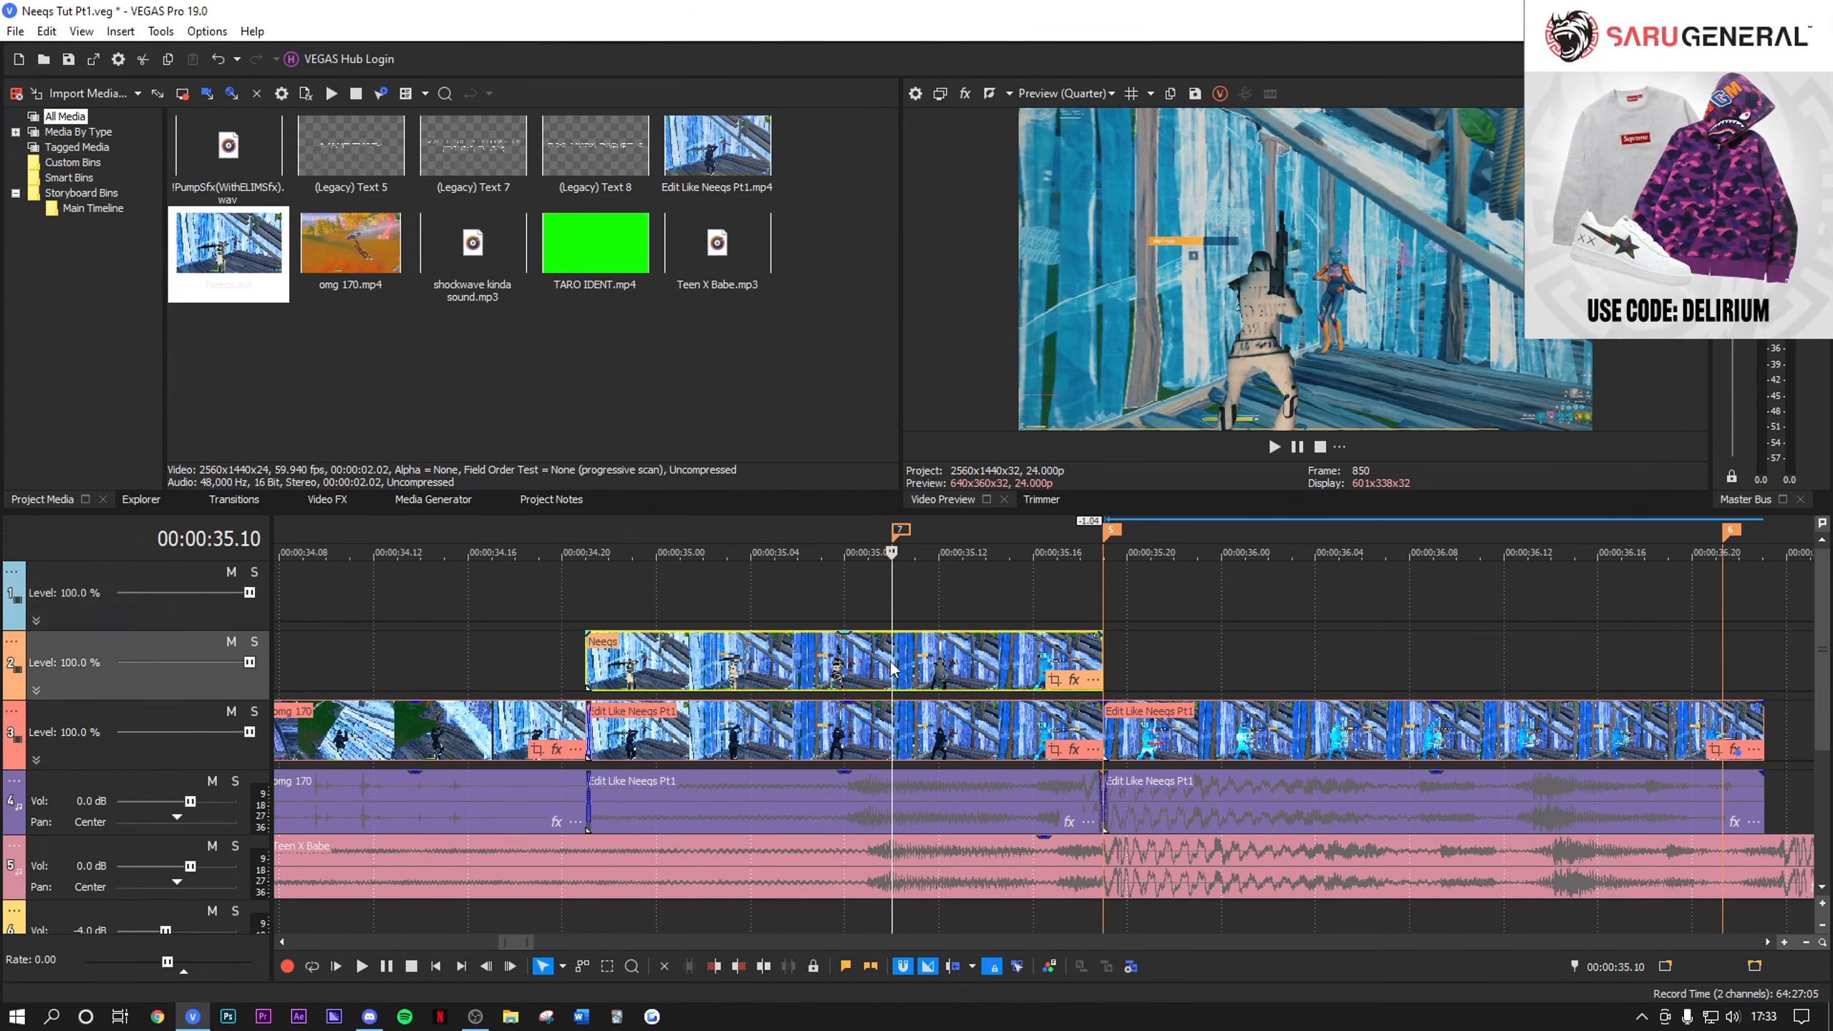
{"action": "left_click", "coordinate": [591, 652]}
{"action": "left_click_drag", "start_coordinate": [592, 653], "coordinate": [837, 670]}
{"action": "right_click", "coordinate": [797, 636]}
{"action": "left_click", "coordinate": [857, 713]}
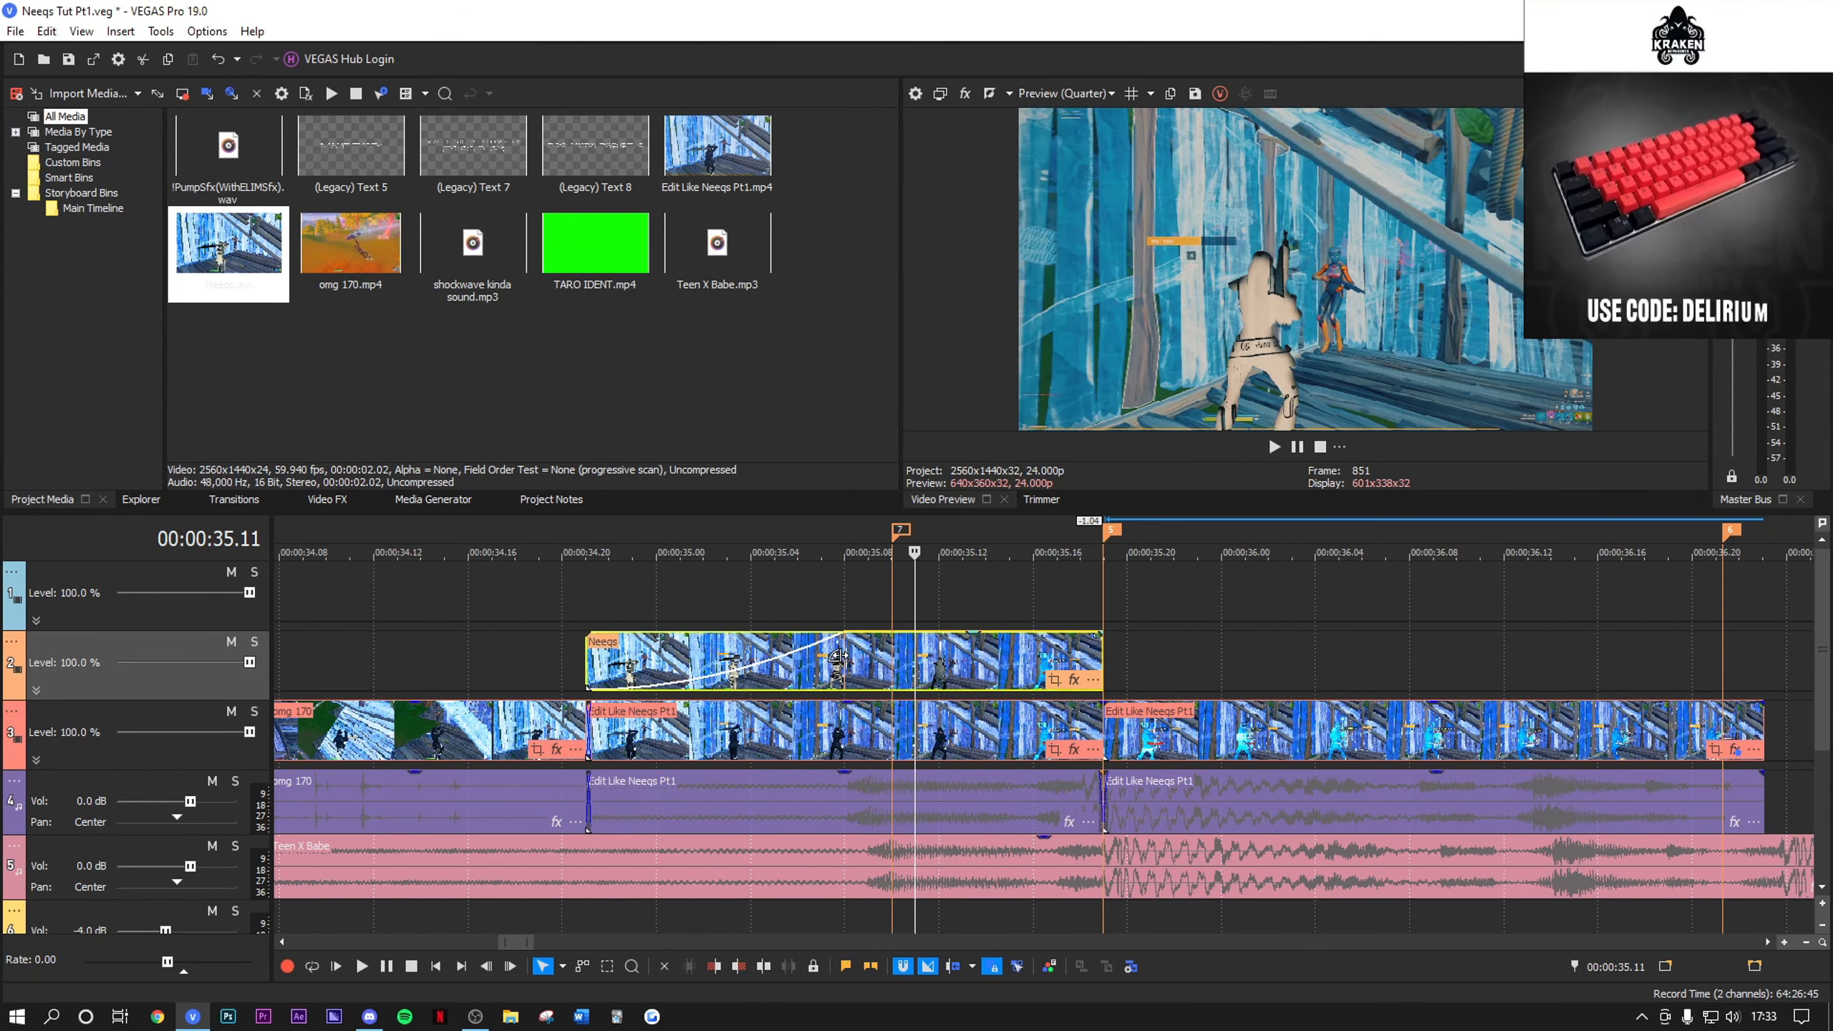
{"action": "left_click_drag", "start_coordinate": [843, 634], "coordinate": [565, 661]}
Step: Split the Neeqs clip at the 00:00:35.10 marker and delete the part before it
{"action": "left_click", "coordinate": [895, 661]}
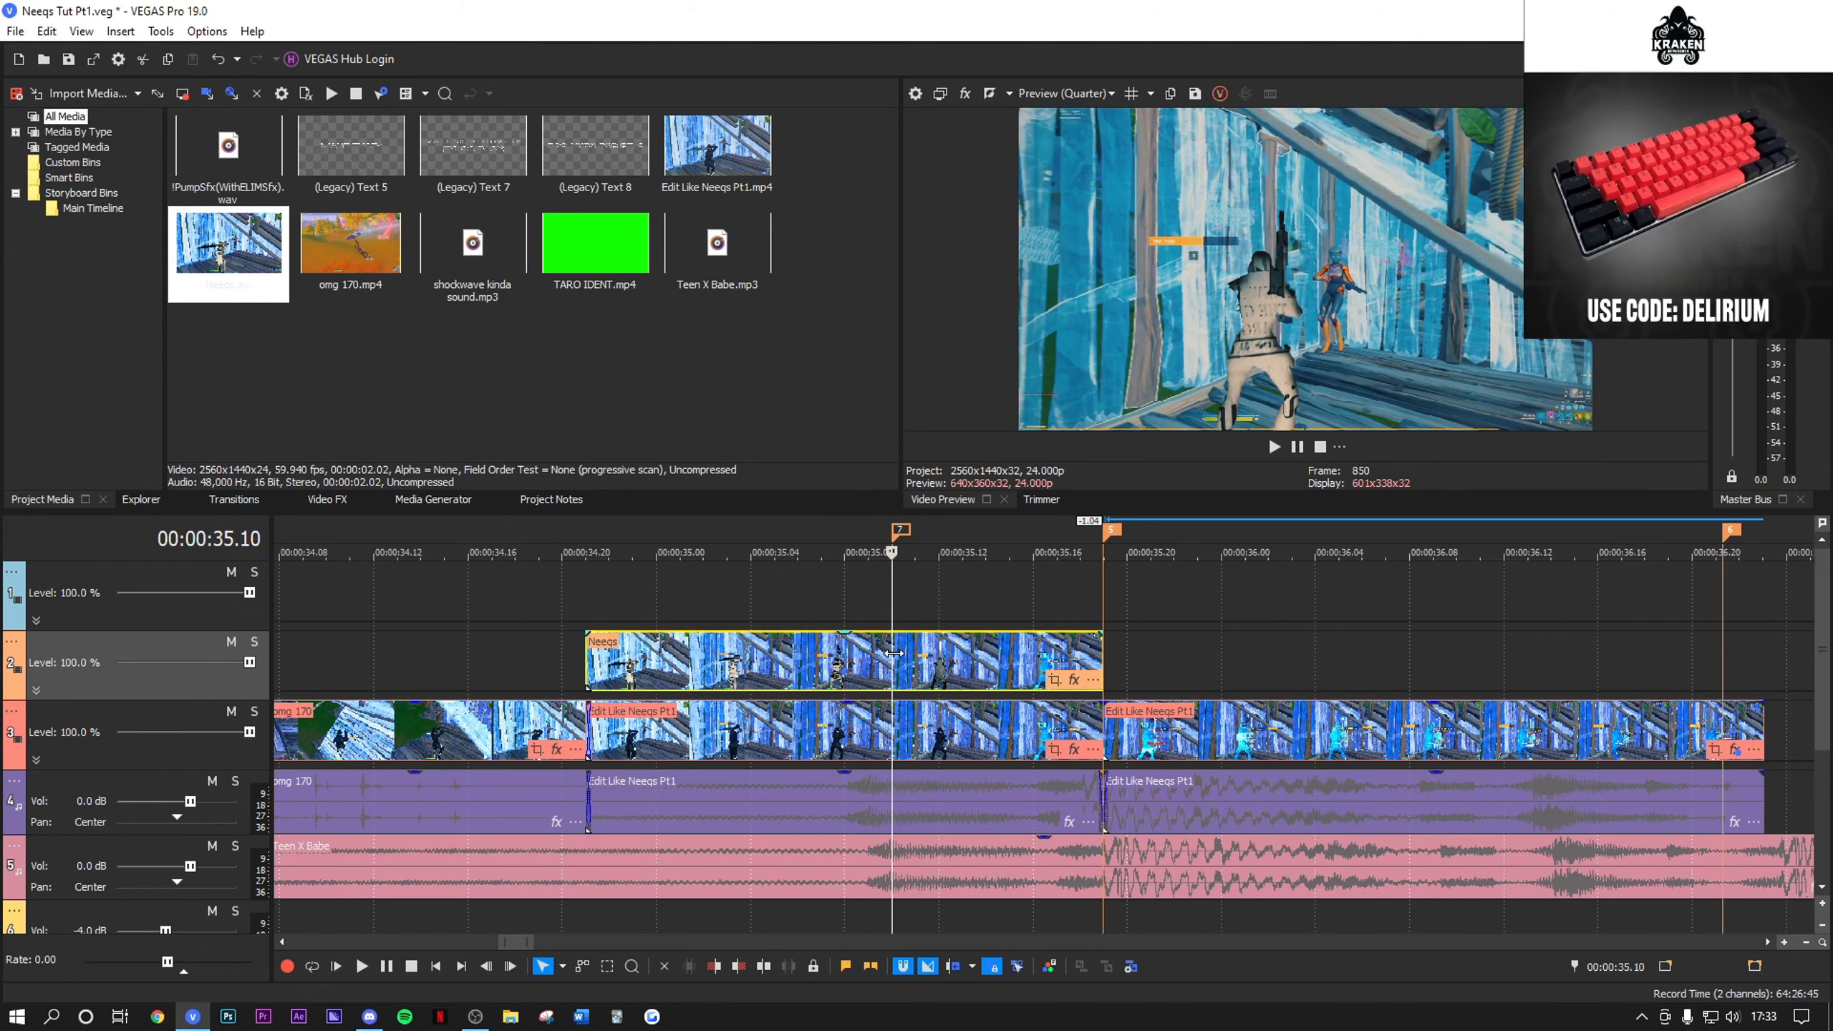
{"action": "key", "text": "s"}
{"action": "left_click", "coordinate": [823, 679]}
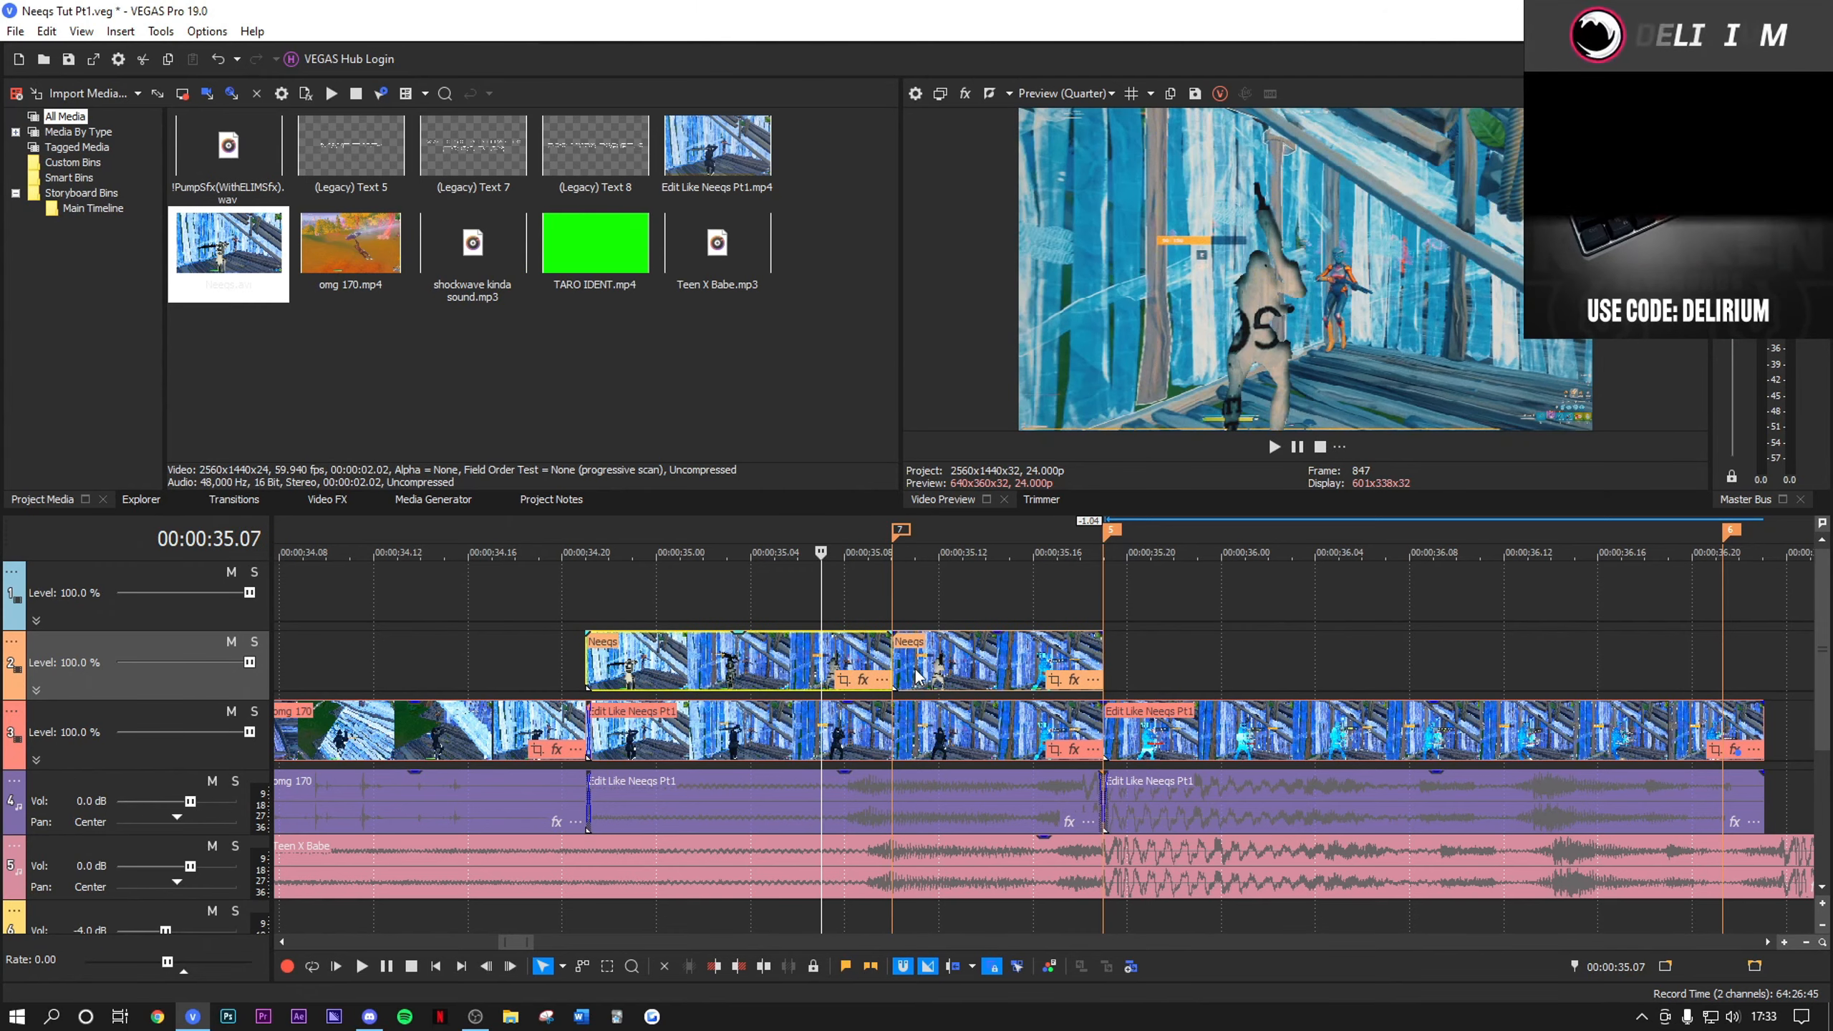
{"action": "key", "text": "Delete"}
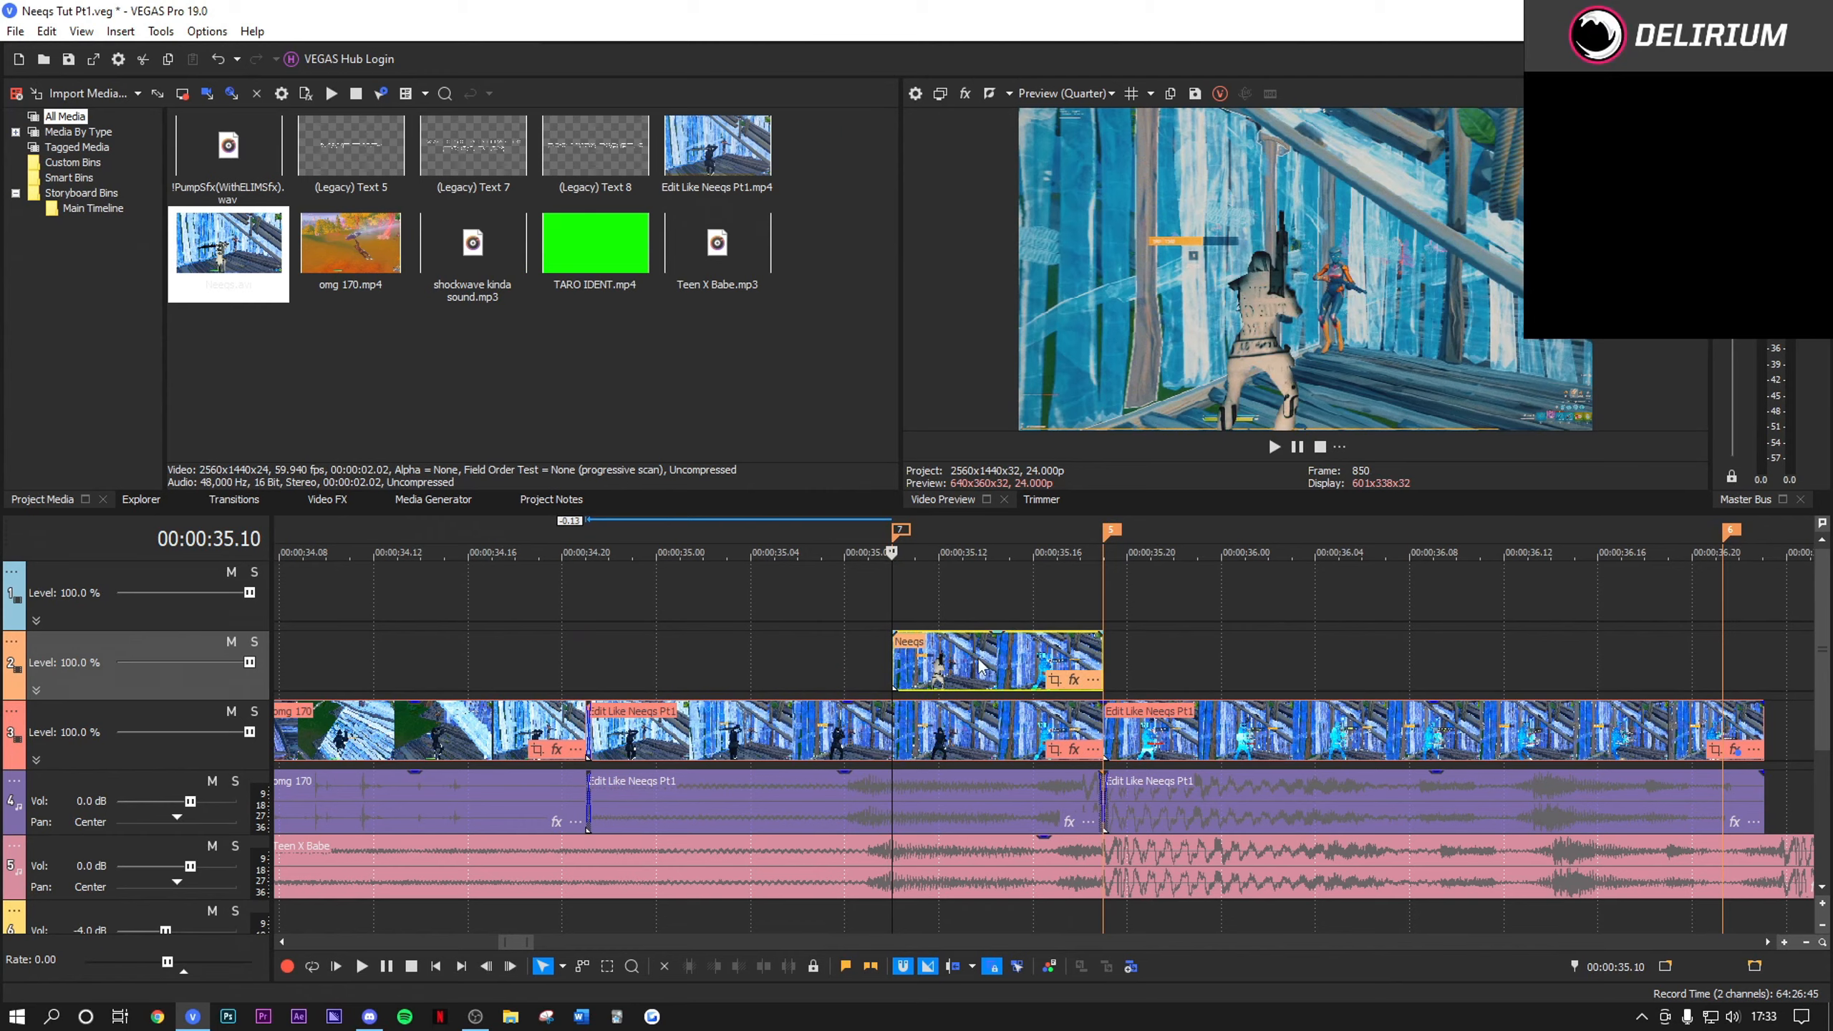
Step: Apply the filter package !TARO24FPSBEATSHAKE + TEXT from the Taro UEP 2.0 24 / 30FPS folder to the Neeqs clip
{"action": "left_click", "coordinate": [1075, 680]}
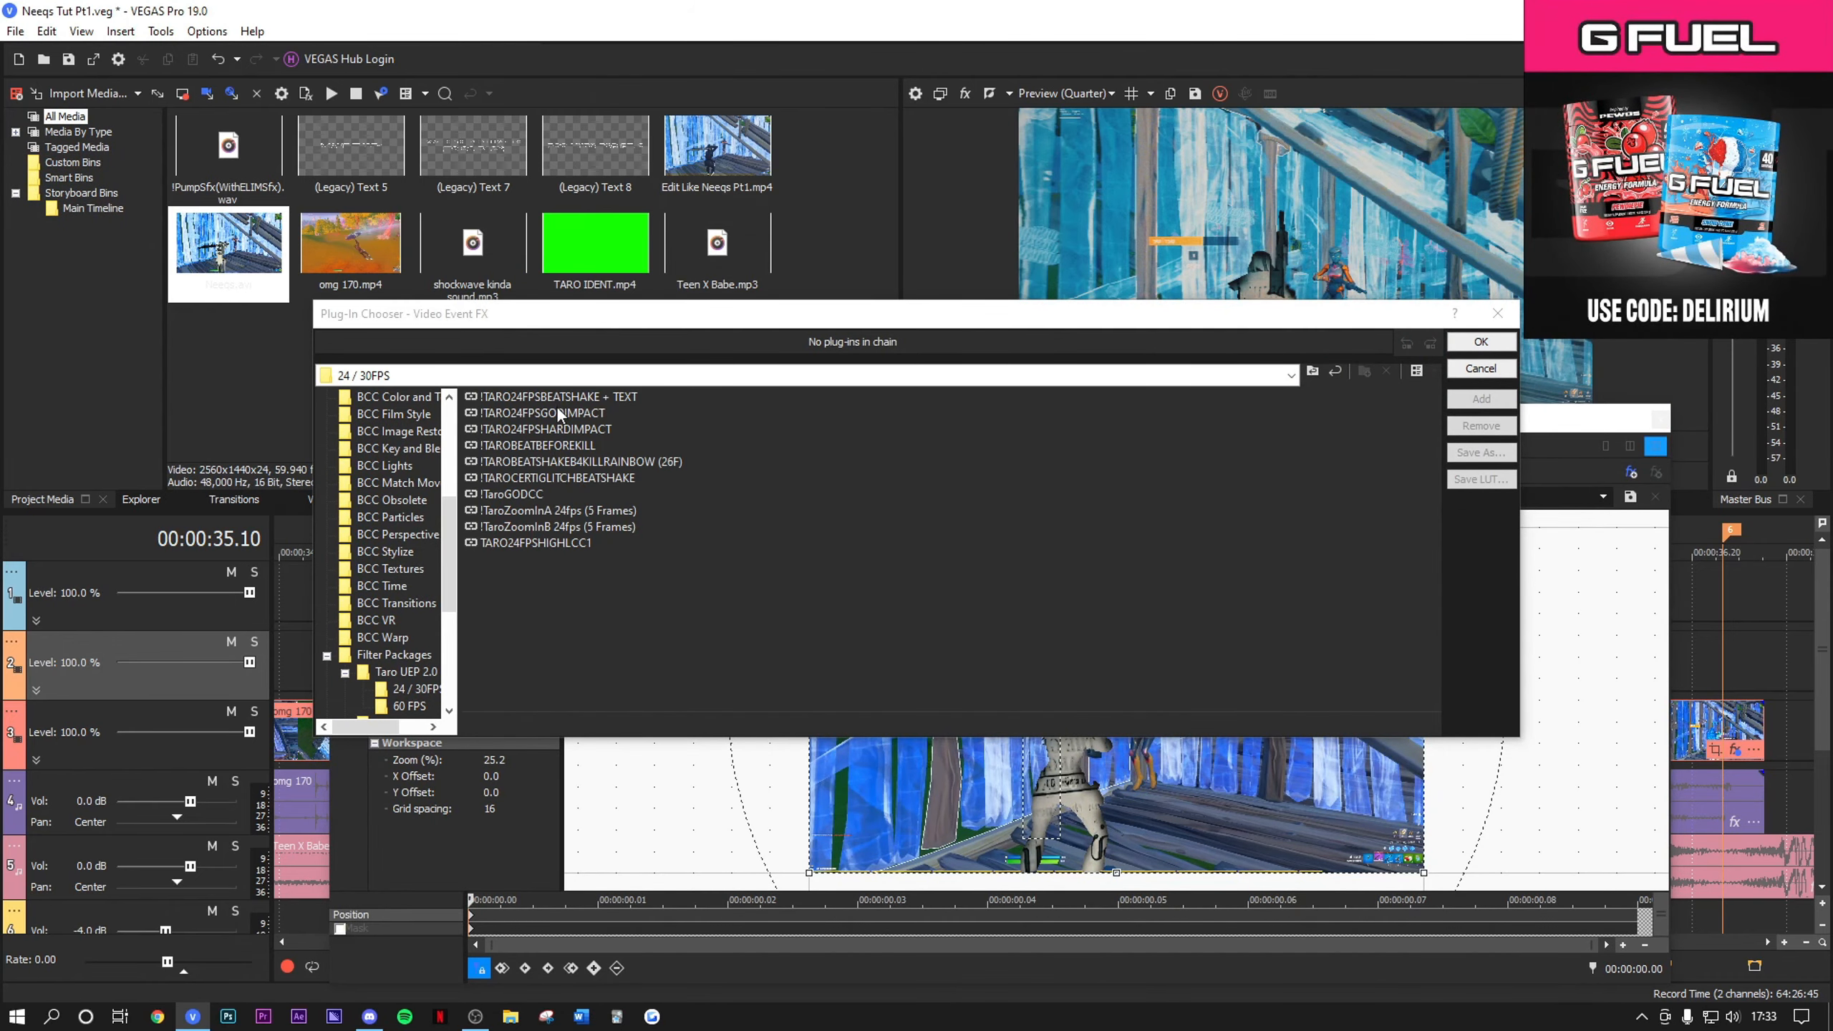
{"action": "double_click", "coordinate": [559, 417]}
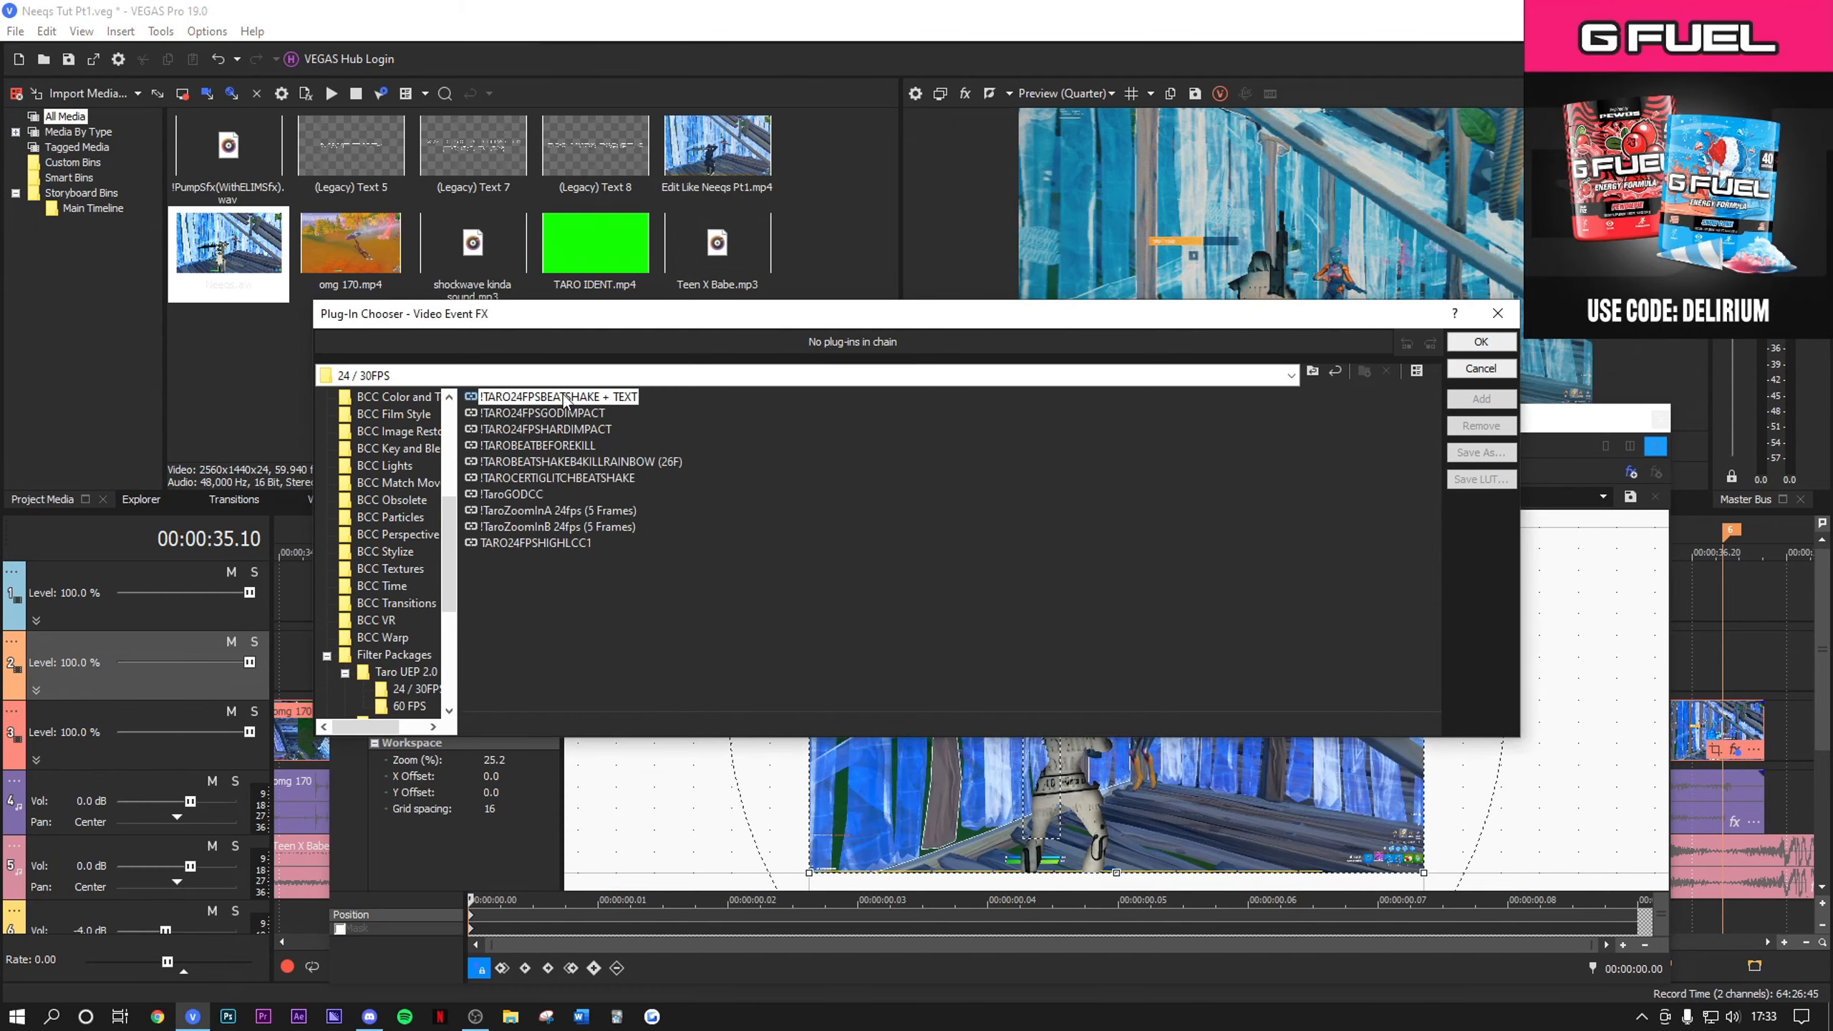
{"action": "left_click", "coordinate": [1481, 342]}
{"action": "left_click", "coordinate": [1660, 419]}
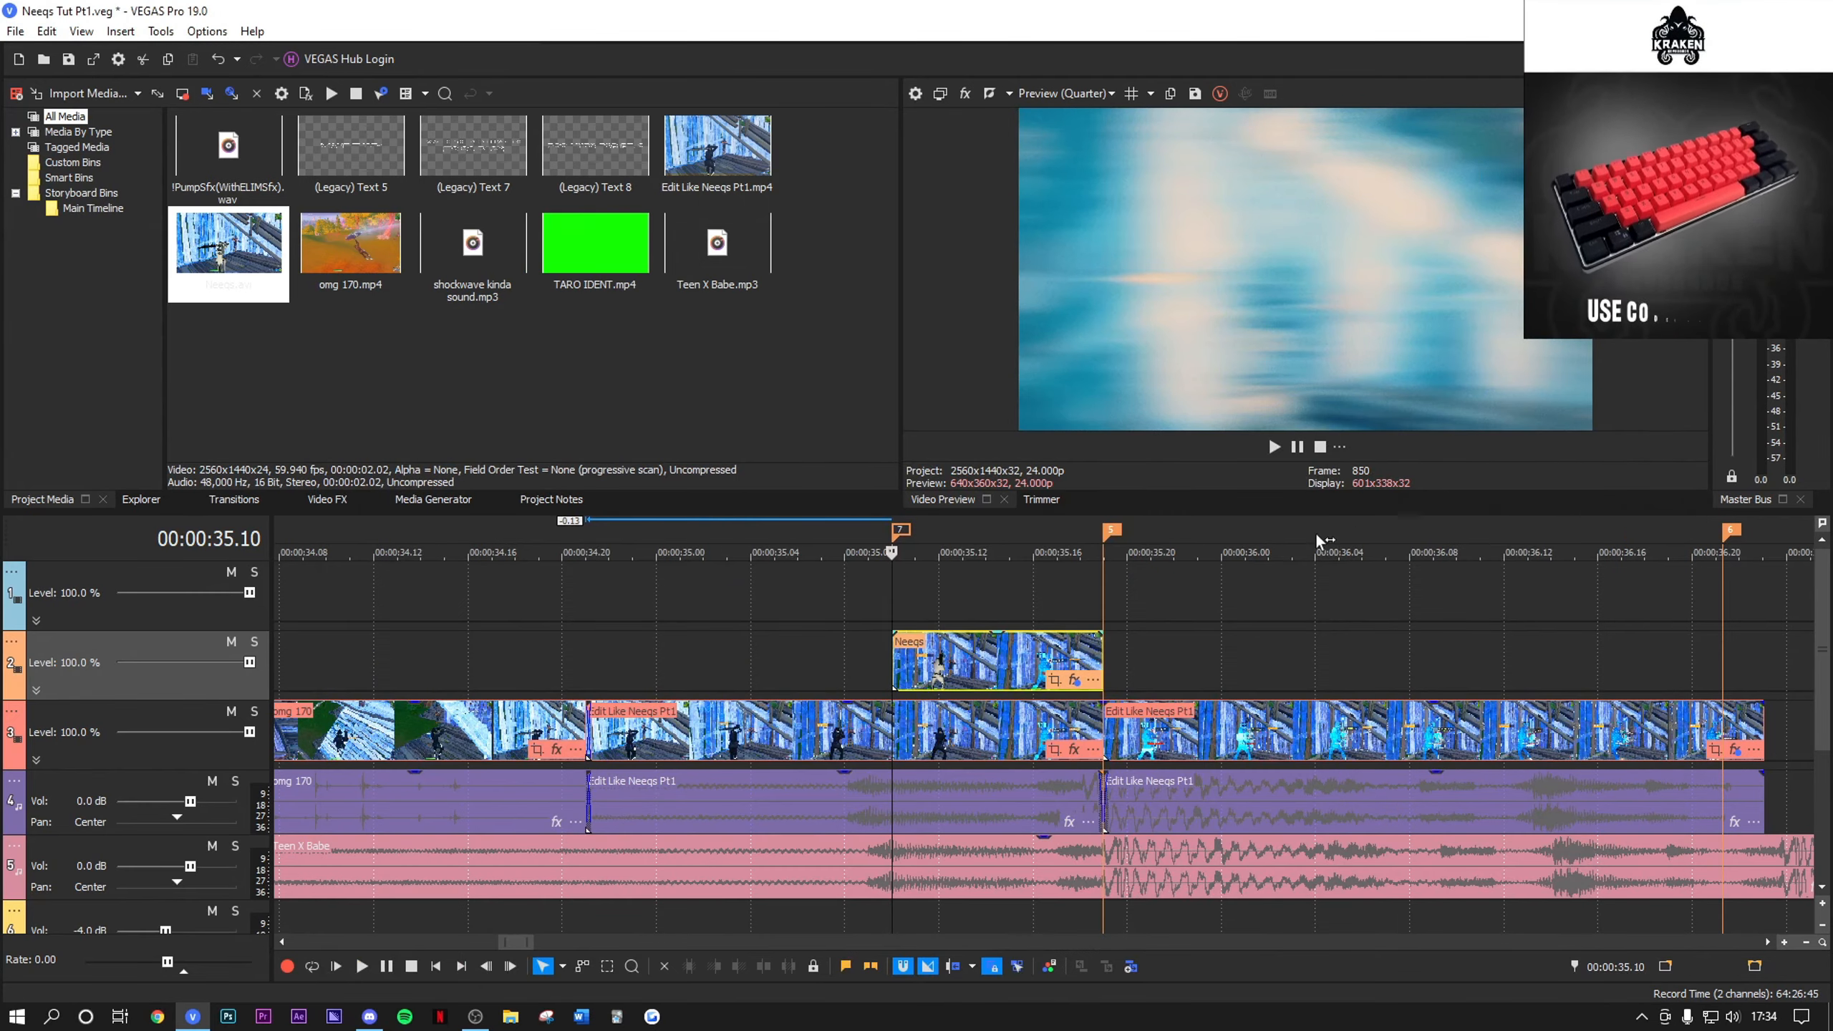
Step: Examine the beat shake on the Neeqs clip frame by frame up to and across the cut into the next clip
{"action": "left_click", "coordinate": [993, 616]}
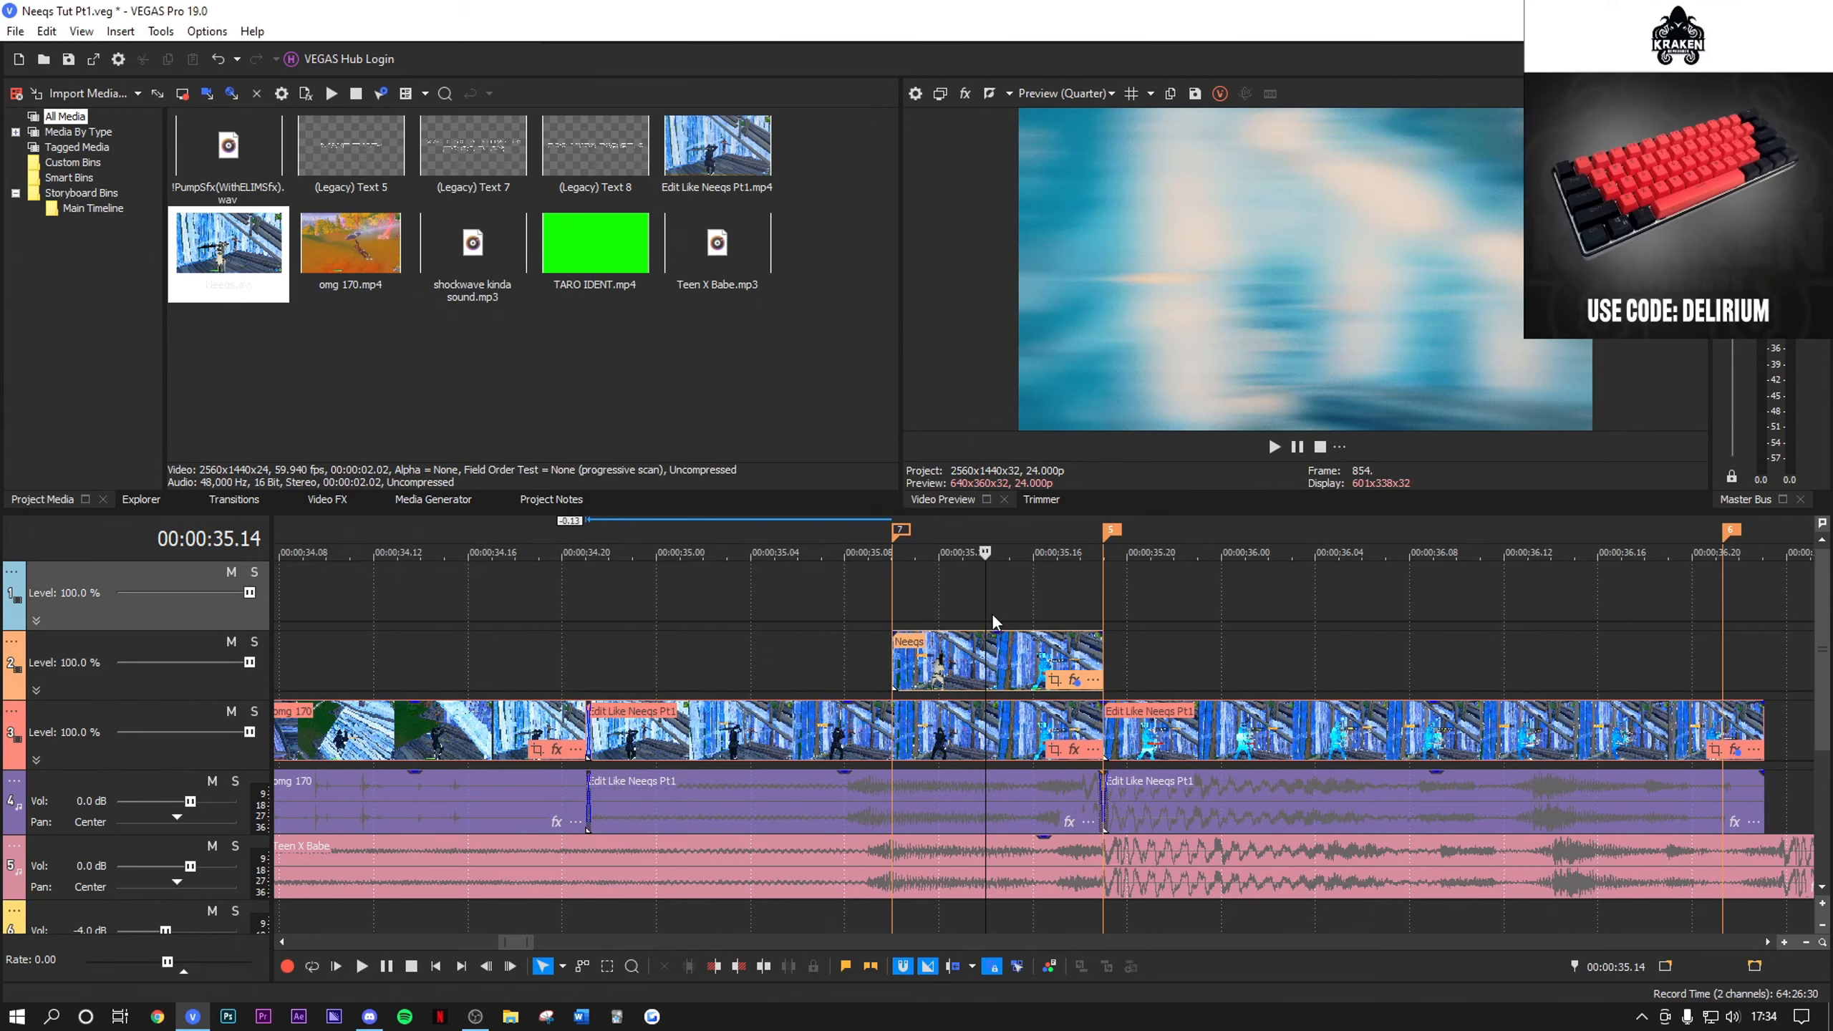
{"action": "key", "text": "Right"}
{"action": "key", "text": "Right"}
{"action": "key", "text": "Right"}
{"action": "key", "text": "Right"}
{"action": "key", "text": "Right"}
{"action": "key", "text": "Right"}
{"action": "scroll", "coordinate": [1022, 639], "scroll_direction": "up", "scroll_amount": 1}
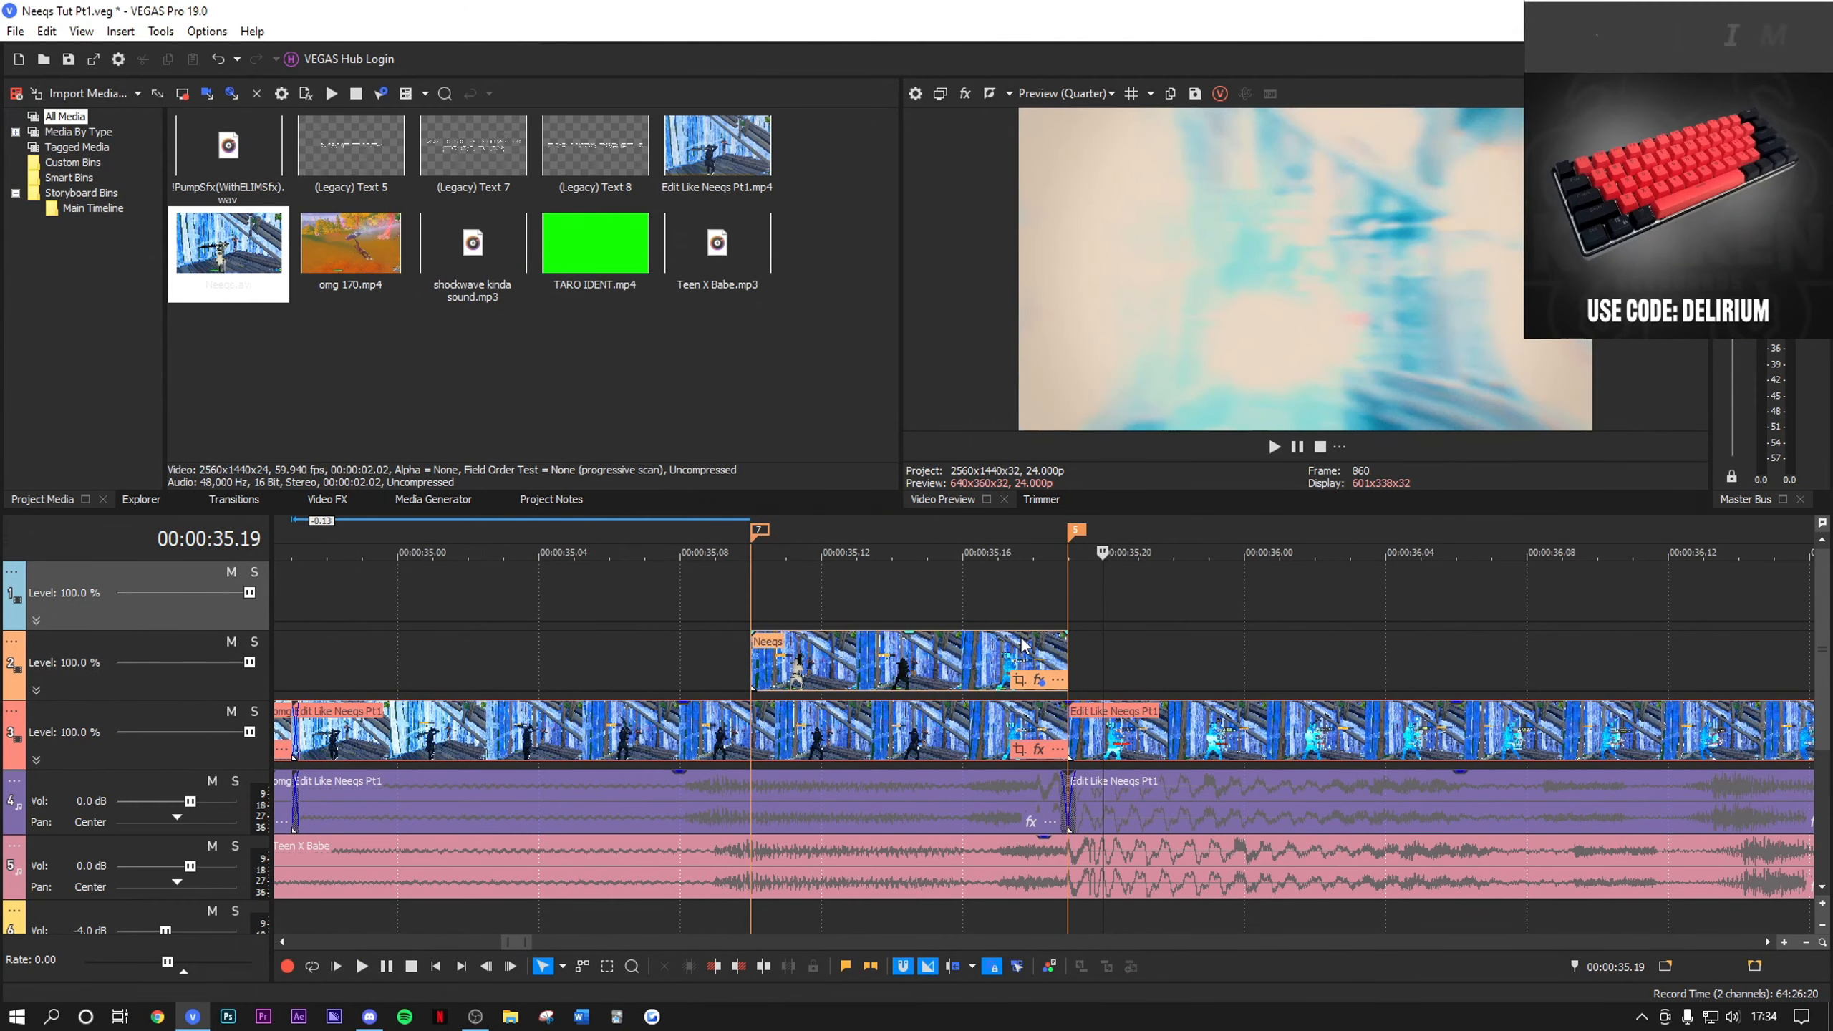
{"action": "key", "text": "Left"}
{"action": "key", "text": "Left"}
{"action": "key", "text": "Left"}
{"action": "key", "text": "Left"}
{"action": "key", "text": "Left"}
Step: Find the S_BlurMoCurves effect and add its default preset to the Neeqs clip
{"action": "left_click", "coordinate": [327, 499]}
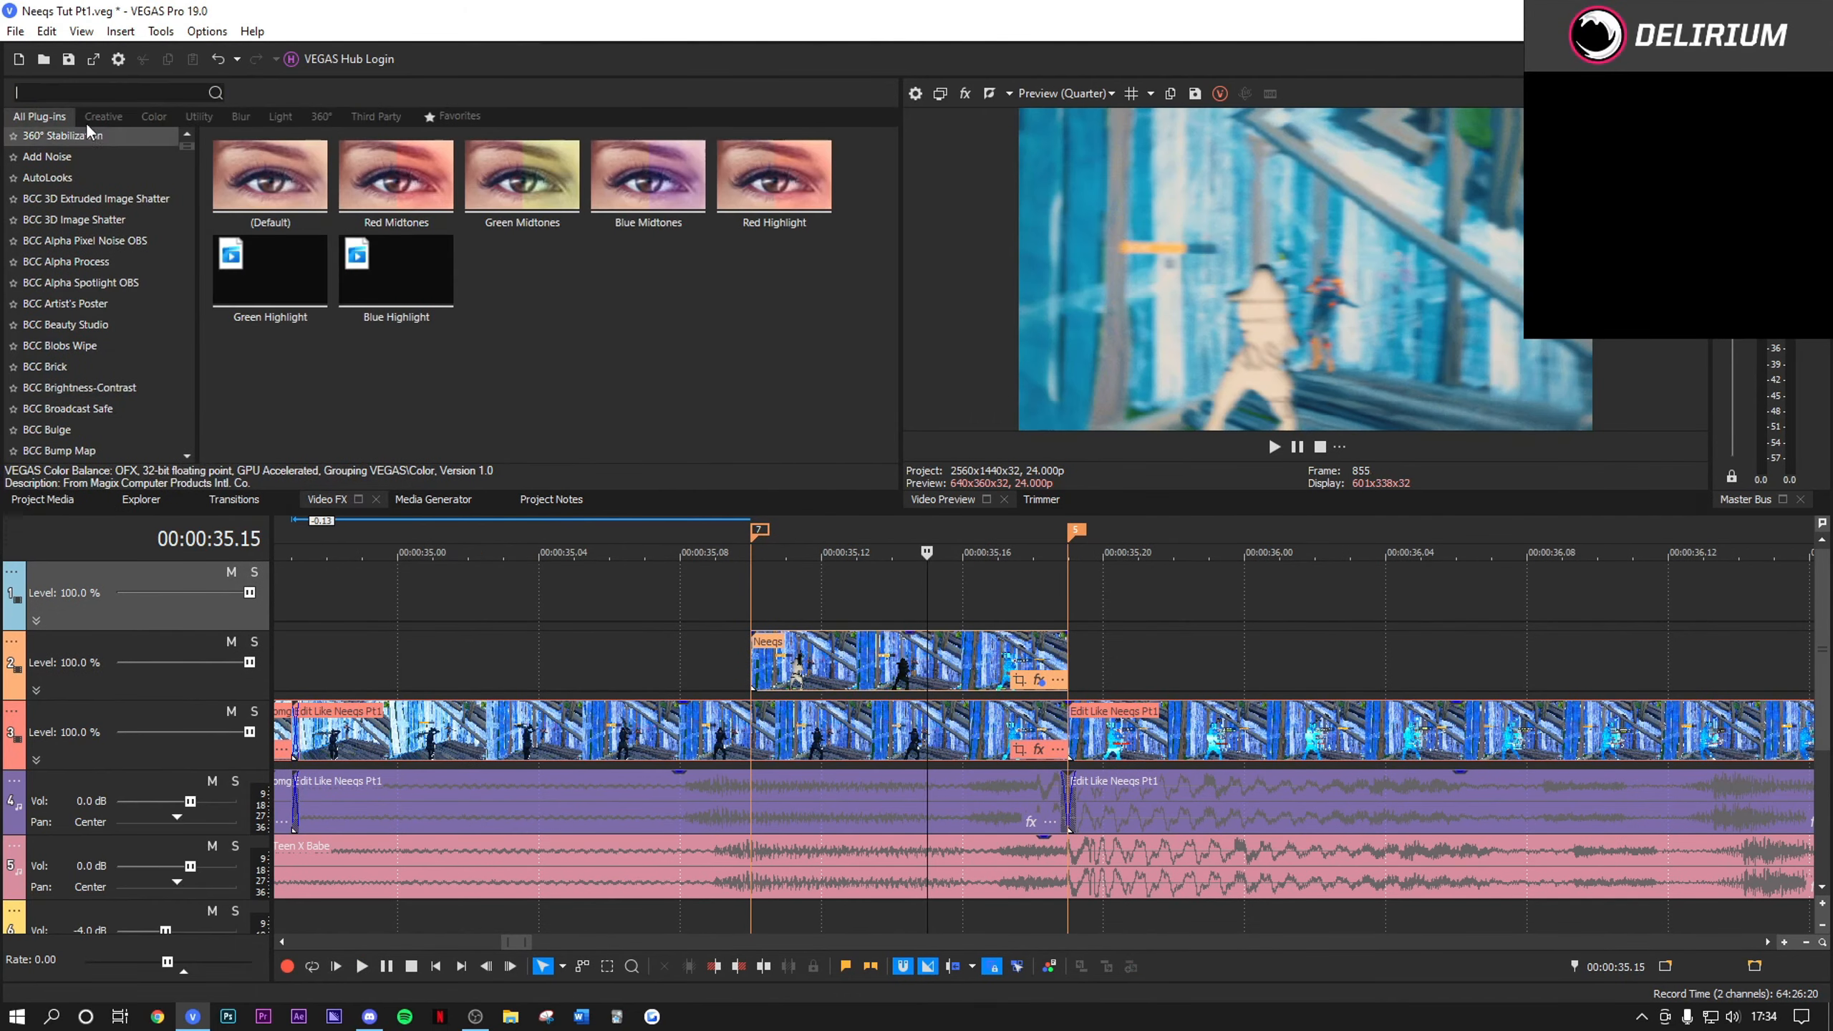
{"action": "type", "text": "blur"}
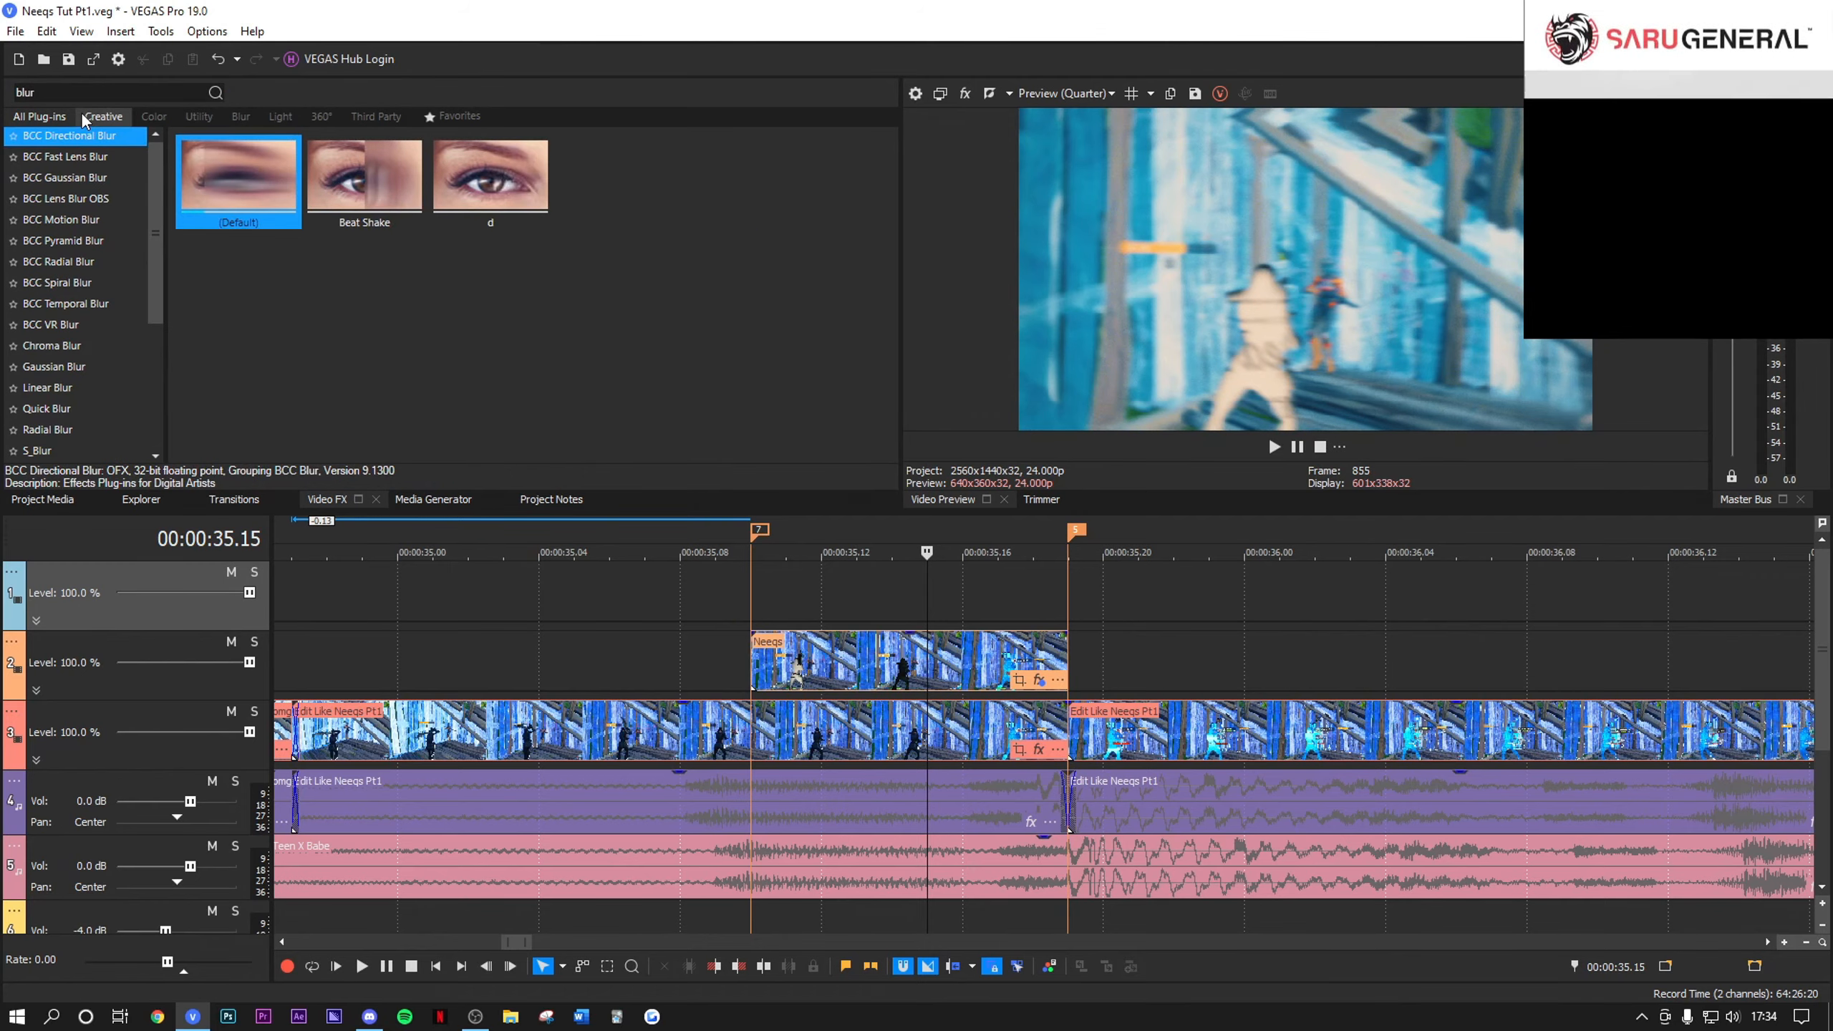
{"action": "type", "text": "mo"}
{"action": "left_click_drag", "start_coordinate": [238, 188], "coordinate": [908, 661]}
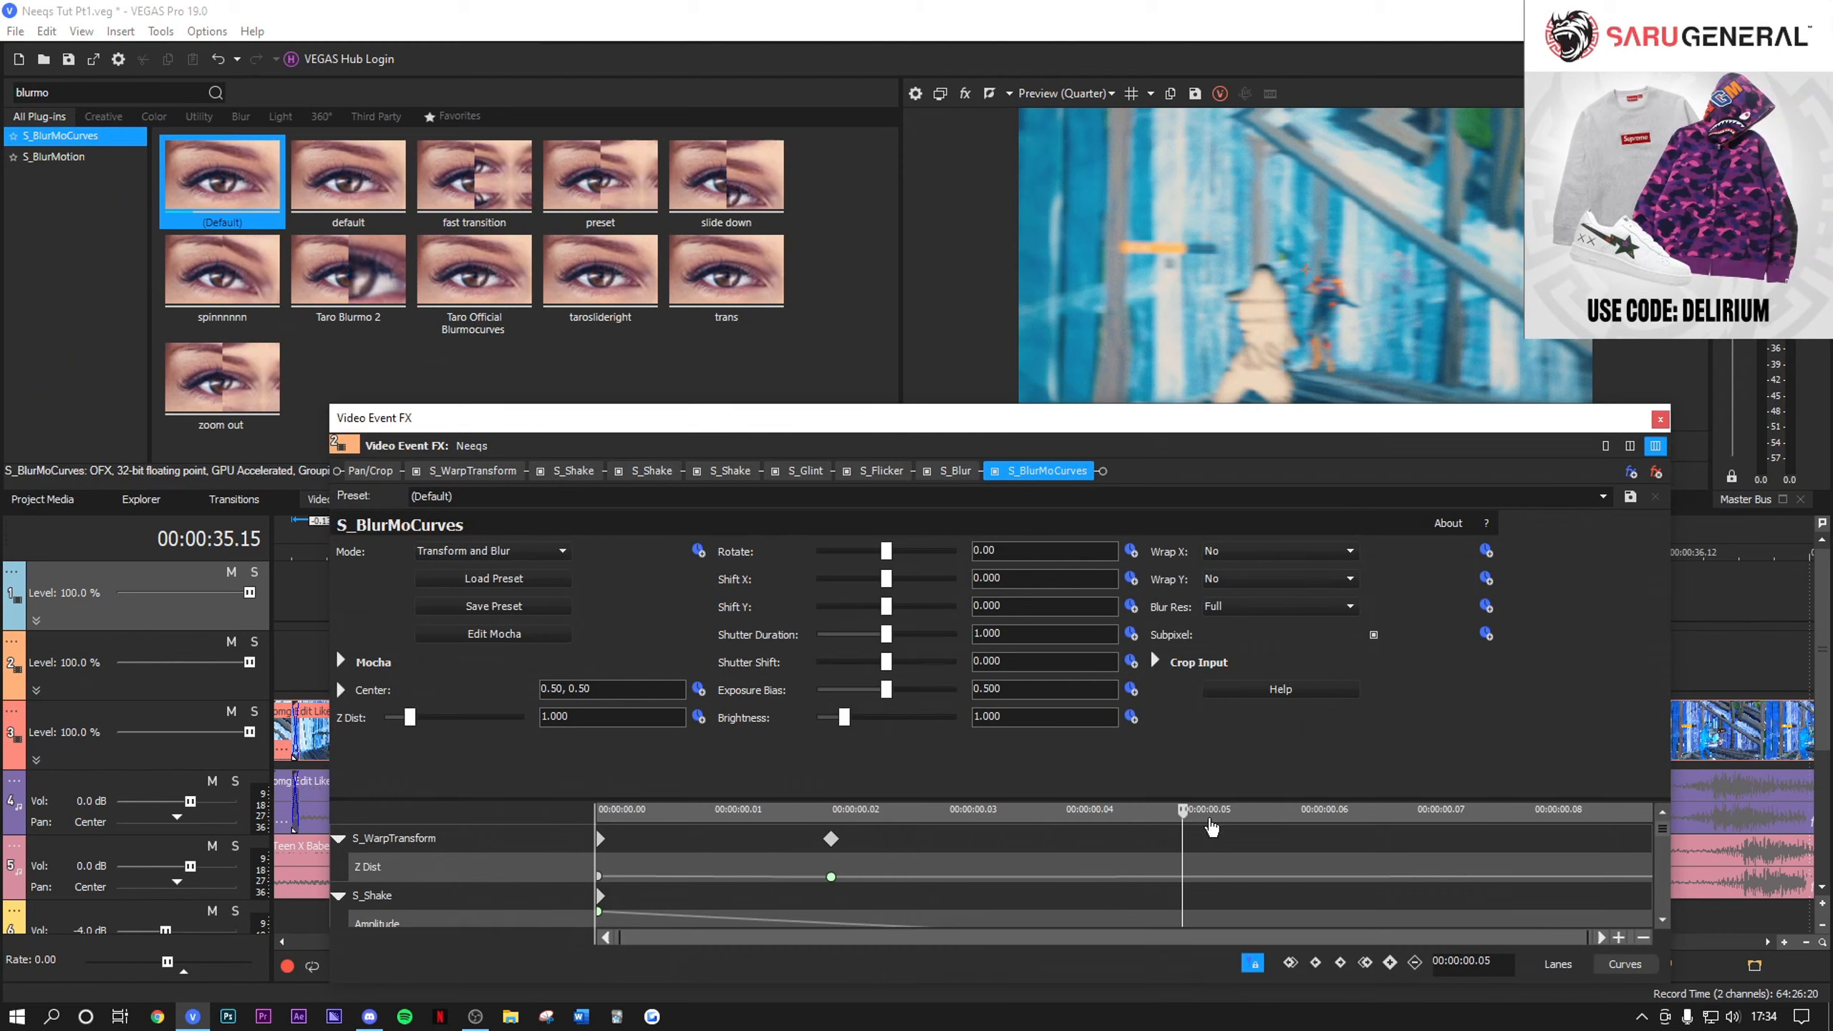
Step: Set the Z Dist of S_BlurMoCurves on the Neeqs clip to 0.890 and its Rotate to -4.5
{"action": "left_click", "coordinate": [570, 716]}
{"action": "type", "text": "0."}
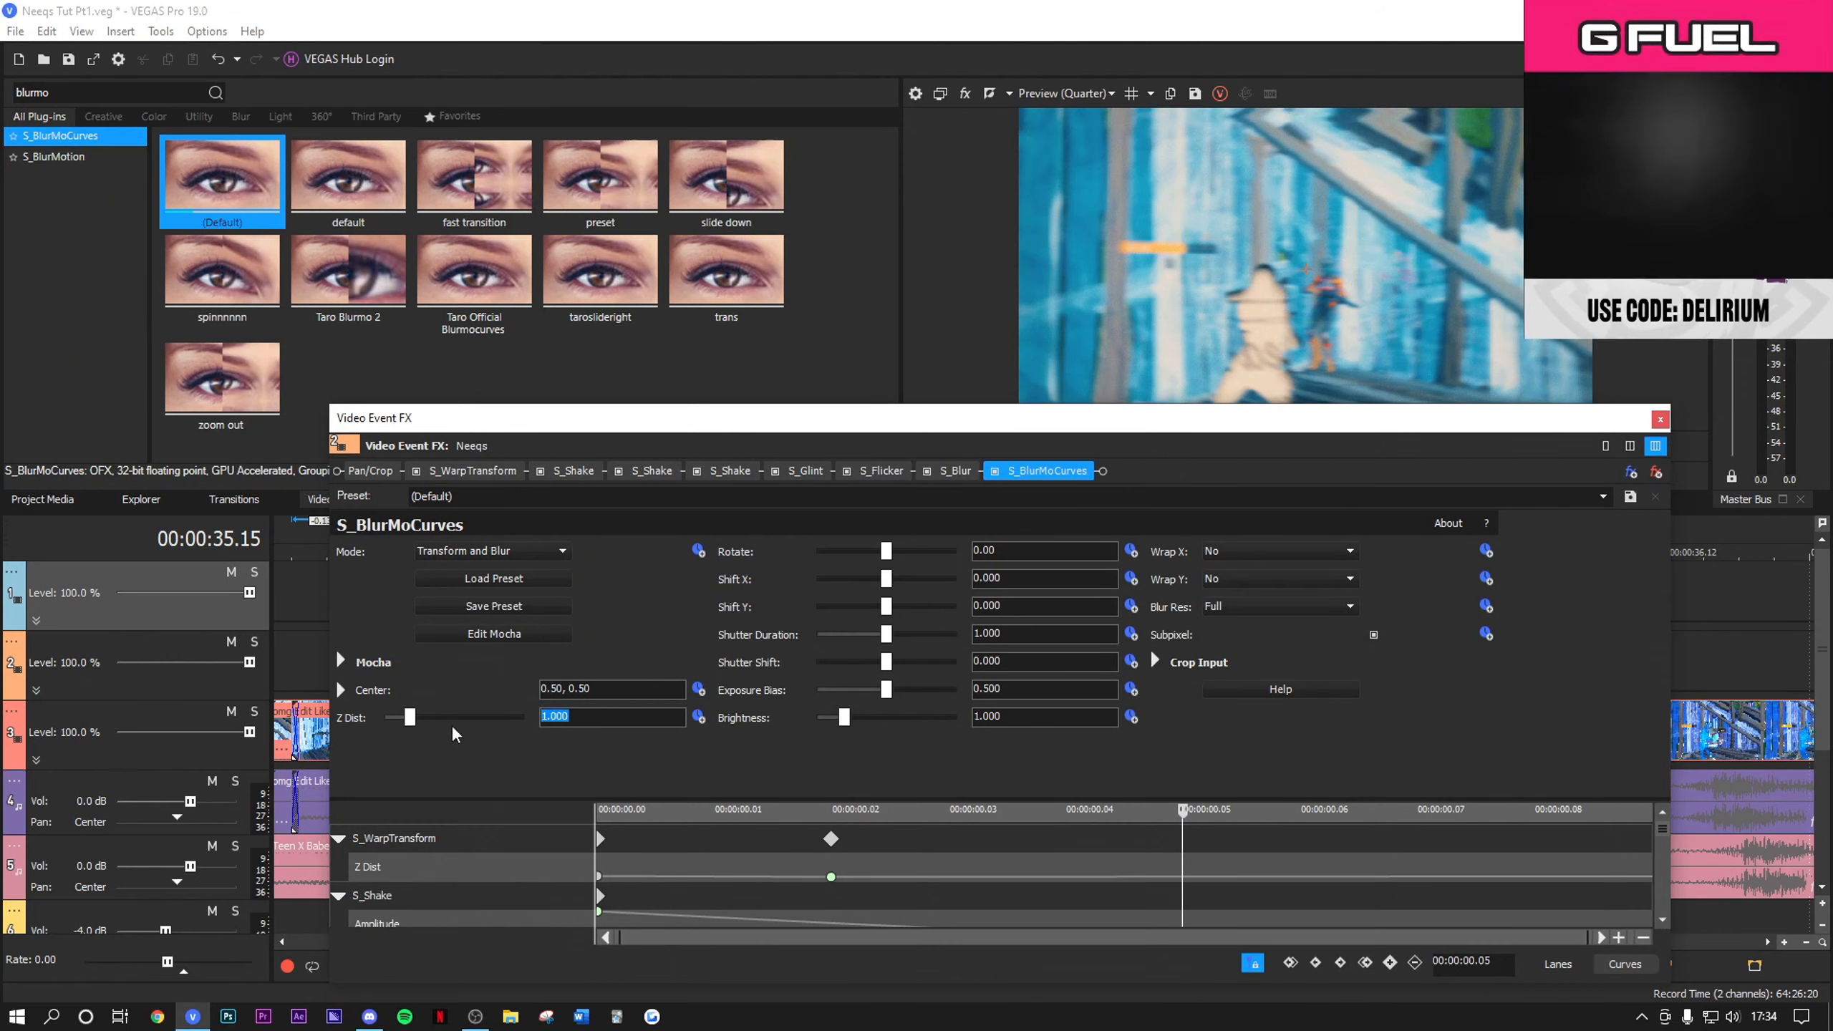
{"action": "type", "text": "890"}
{"action": "key", "text": "Tab"}
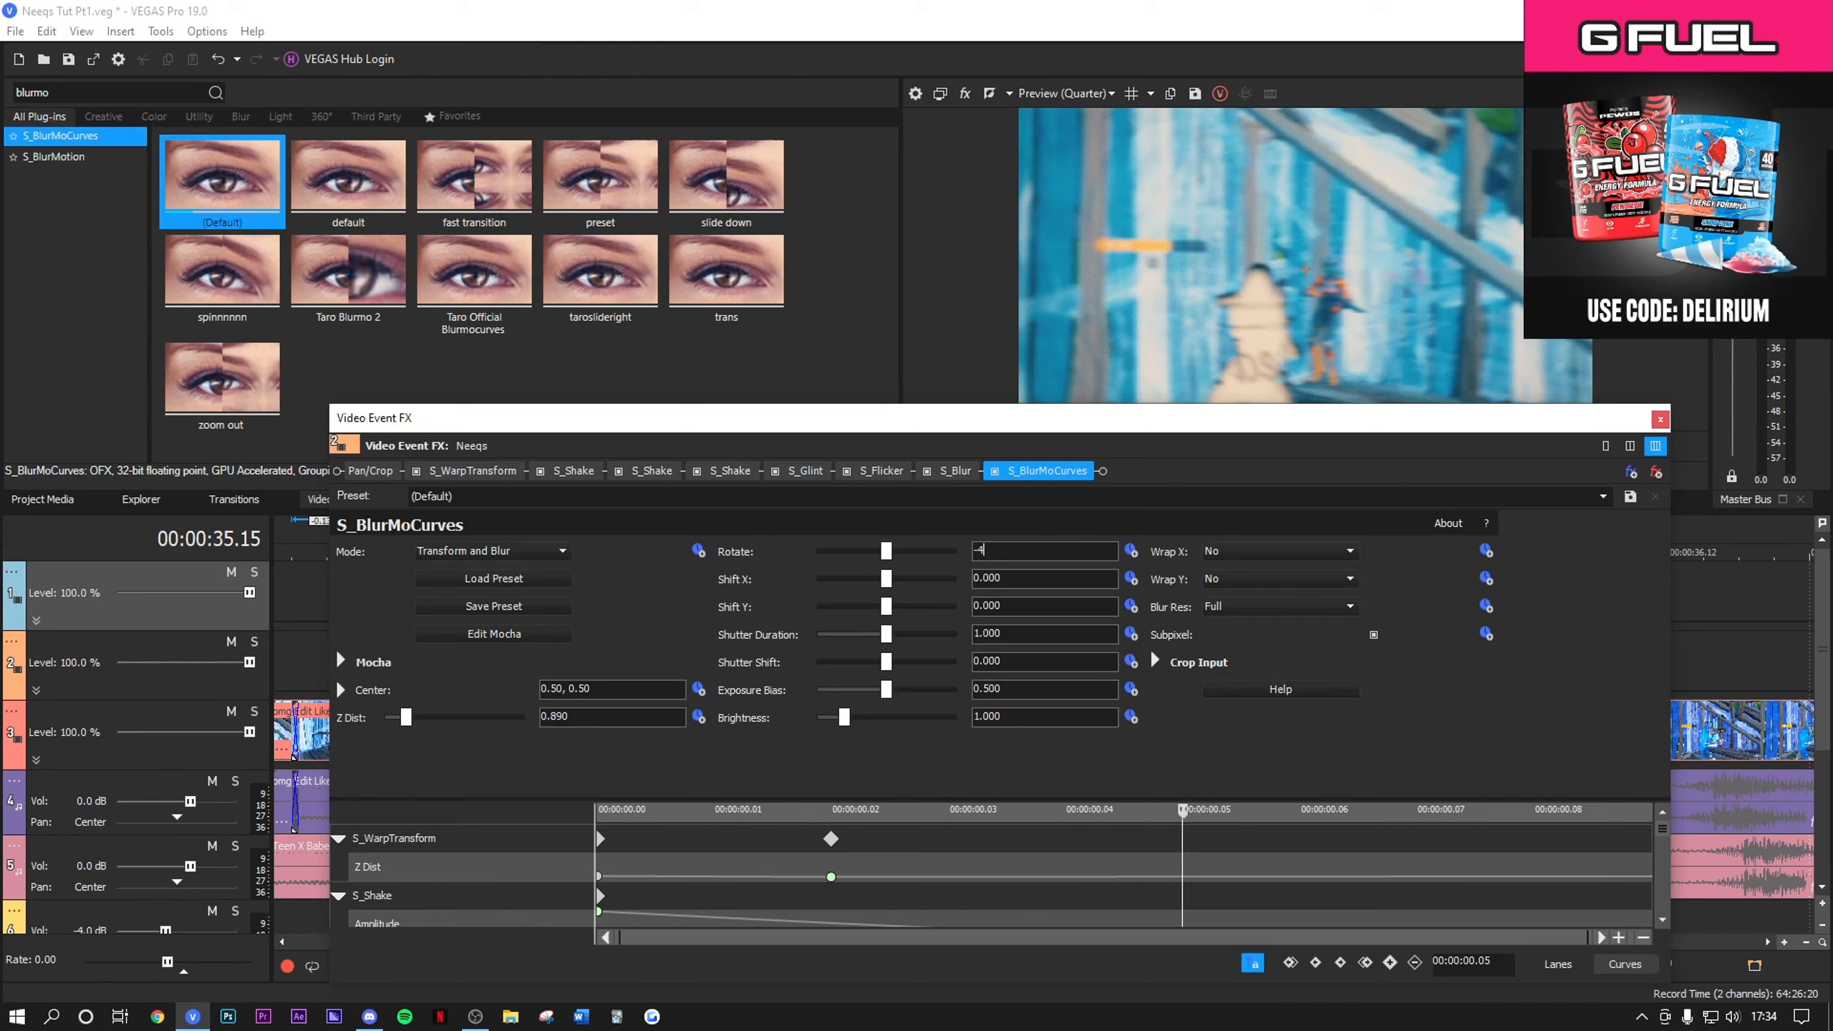
{"action": "type", "text": "-4.5"}
{"action": "key", "text": "Return"}
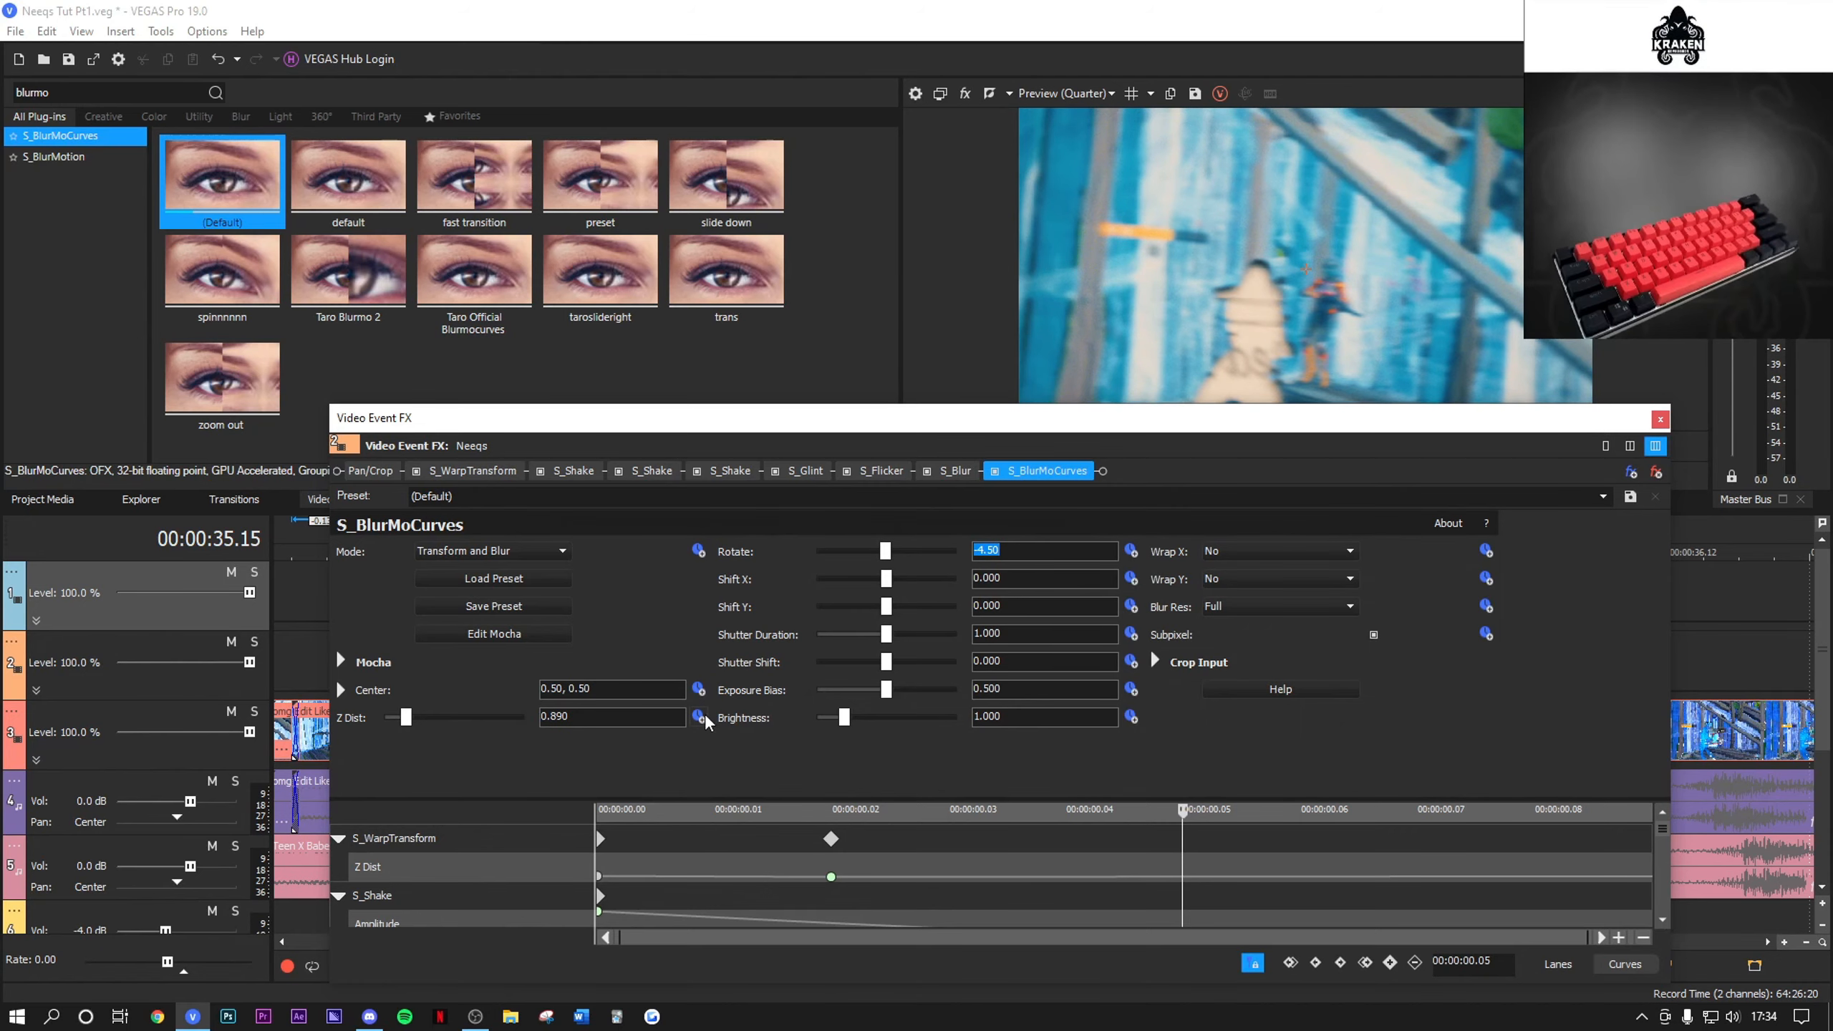
Step: Animate the S_BlurMoCurves Z Dist from 0.890 to a new end value at 00:00:00.09, using a Smooth Fade from the first keyframe
{"action": "left_click_drag", "start_coordinate": [1183, 812], "coordinate": [1731, 851]}
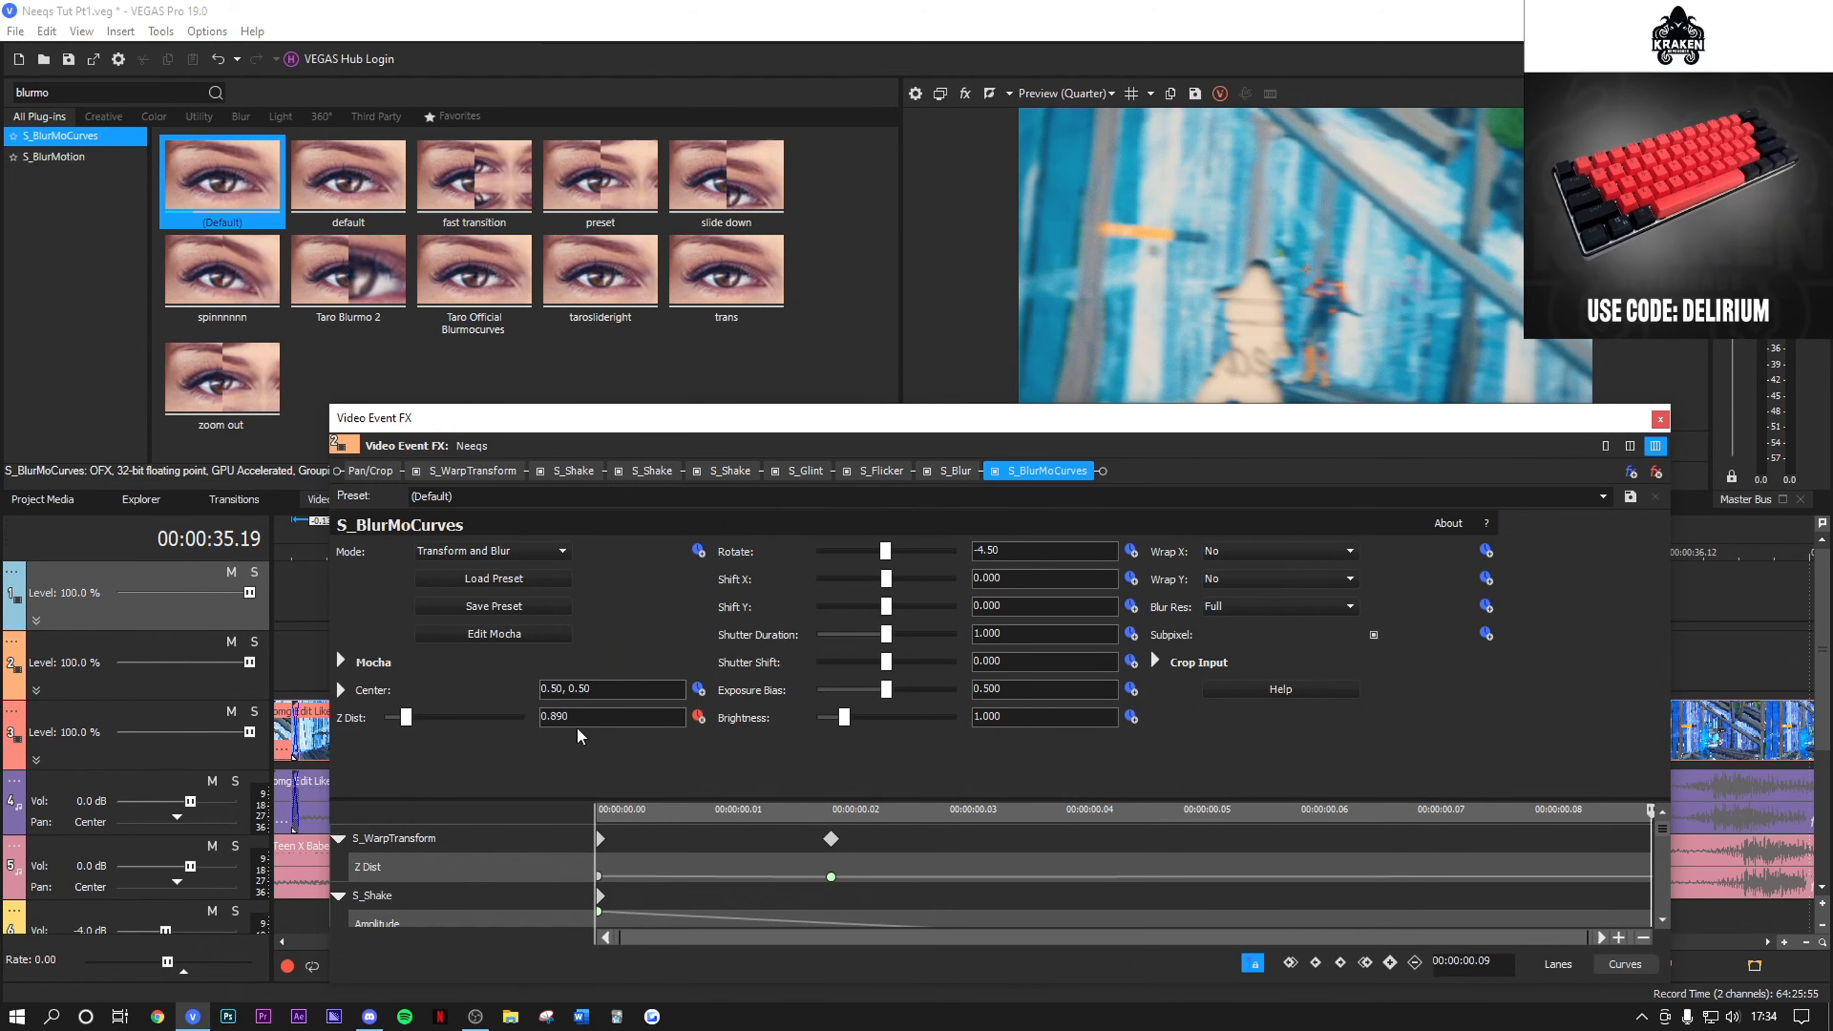
{"action": "left_click_drag", "start_coordinate": [571, 721], "coordinate": [558, 725]}
{"action": "type", "text": "70"}
{"action": "key", "text": "Return"}
{"action": "left_click_drag", "start_coordinate": [1661, 830], "coordinate": [1662, 912]}
{"action": "right_click", "coordinate": [597, 906]}
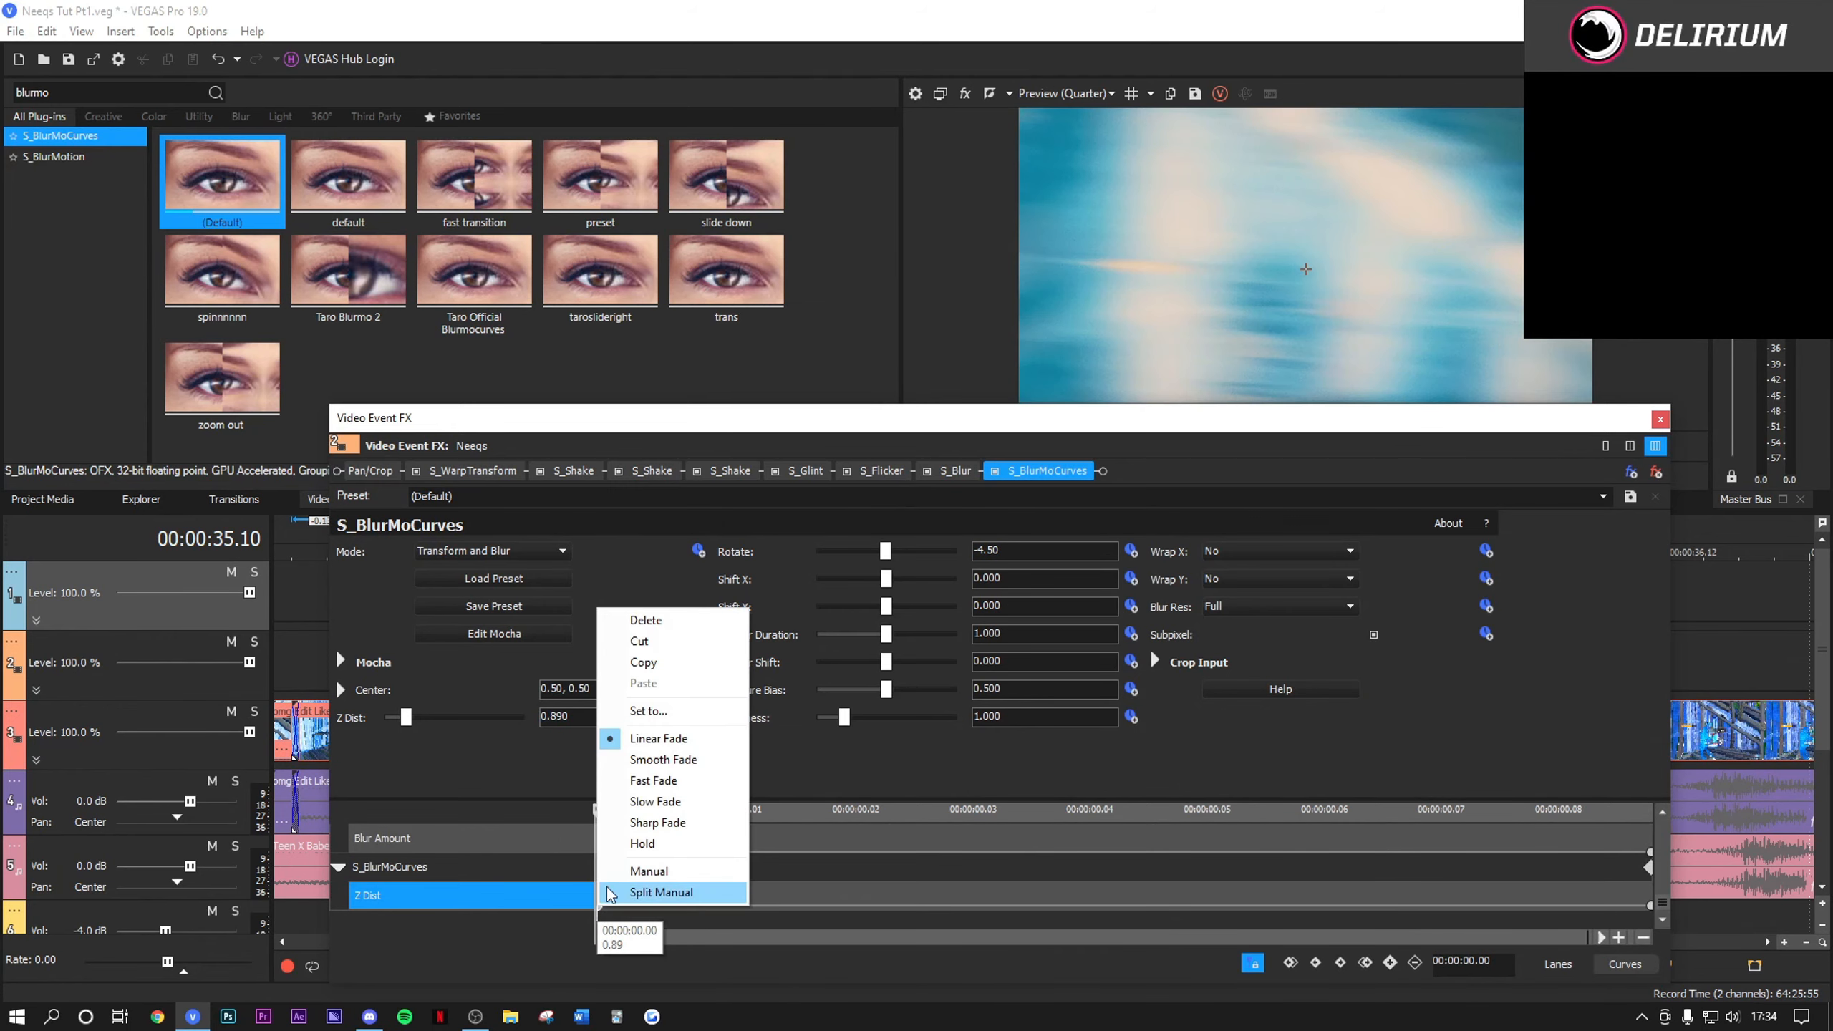
{"action": "left_click", "coordinate": [698, 760]}
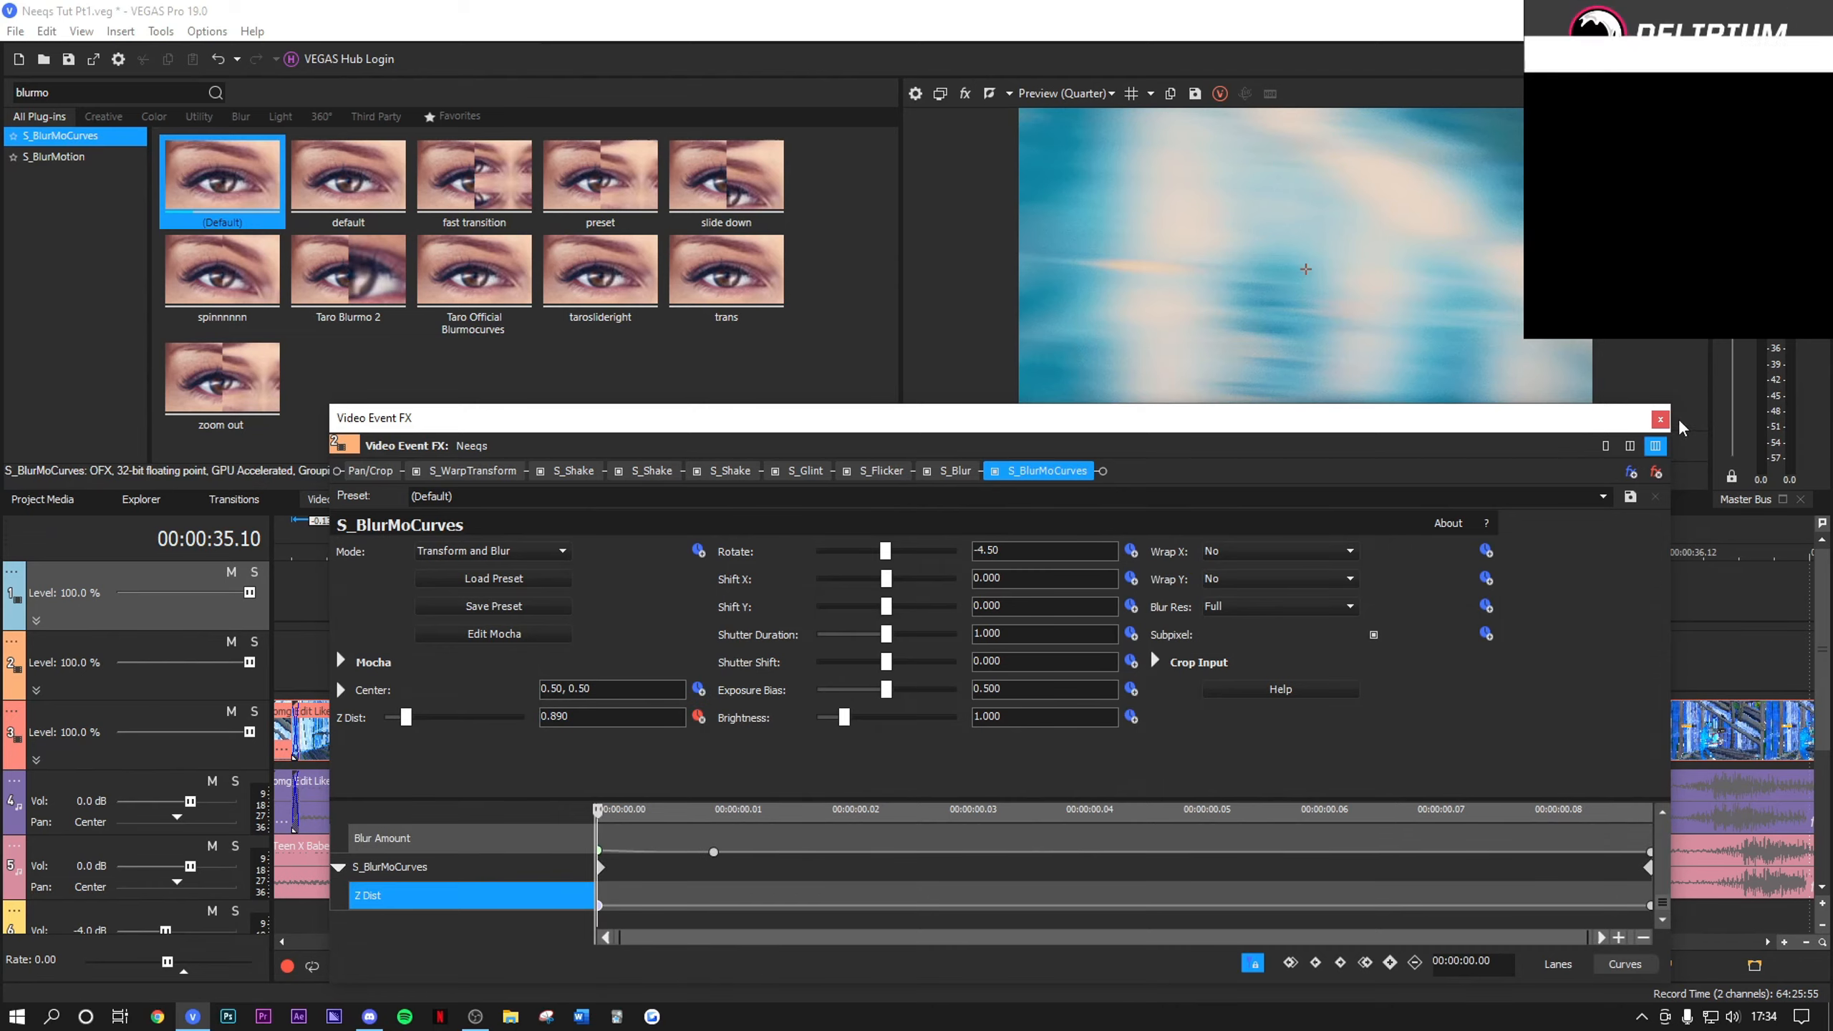
{"action": "left_click", "coordinate": [1660, 420]}
Step: Preview the Neeqs clip's zoom and rotation through the cut into the following Edit Like Neeqs Pt1 clip
{"action": "left_click", "coordinate": [938, 605]}
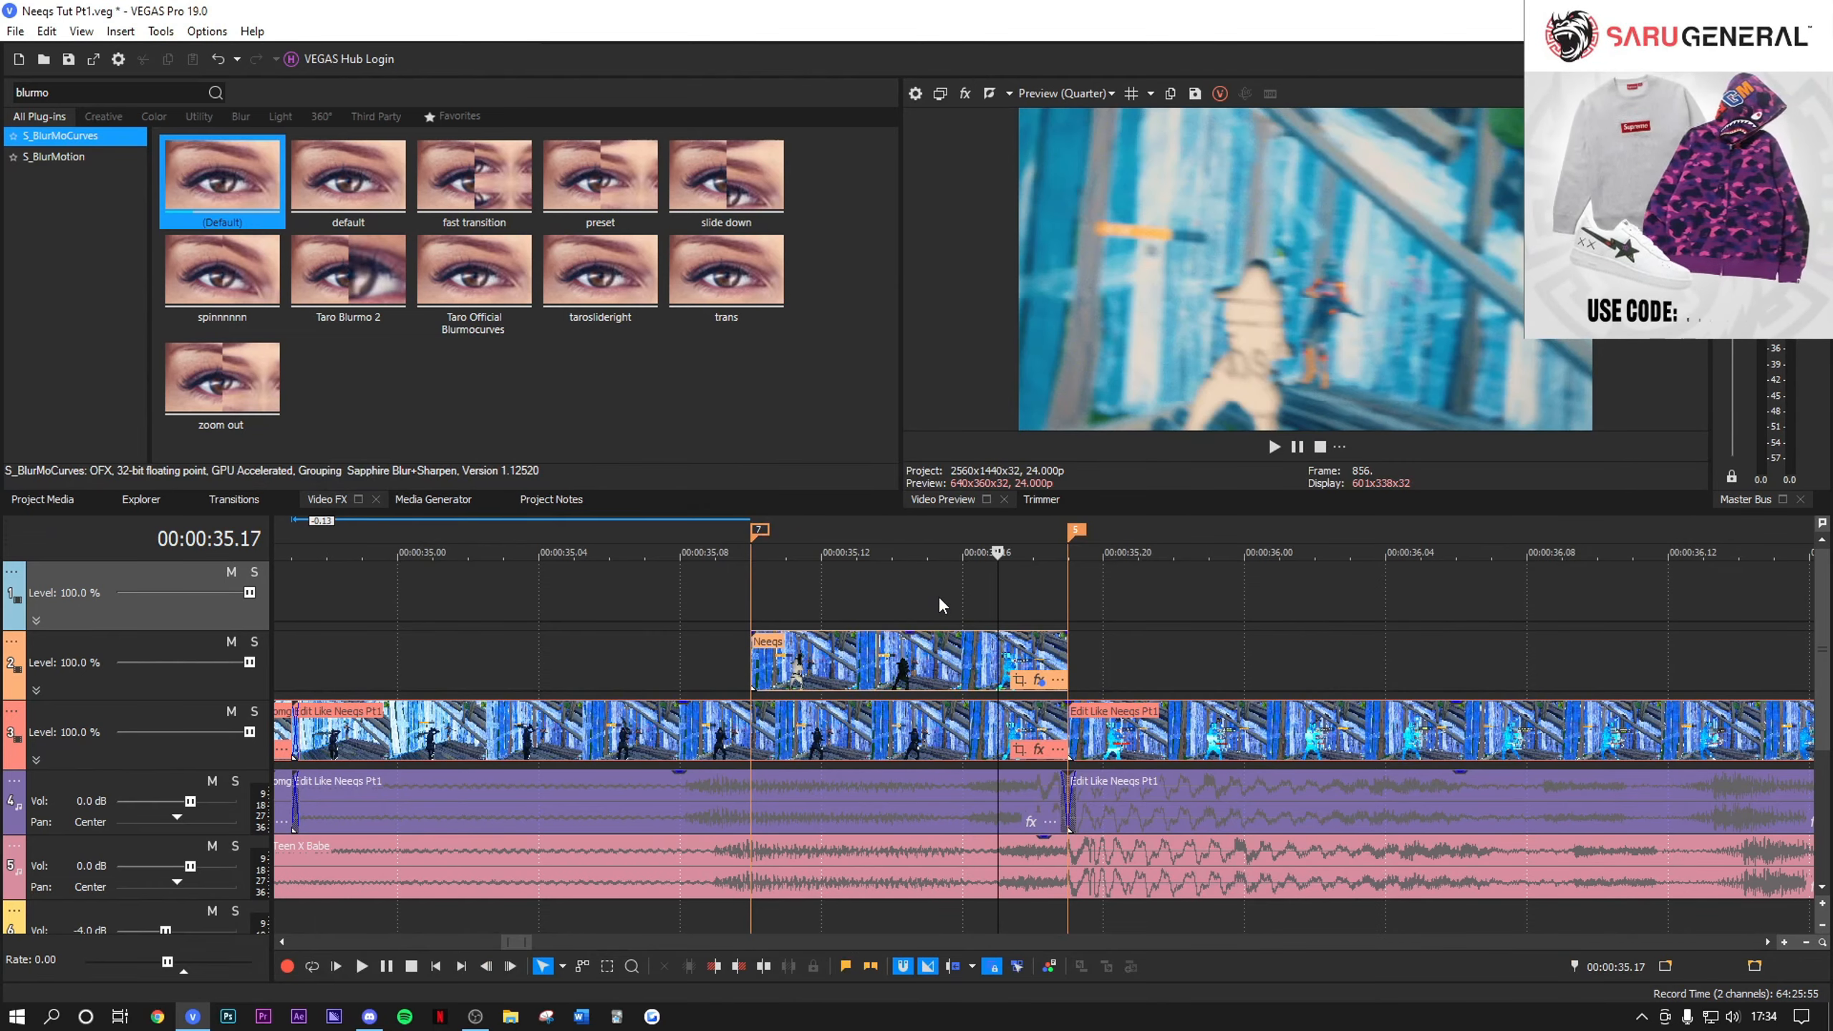
{"action": "key", "text": "alt+Right"}
{"action": "key", "text": "alt+Right"}
{"action": "key", "text": "alt+Right"}
{"action": "key", "text": "alt+Right"}
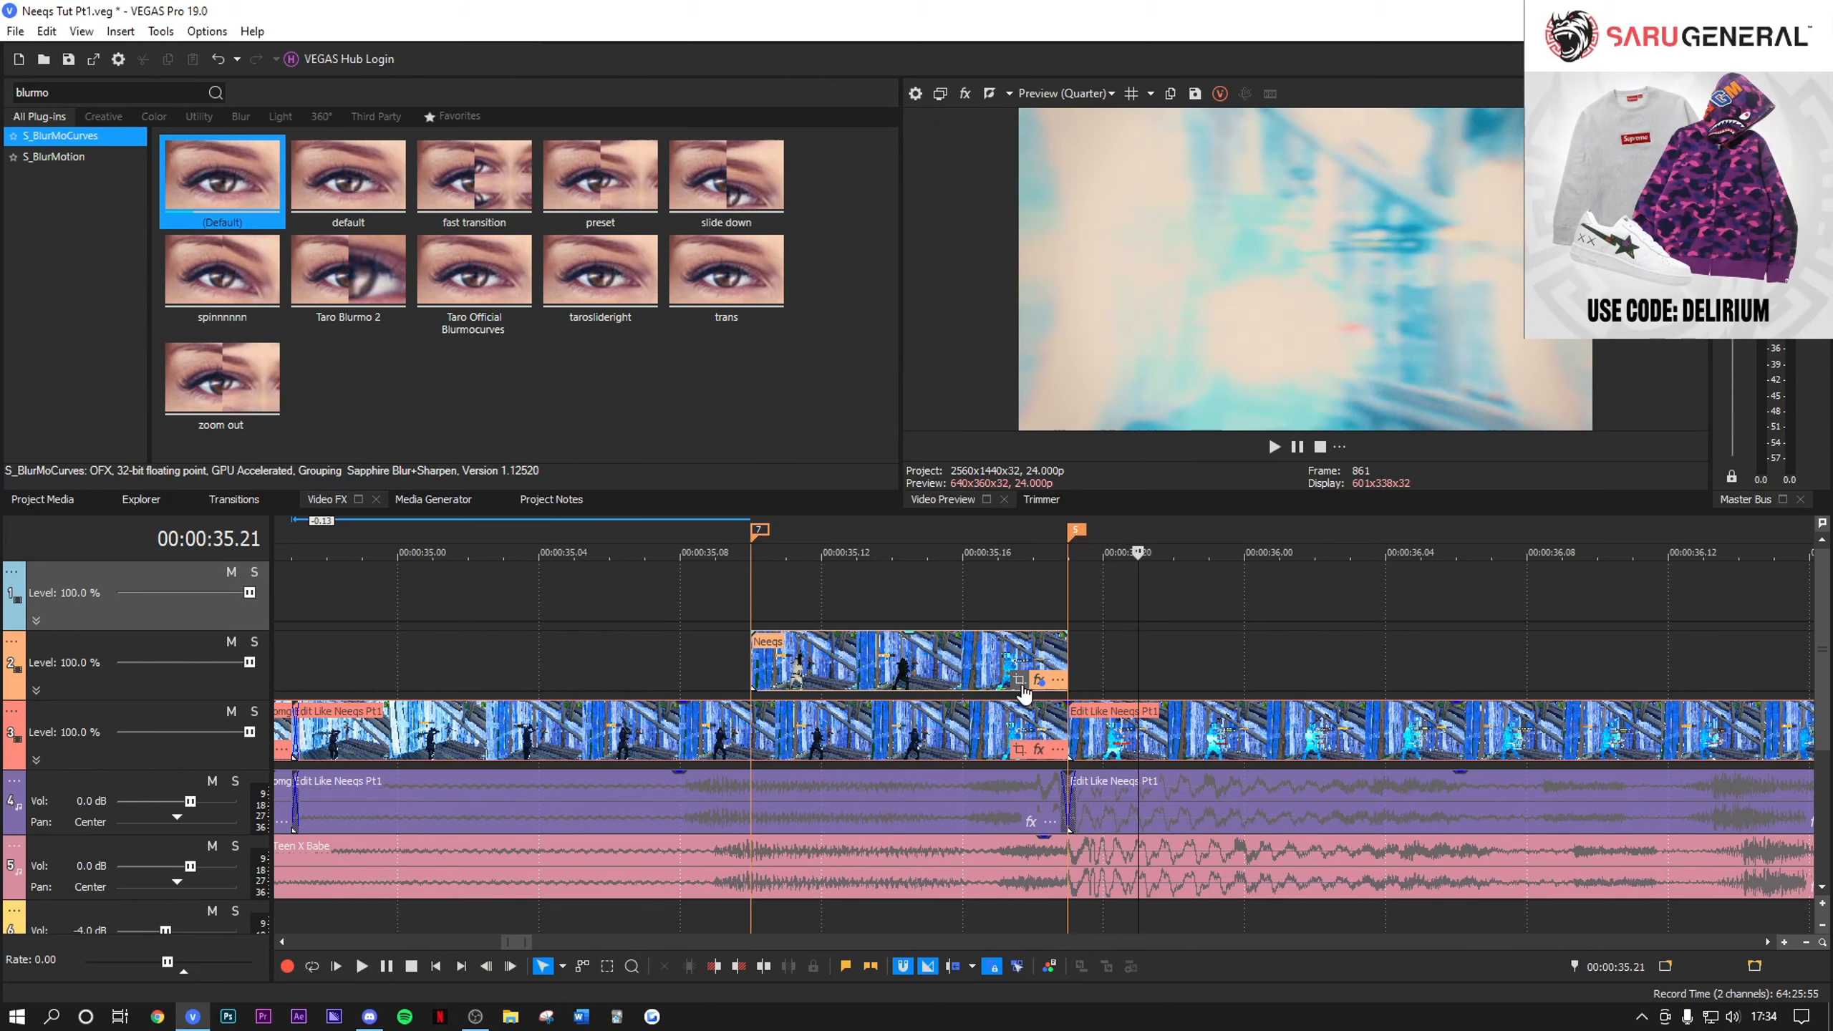
{"action": "key", "text": "space"}
{"action": "scroll", "coordinate": [1025, 684], "scroll_direction": "down", "scroll_amount": 2}
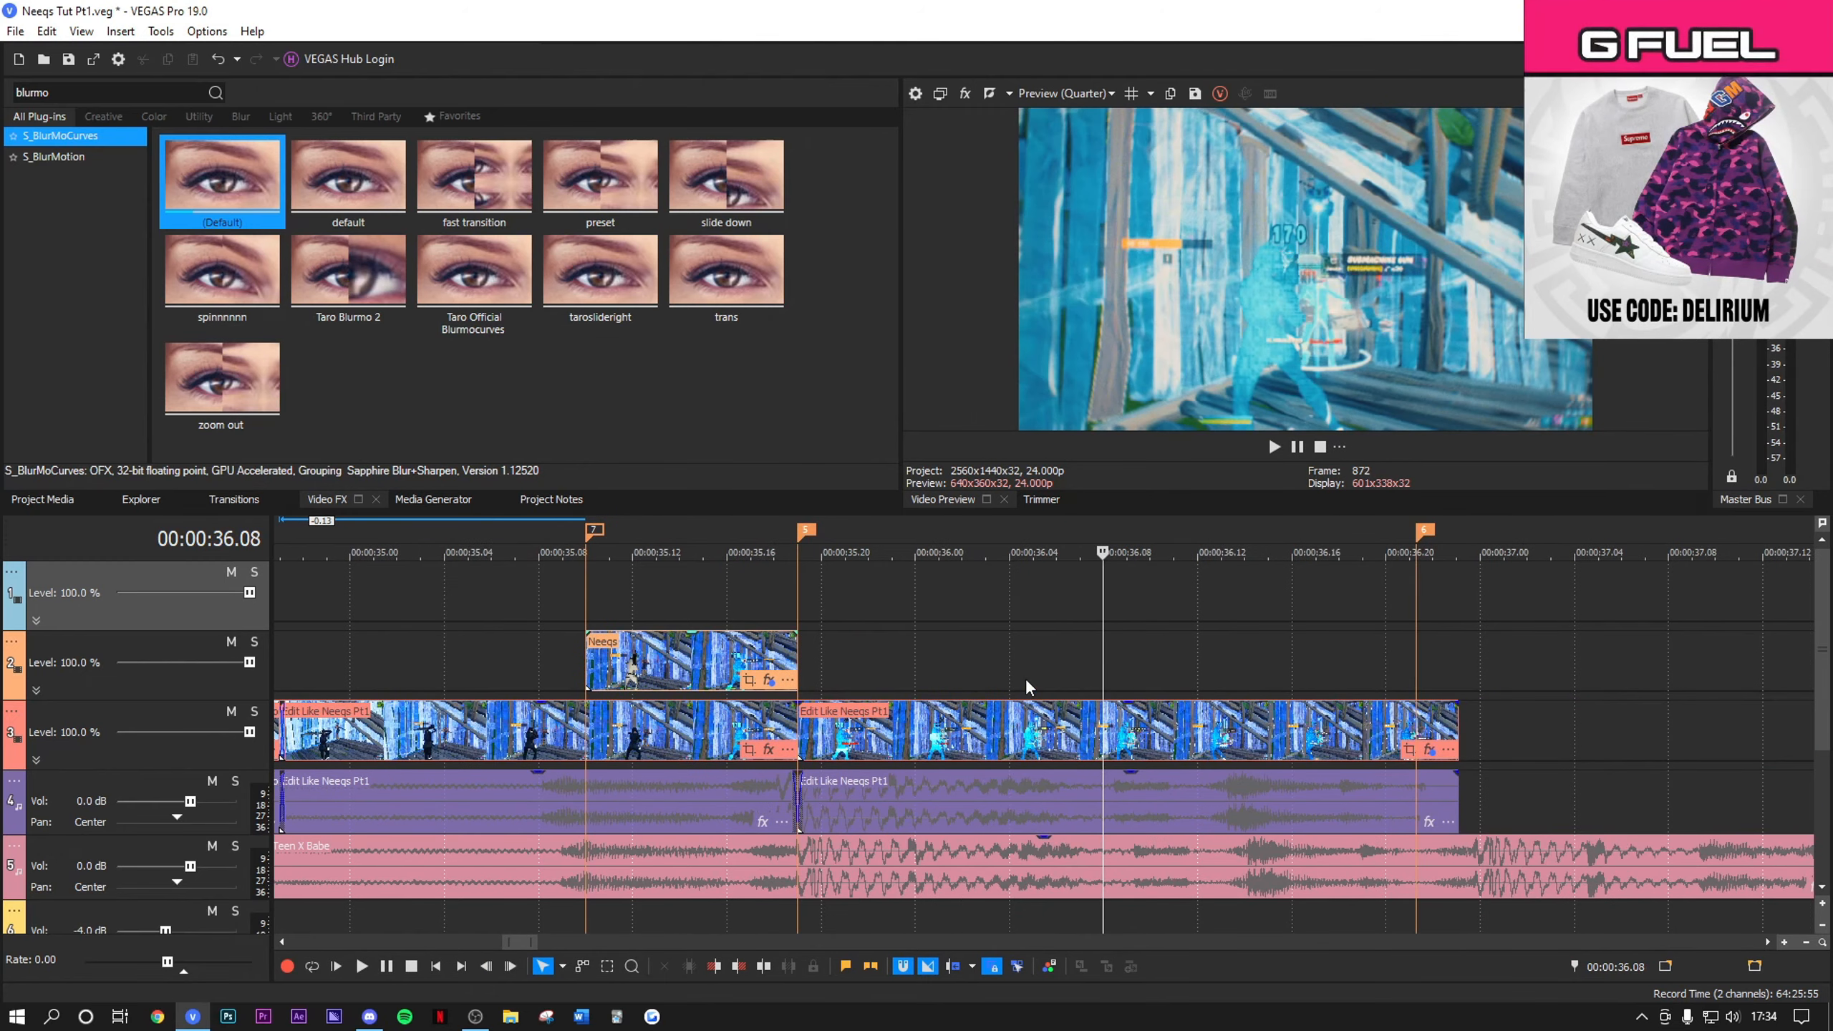
{"action": "scroll", "coordinate": [820, 665], "scroll_direction": "down", "scroll_amount": 1}
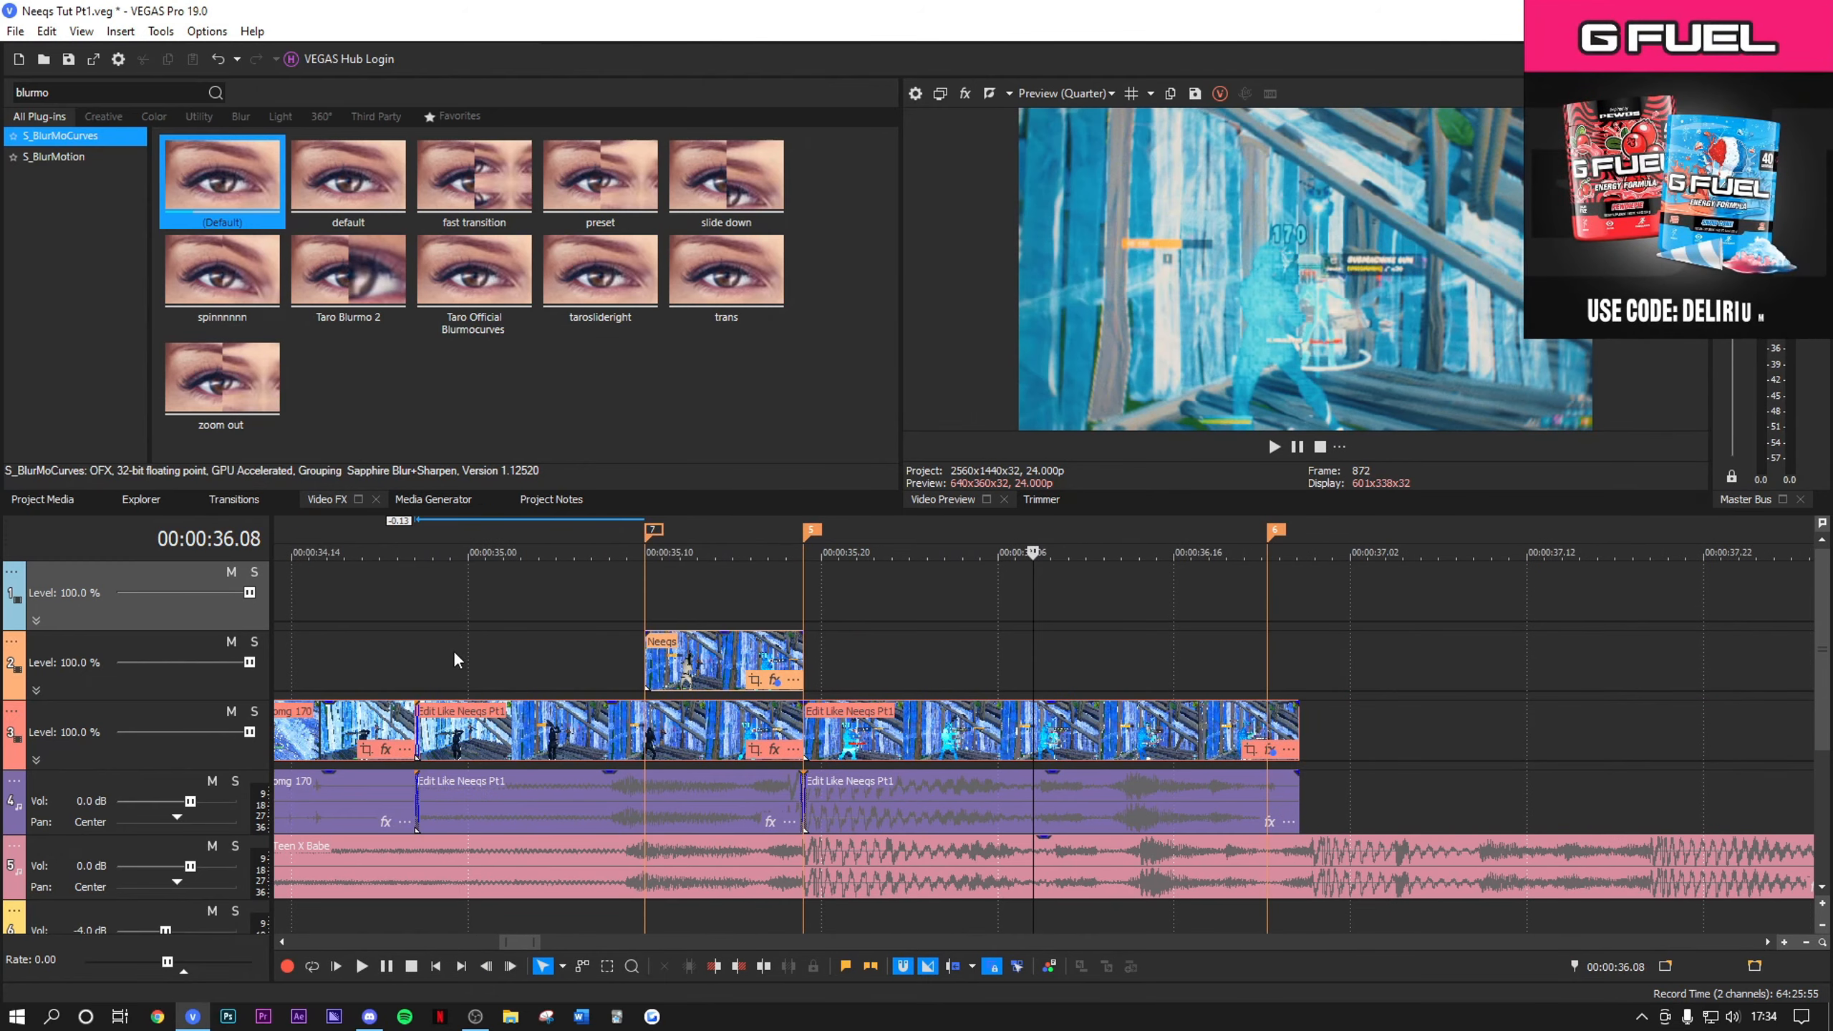
Step: Add a fade-in of about 1.3 seconds to the start of the omg 170 video clip
{"action": "left_click", "coordinate": [452, 651]}
{"action": "scroll", "coordinate": [441, 677], "scroll_direction": "down", "scroll_amount": 3}
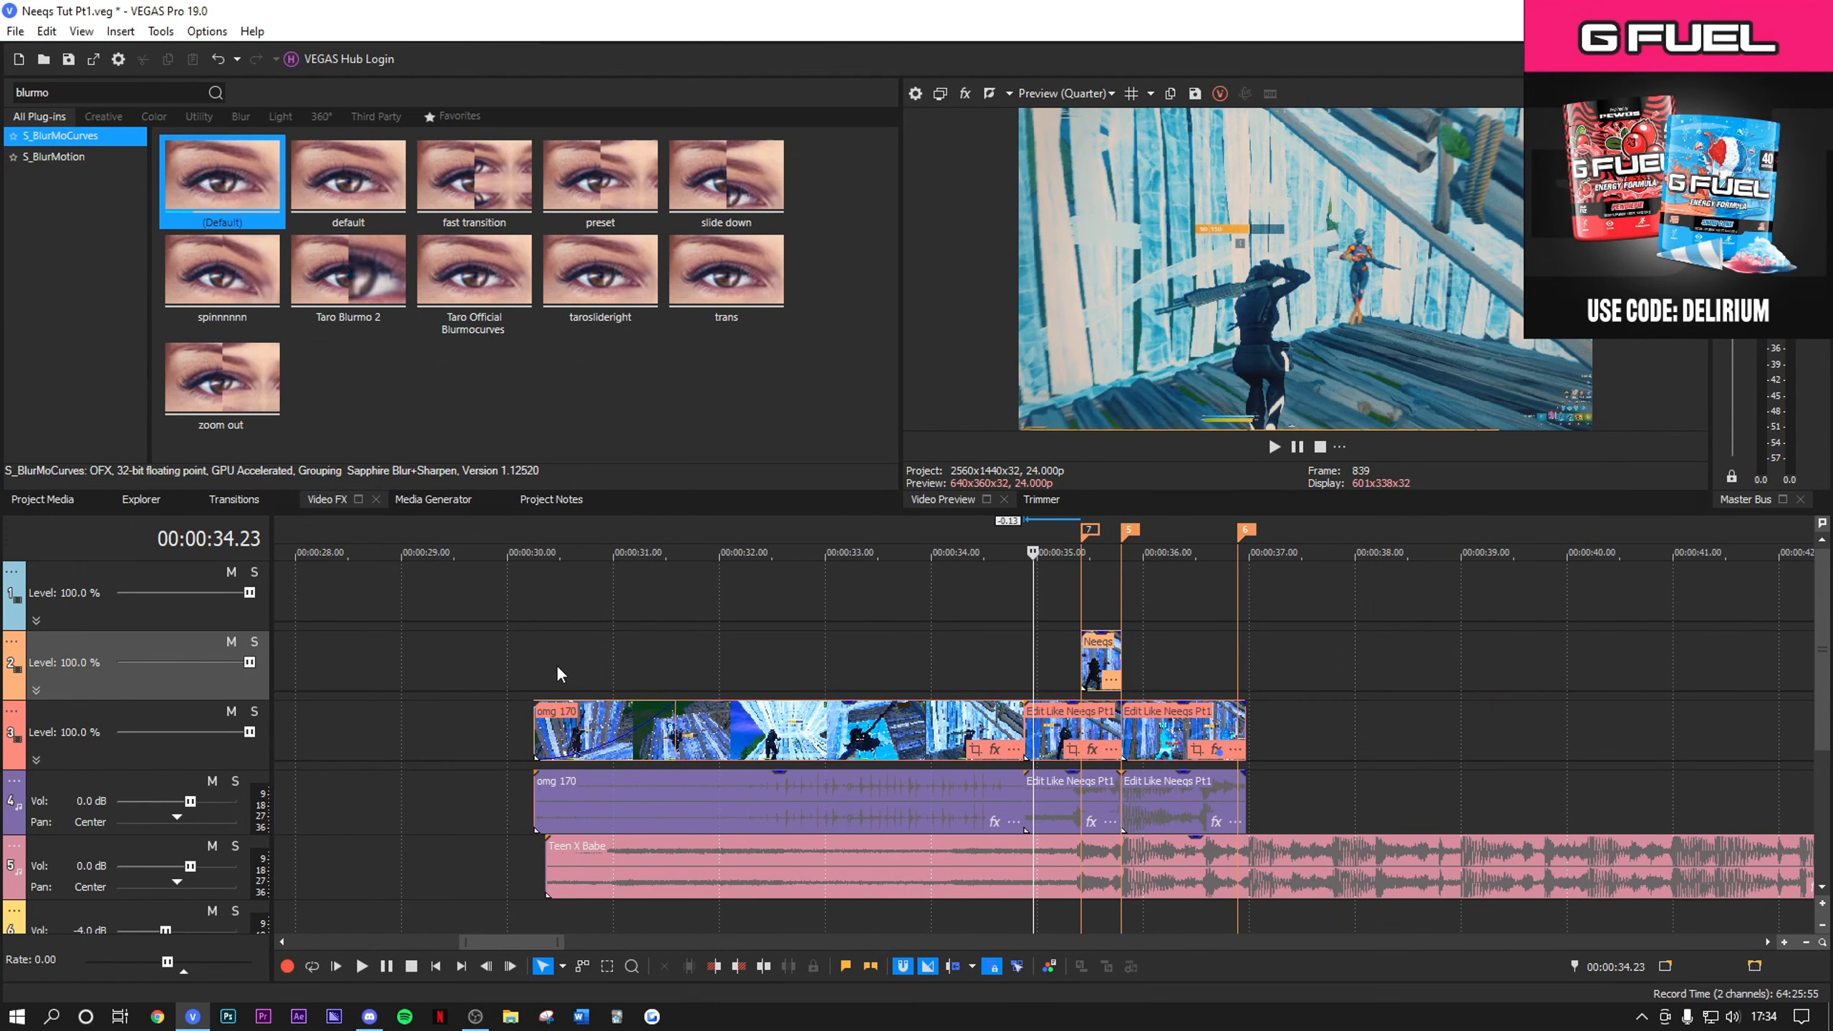
{"action": "left_click", "coordinate": [557, 670]}
{"action": "scroll", "coordinate": [888, 810], "scroll_direction": "up", "scroll_amount": 4}
{"action": "left_click", "coordinate": [946, 731]}
{"action": "left_click_drag", "start_coordinate": [945, 731], "coordinate": [999, 733]}
{"action": "scroll", "coordinate": [1068, 747], "scroll_direction": "down", "scroll_amount": 2}
Step: Split the omg 170 clip and its audio at 00:00:32.14
{"action": "left_click", "coordinate": [1413, 710]}
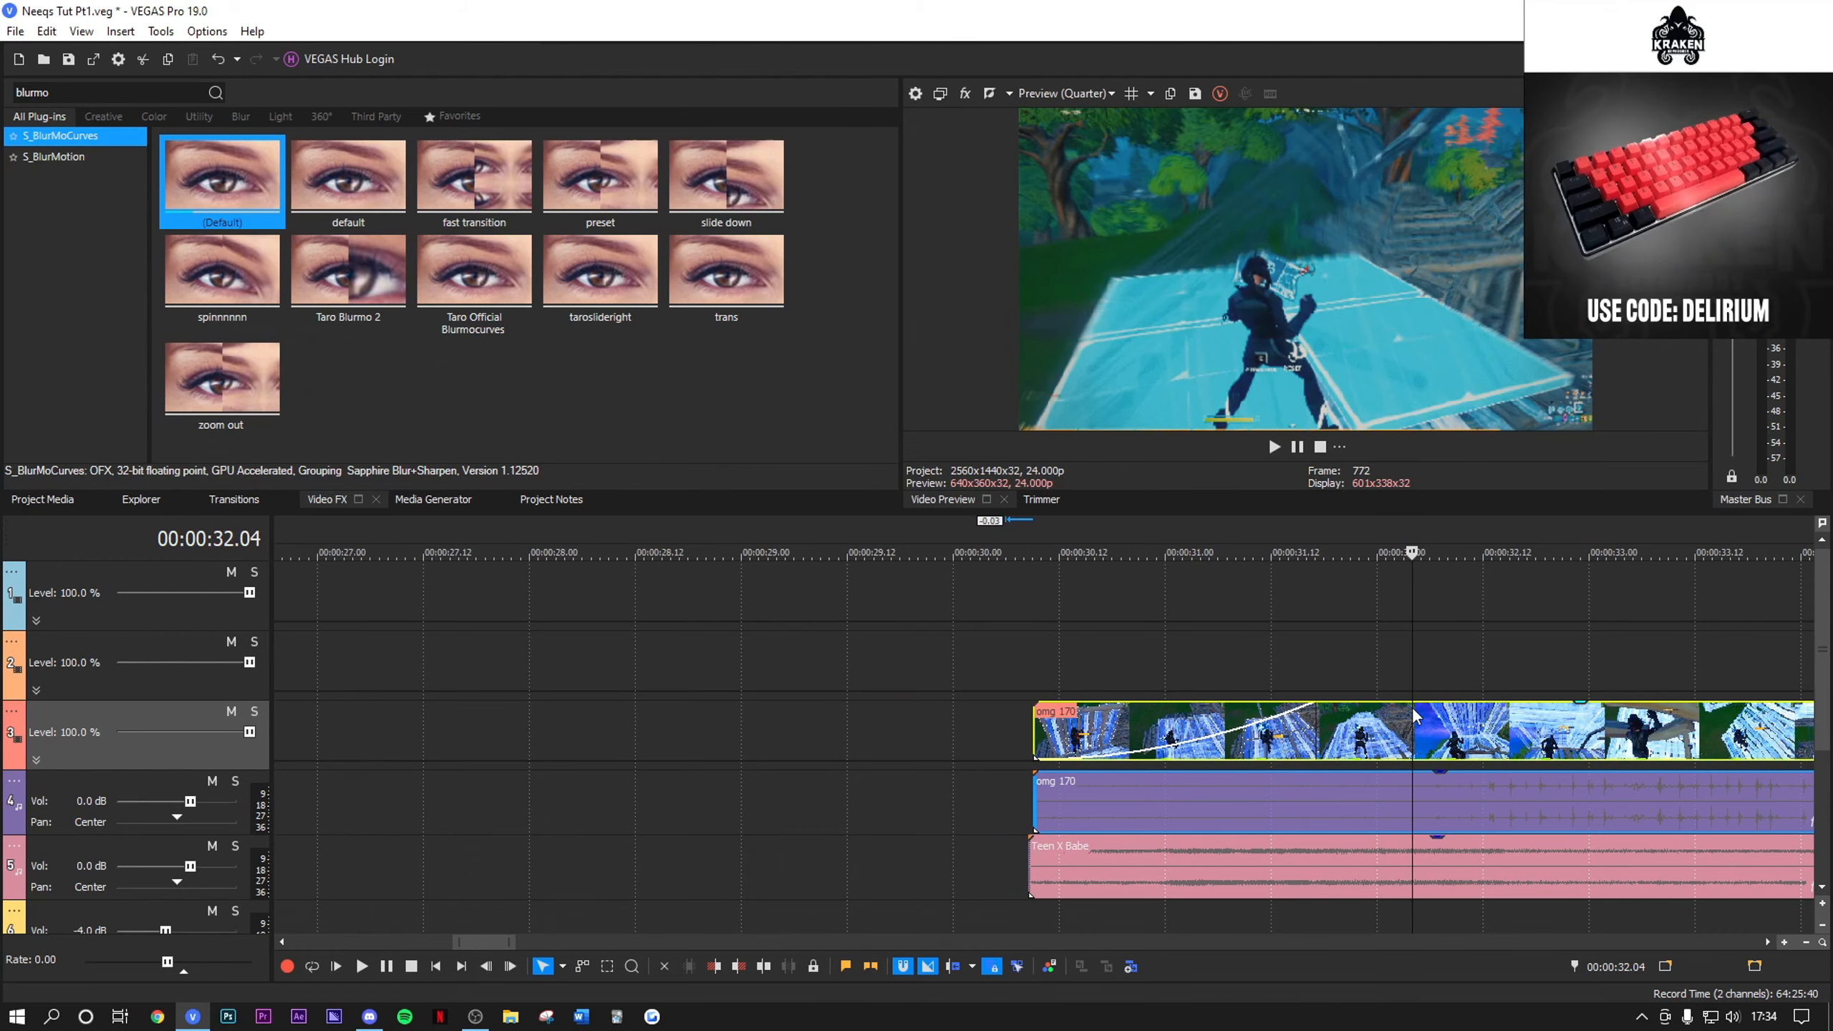
{"action": "scroll", "coordinate": [1273, 748], "scroll_direction": "down", "scroll_amount": 2}
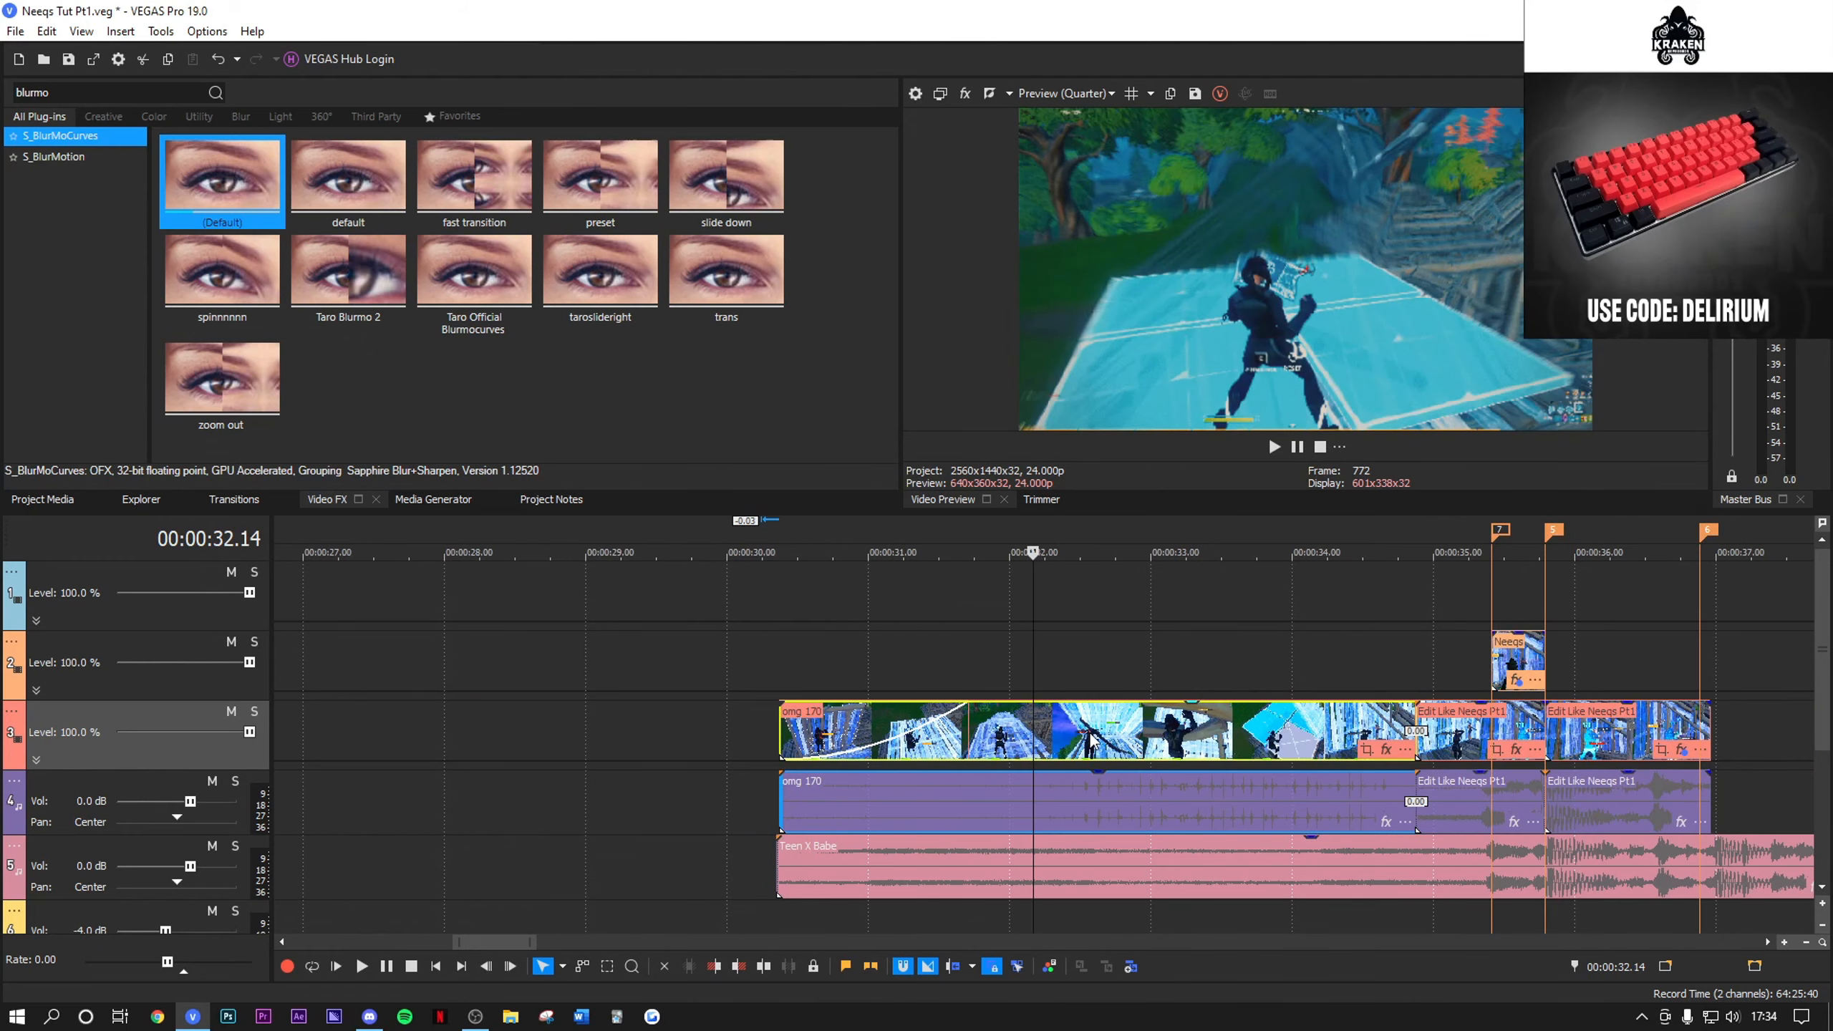
{"action": "scroll", "coordinate": [1138, 749], "scroll_direction": "up", "scroll_amount": 2}
{"action": "right_click", "coordinate": [1138, 749]}
{"action": "left_click", "coordinate": [1271, 574]}
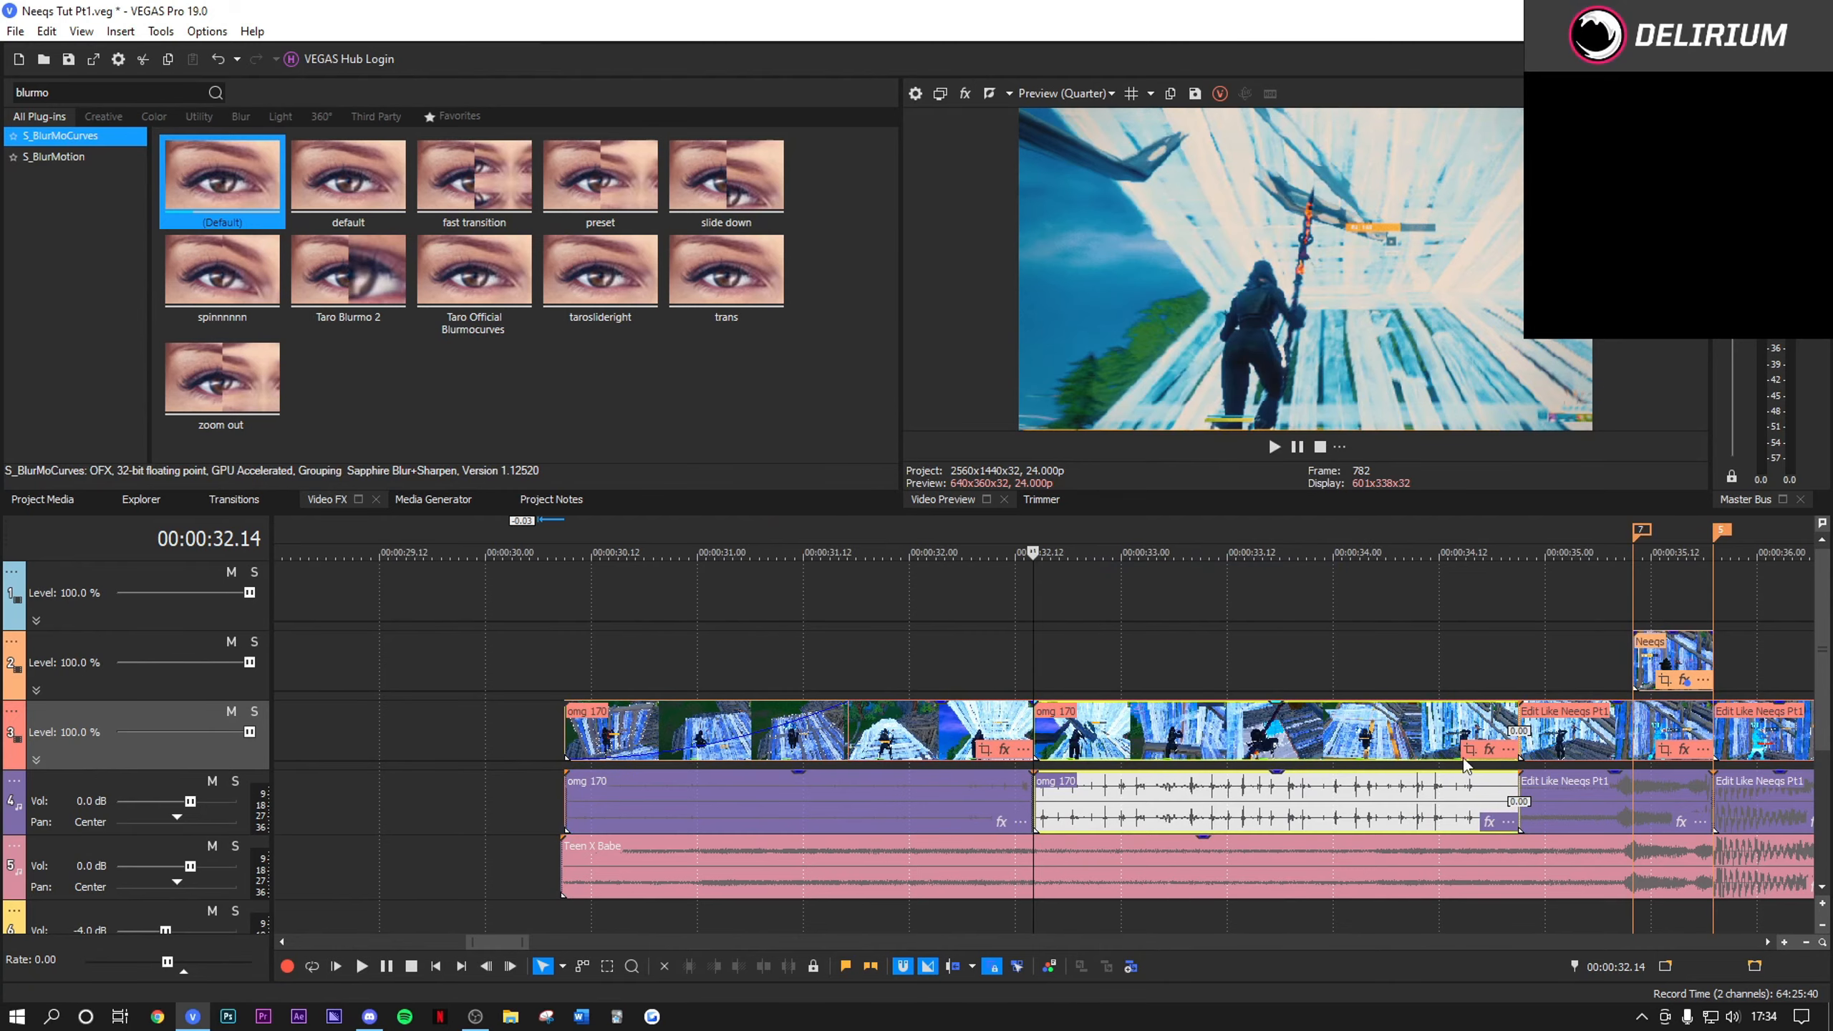
Step: Apply the filter package !TARO24FPSBEATSHAKE + TEXT to the second part of the split omg 170 clip
{"action": "left_click", "coordinate": [1490, 751]}
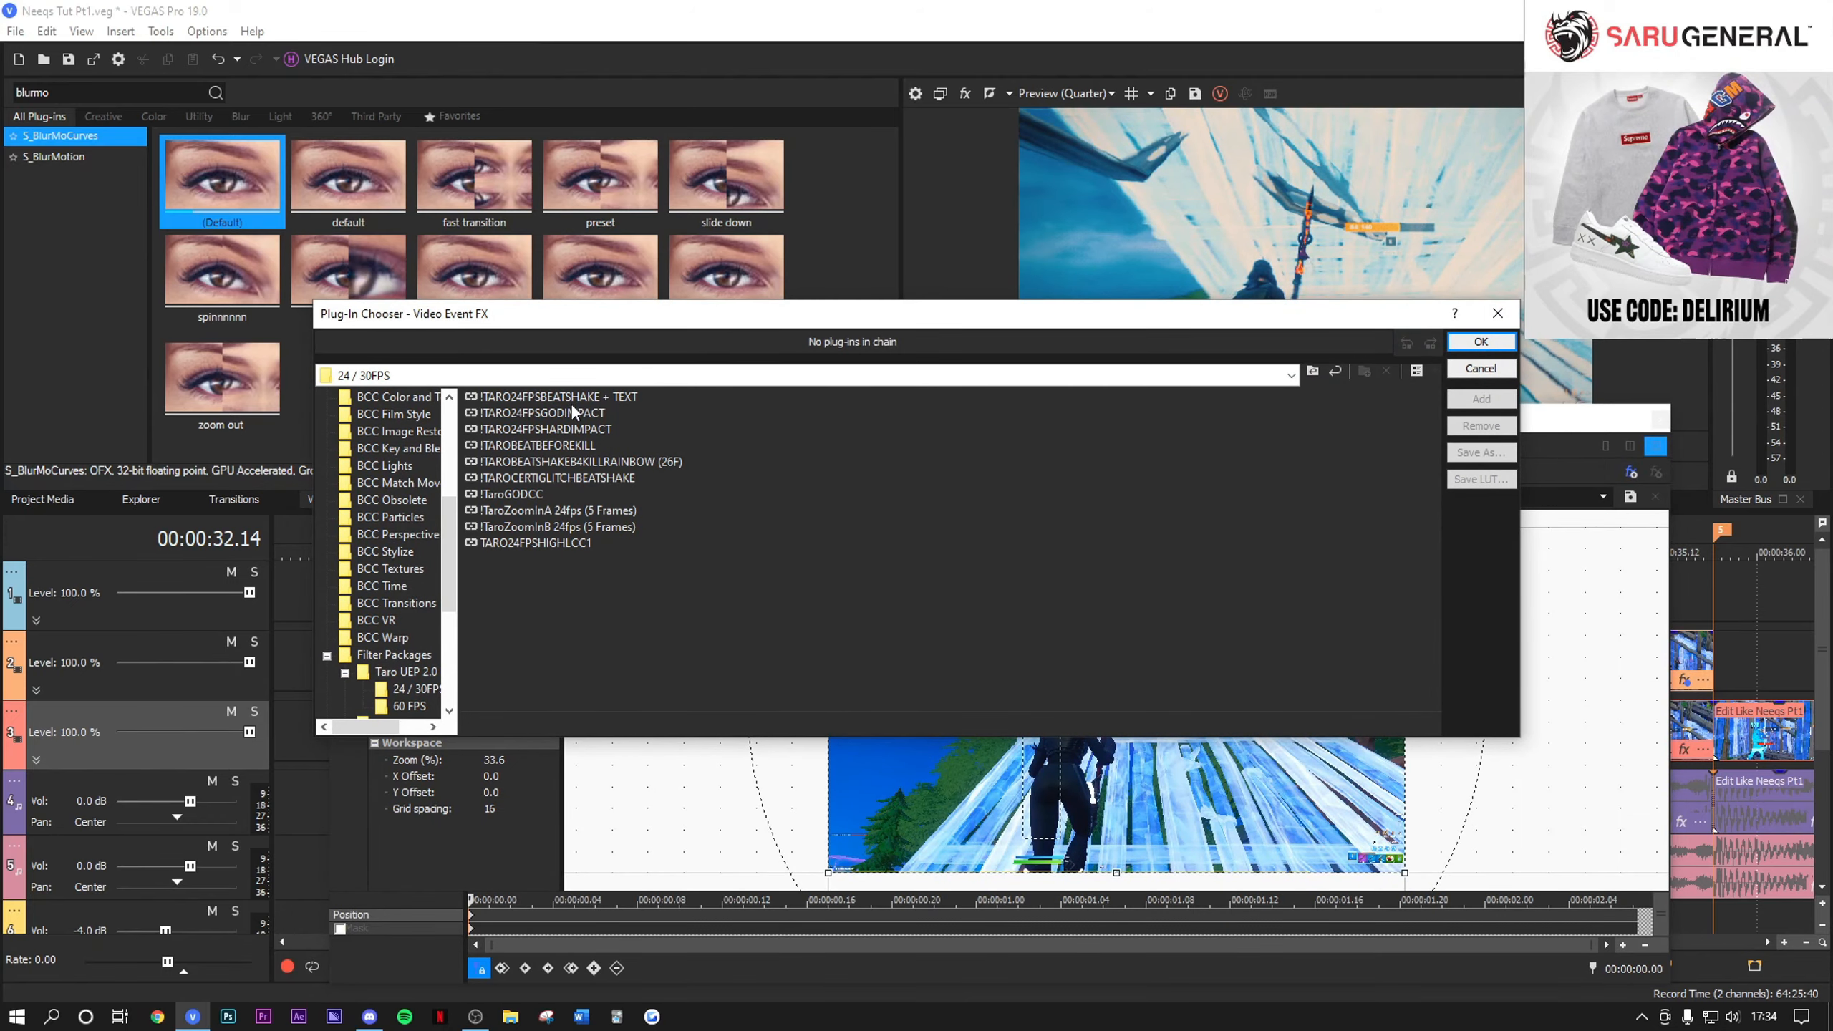
{"action": "left_click", "coordinate": [572, 400]}
{"action": "left_click", "coordinate": [1480, 342]}
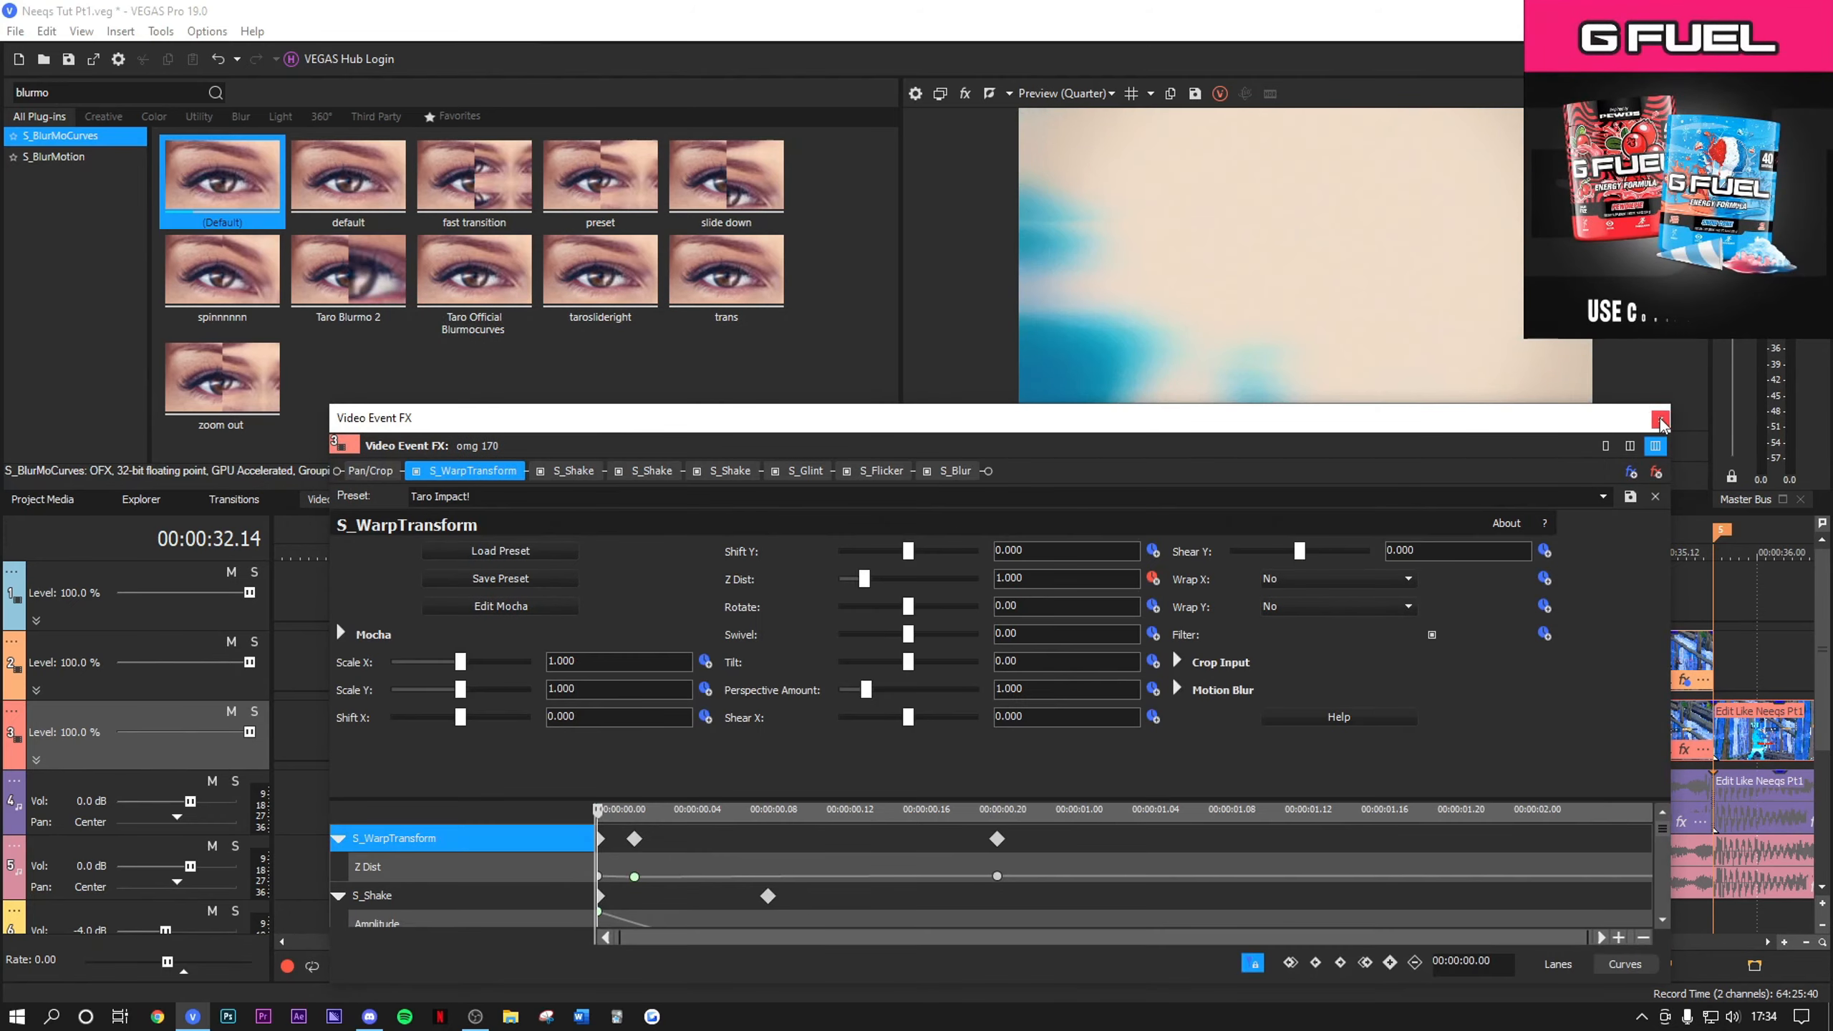
{"action": "left_click", "coordinate": [1660, 419]}
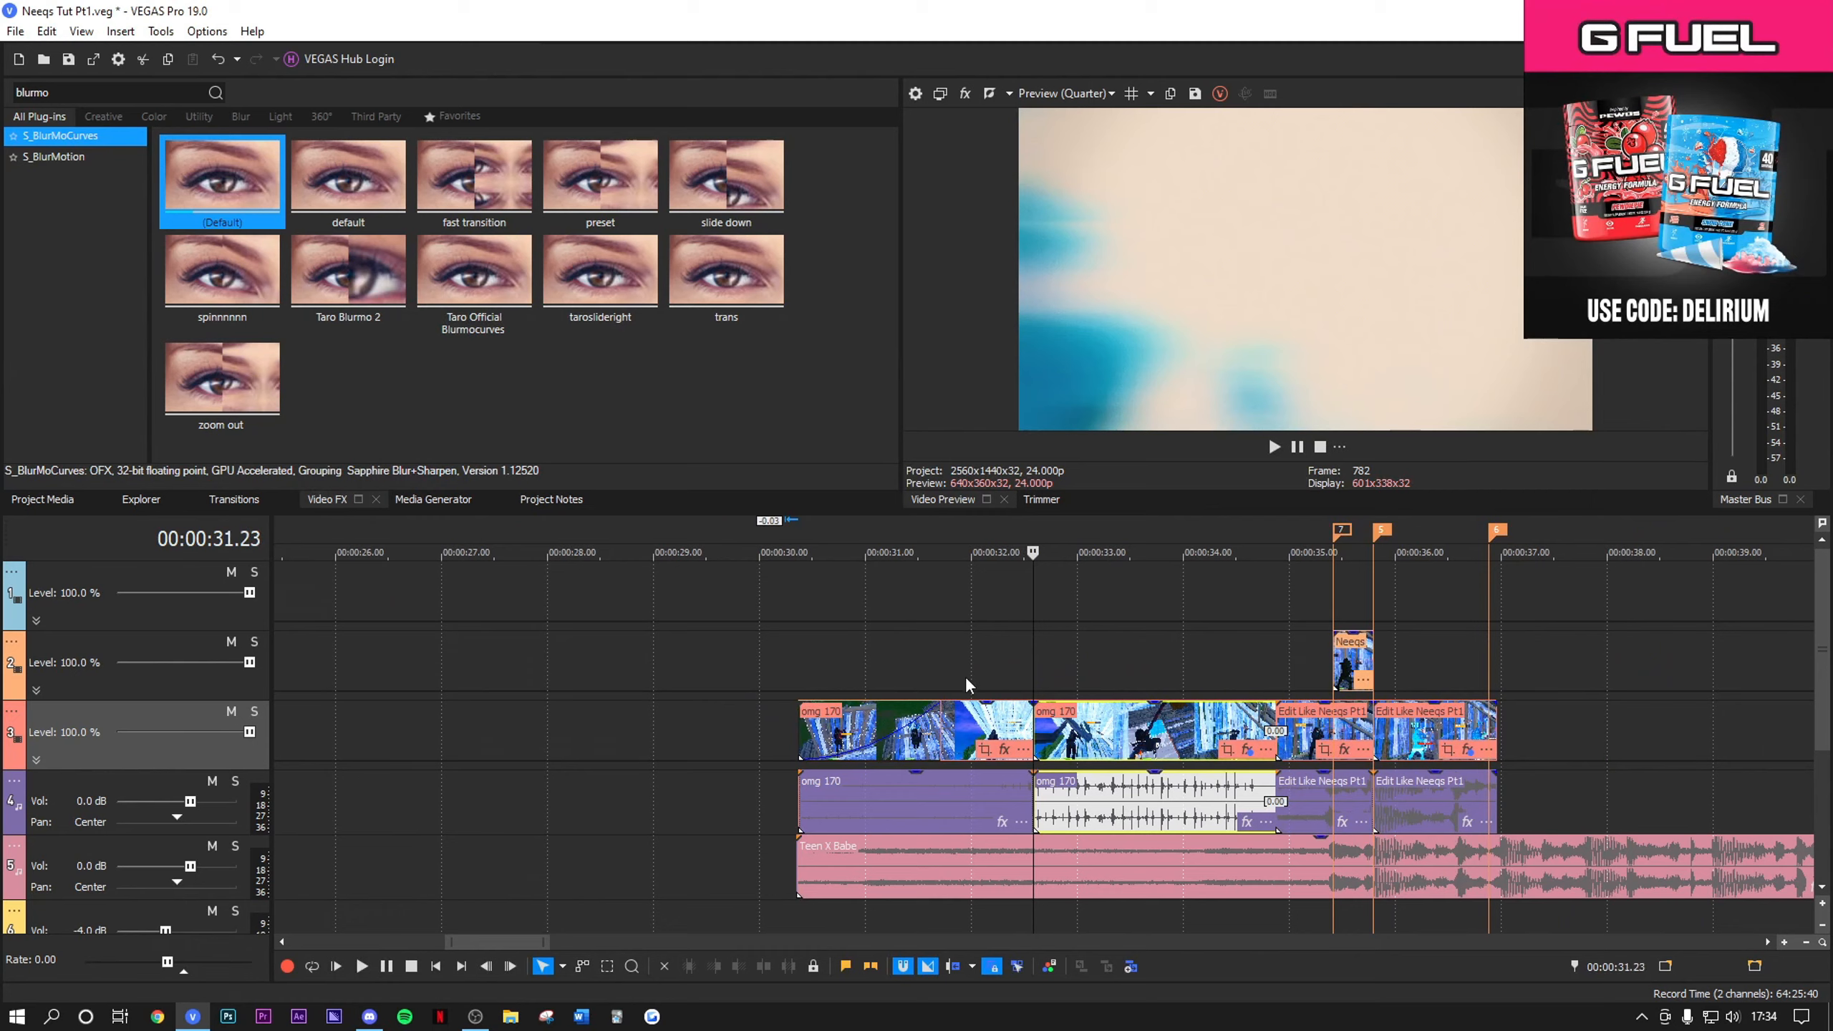
Step: Apply the S_FilmDamage effect with the vignette preset to the first part of the split omg 170 clip
{"action": "left_click", "coordinate": [968, 677]}
{"action": "left_click_drag", "start_coordinate": [77, 88], "coordinate": [3, 94]}
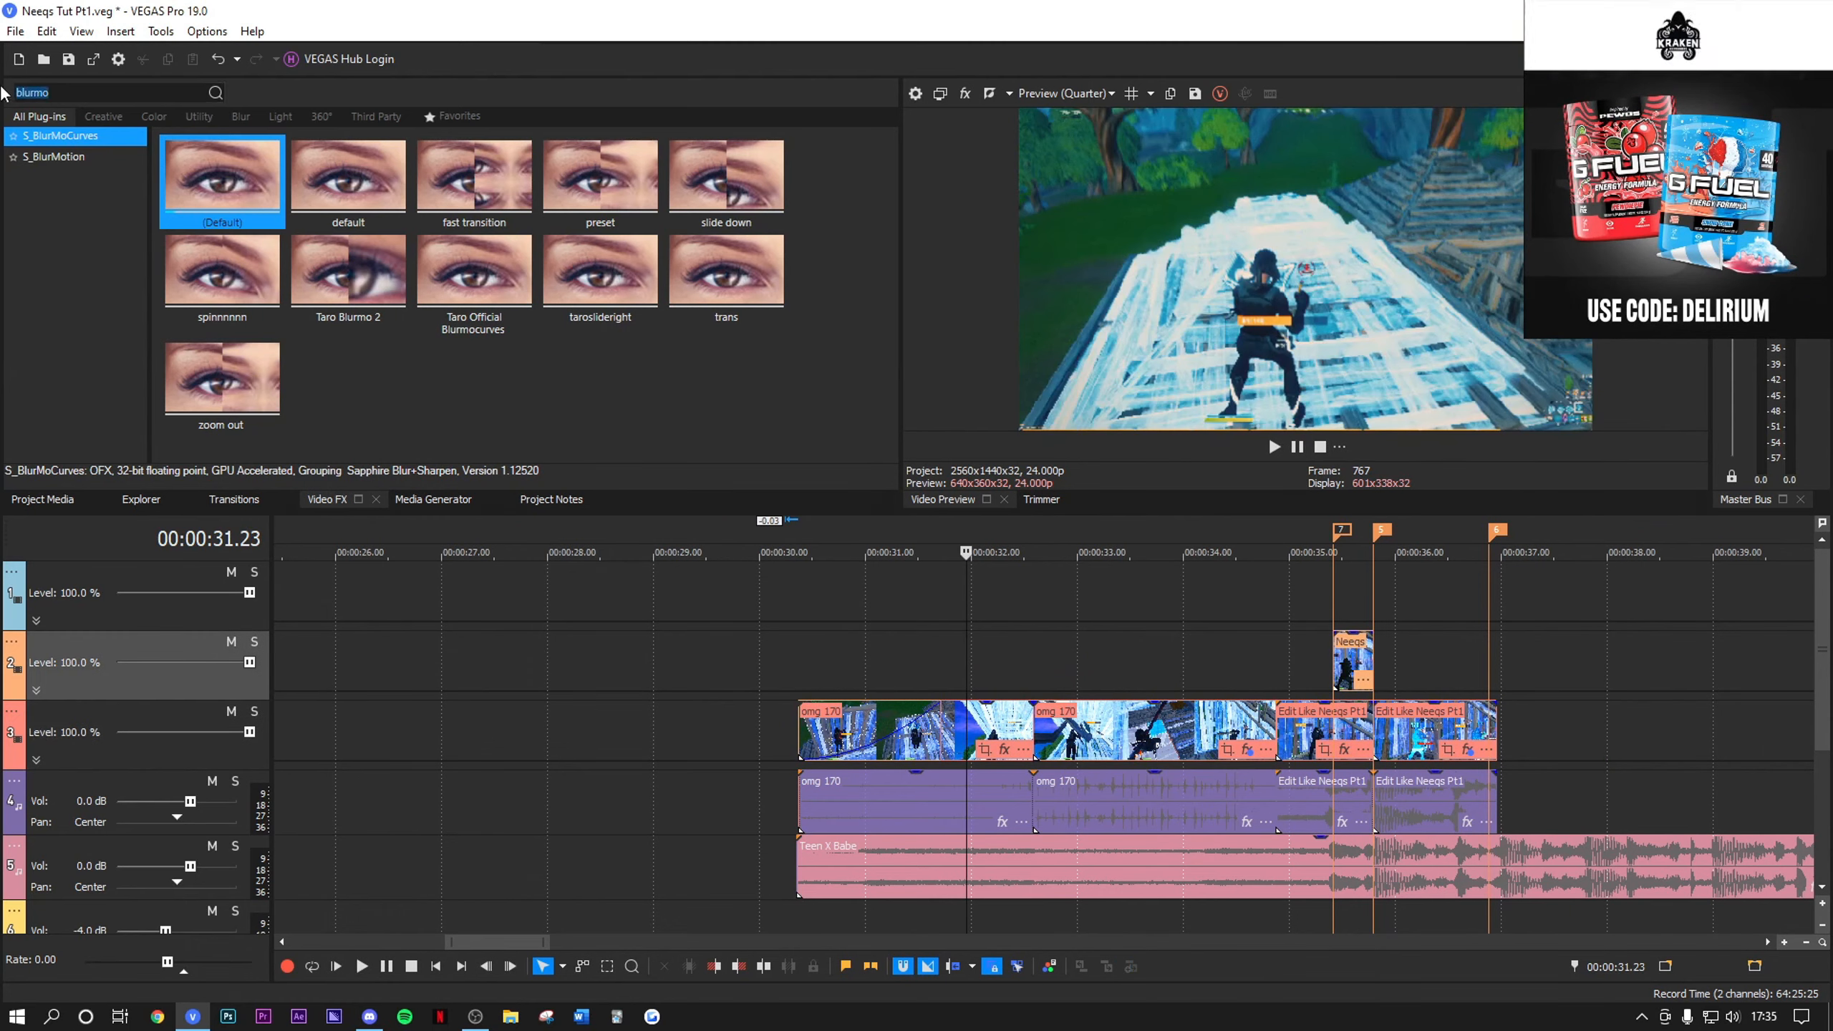
{"action": "type", "text": "vig"}
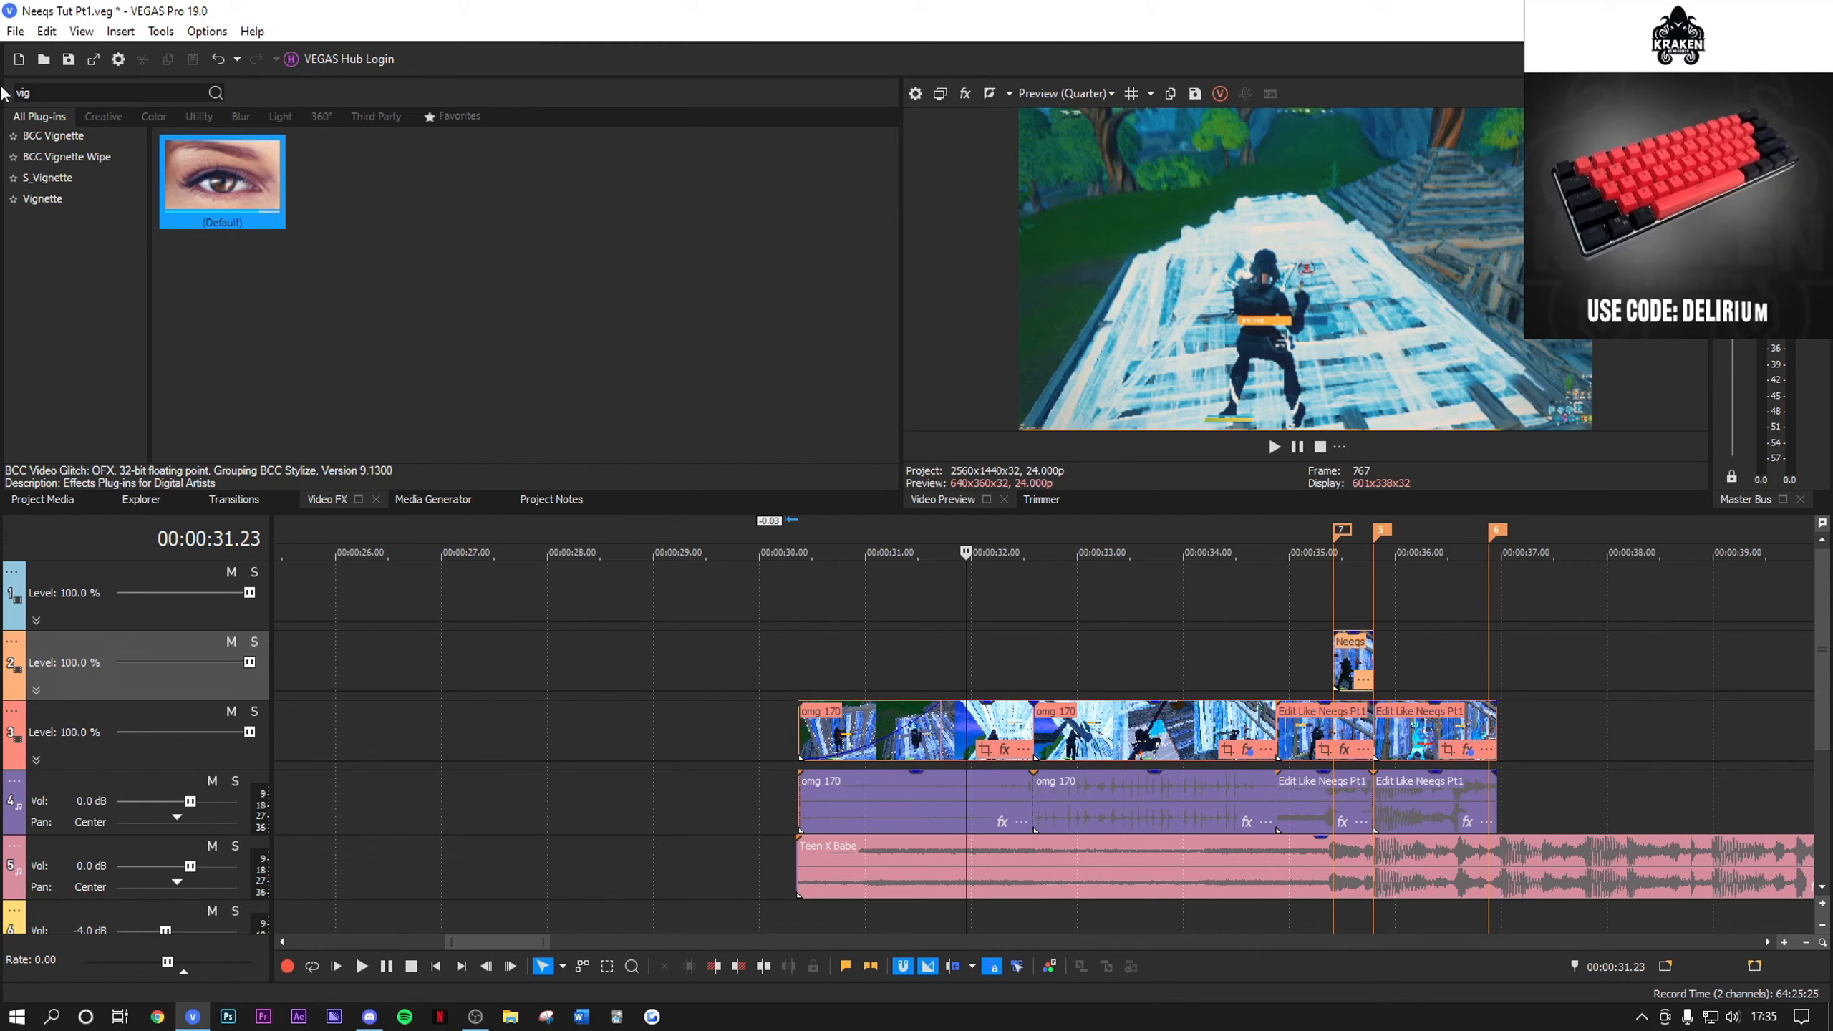
{"action": "key", "text": "BackSpace"}
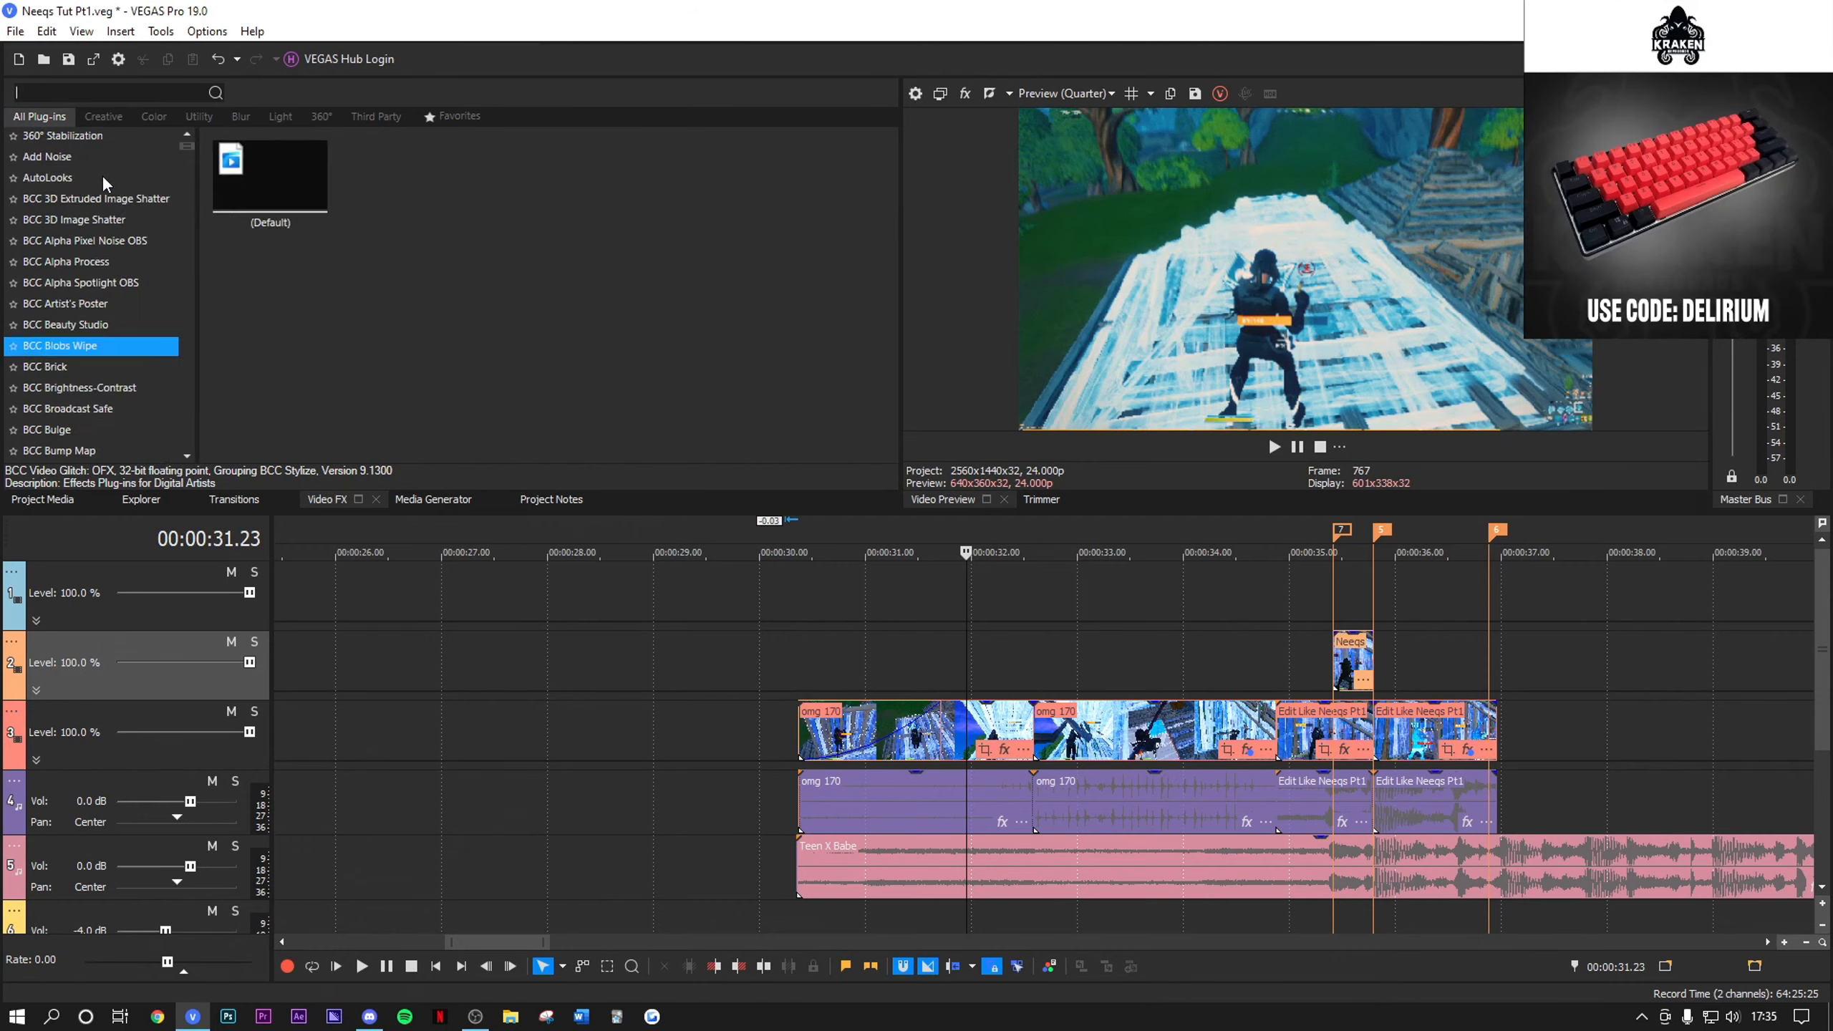
{"action": "type", "text": "filmda"}
{"action": "scroll", "coordinate": [439, 302], "scroll_direction": "down", "scroll_amount": 3}
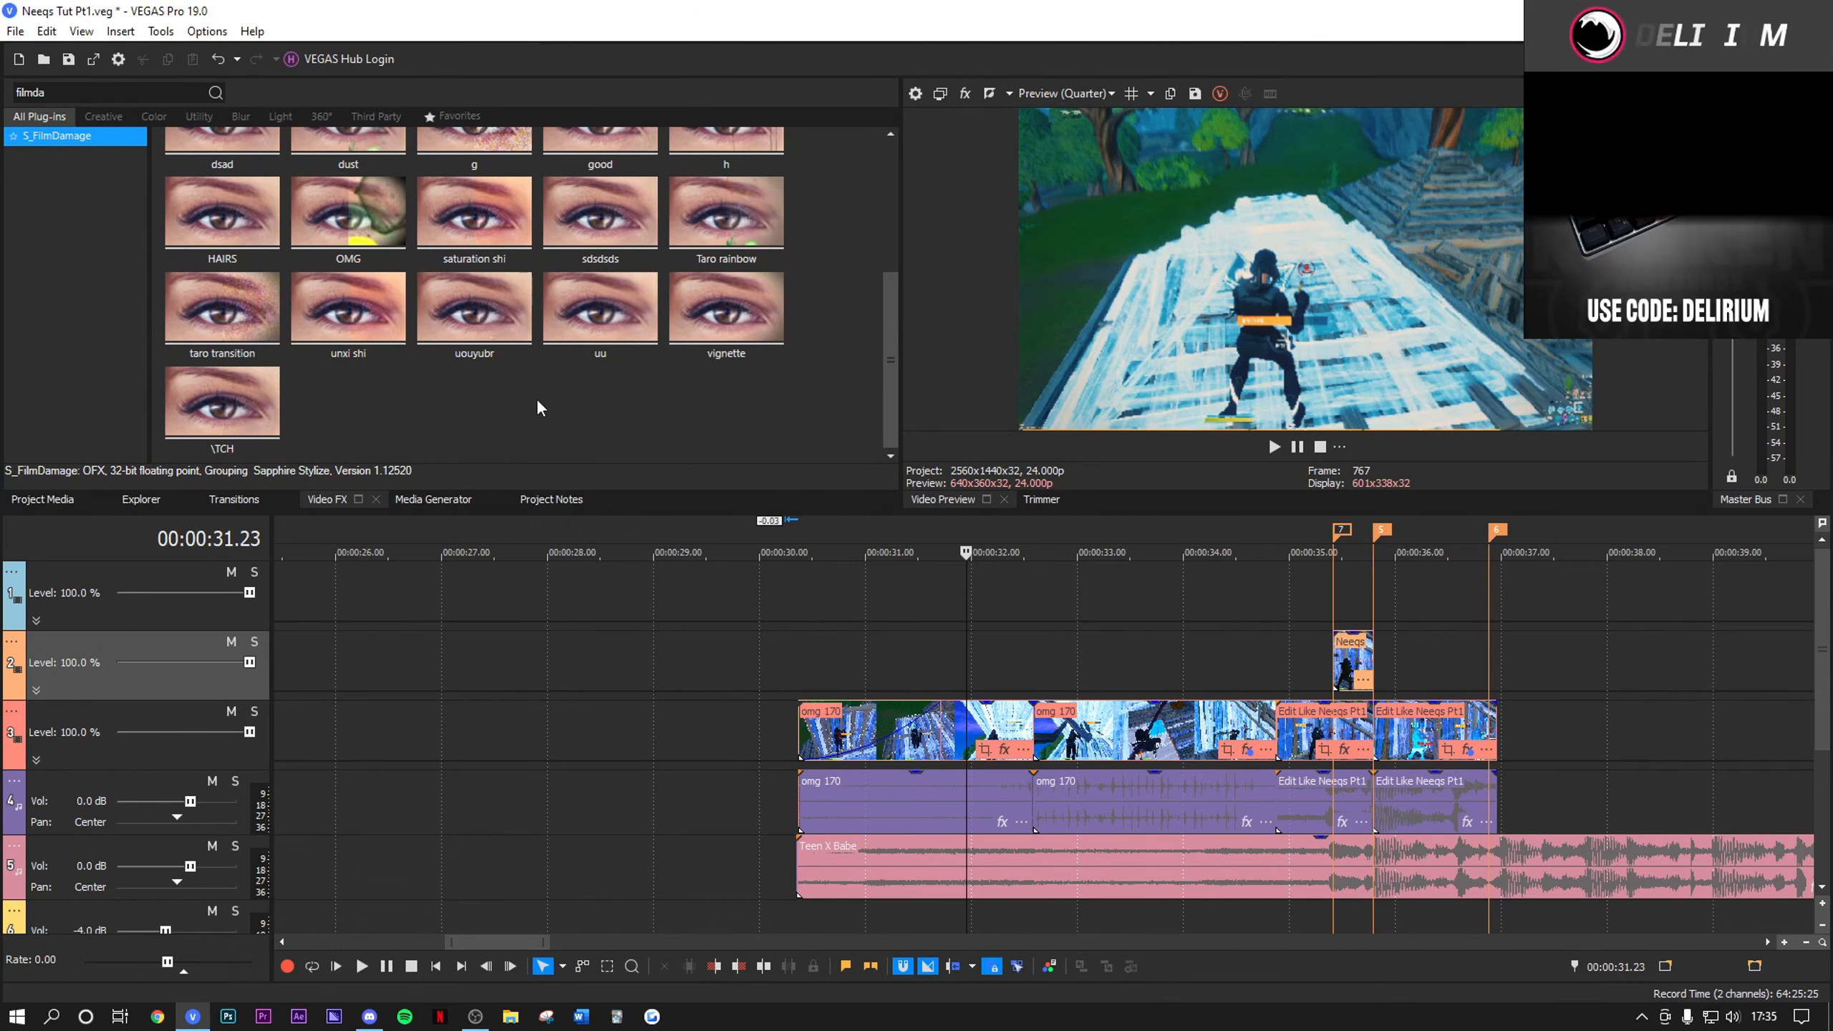
{"action": "left_click_drag", "start_coordinate": [951, 756], "coordinate": [968, 751]}
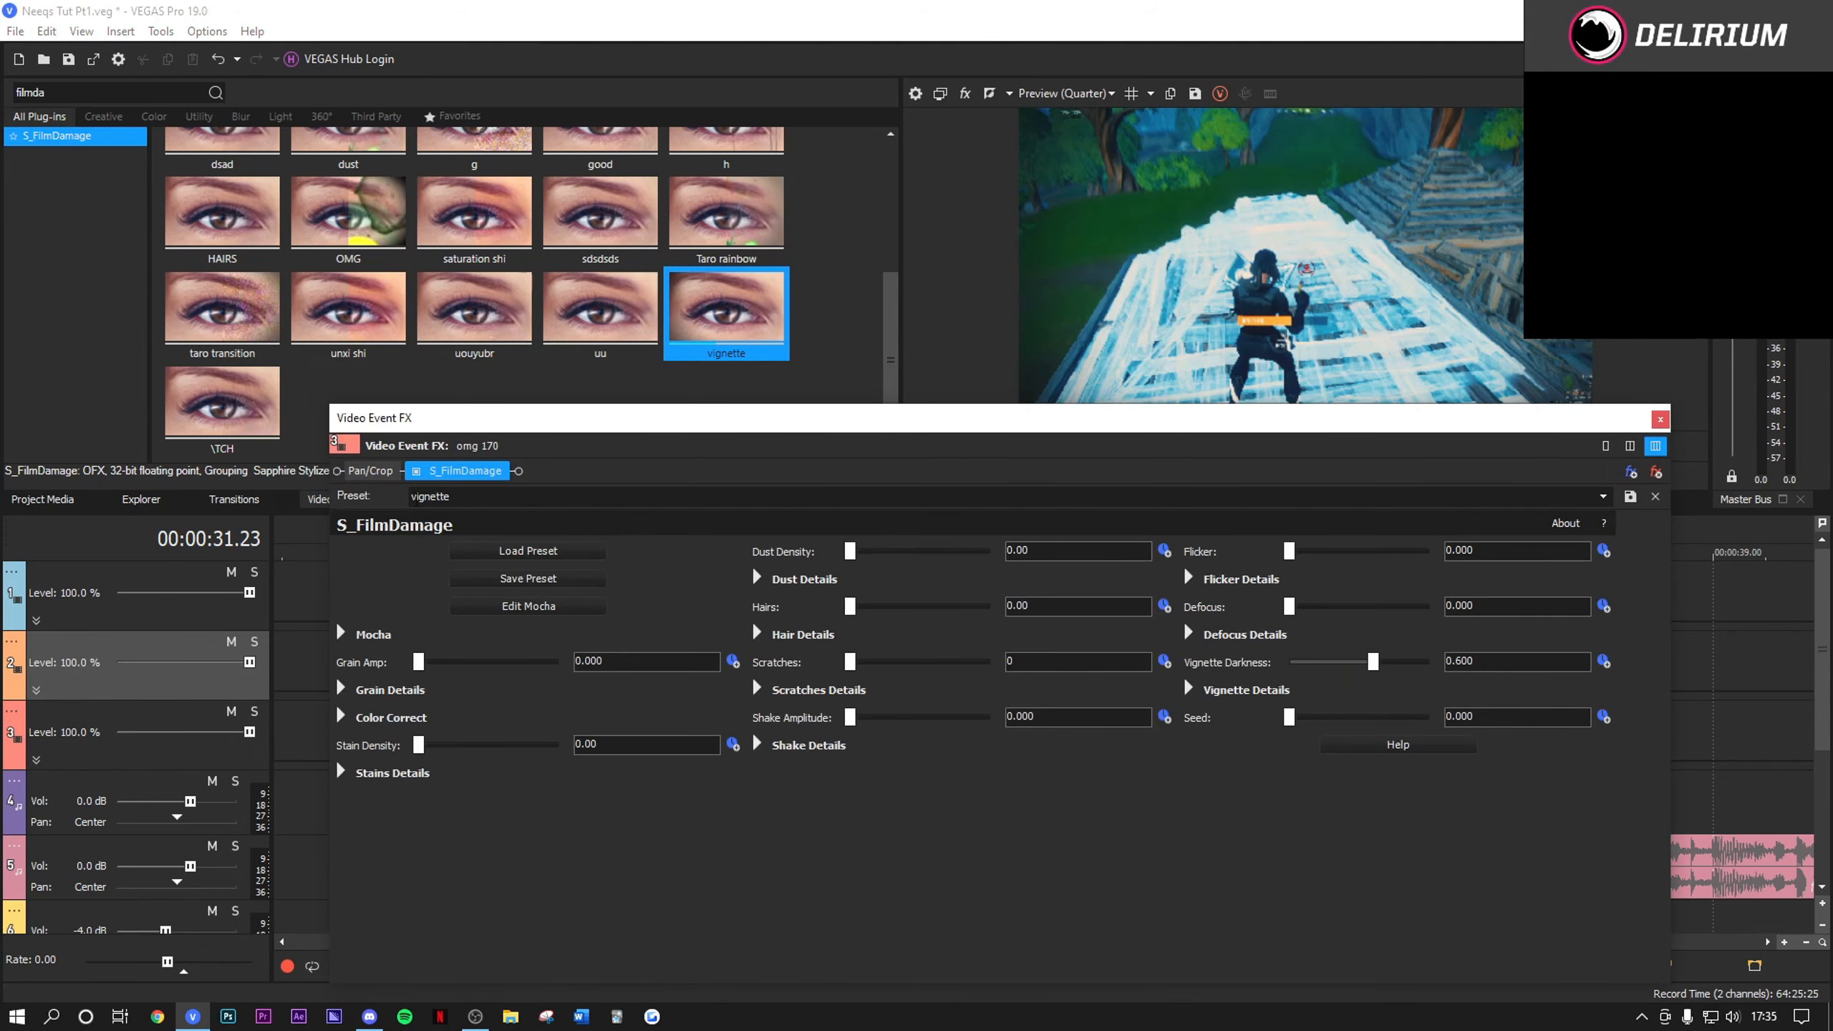
Step: Set the Vignette Darkness of the S_FilmDamage effect to 0.7 and close the effect settings
{"action": "left_click_drag", "start_coordinate": [760, 416], "coordinate": [866, 444]}
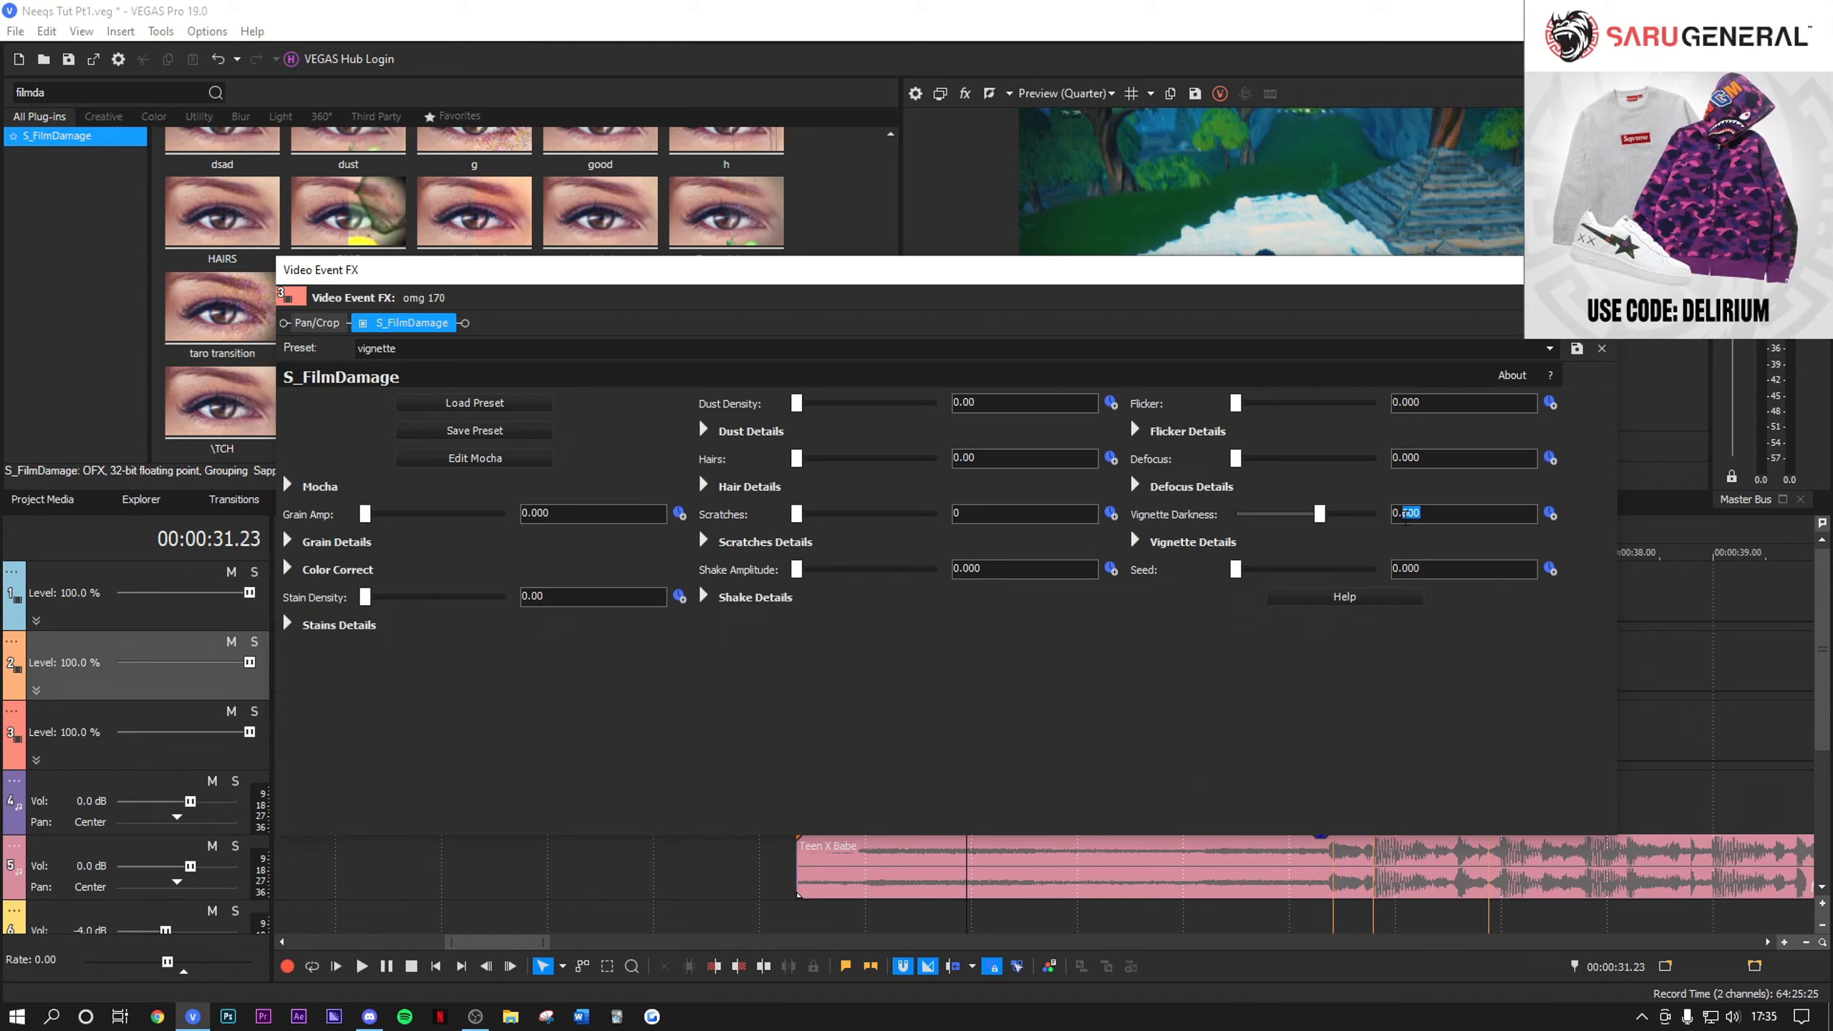
{"action": "type", "text": "7"}
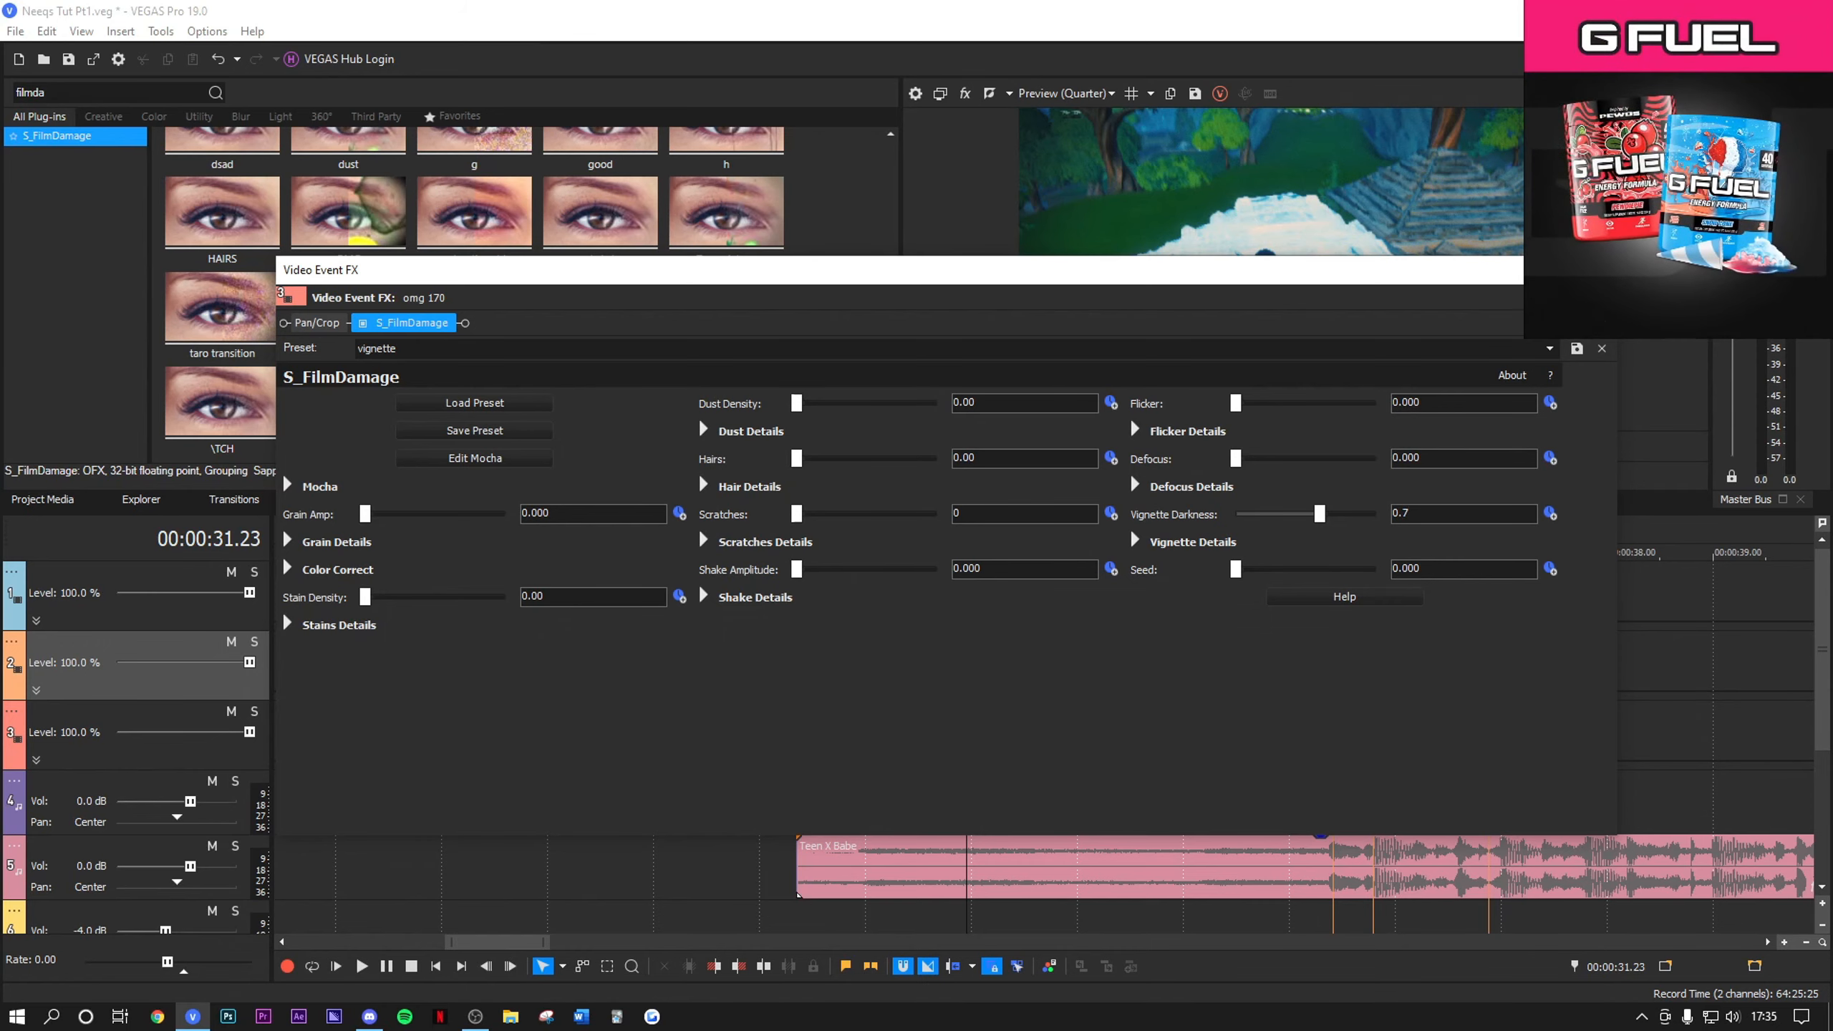
{"action": "left_click", "coordinate": [1600, 269]}
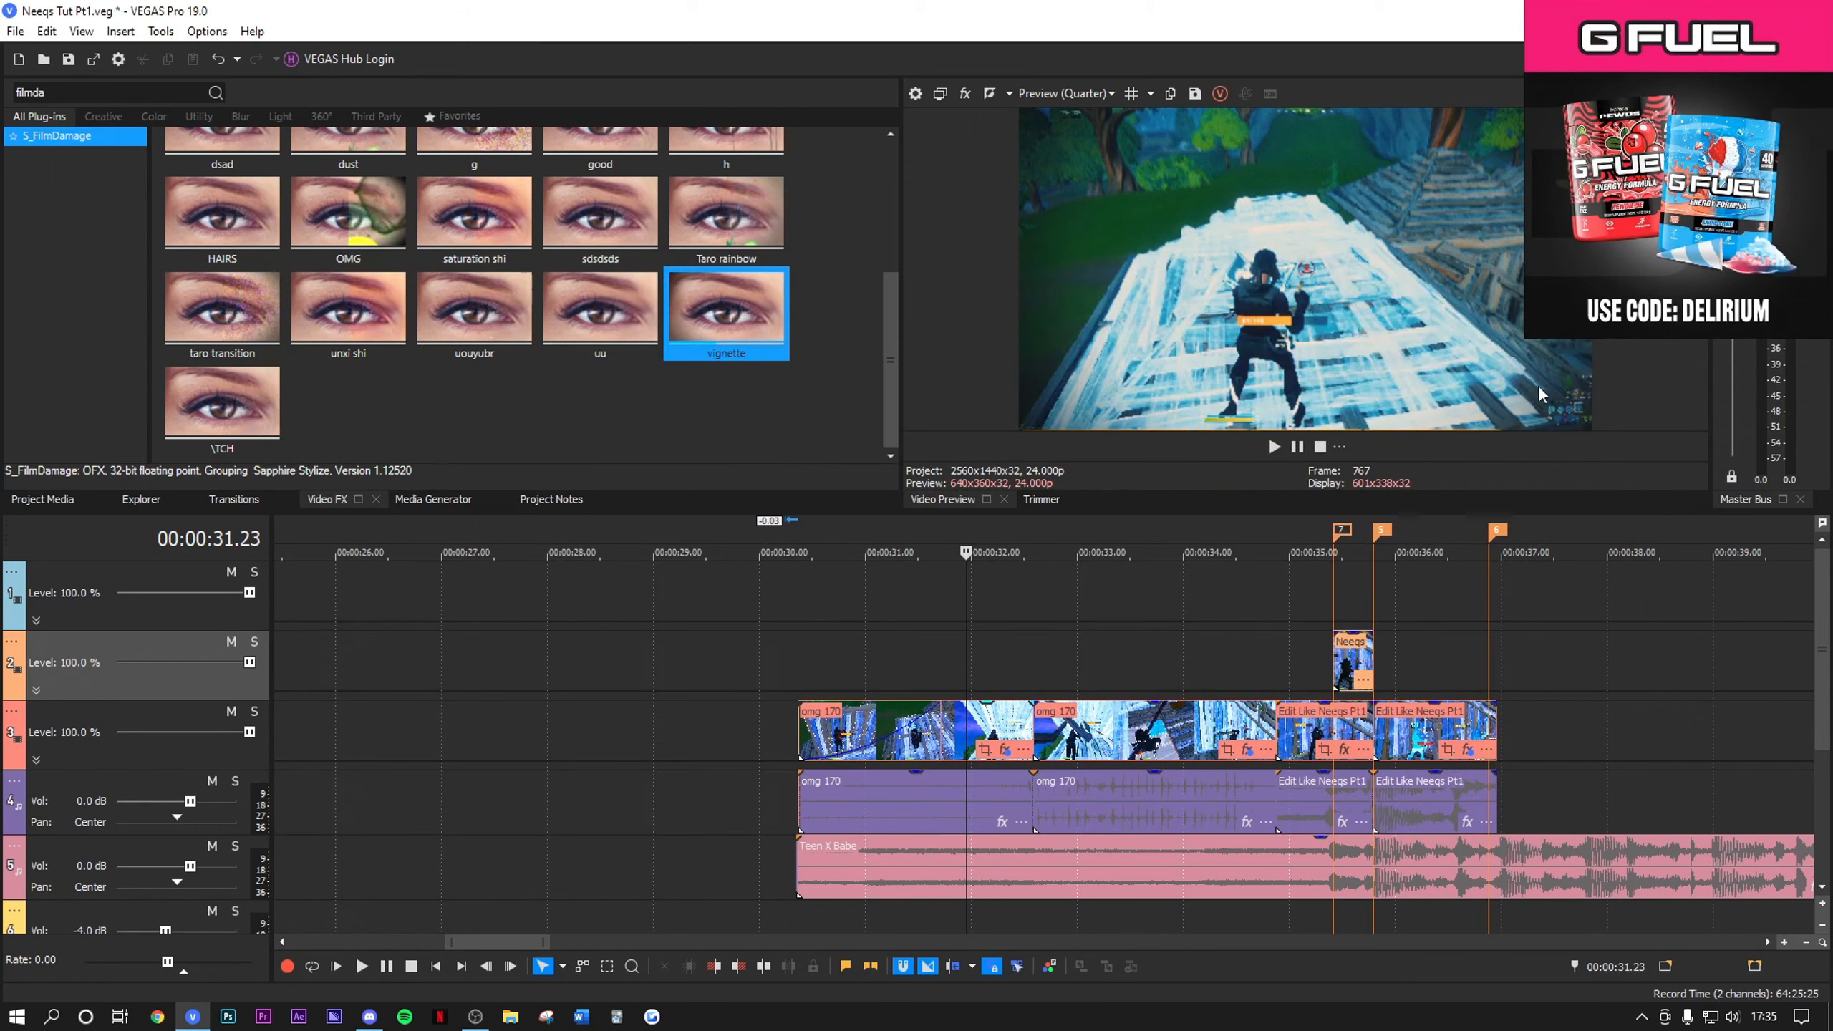
Step: Preview the vignette frame by frame across the cut between the two omg 170 parts
{"action": "left_click", "coordinate": [998, 740]}
{"action": "key", "text": "Right"}
{"action": "key", "text": "Right"}
{"action": "scroll", "coordinate": [999, 740], "scroll_direction": "up", "scroll_amount": 1}
{"action": "key", "text": "Right"}
{"action": "key", "text": "Right"}
{"action": "key", "text": "Right"}
{"action": "key", "text": "Right"}
{"action": "key", "text": "Right"}
{"action": "key", "text": "Right"}
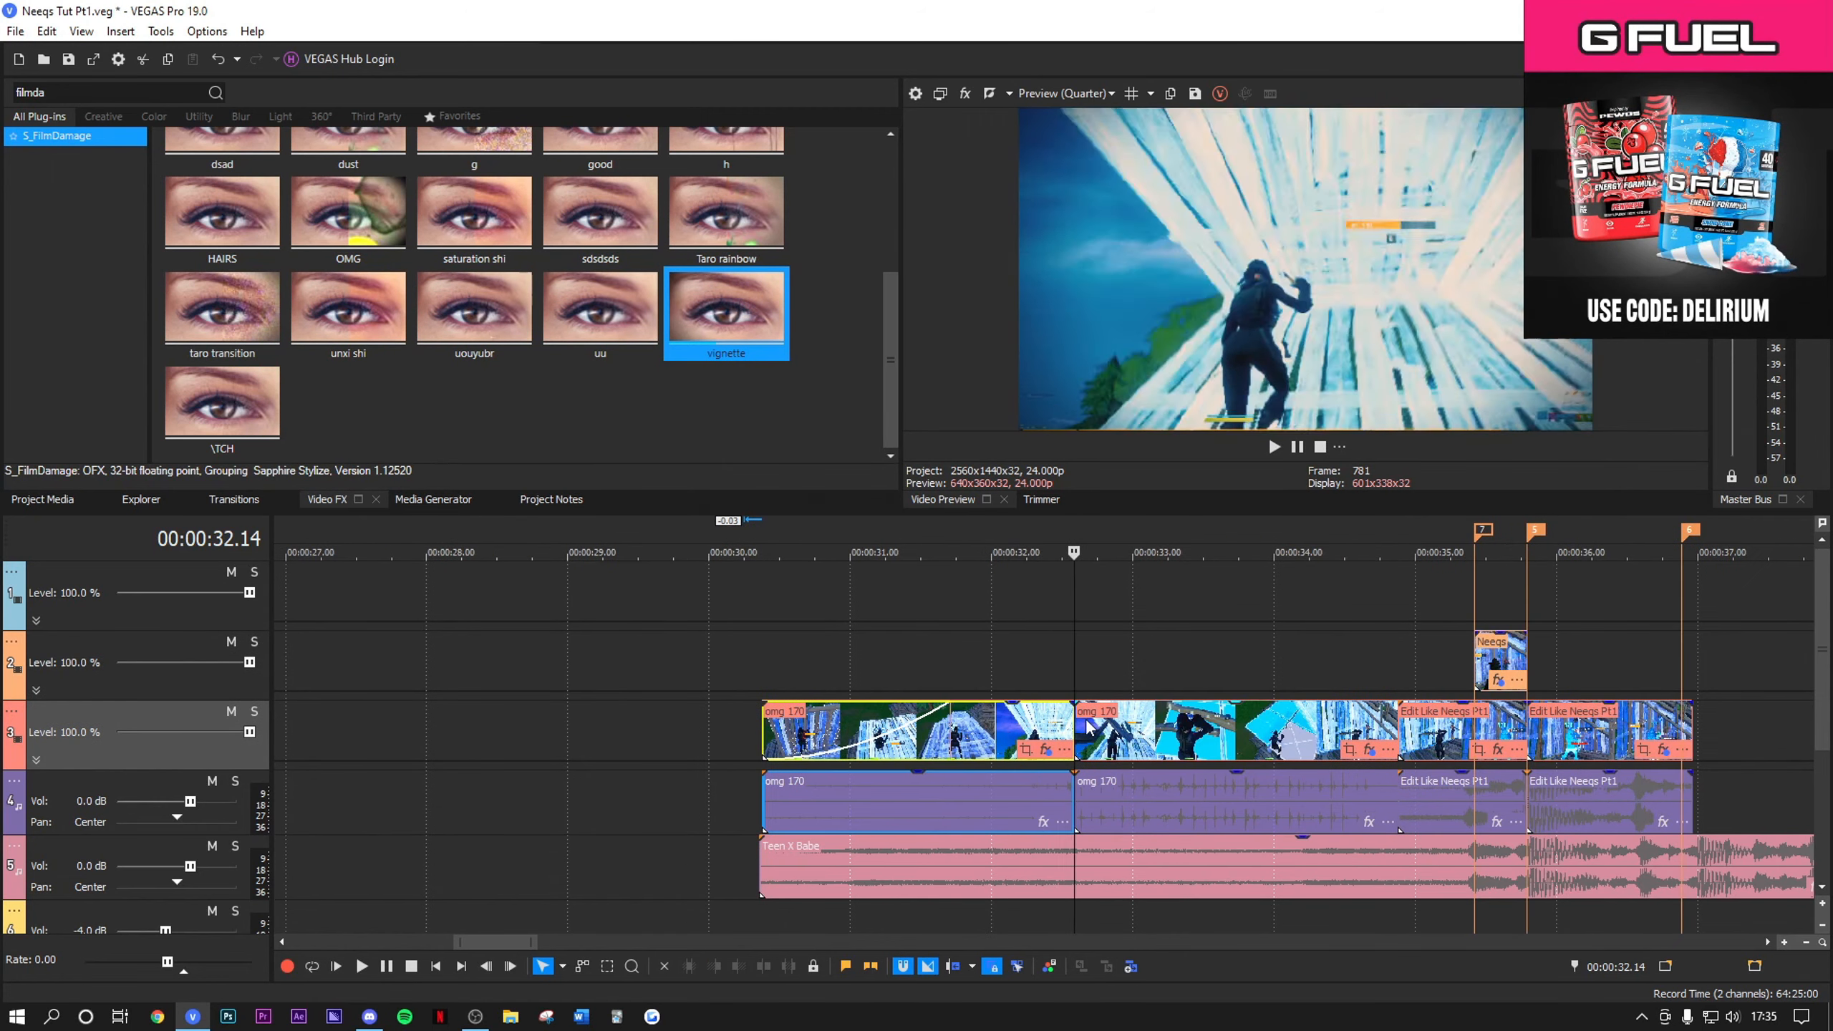
{"action": "key", "text": "Right"}
{"action": "key", "text": "Right"}
{"action": "key", "text": "Right"}
{"action": "key", "text": "Right"}
{"action": "key", "text": "Right"}
{"action": "key", "text": "Right"}
{"action": "key", "text": "Right"}
{"action": "key", "text": "Right"}
{"action": "key", "text": "Right"}
{"action": "key", "text": "Right"}
{"action": "key", "text": "Right"}
{"action": "key", "text": "Right"}
{"action": "key", "text": "Right"}
{"action": "key", "text": "Right"}
{"action": "key", "text": "Right"}
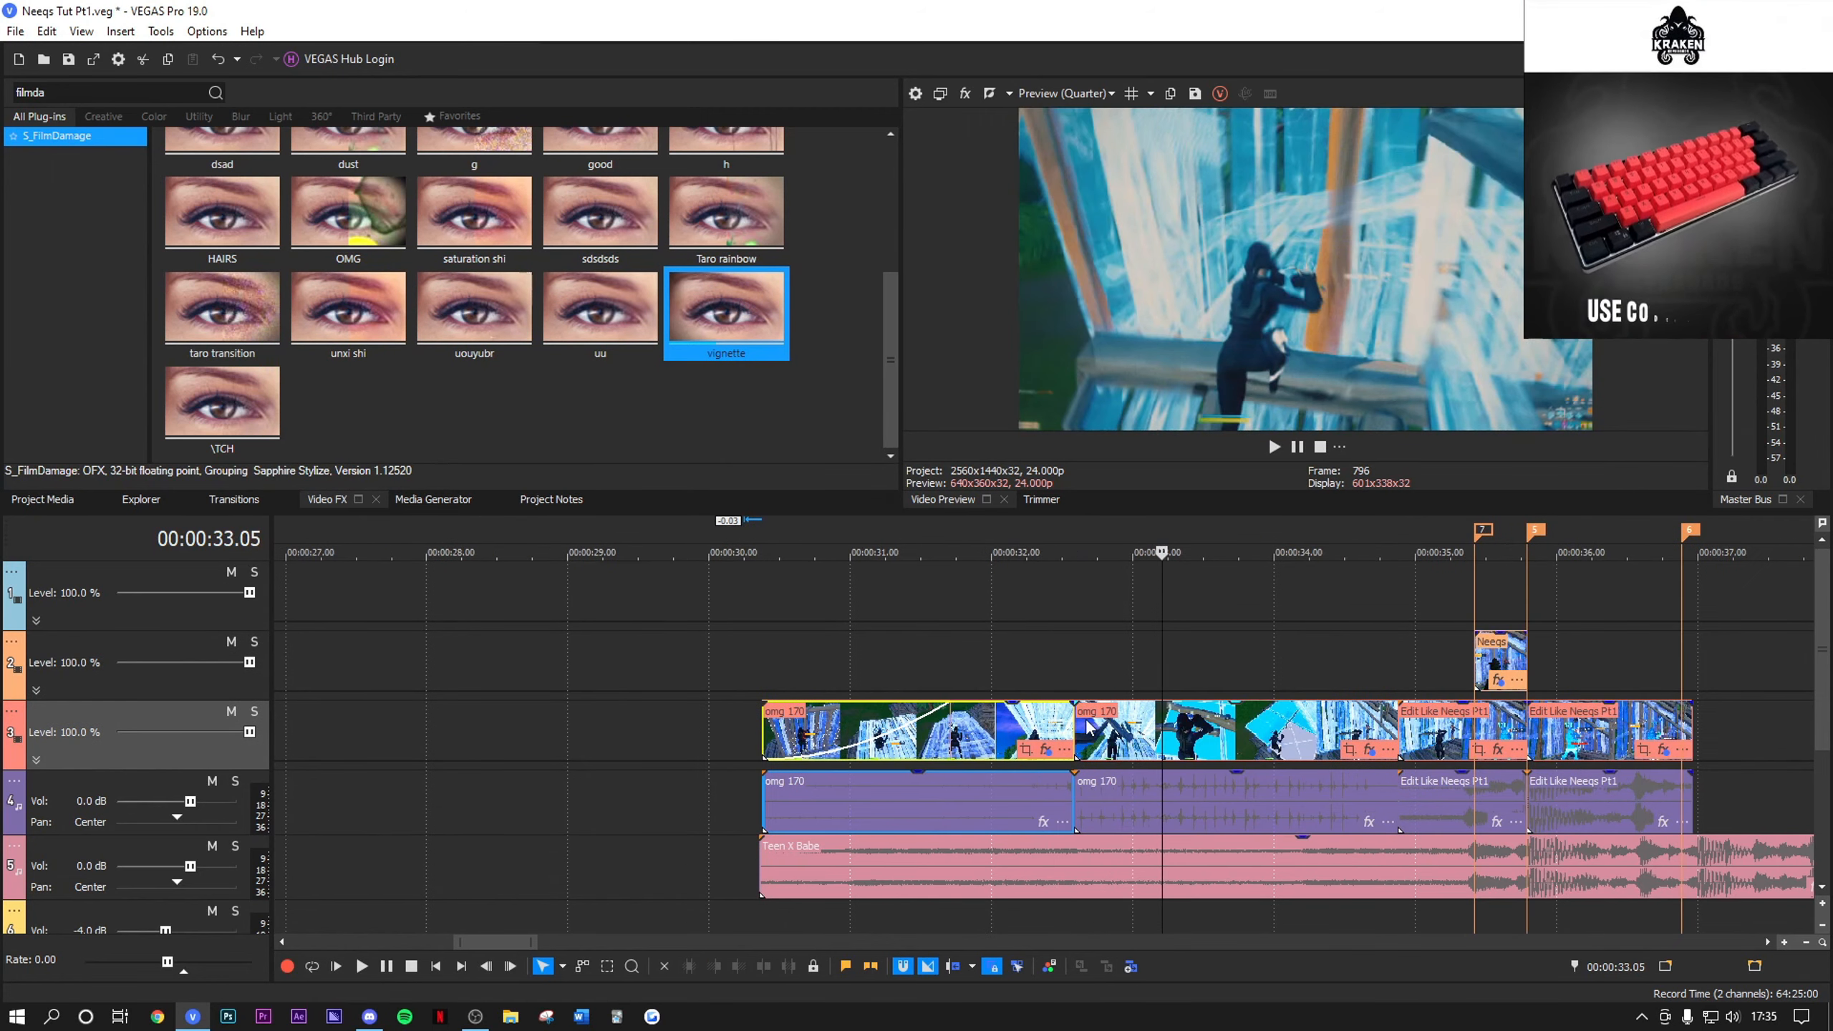
{"action": "key", "text": "Right"}
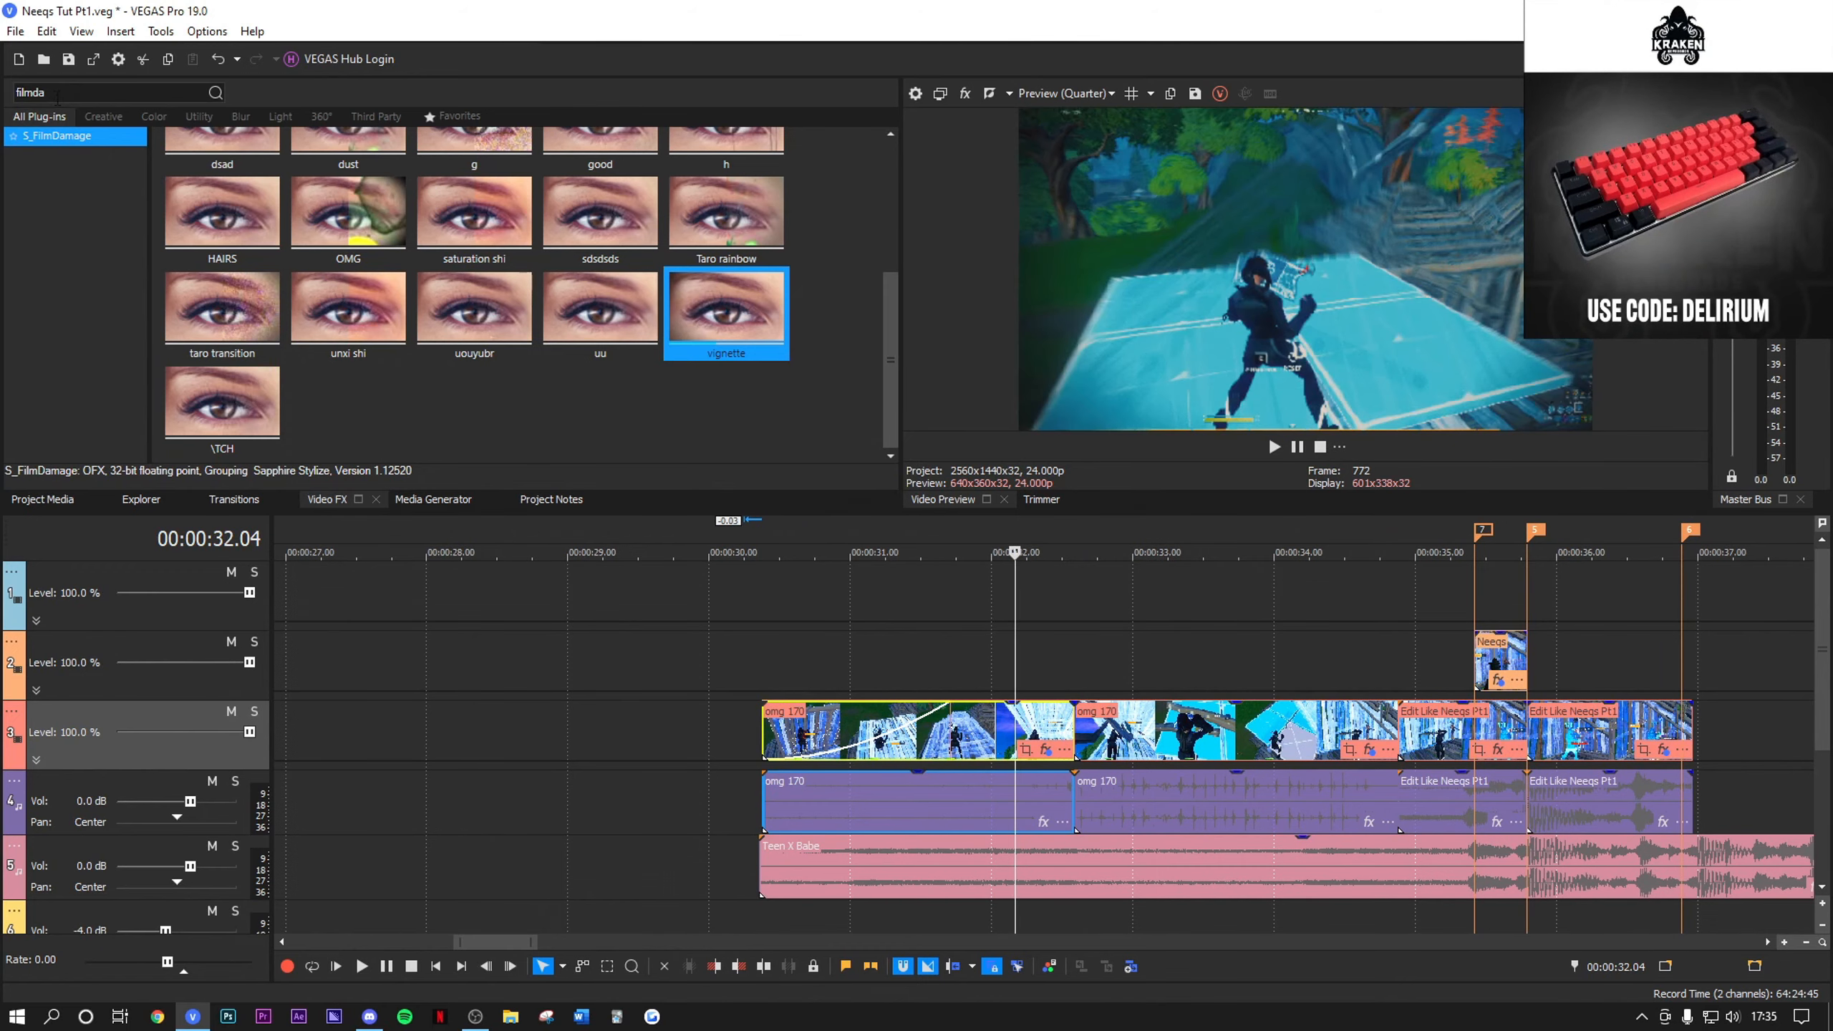
Step: Add the default S_HueSatBright effect to the first omg 170 part and lower its saturation to 0.313
{"action": "type", "text": "hues"}
{"action": "left_click_drag", "start_coordinate": [221, 180], "coordinate": [888, 768]}
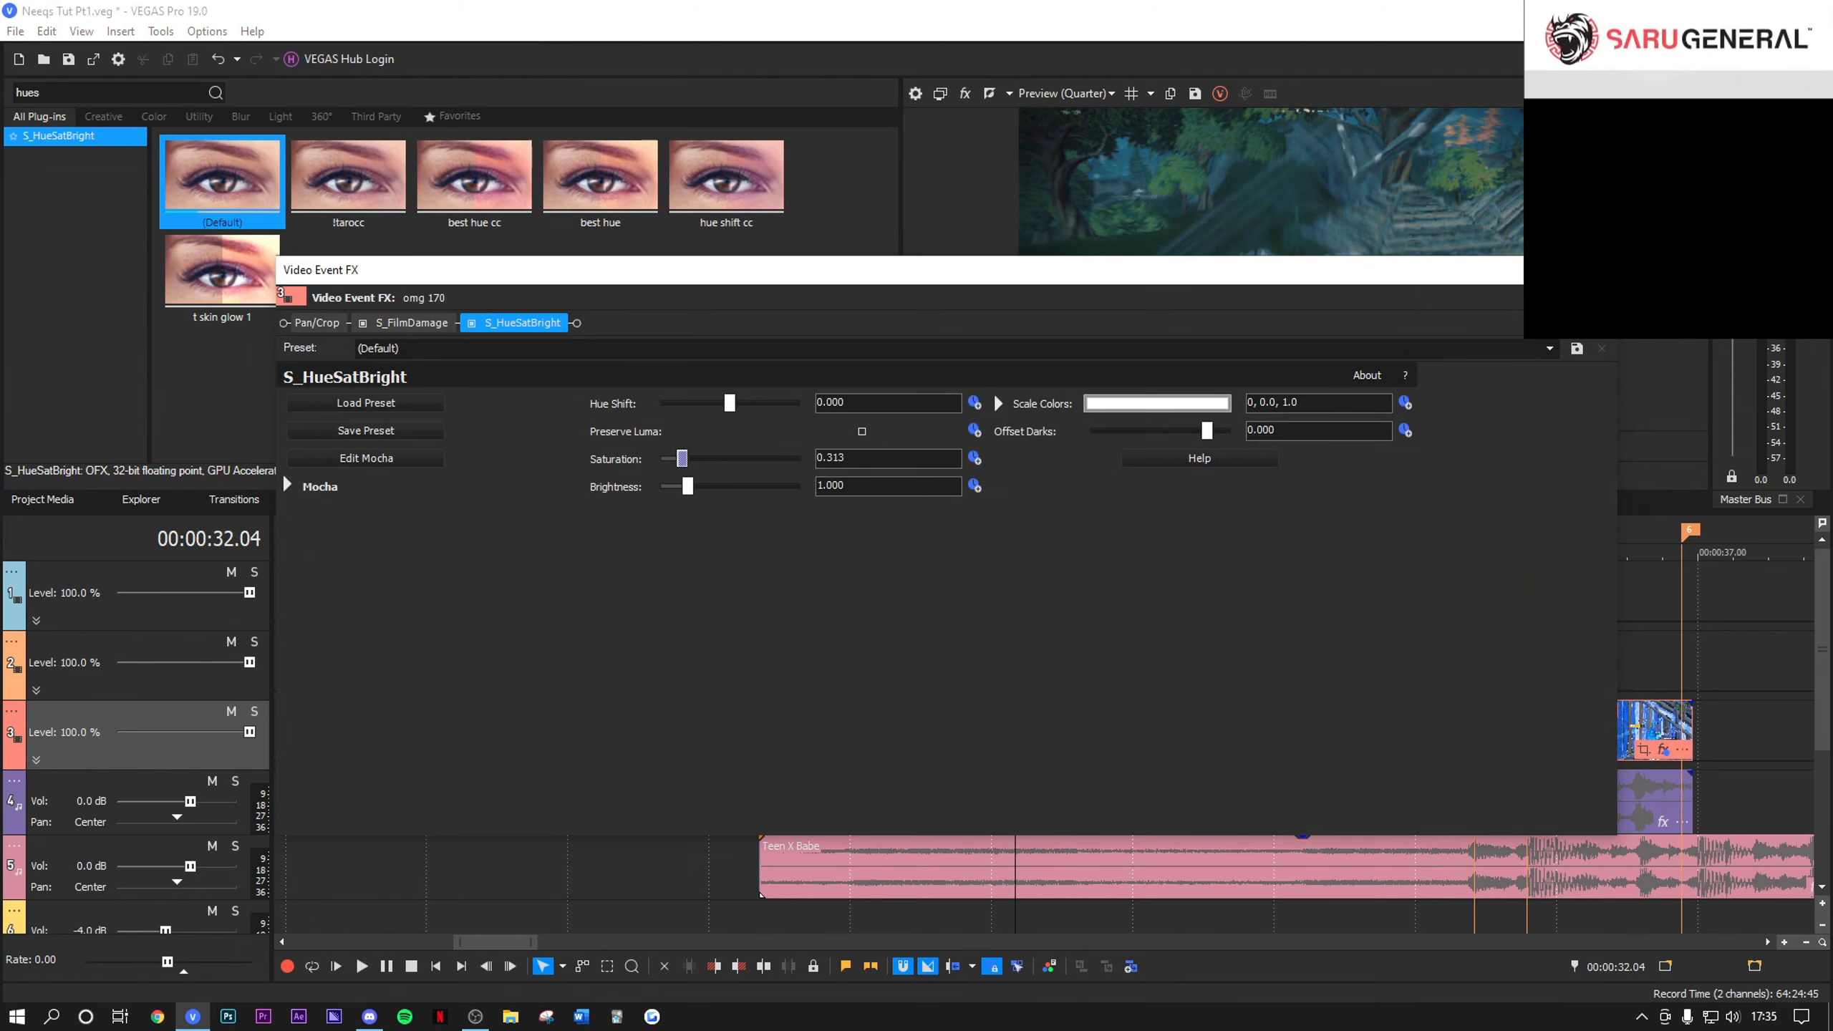
{"action": "left_click", "coordinate": [1599, 270]}
Step: Review the desaturated first omg 170 part and its transition into the second part up to about 00:00:33.14
{"action": "scroll", "coordinate": [1308, 681], "scroll_direction": "up", "scroll_amount": 3}
{"action": "key", "text": "Right"}
{"action": "key", "text": "Right"}
{"action": "key", "text": "Right"}
{"action": "key", "text": "Right"}
{"action": "key", "text": "Right"}
{"action": "key", "text": "Right"}
{"action": "key", "text": "Right"}
{"action": "key", "text": "space"}
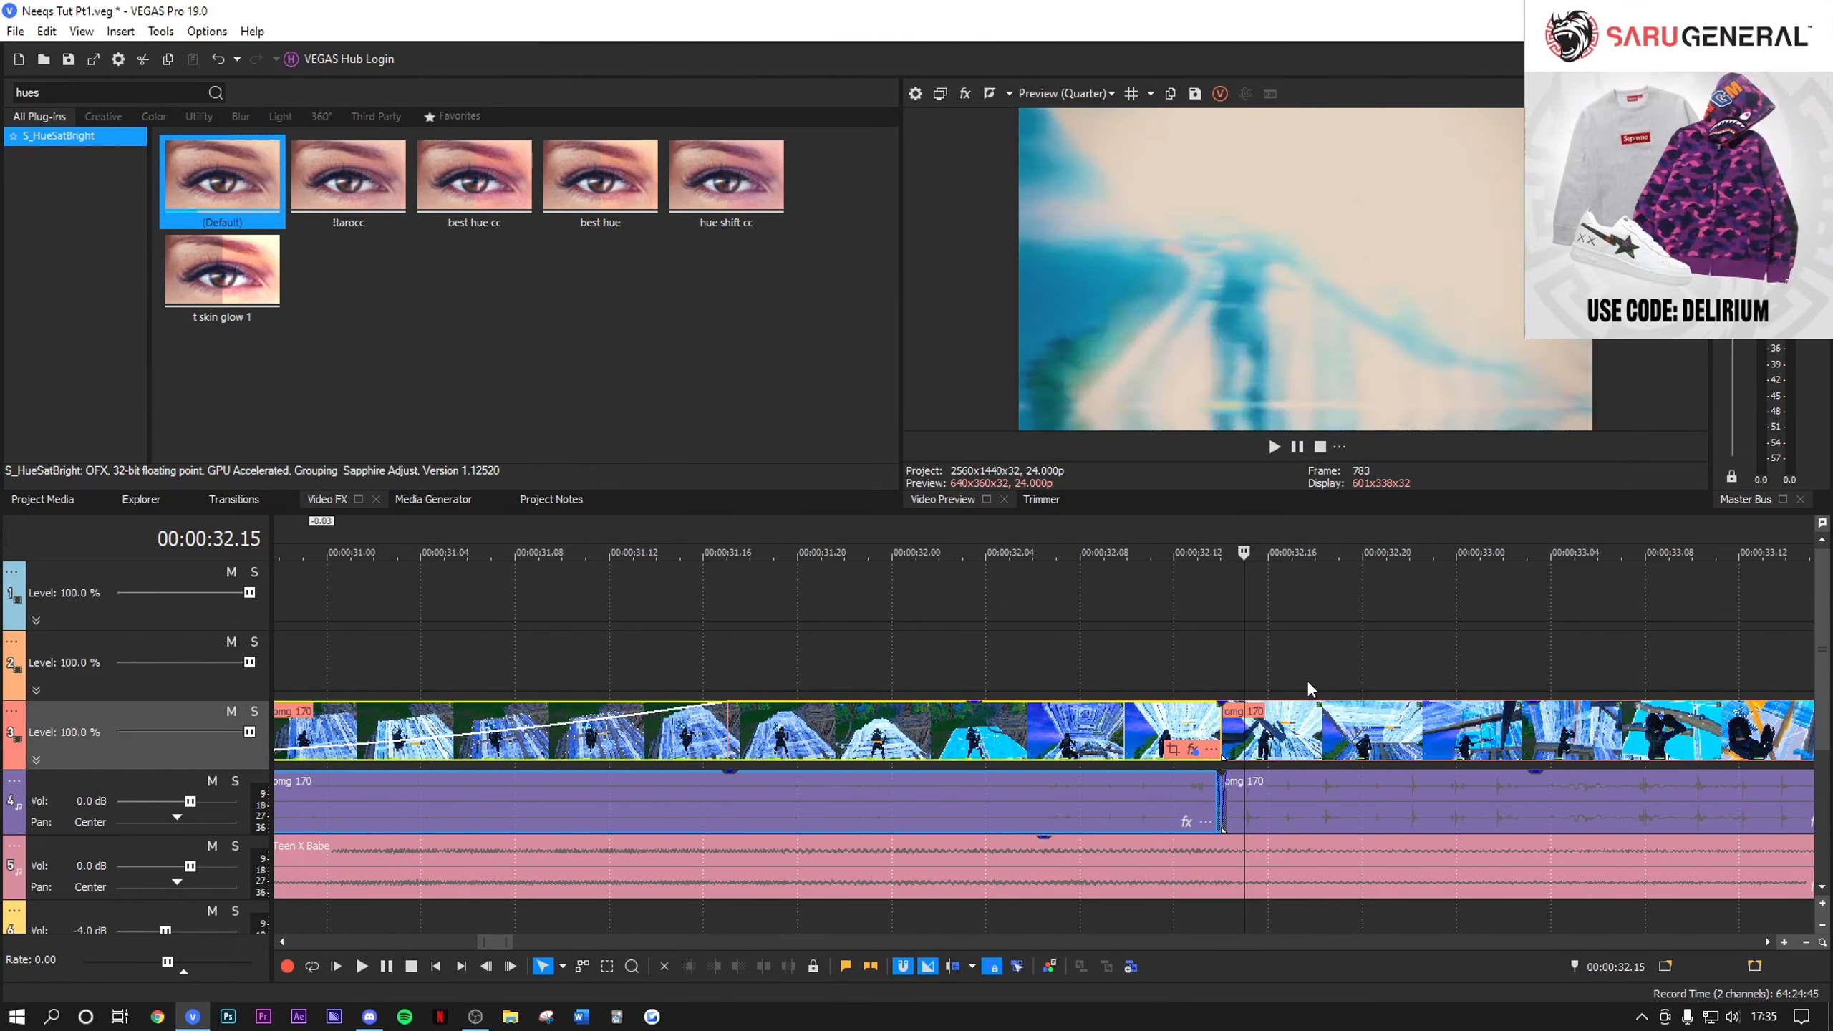
{"action": "scroll", "coordinate": [1292, 679], "scroll_direction": "down", "scroll_amount": 3}
{"action": "key", "text": "Right"}
{"action": "key", "text": "Right"}
{"action": "key", "text": "Right"}
{"action": "key", "text": "Right"}
{"action": "key", "text": "Right"}
{"action": "key", "text": "Right"}
{"action": "key", "text": "Right"}
{"action": "key", "text": "Right"}
{"action": "key", "text": "Right"}
{"action": "key", "text": "Right"}
{"action": "key", "text": "Right"}
{"action": "key", "text": "Right"}
{"action": "key", "text": "Right"}
{"action": "key", "text": "Right"}
{"action": "key", "text": "Right"}
{"action": "key", "text": "Right"}
{"action": "key", "text": "Right"}
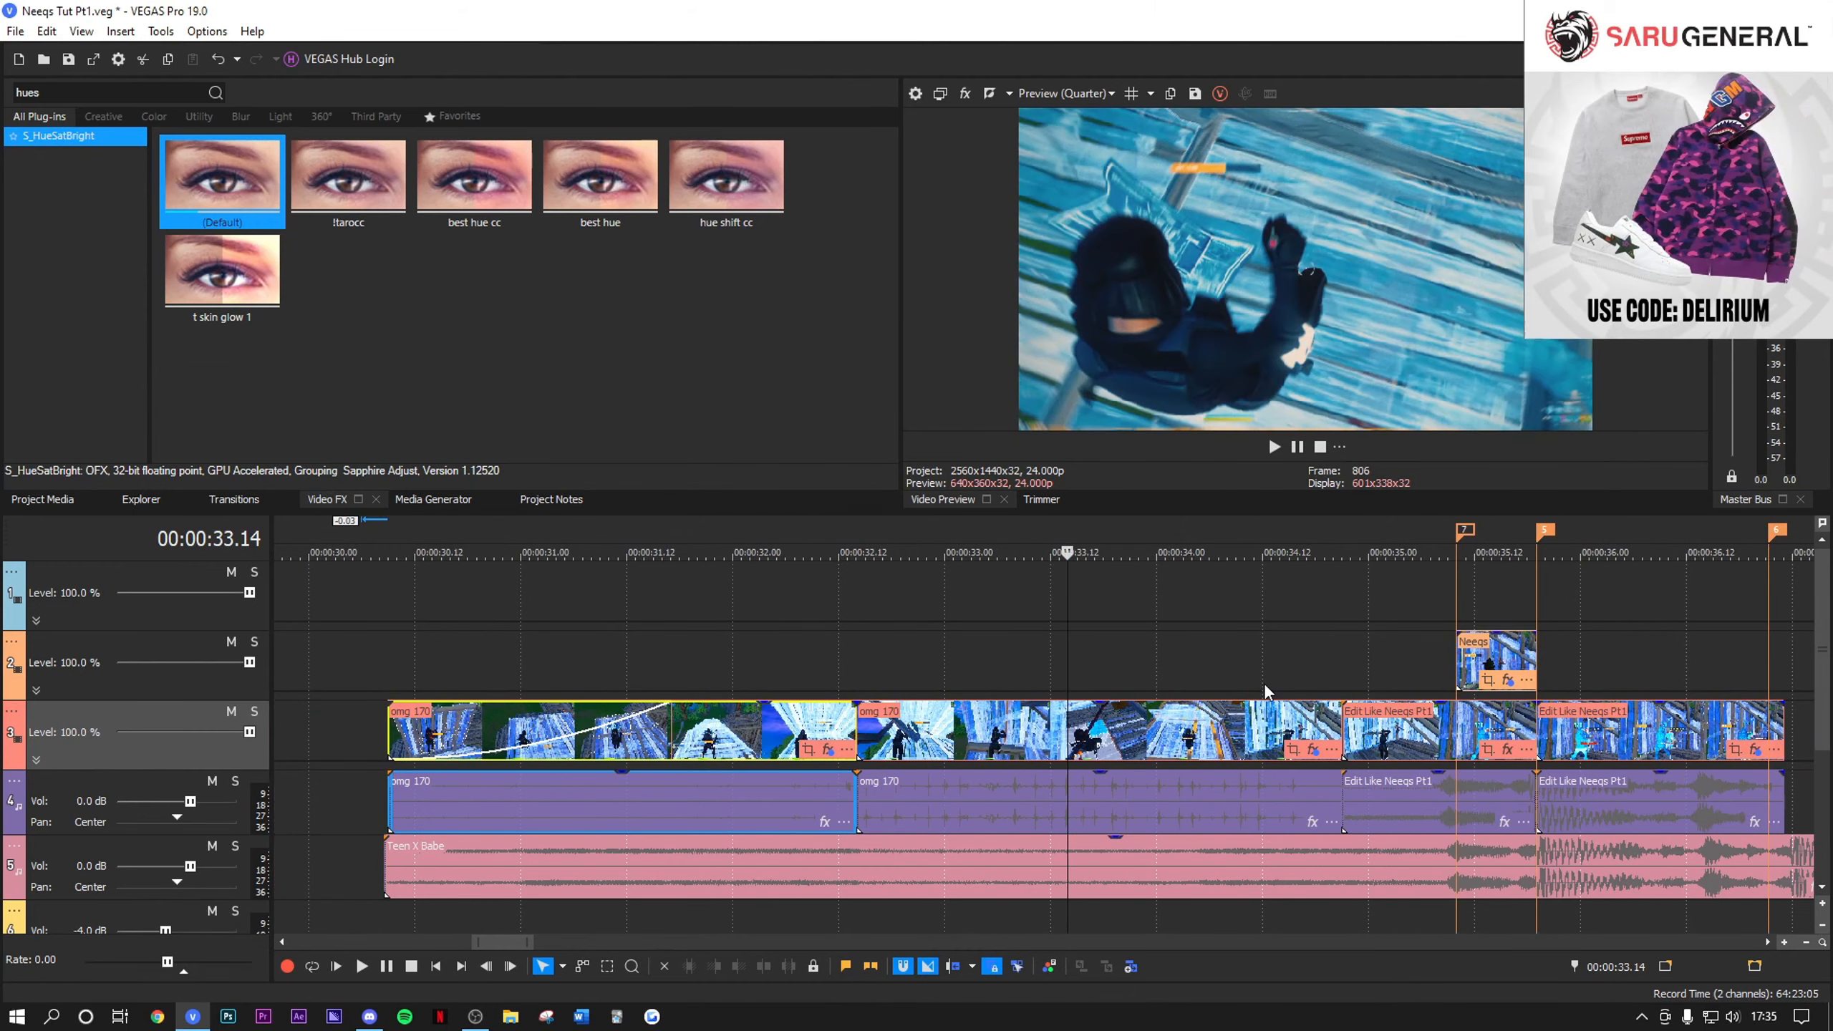